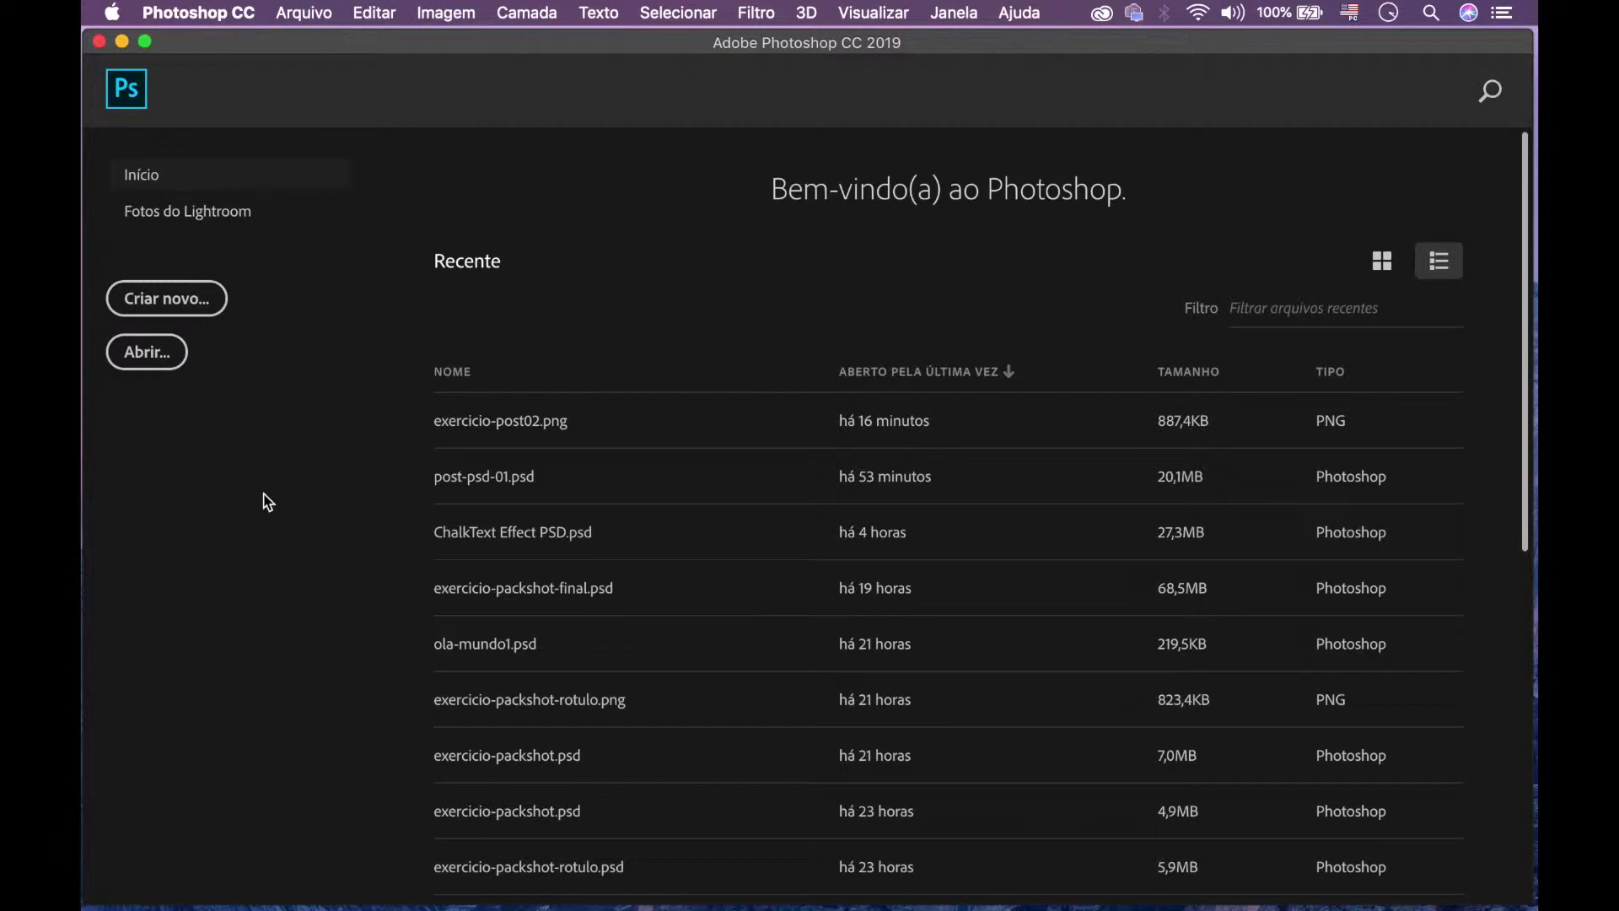
Step: Switch to Finder and preview the reference artwork post-referencia-1.png in the Referencias_likeHunters folder to examine its layout
{"action": "key", "text": "ctrl+Up"}
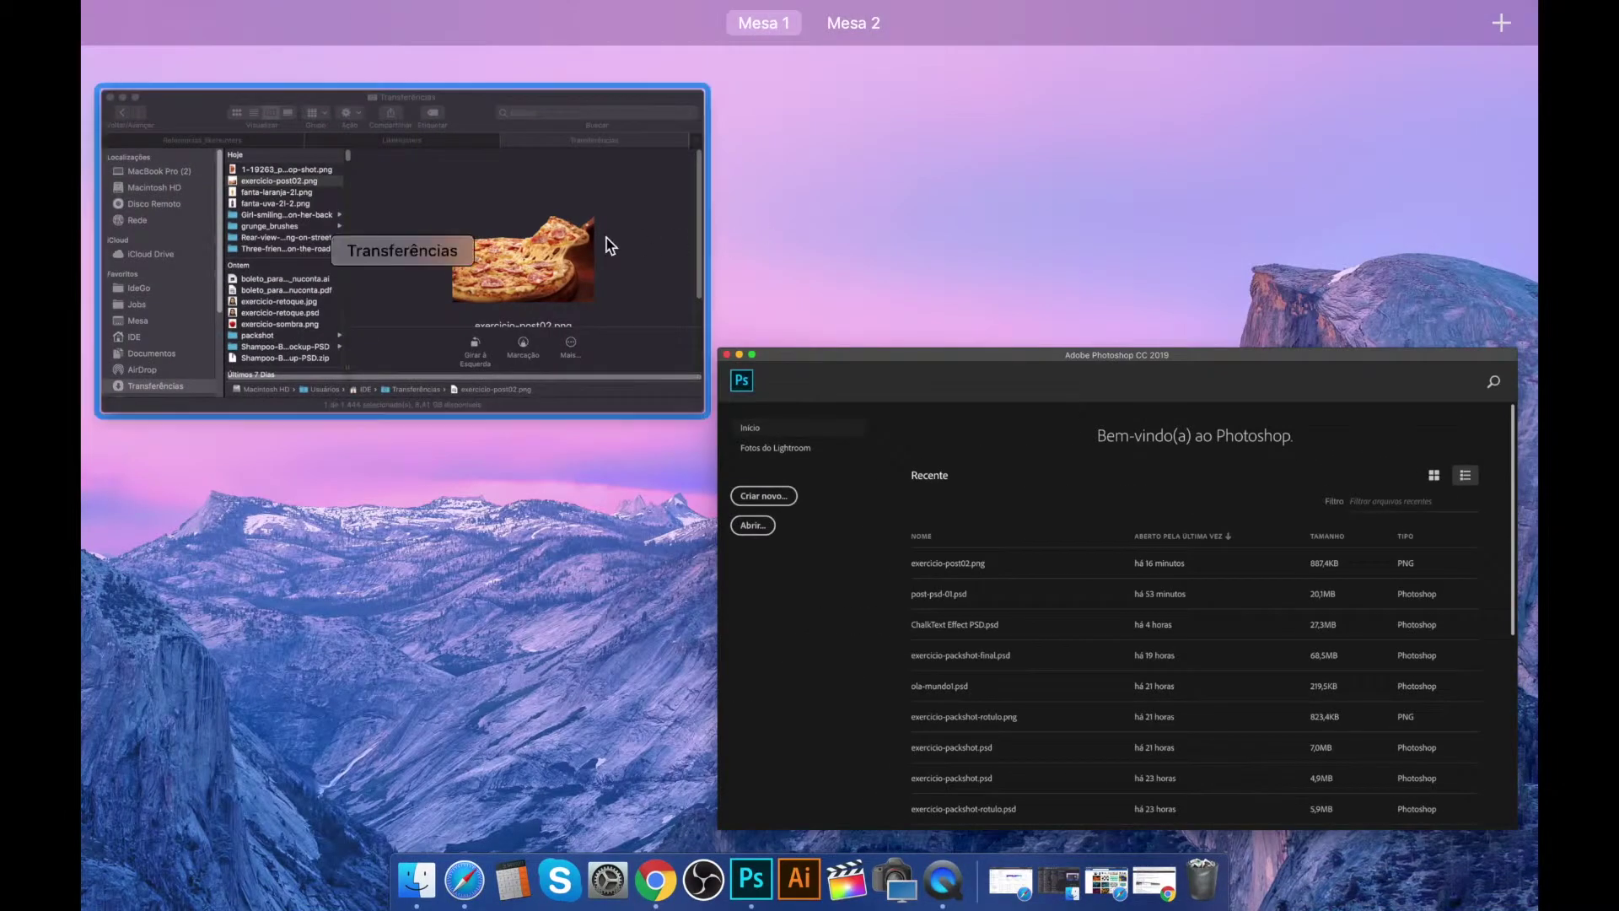
{"action": "left_click", "coordinate": [581, 186]}
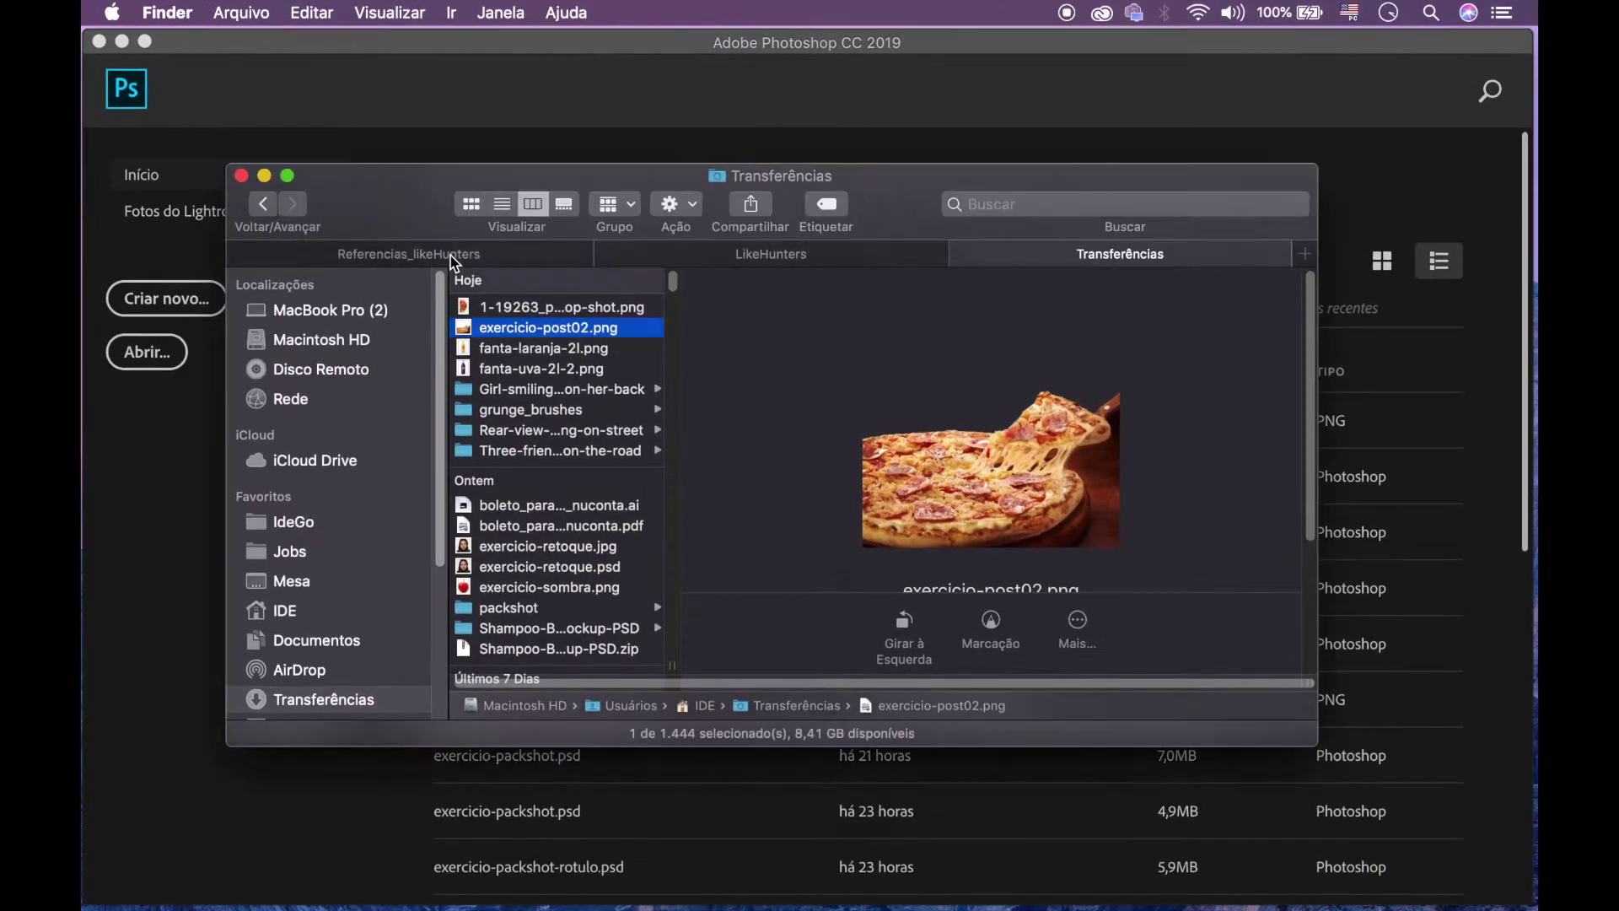
{"action": "left_click", "coordinate": [490, 256]}
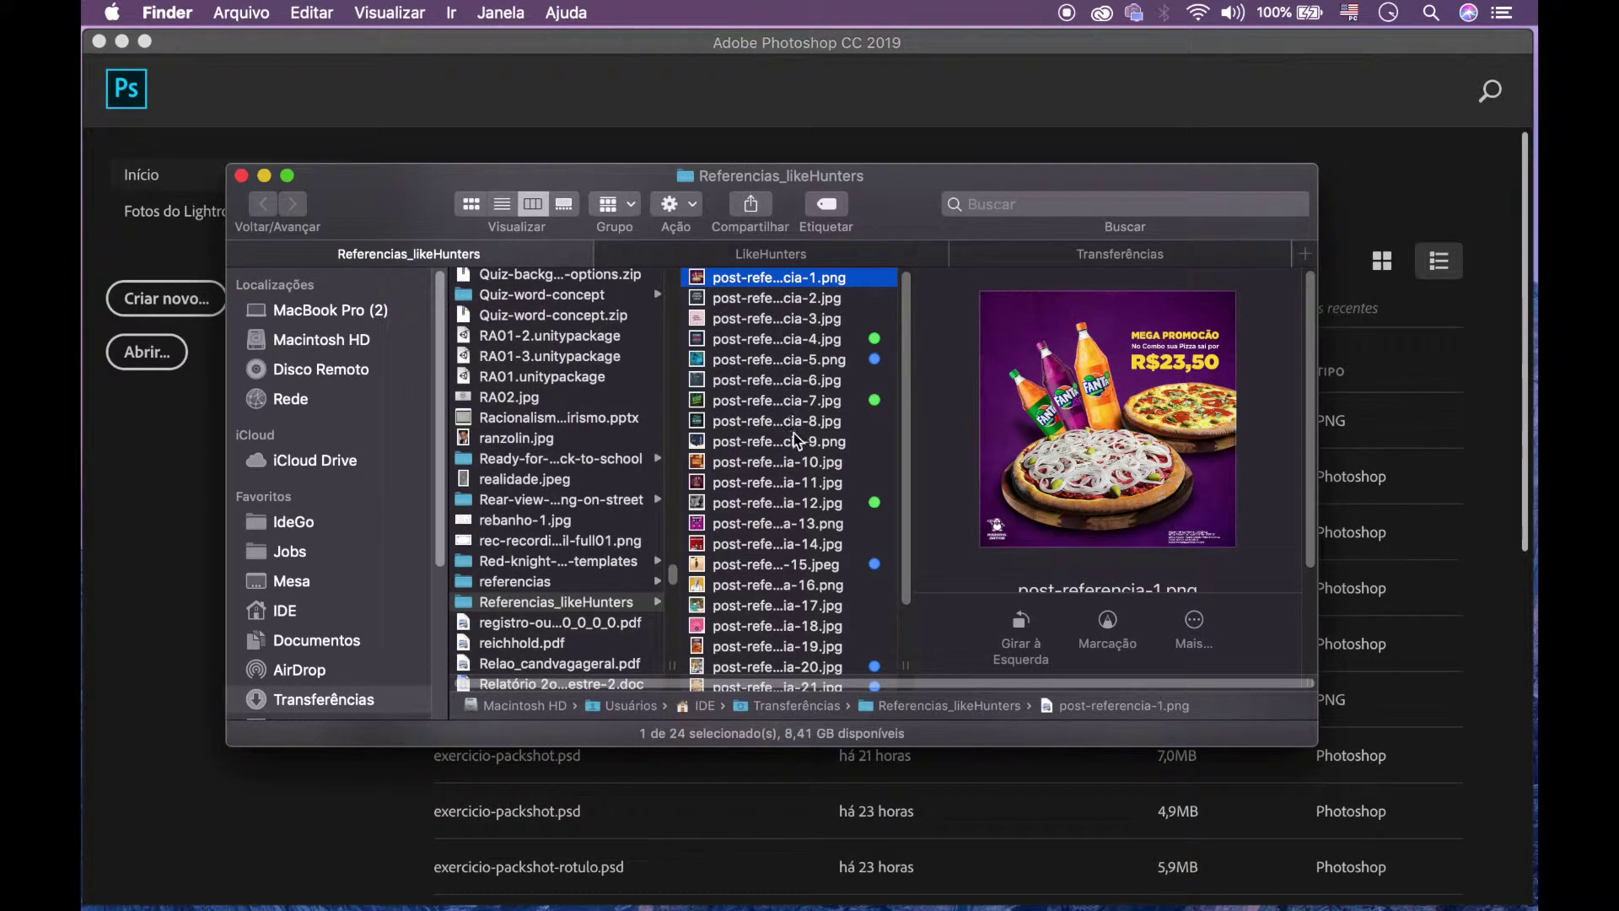
{"action": "key", "text": "space"}
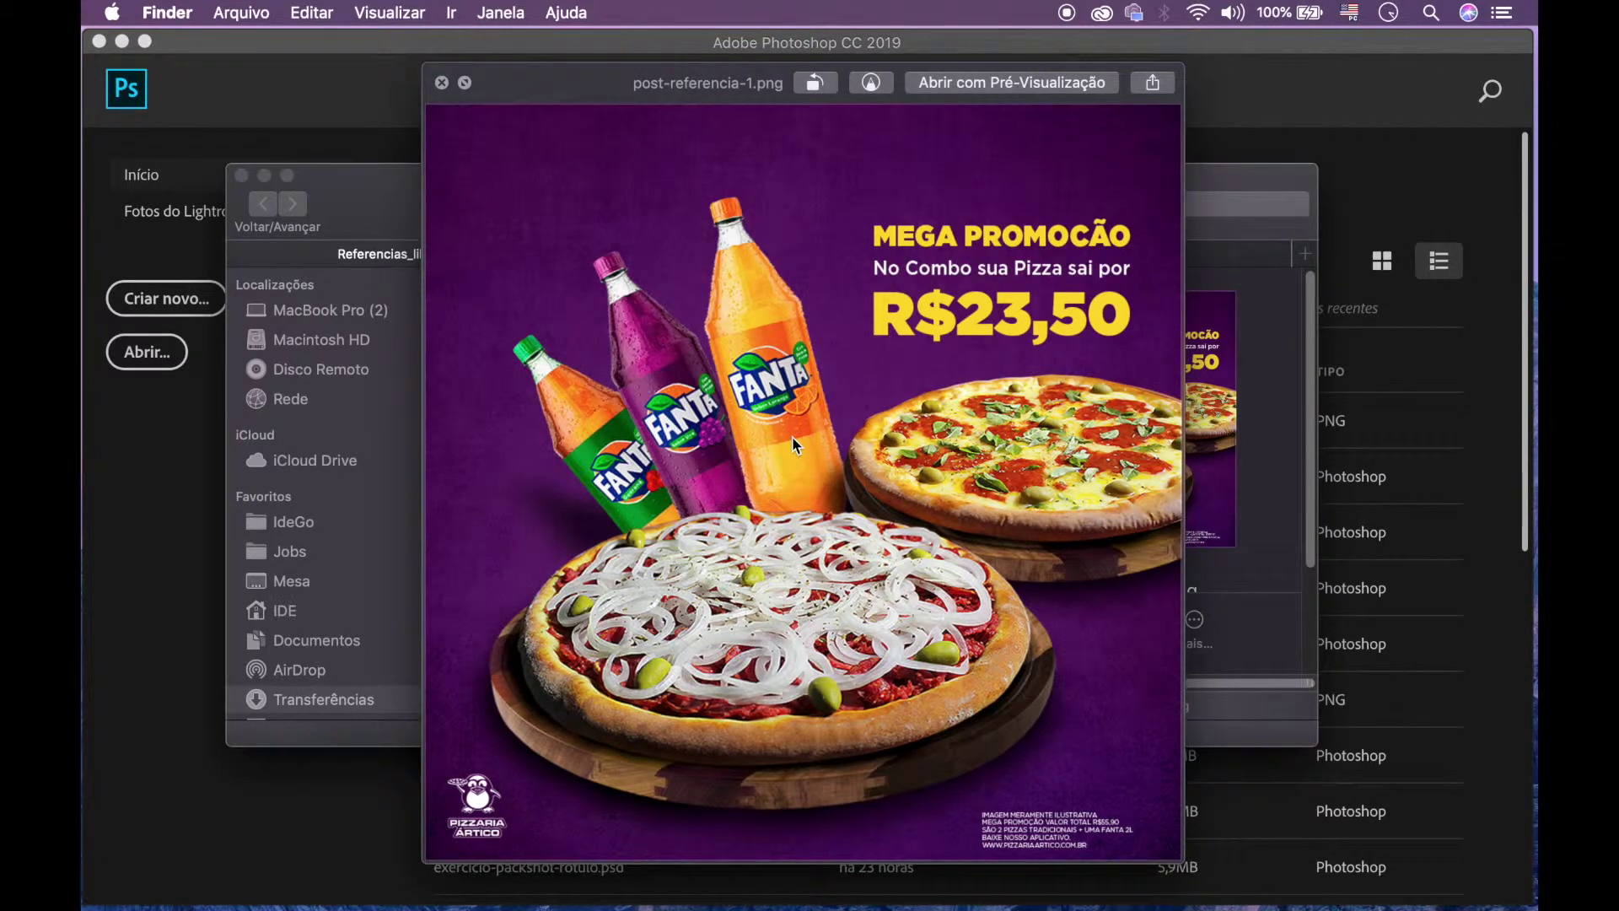
{"action": "key", "text": "space"}
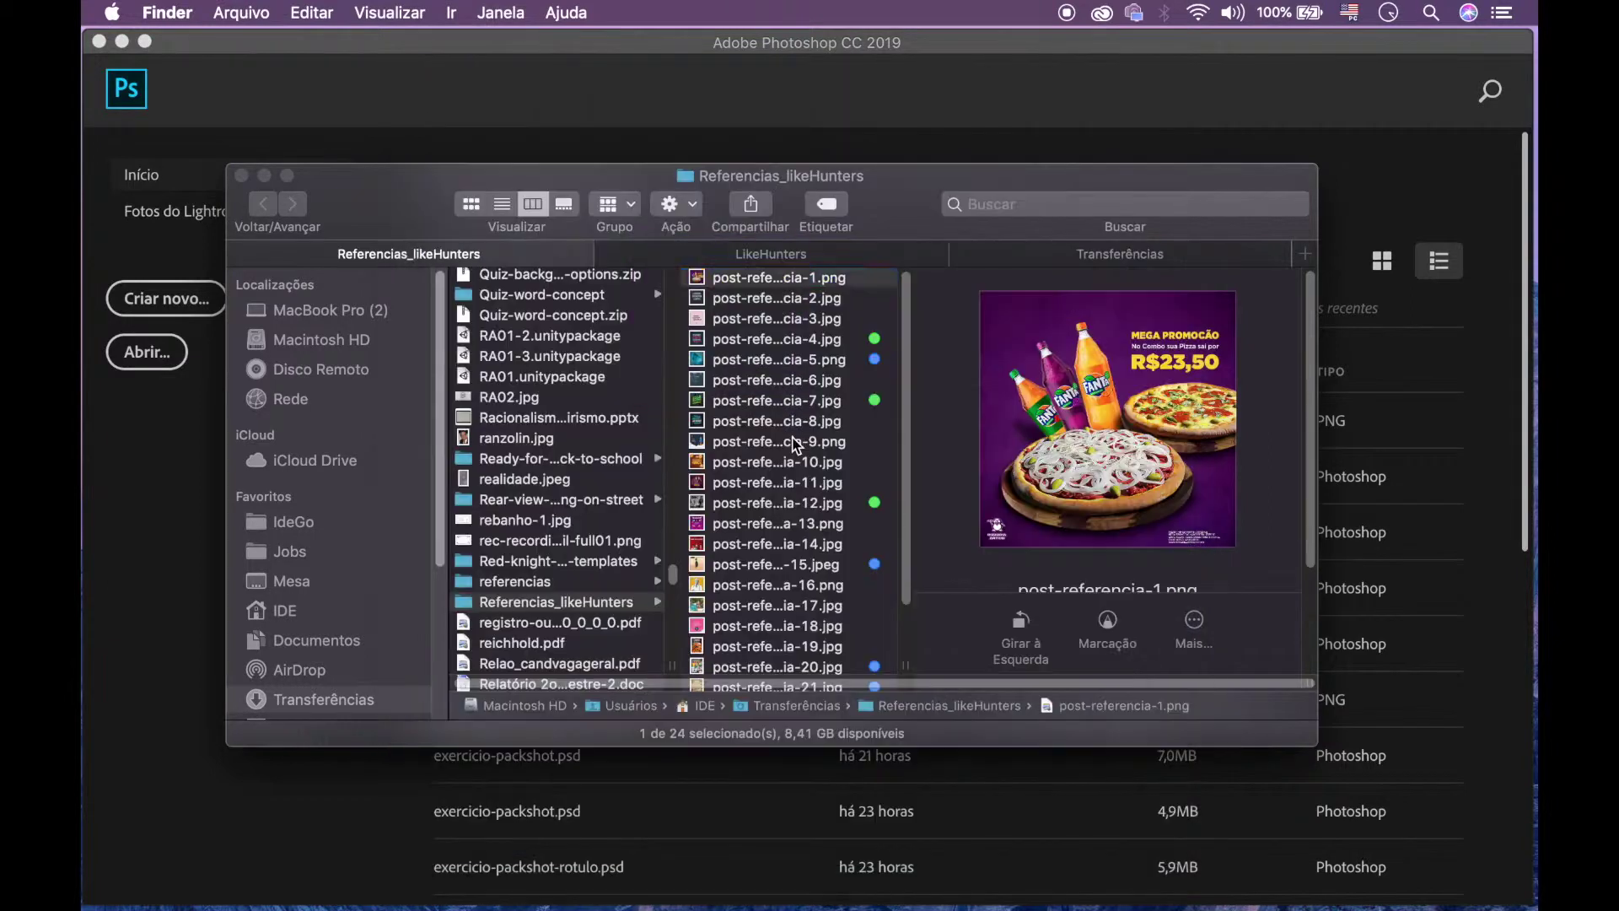
Step: Switch back to Photoshop and create a new document of 1080 x 1080 pixels at 72 ppi
{"action": "left_click", "coordinate": [178, 649]}
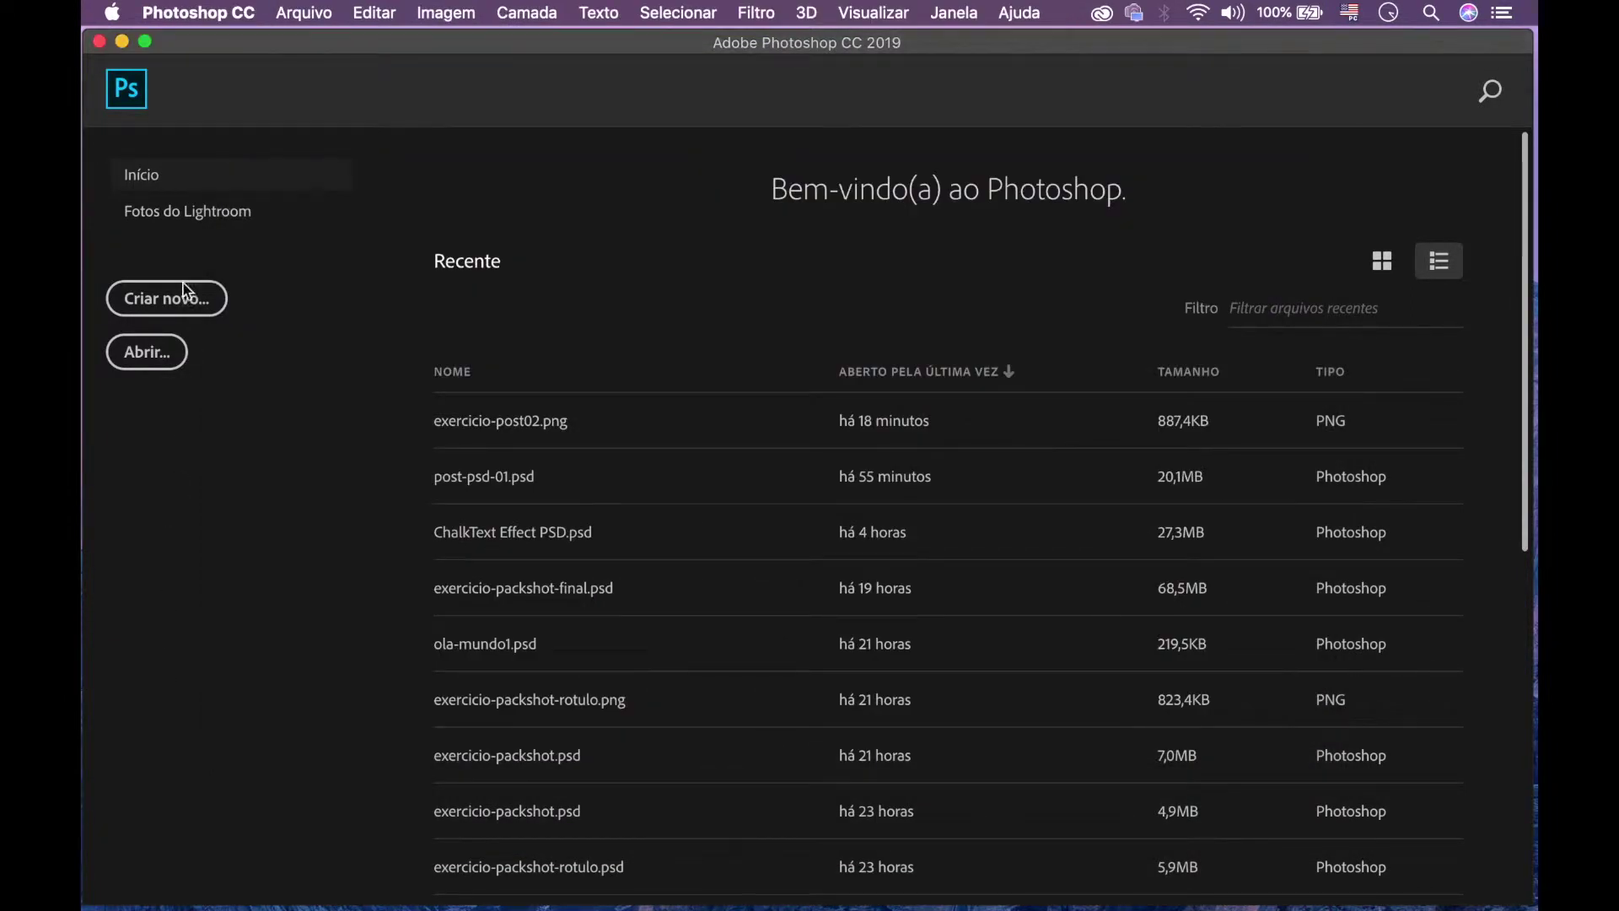
{"action": "key", "text": "super+n"}
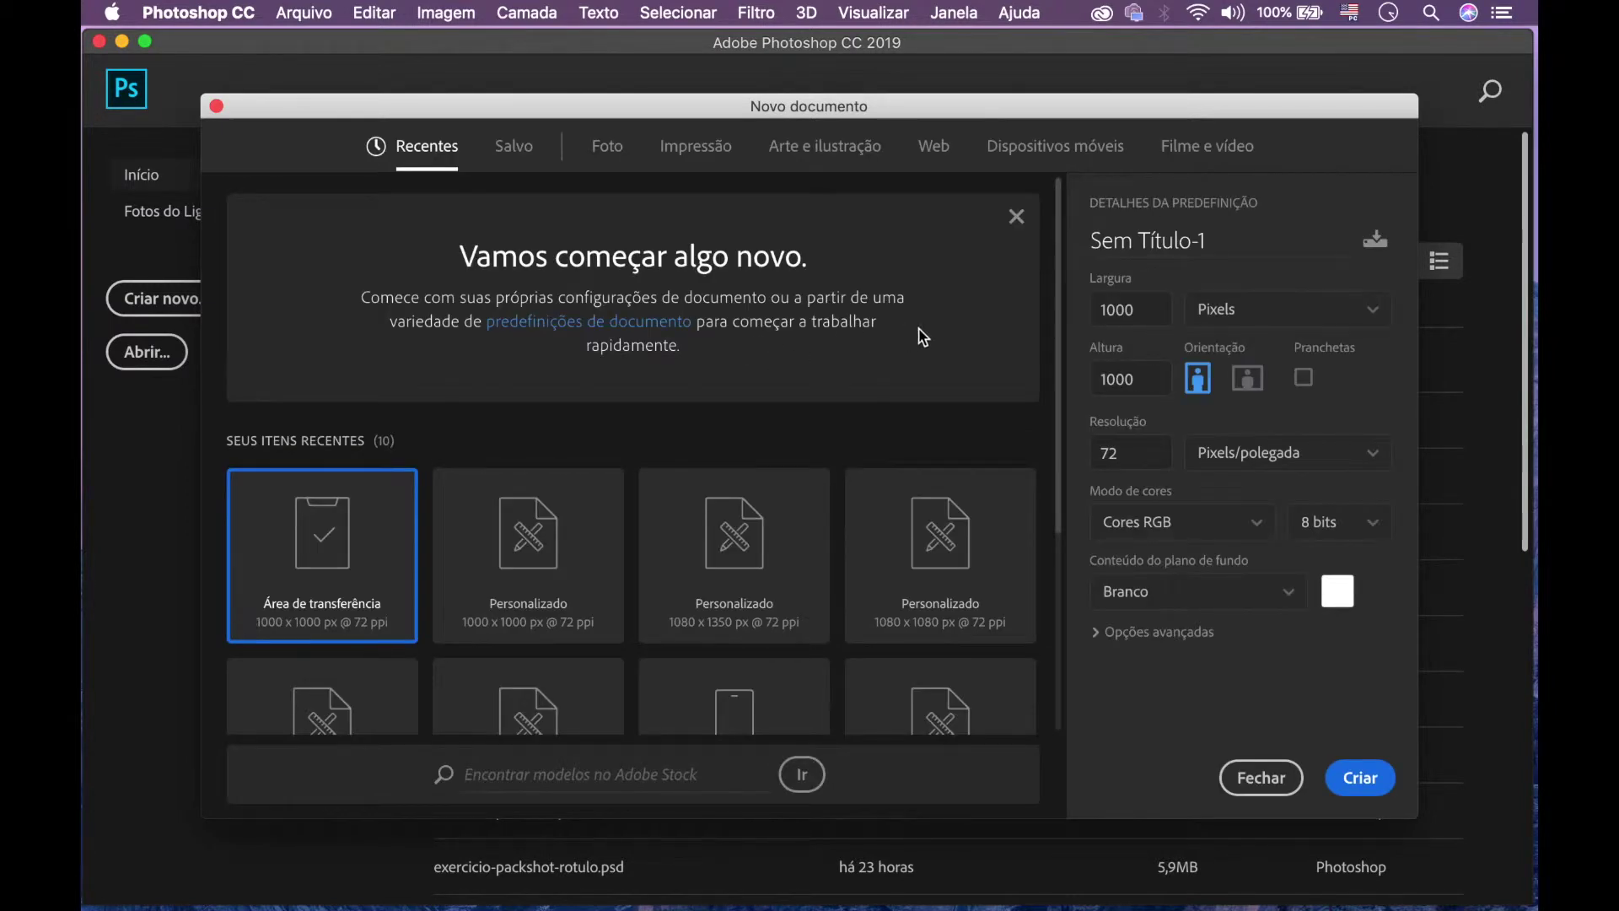
{"action": "double_click", "coordinate": [1118, 310]}
{"action": "type", "text": "1080"}
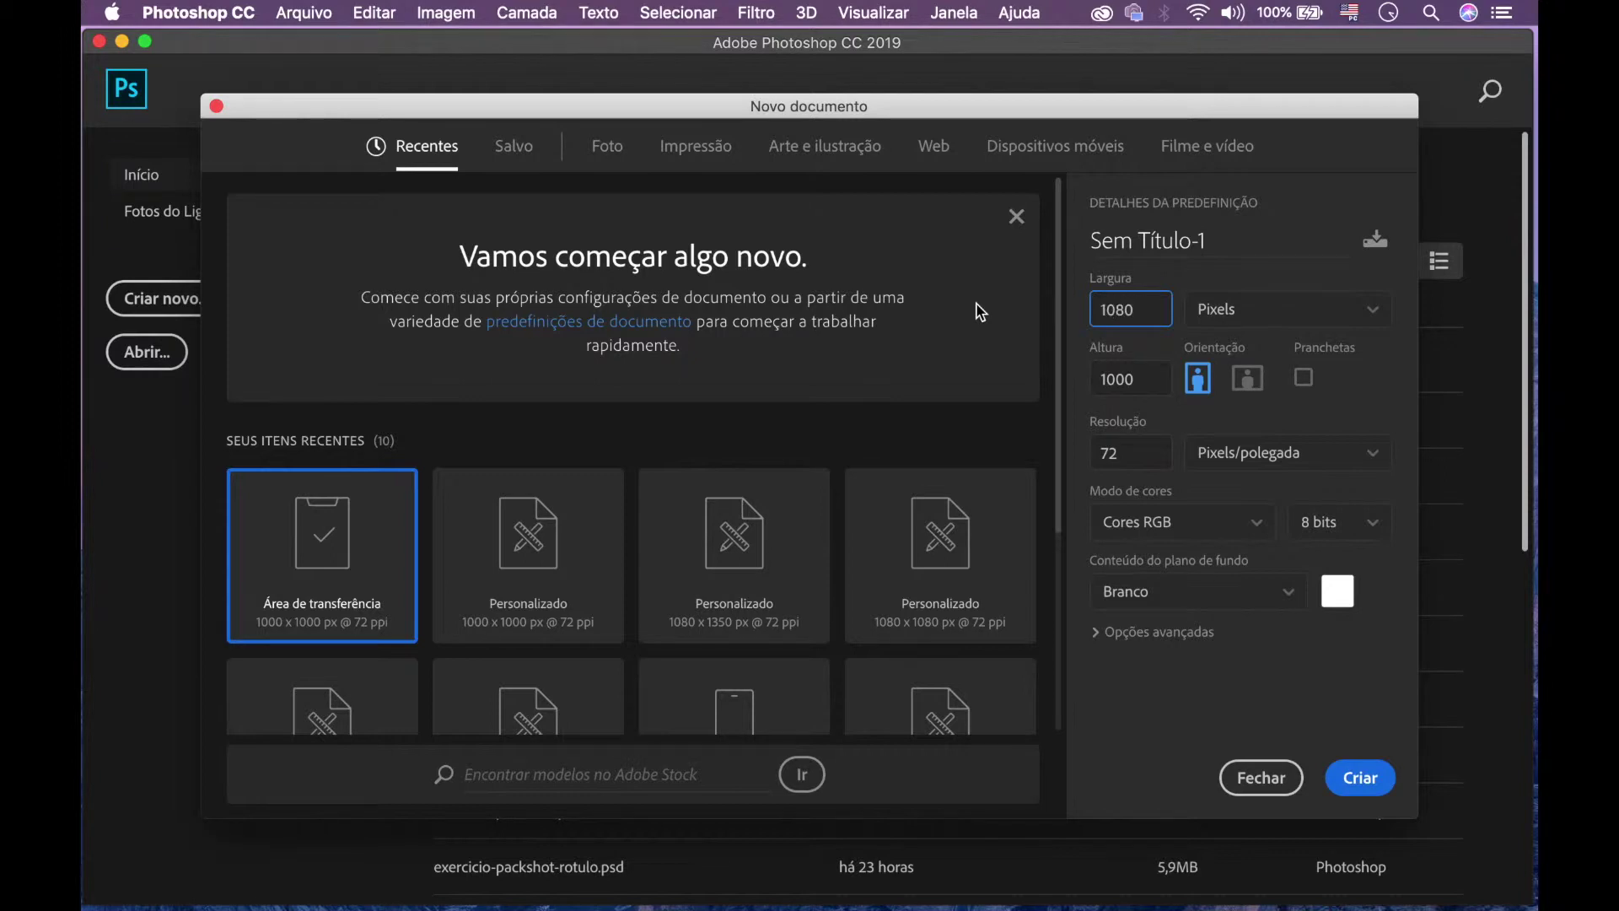
{"action": "key", "text": "Tab"}
{"action": "type", "text": "1080"}
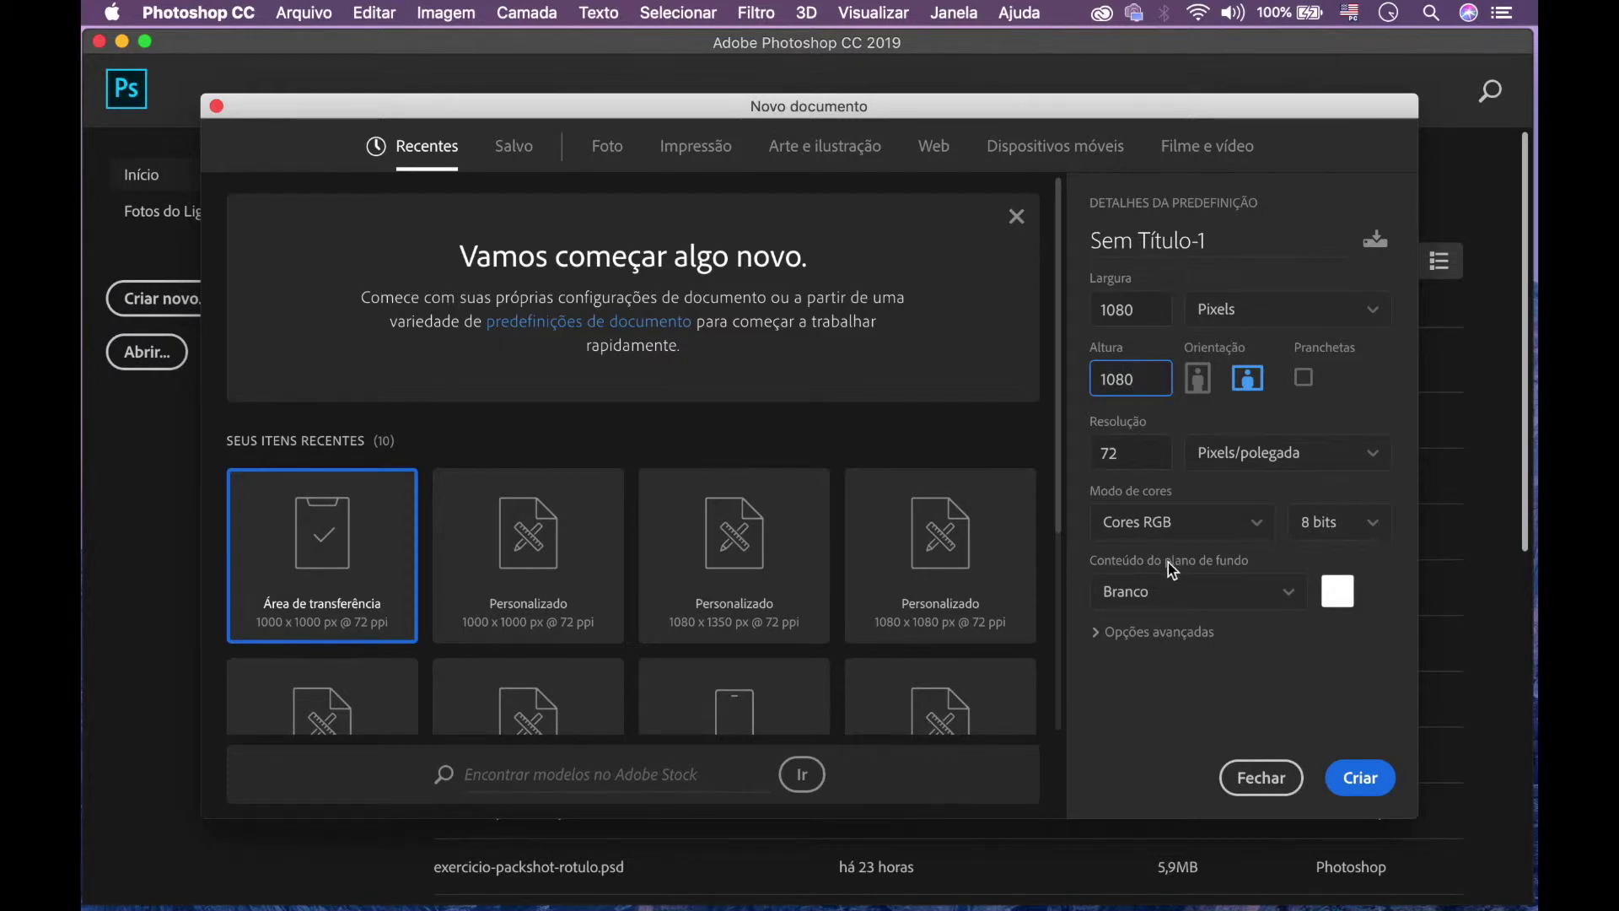
{"action": "left_click", "coordinate": [1359, 779]}
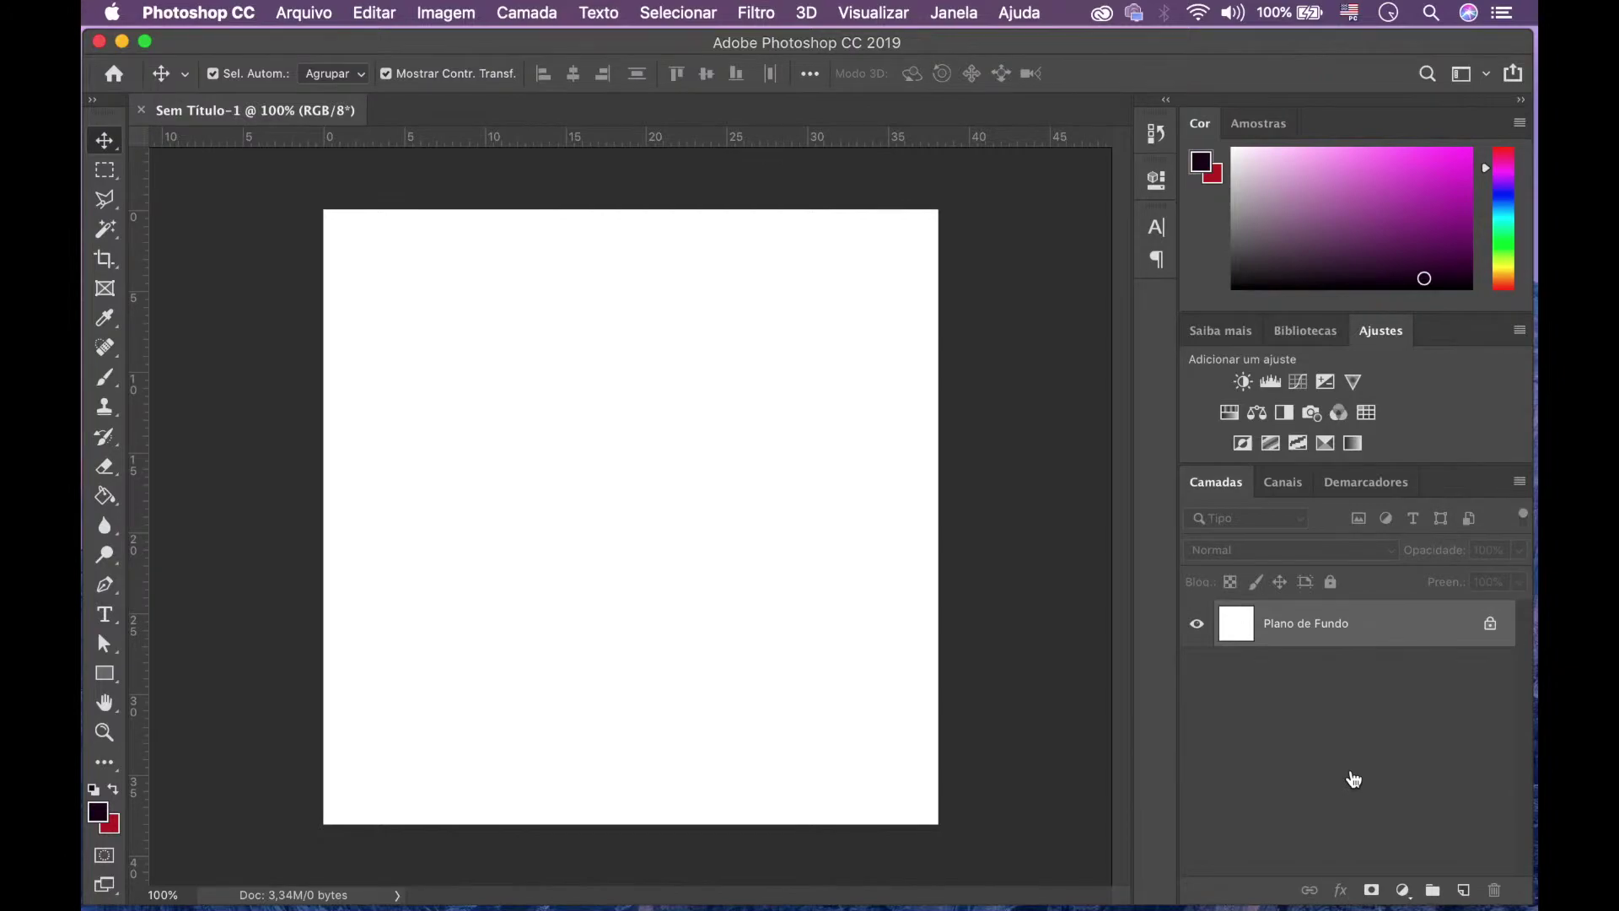
Step: Place exercicio-post02.png, fanta-laranja-2l.png and fanta-uva-2l-2.png from Finder's Transferências folder into the Photoshop document as separate layers
{"action": "key", "text": "ctrl+Up"}
{"action": "left_click", "coordinate": [492, 241]}
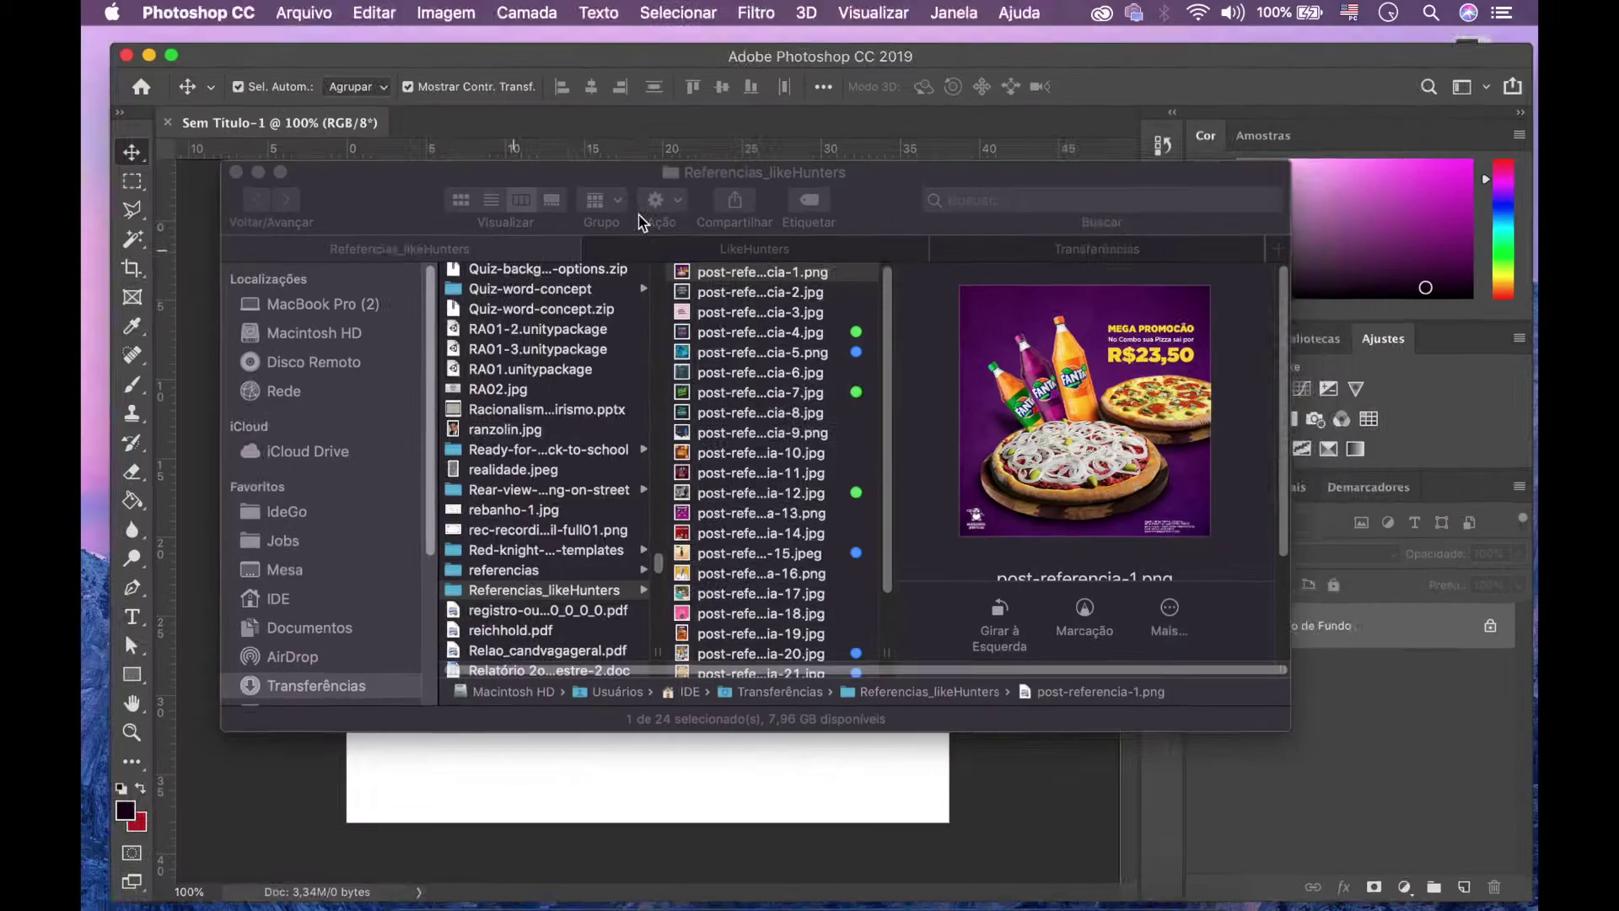
{"action": "left_click", "coordinate": [1065, 258]}
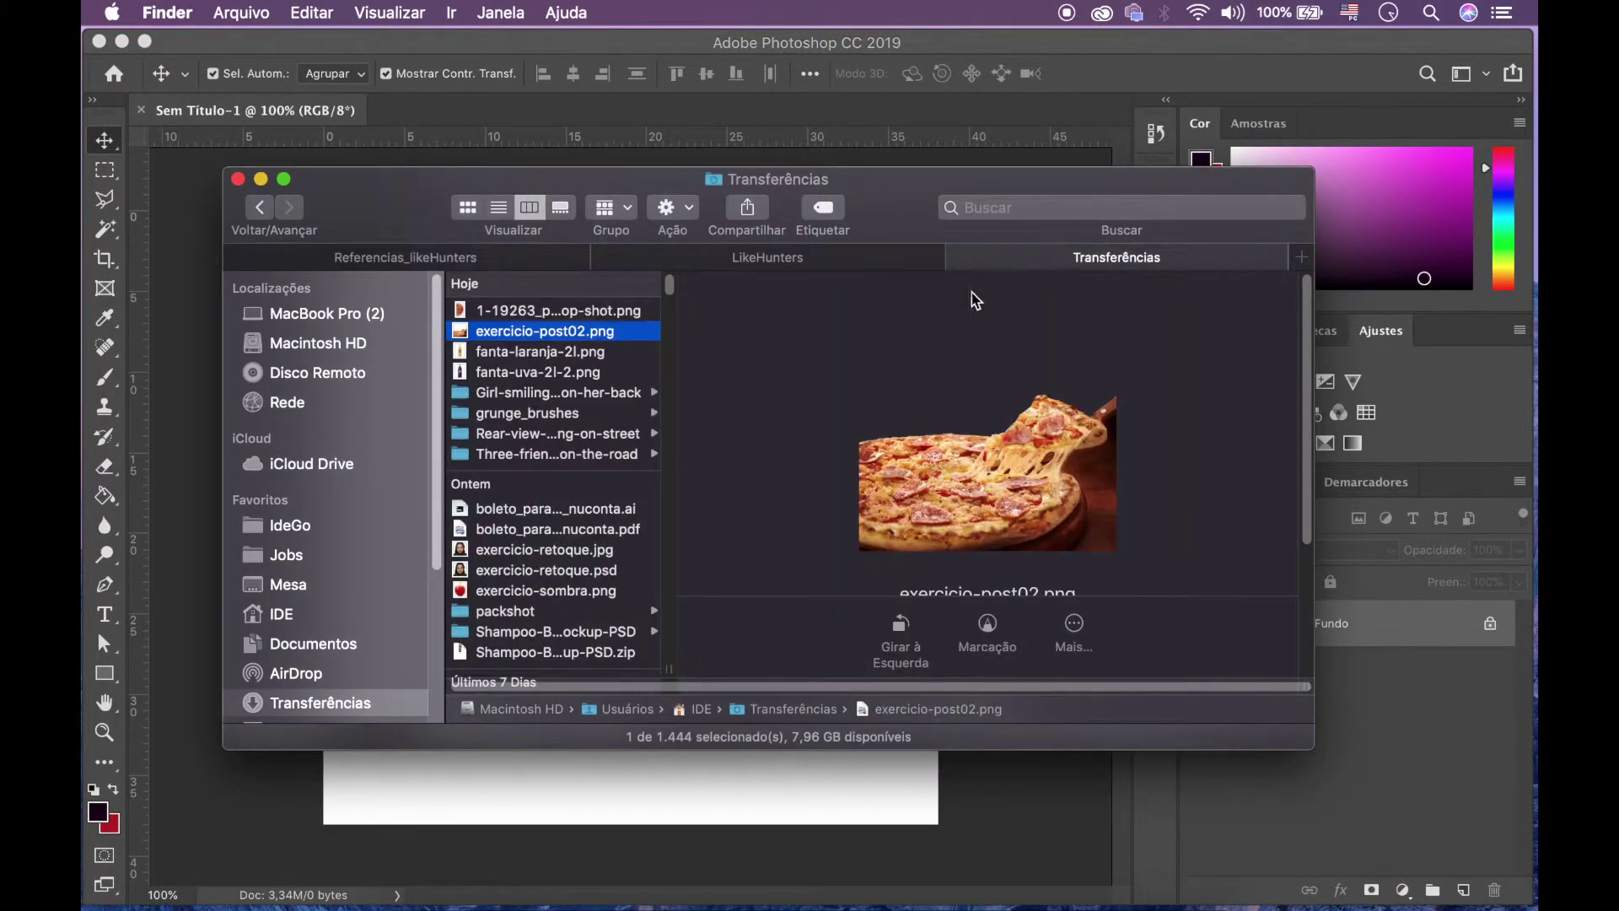
{"action": "left_click", "coordinate": [536, 353], "text": "shift"}
{"action": "left_click", "coordinate": [533, 377], "text": "shift"}
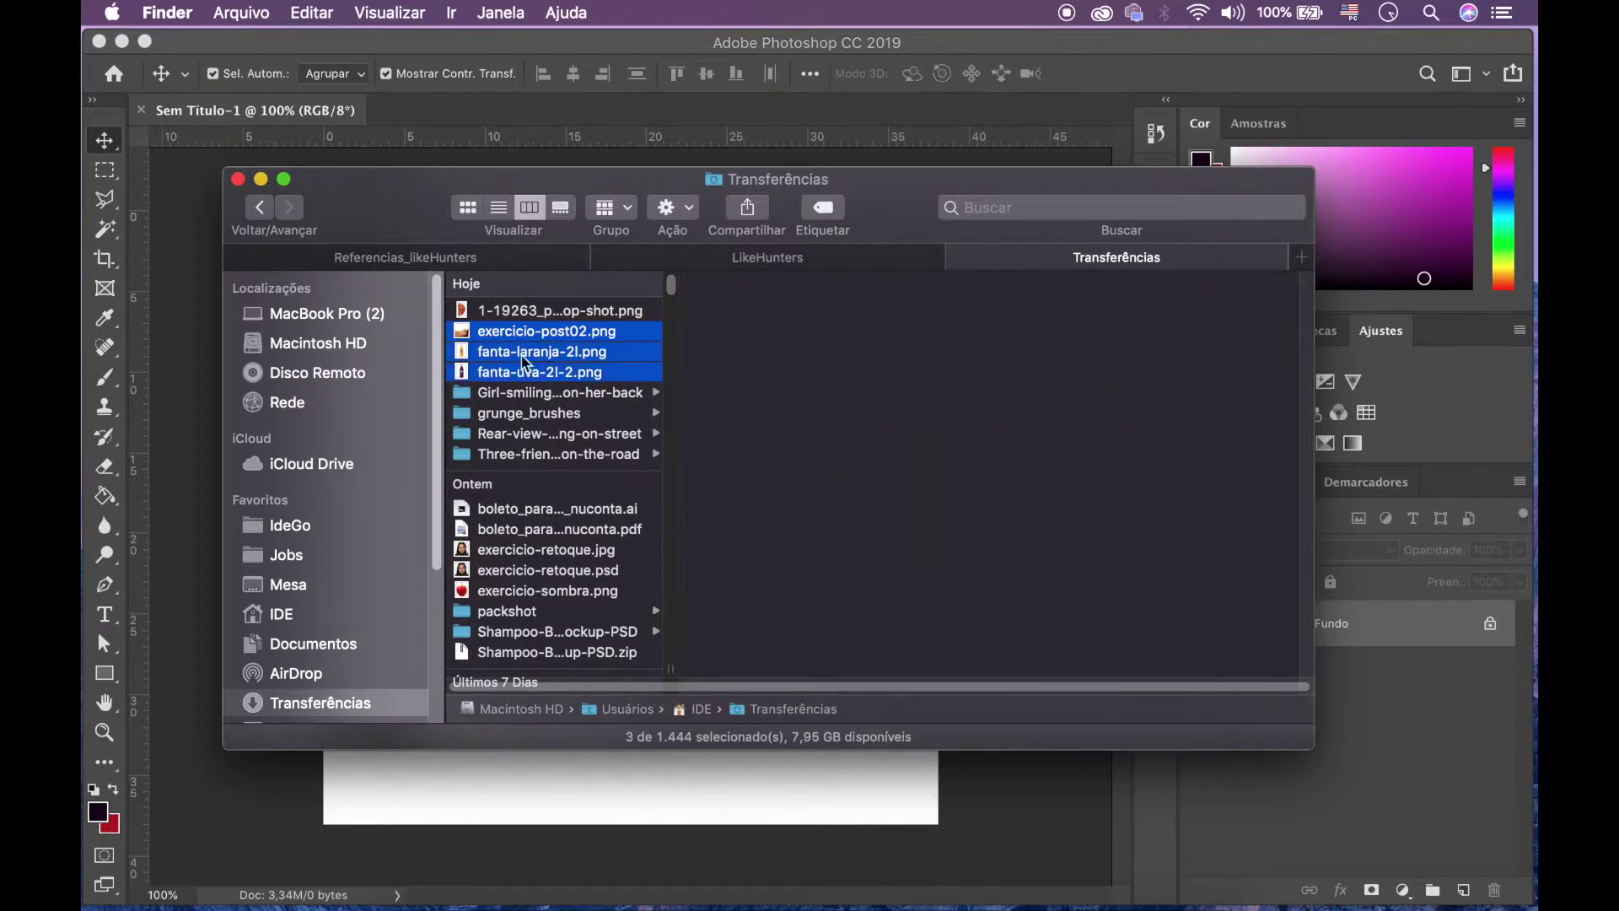
{"action": "left_click_drag", "start_coordinate": [499, 342], "coordinate": [620, 482]}
{"action": "key", "text": "ctrl+Up"}
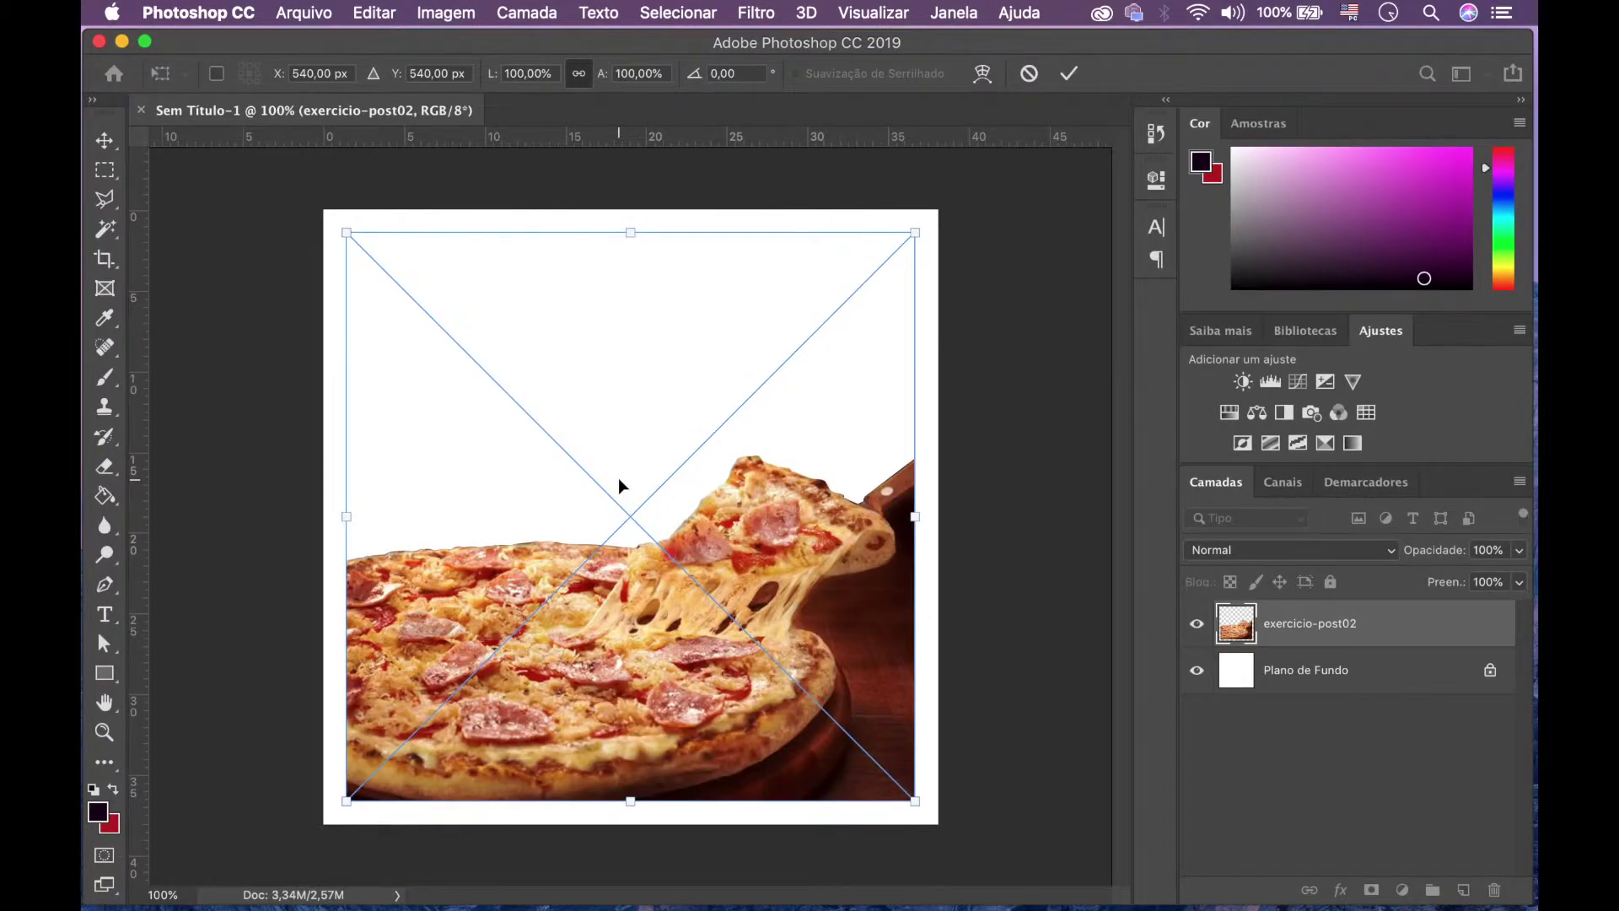
{"action": "key", "text": "Return"}
{"action": "key", "text": "Return"}
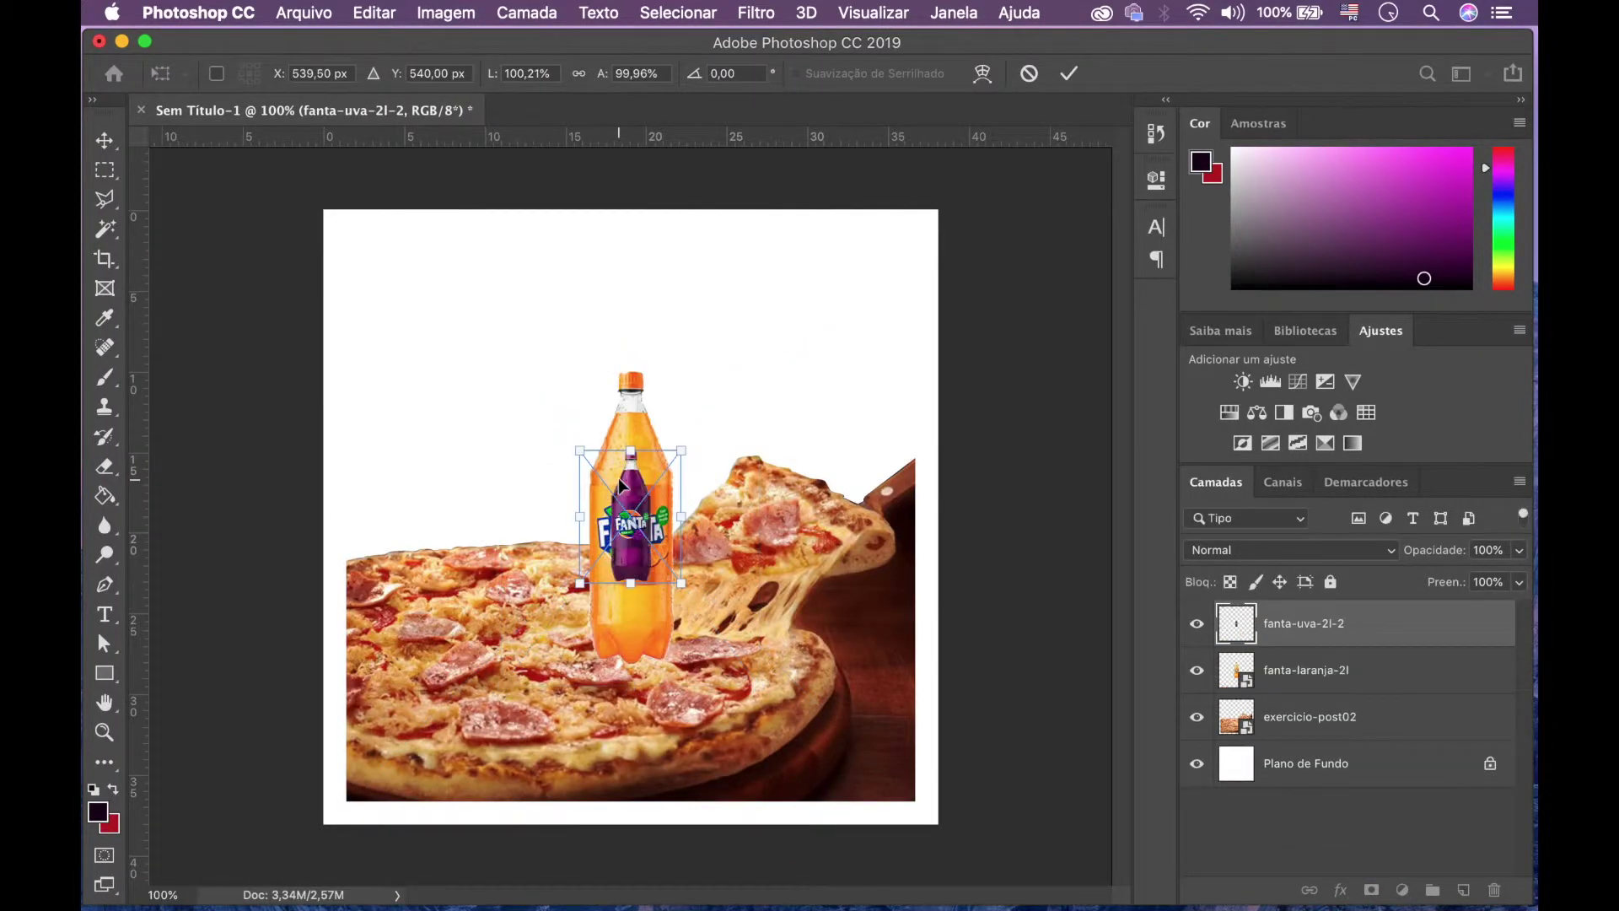
{"action": "key", "text": "Return"}
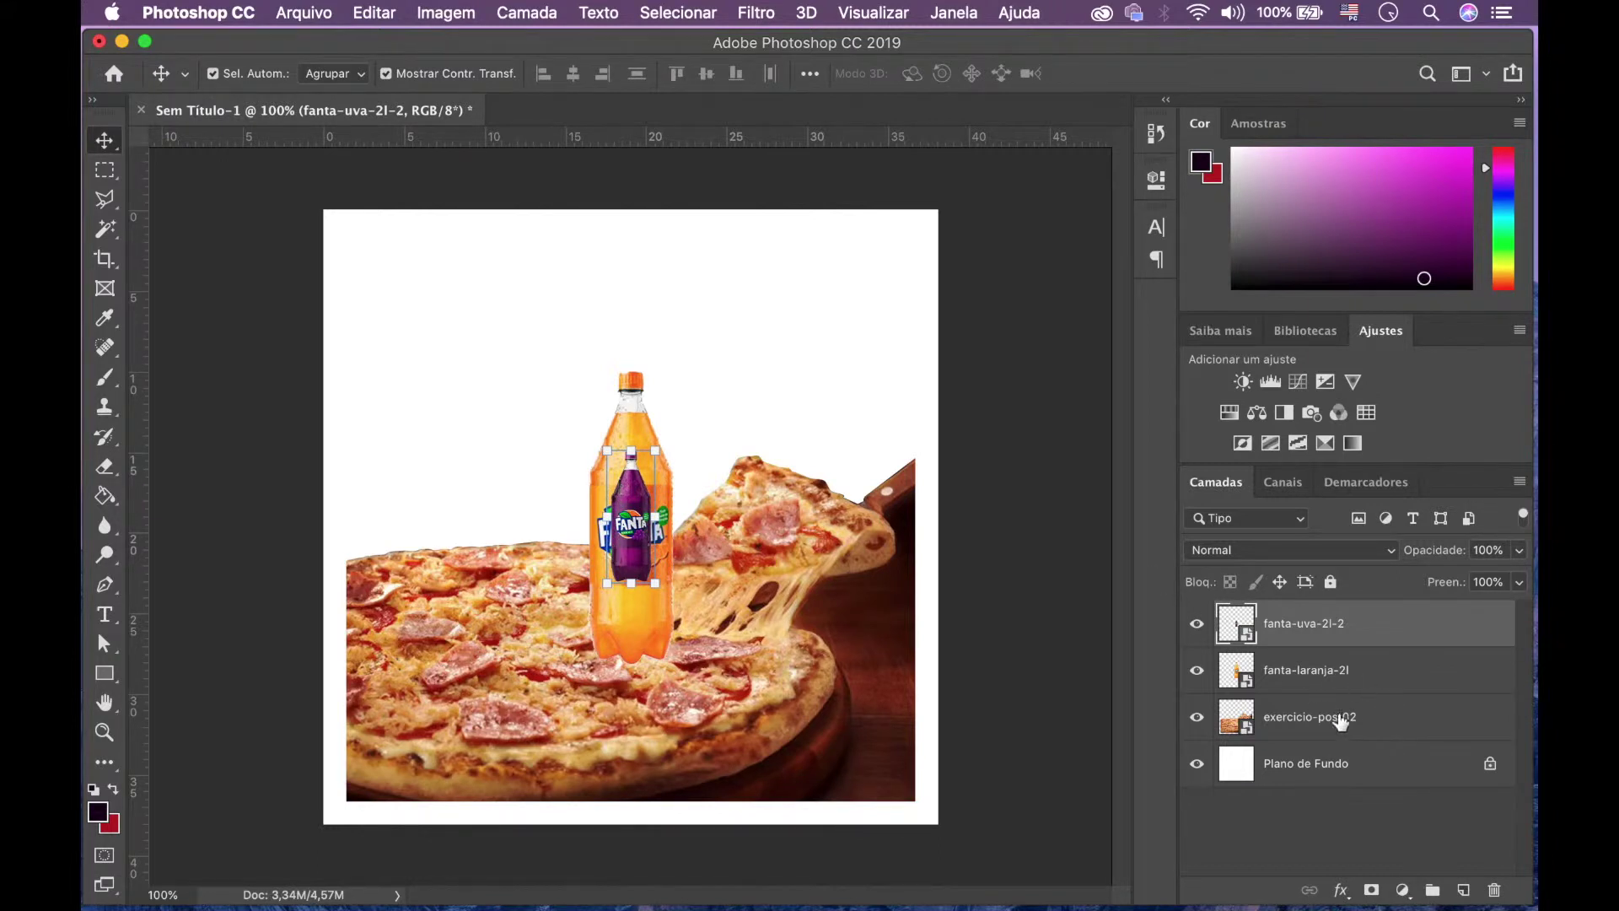
Step: Hide the fanta-uva-2l-2 and fanta-laranja-2l layers, keeping the pizza layer shown
{"action": "left_click", "coordinate": [1323, 729]}
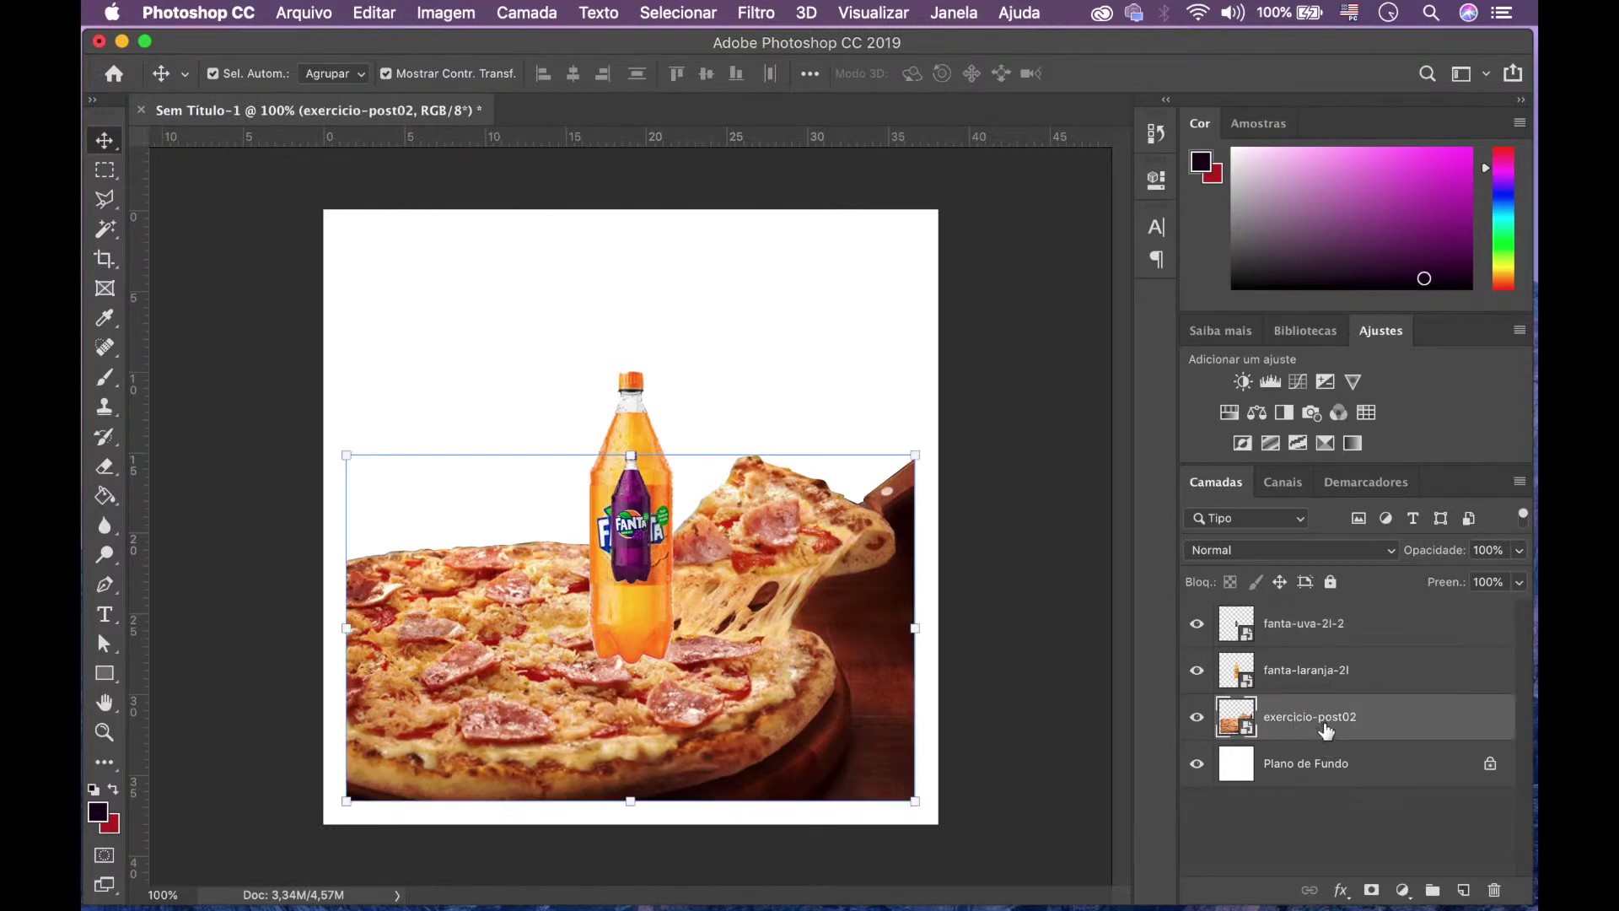
{"action": "left_click", "coordinate": [1309, 681]}
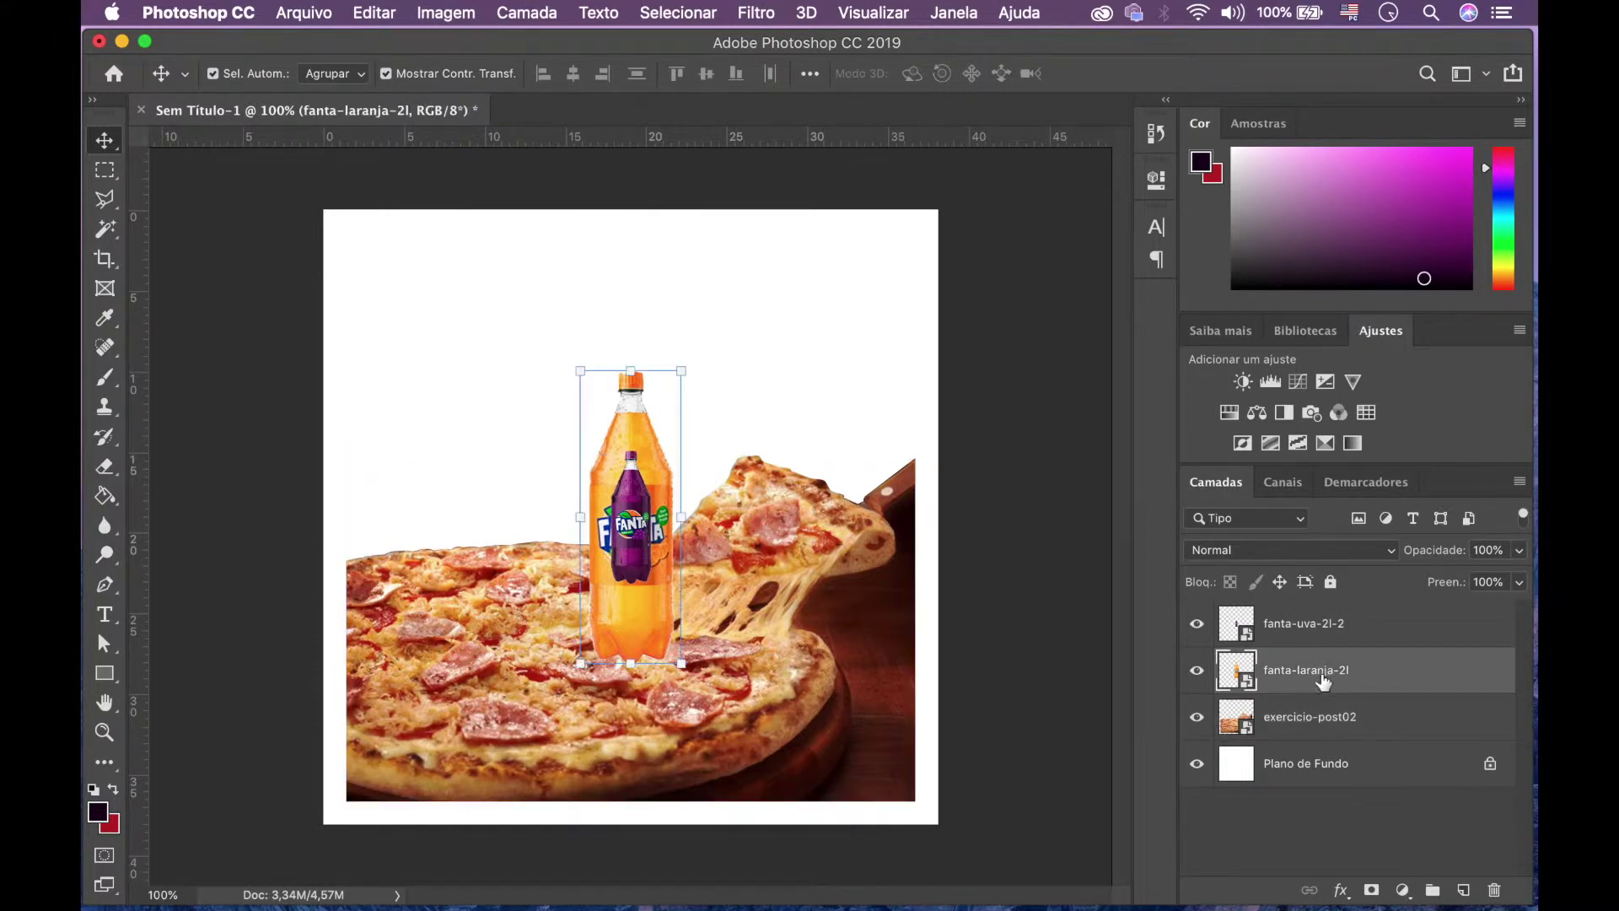
{"action": "left_click", "coordinate": [1307, 628]}
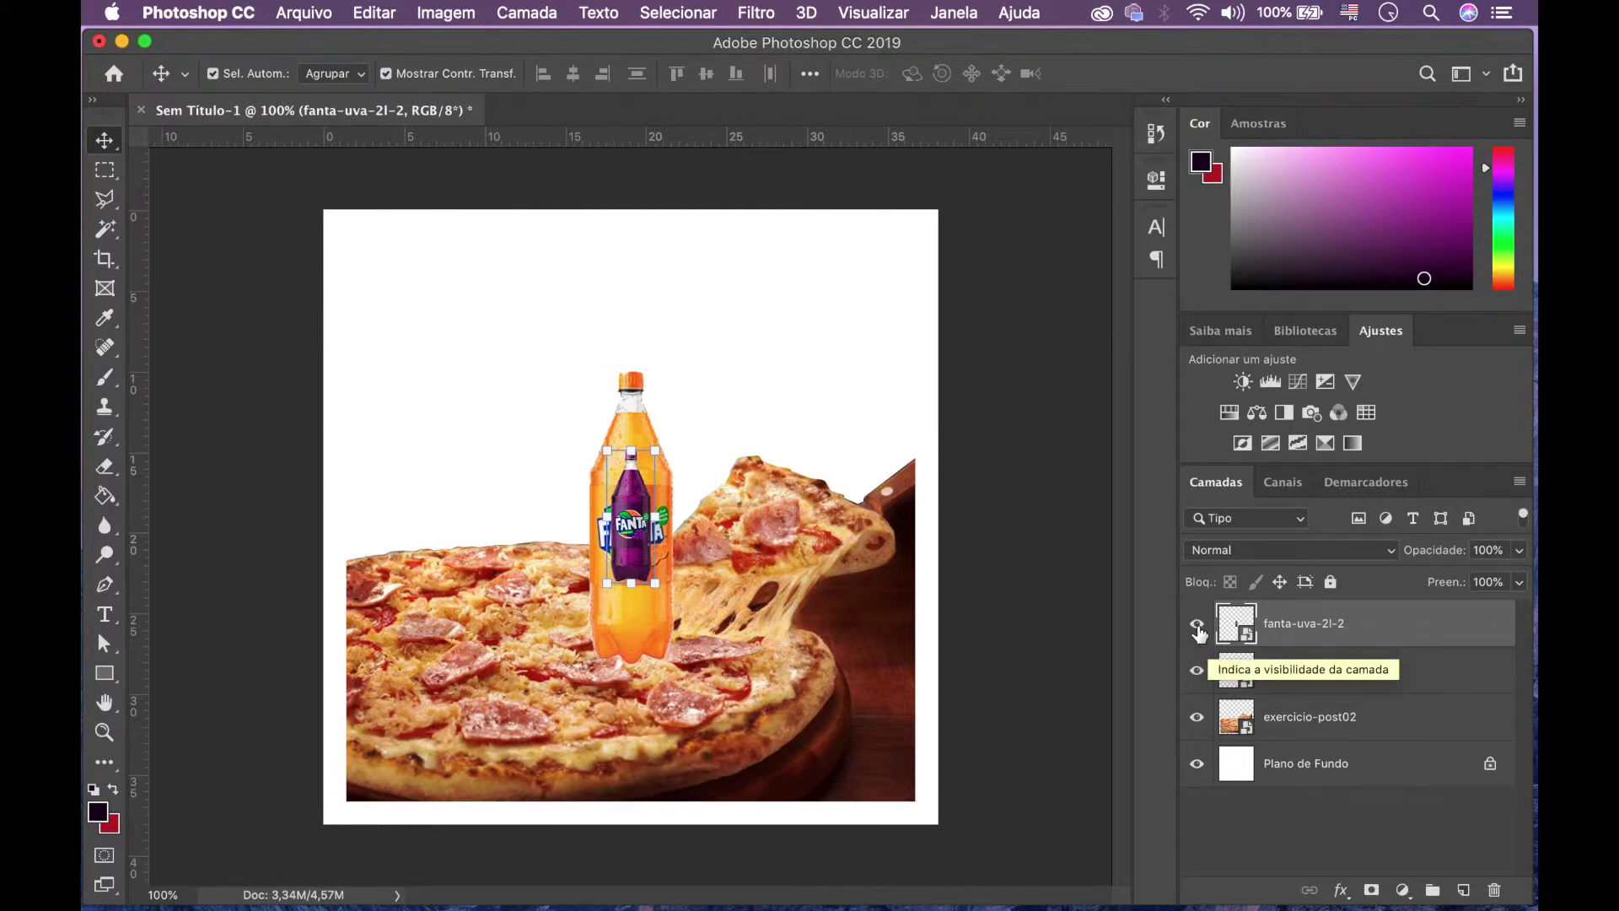
{"action": "left_click", "coordinate": [1198, 630]}
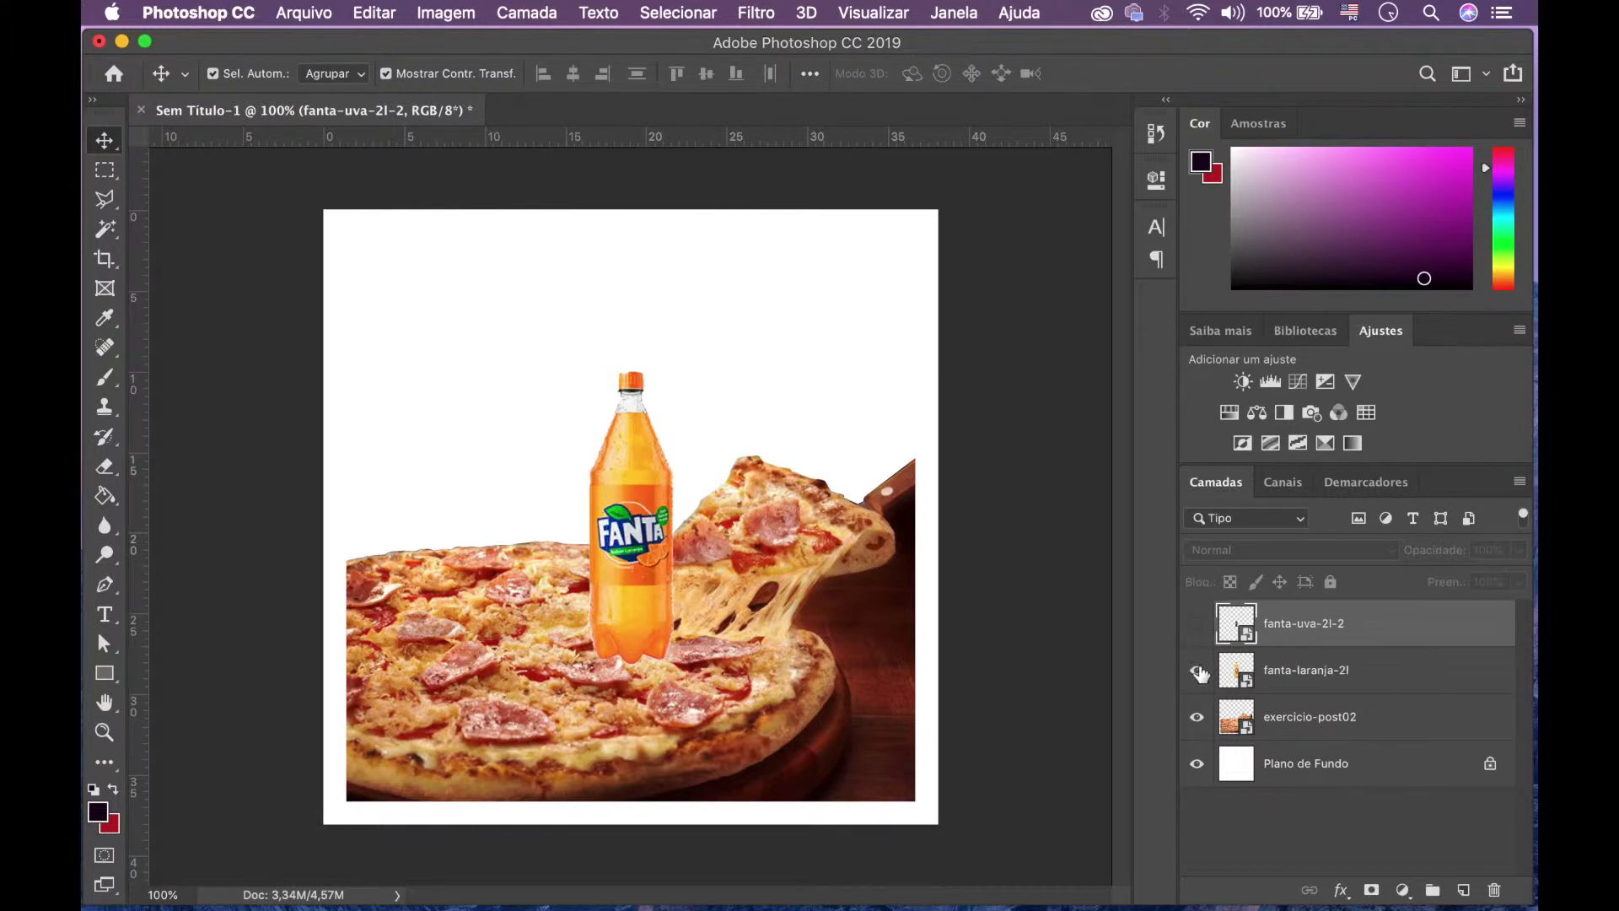
{"action": "left_click", "coordinate": [1198, 676]}
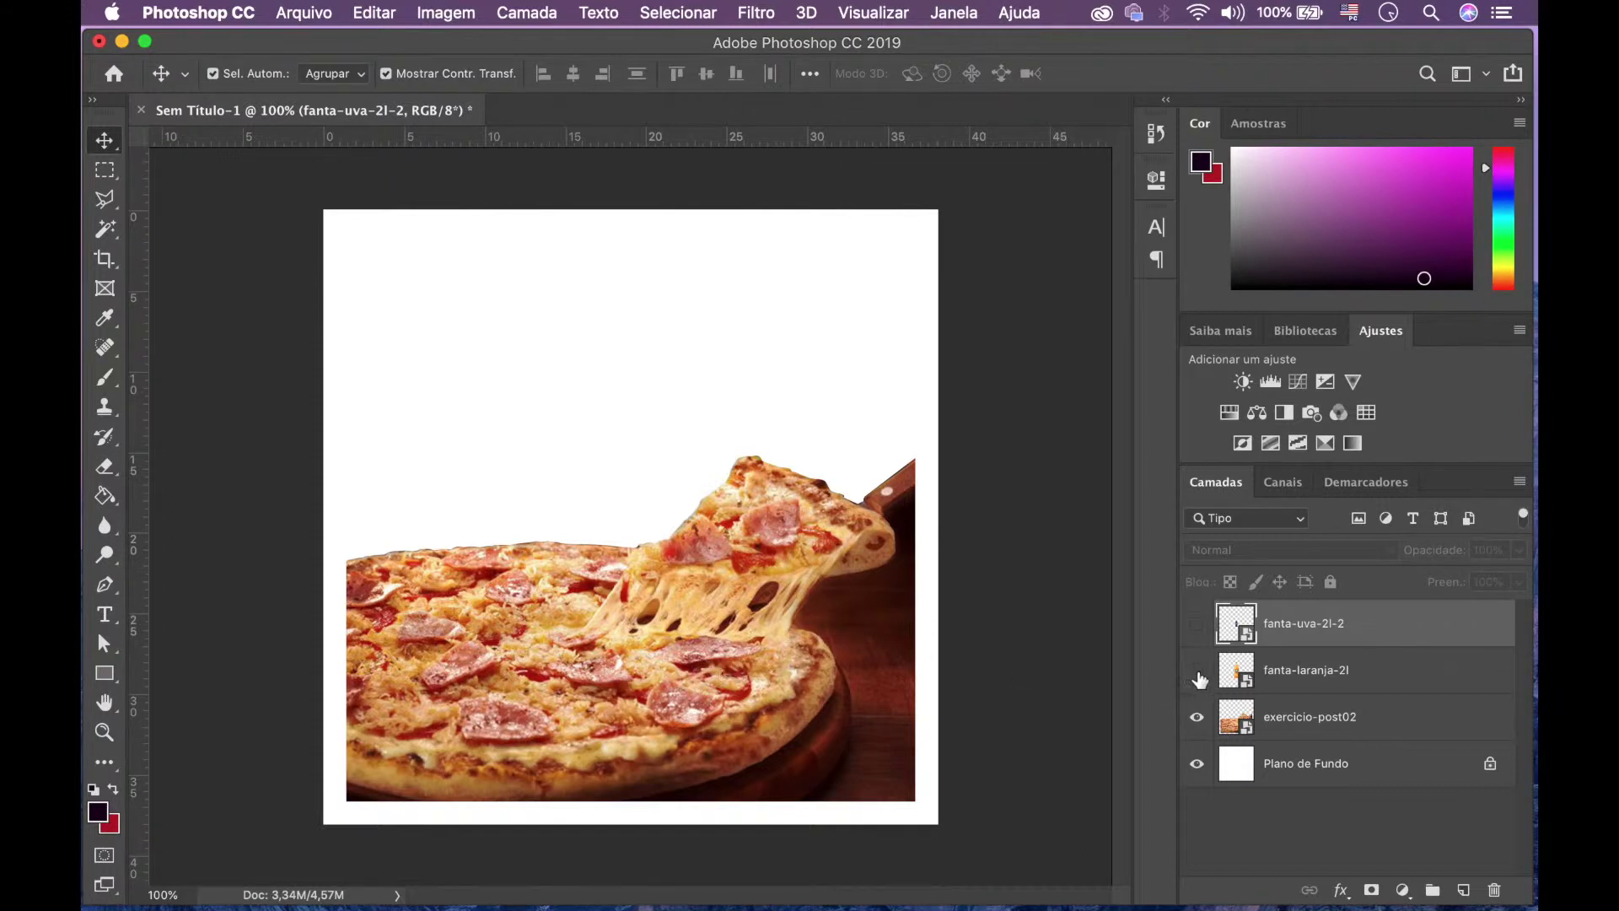
Step: Scale the pizza image to 108% so it spans the full canvas width, and show both bottle layers again
{"action": "left_click", "coordinate": [619, 652]}
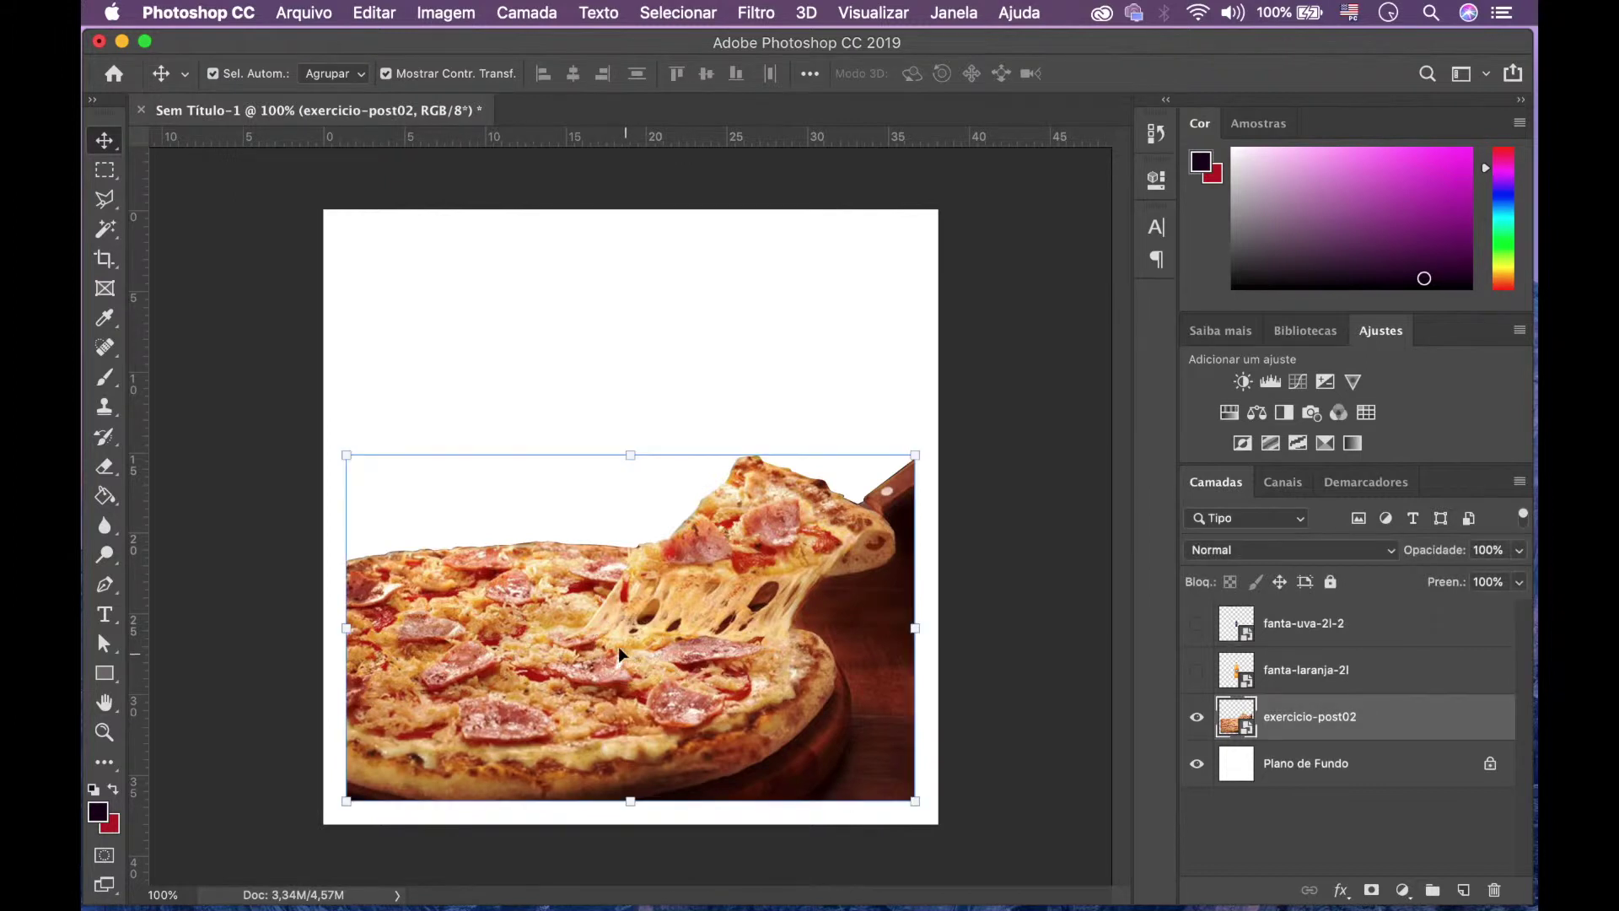
{"action": "left_click", "coordinate": [916, 455]}
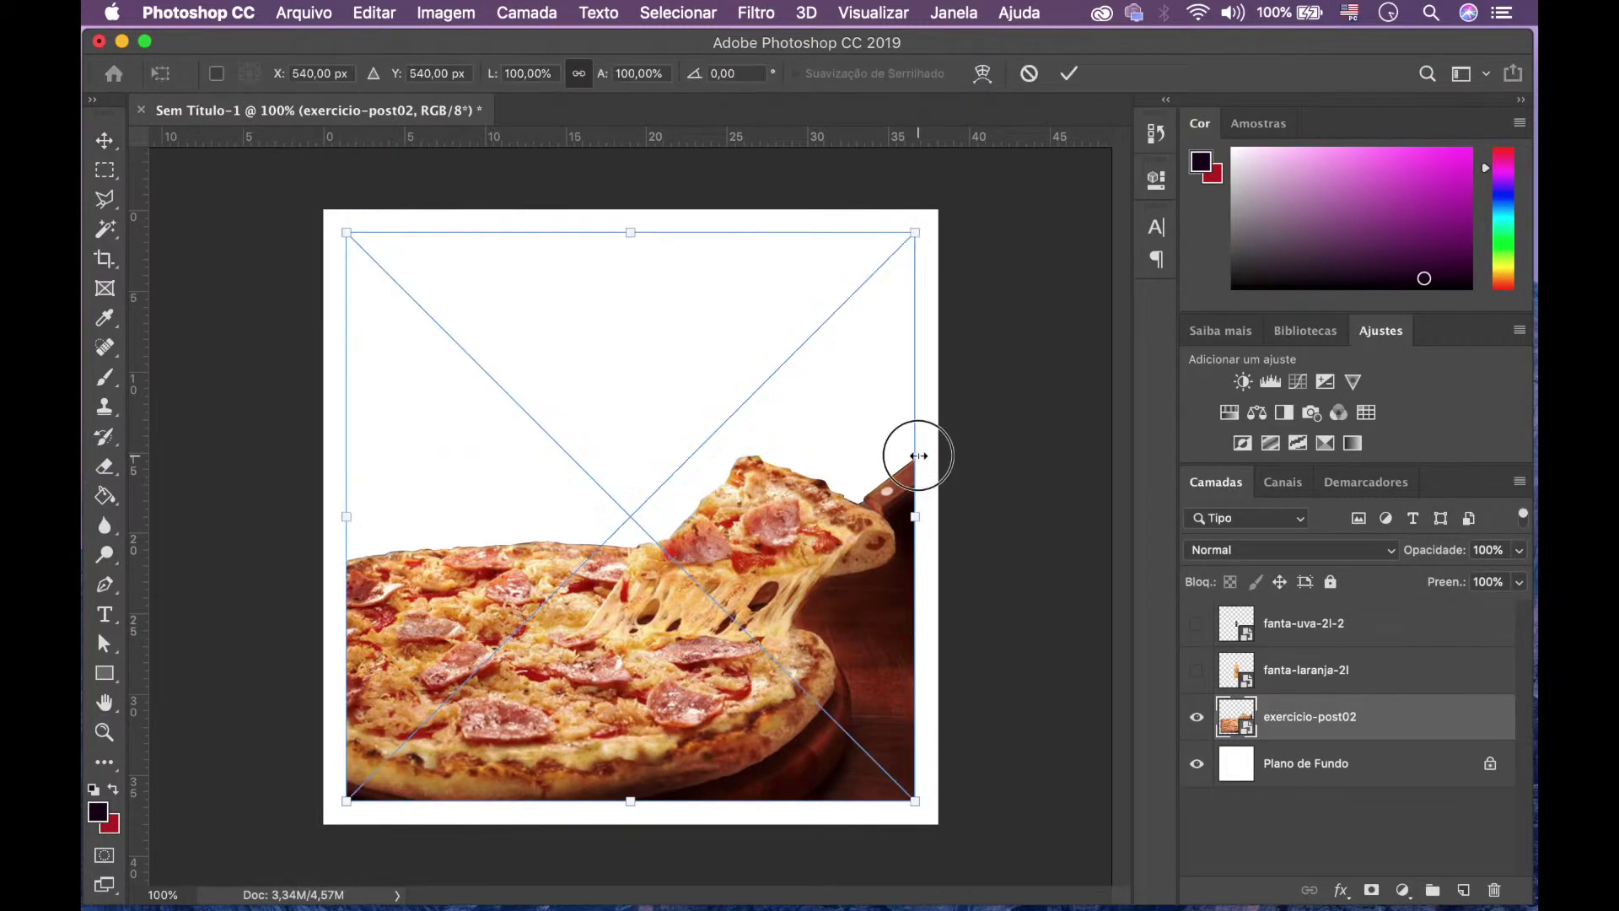
{"action": "left_click_drag", "start_coordinate": [922, 452], "coordinate": [944, 436]}
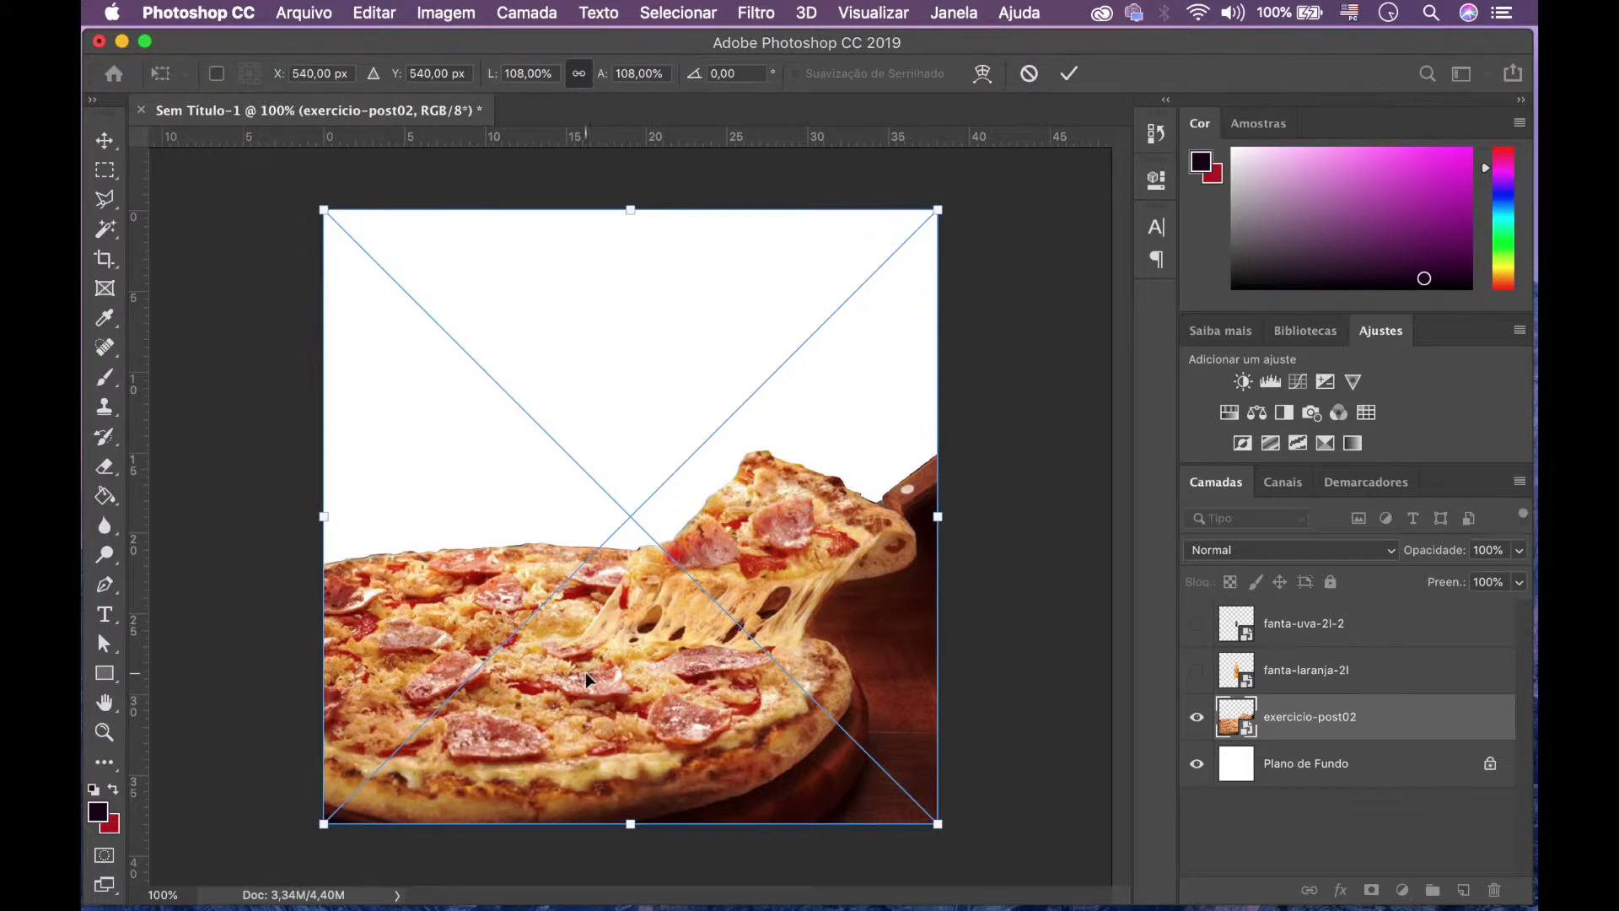
{"action": "key", "text": "Return"}
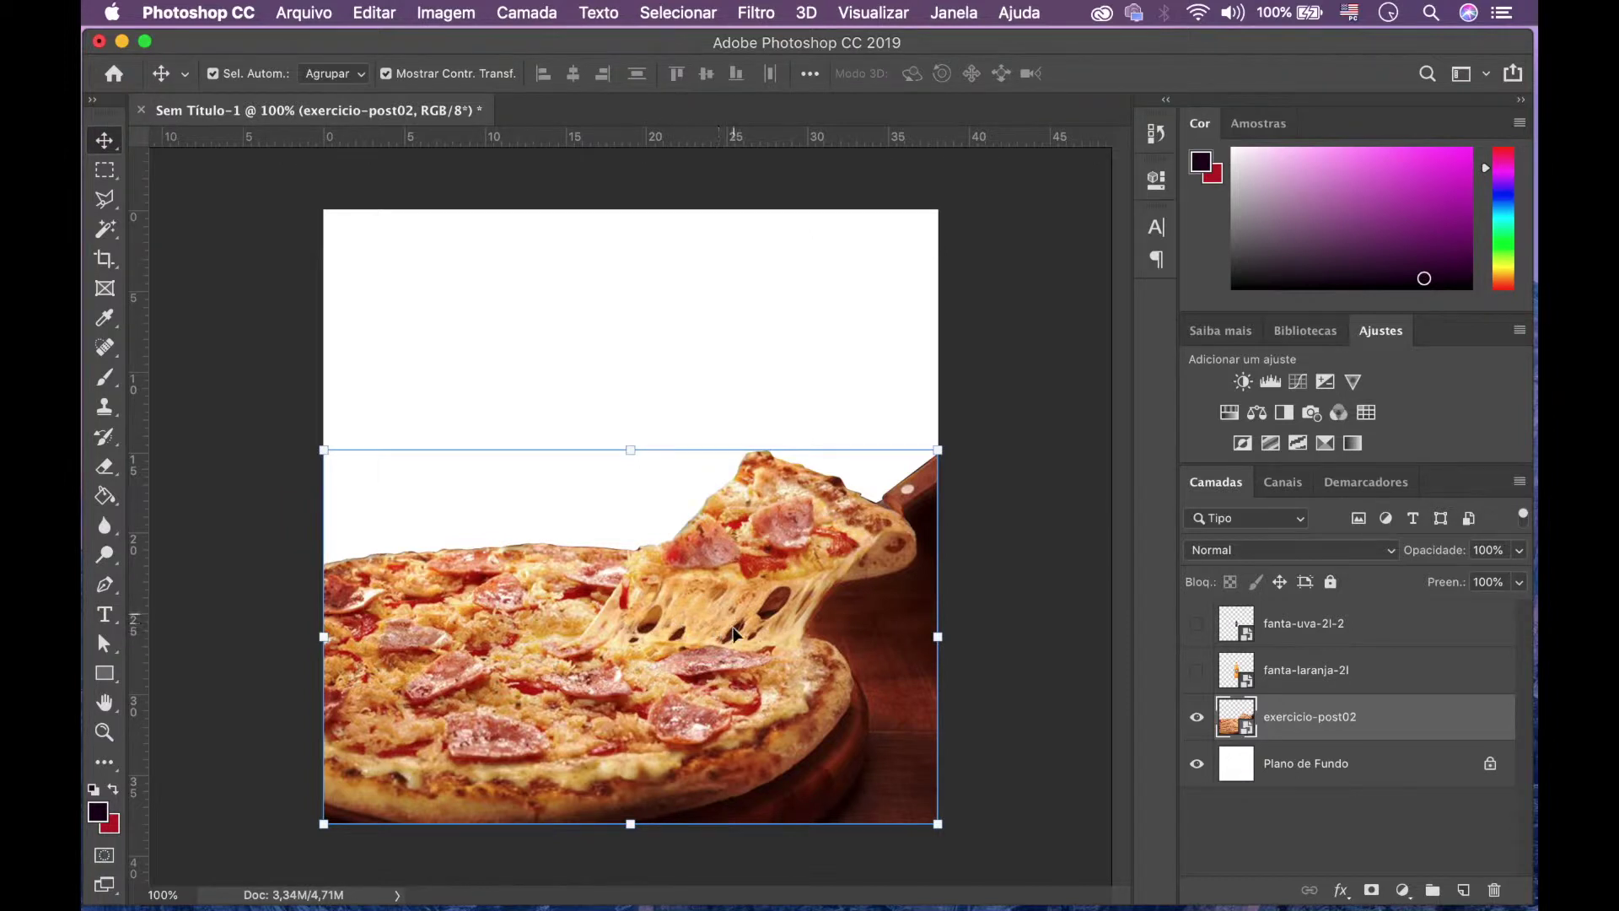
{"action": "left_click", "coordinate": [1196, 623]}
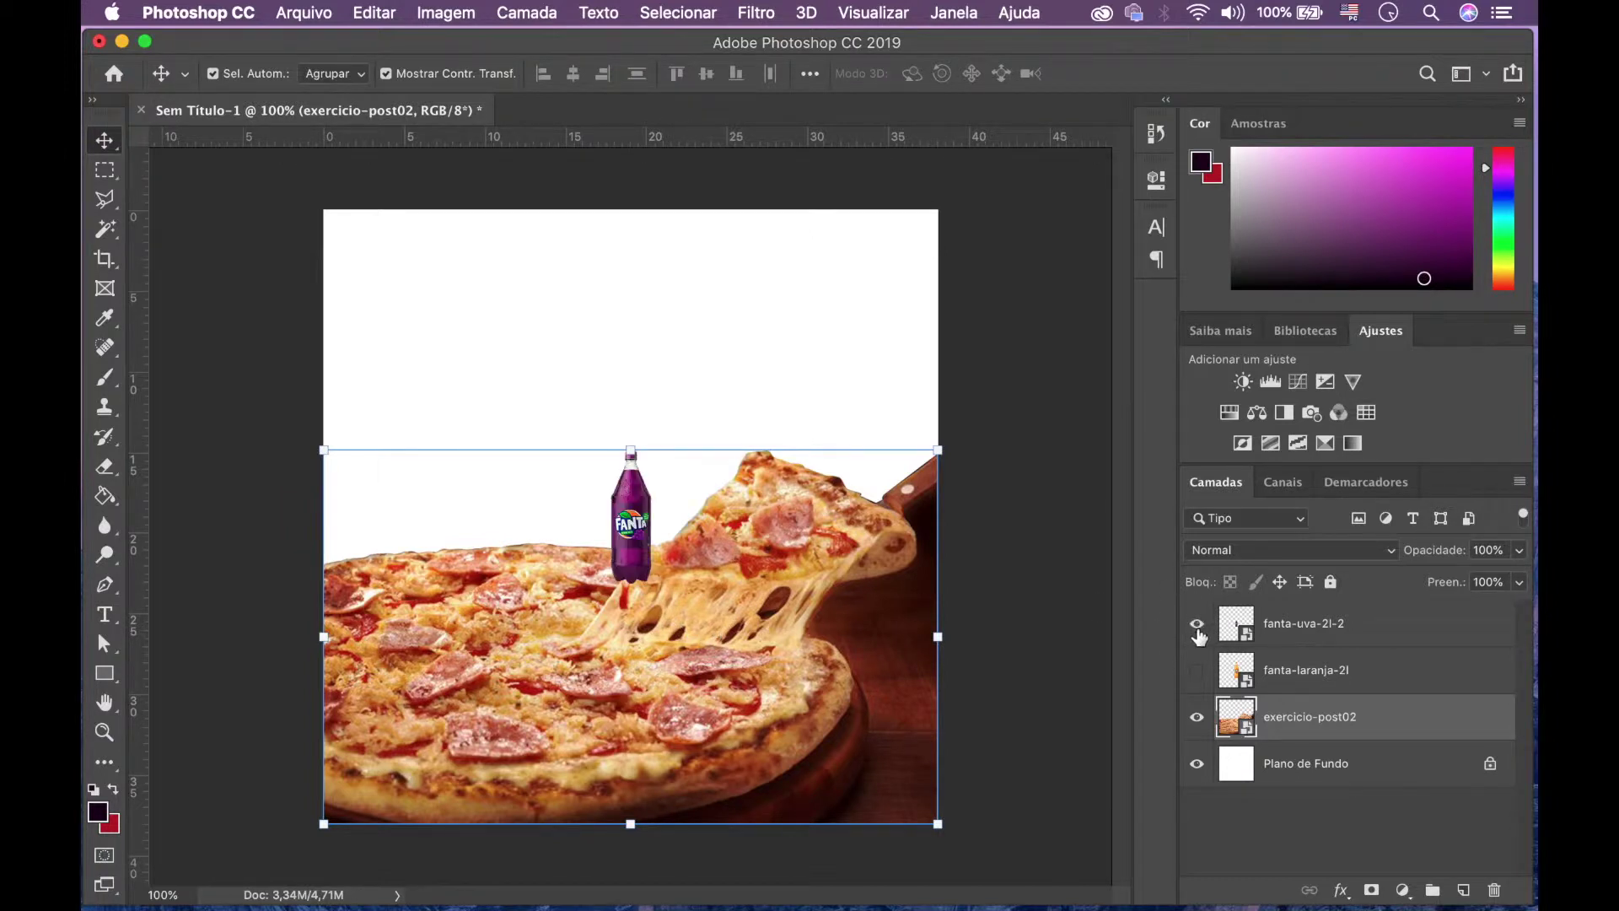
{"action": "left_click", "coordinate": [1197, 673]}
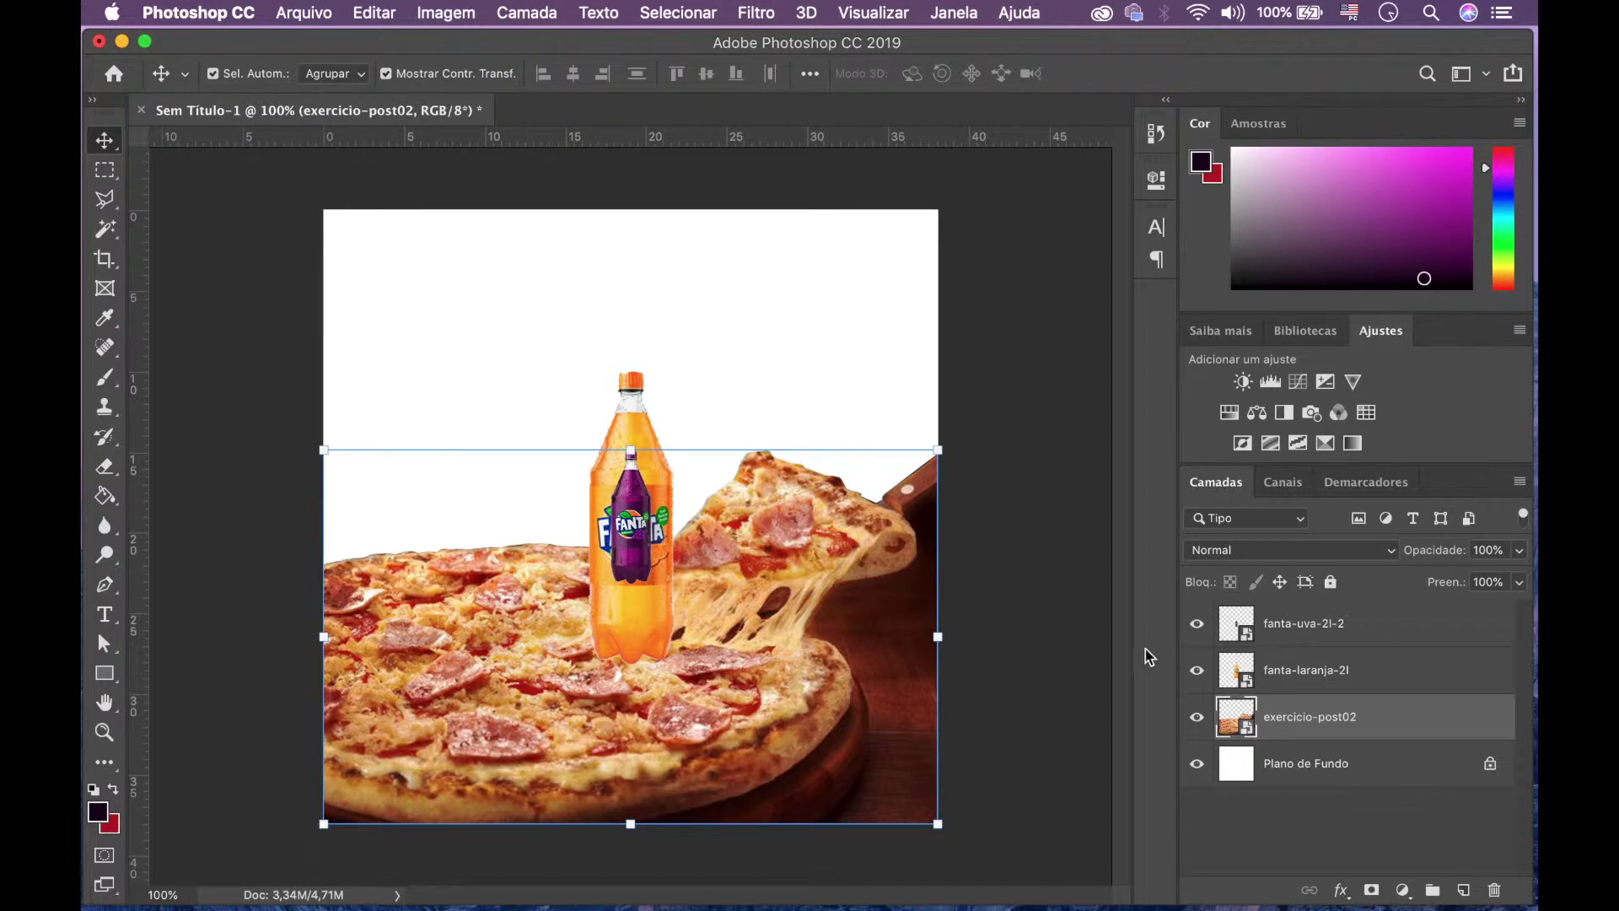
Step: Enlarge the orange Fanta bottle to about 119% and place it on the left part of the pizza
{"action": "left_click", "coordinate": [1343, 672]}
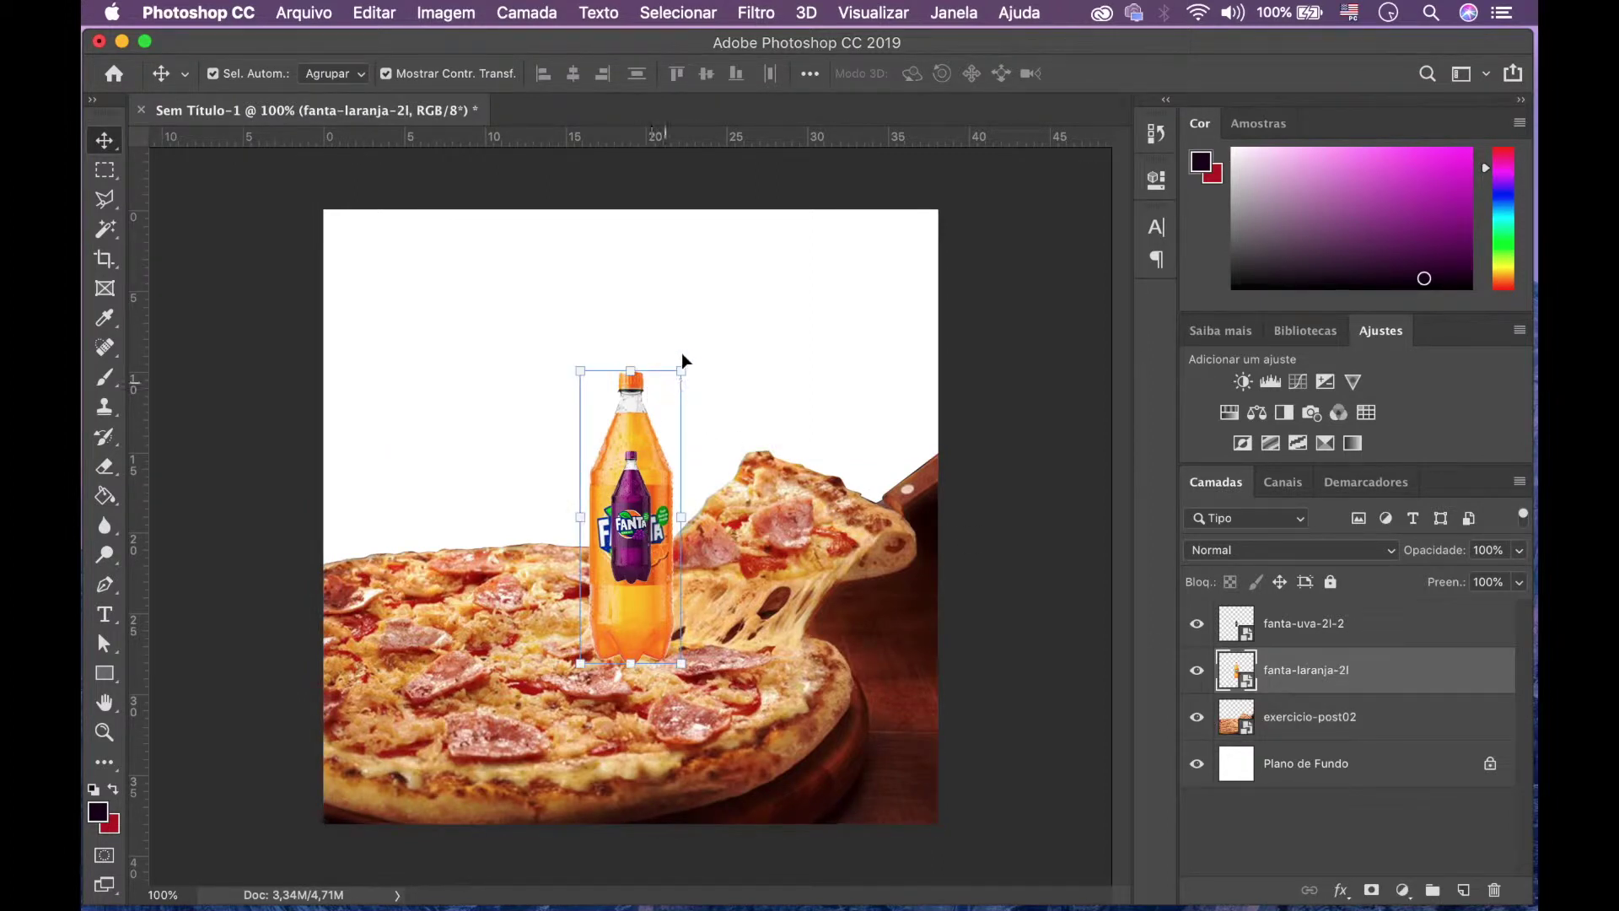
{"action": "left_click_drag", "start_coordinate": [683, 371], "coordinate": [698, 344]}
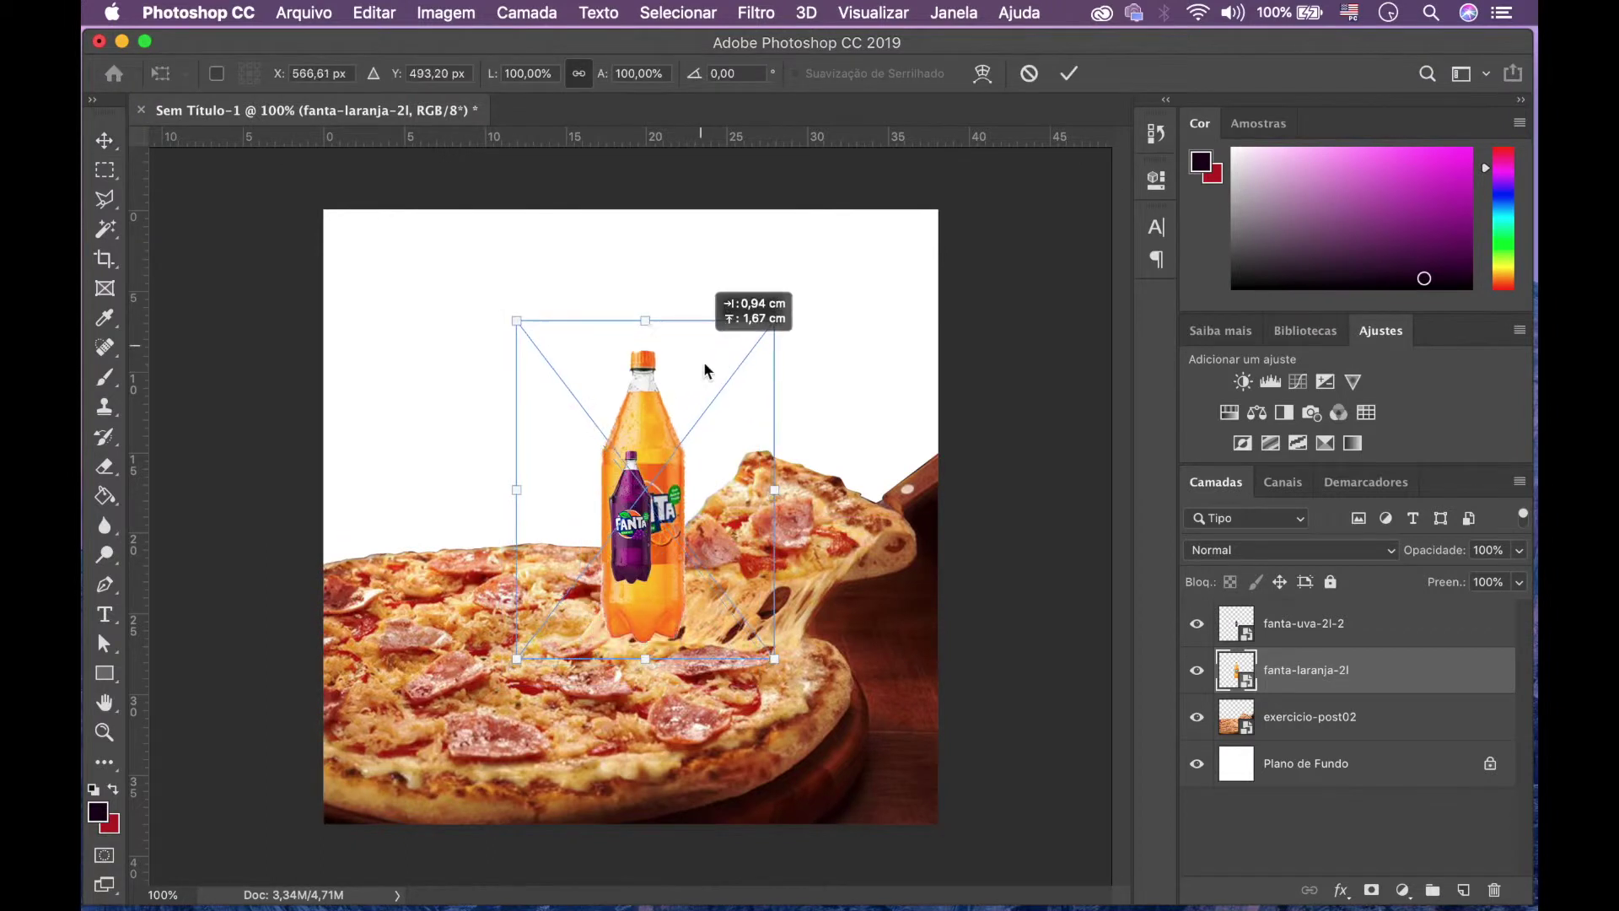
{"action": "left_click_drag", "start_coordinate": [516, 320], "coordinate": [450, 242]}
{"action": "left_click_drag", "start_coordinate": [626, 388], "coordinate": [496, 354]}
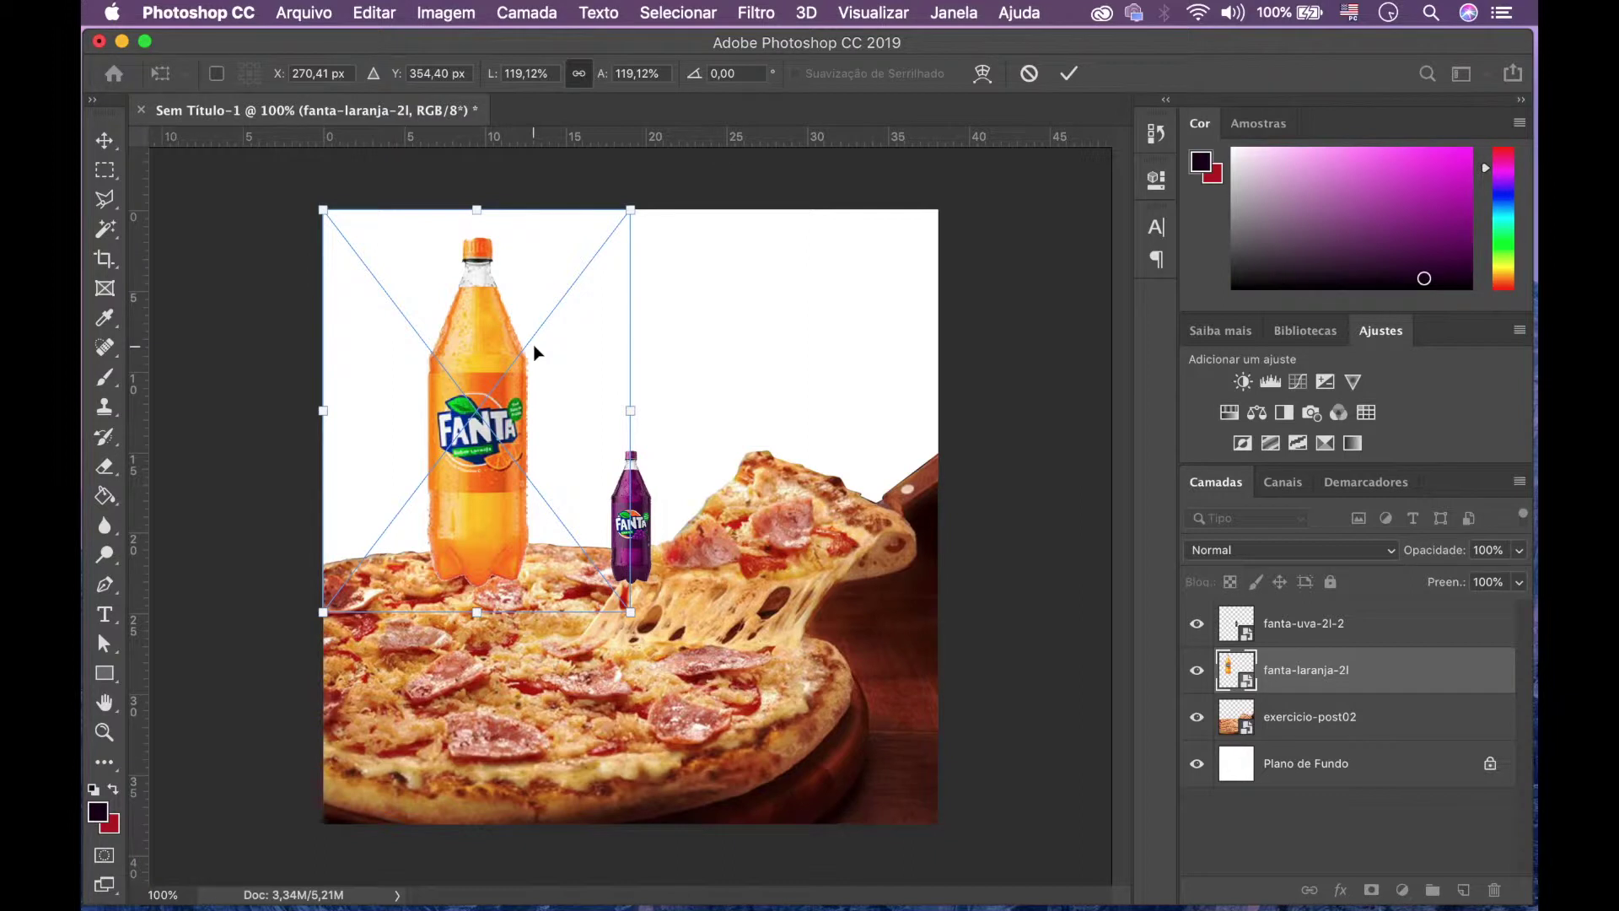
{"action": "key", "text": "Return"}
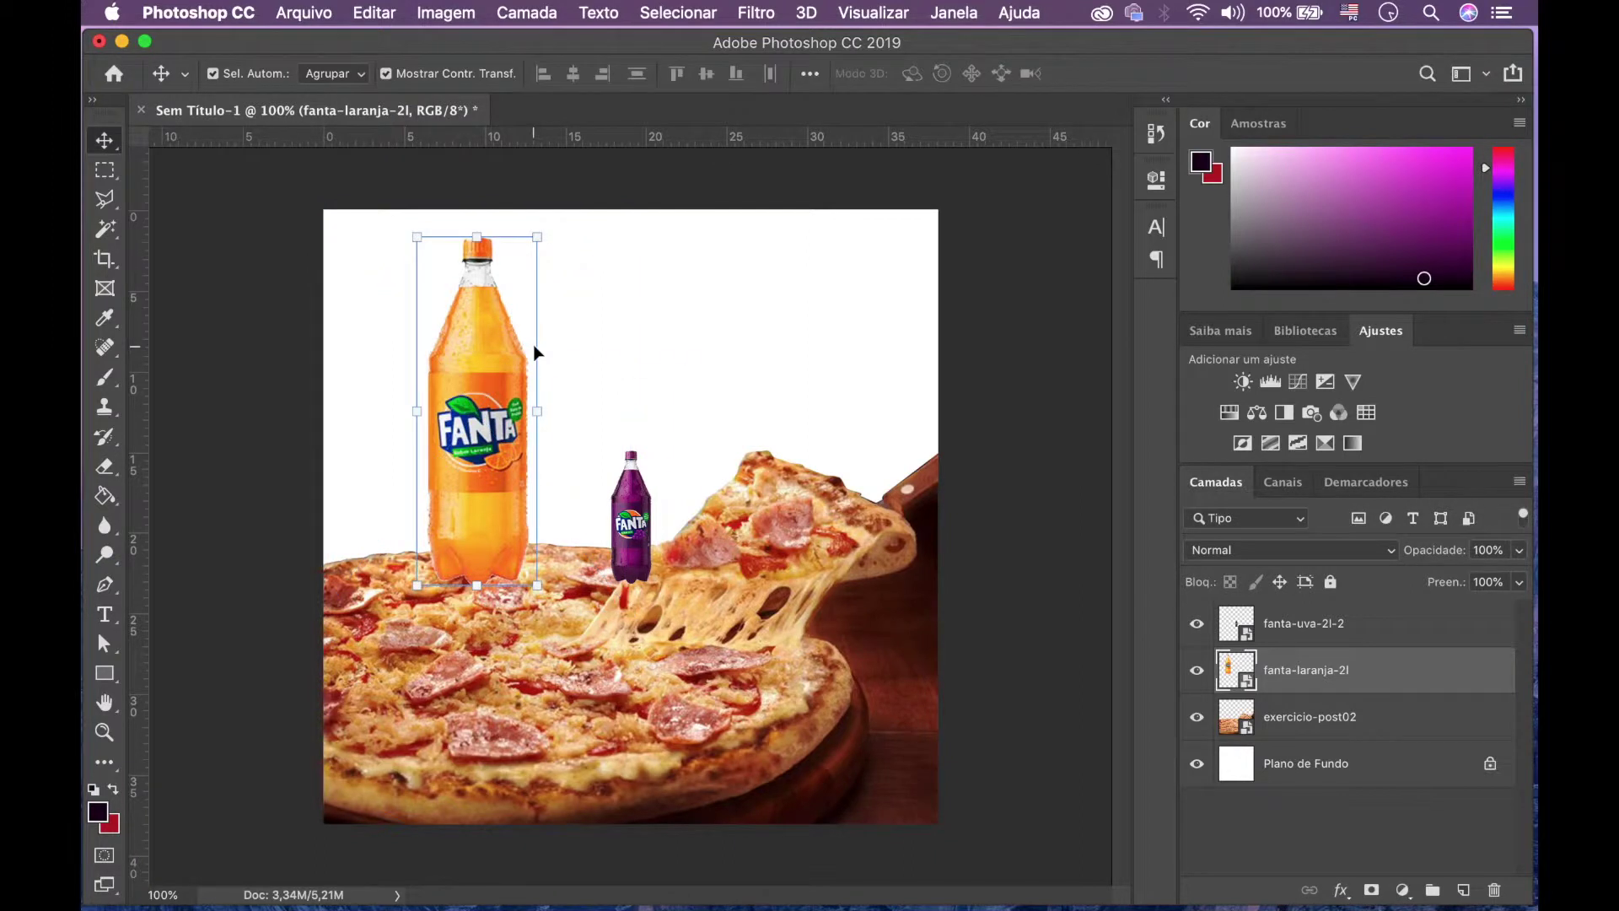
Step: Enlarge the grape Fanta bottle to about 229% and place it just left of the orange bottle, slightly overlapping it
{"action": "left_click", "coordinate": [1334, 629]}
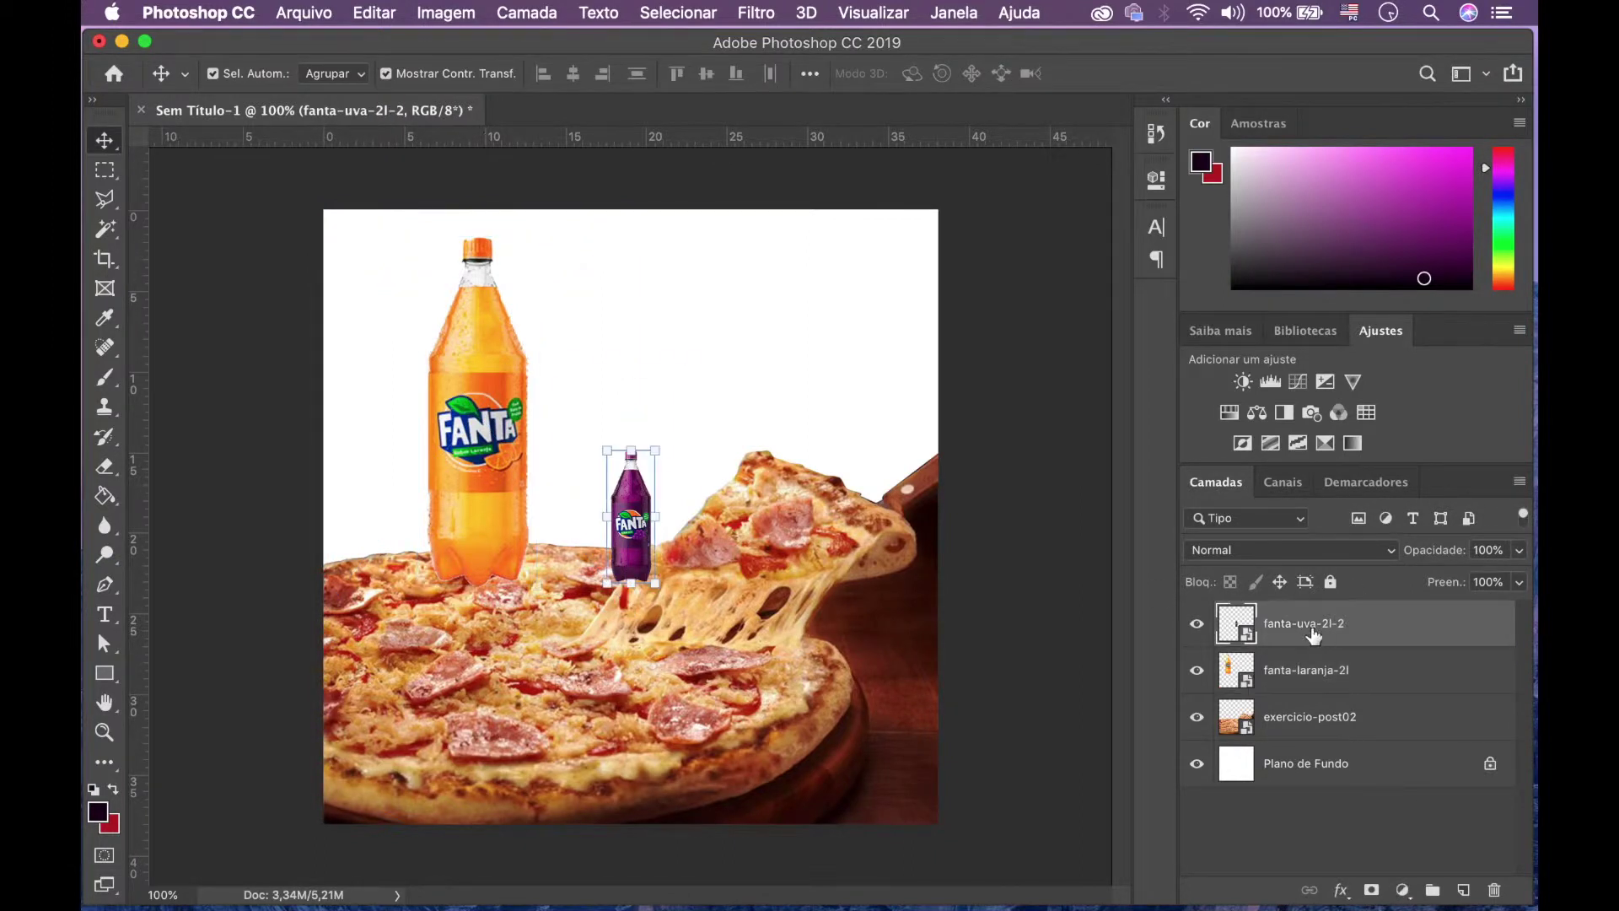
{"action": "left_click_drag", "start_coordinate": [607, 451], "coordinate": [560, 363]}
{"action": "left_click_drag", "start_coordinate": [556, 345], "coordinate": [512, 281]}
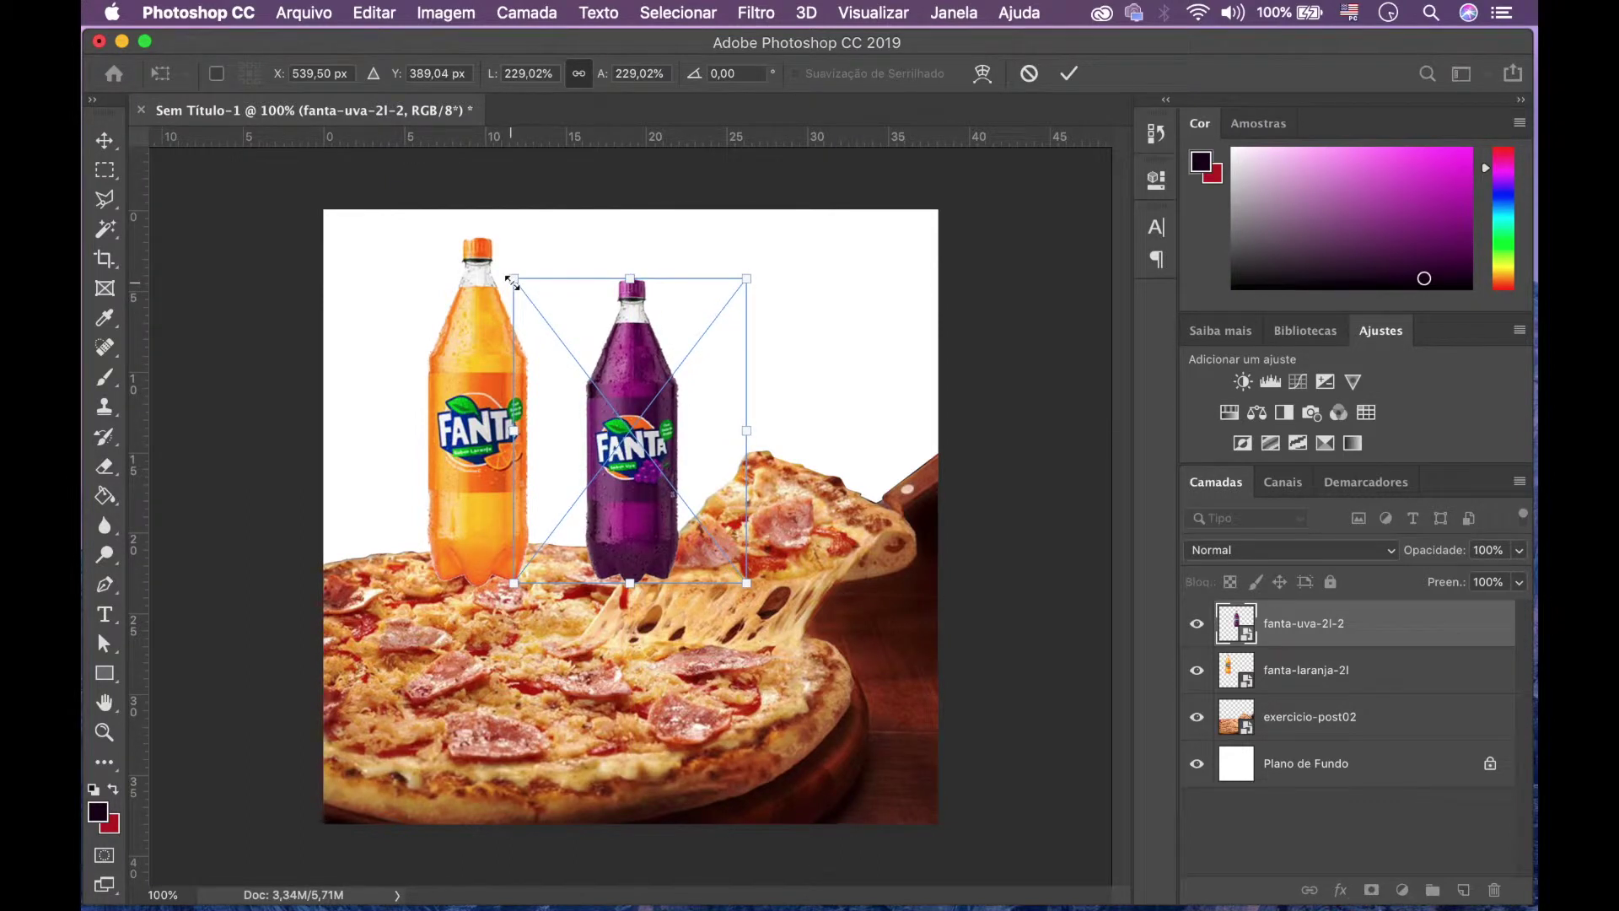
{"action": "left_click_drag", "start_coordinate": [643, 373], "coordinate": [416, 379]}
{"action": "key", "text": "Return"}
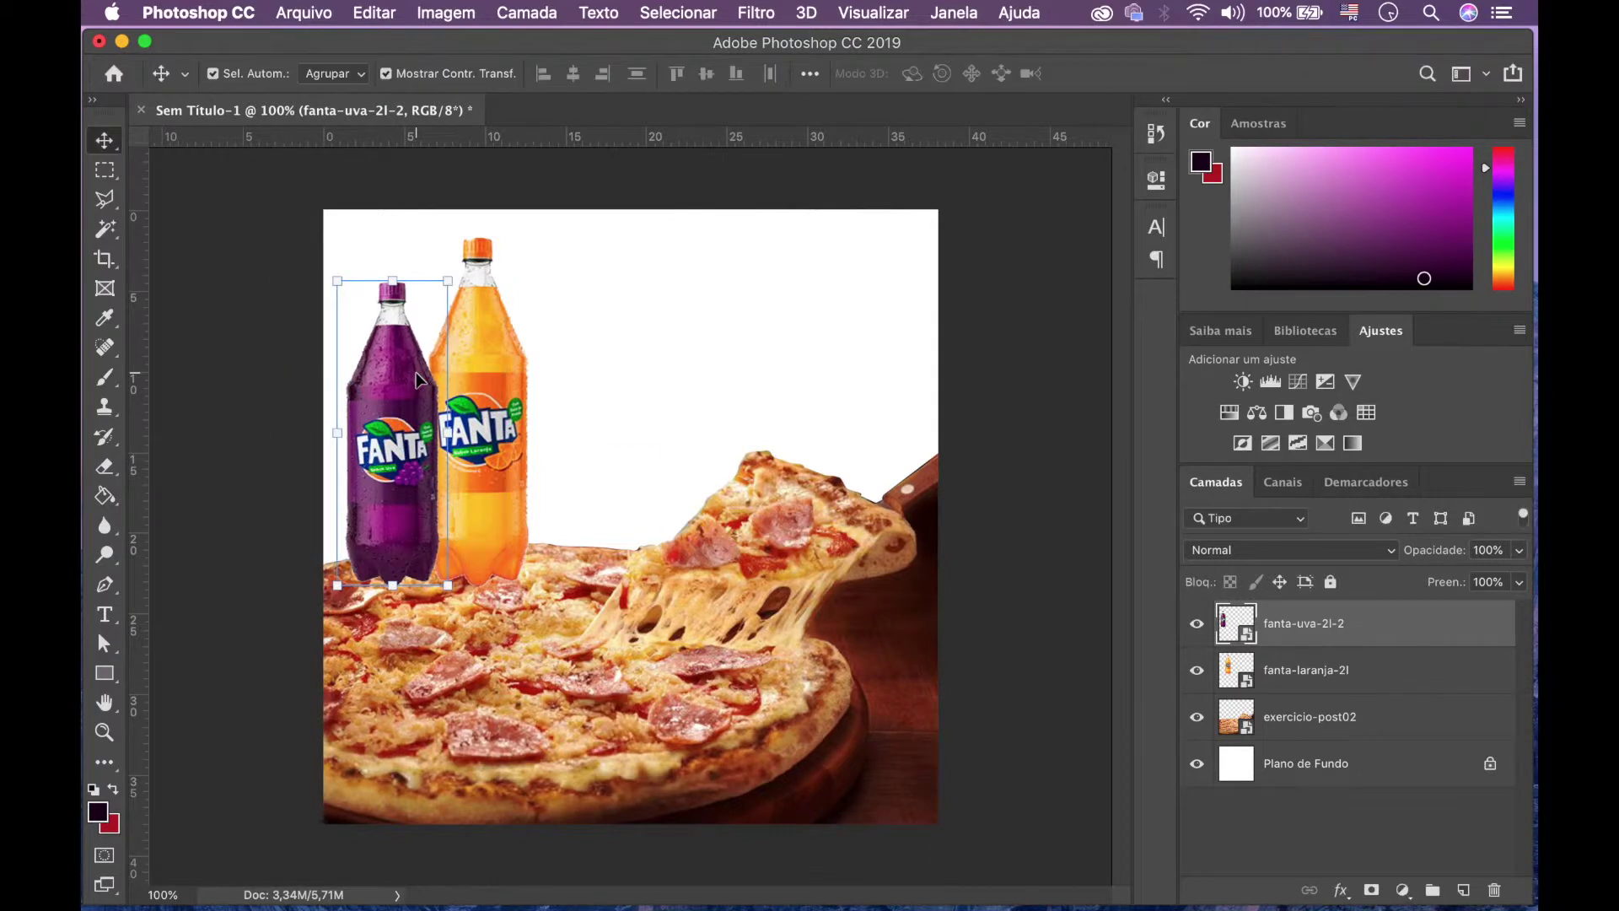
{"action": "left_click_drag", "start_coordinate": [1216, 481], "coordinate": [1288, 634]}
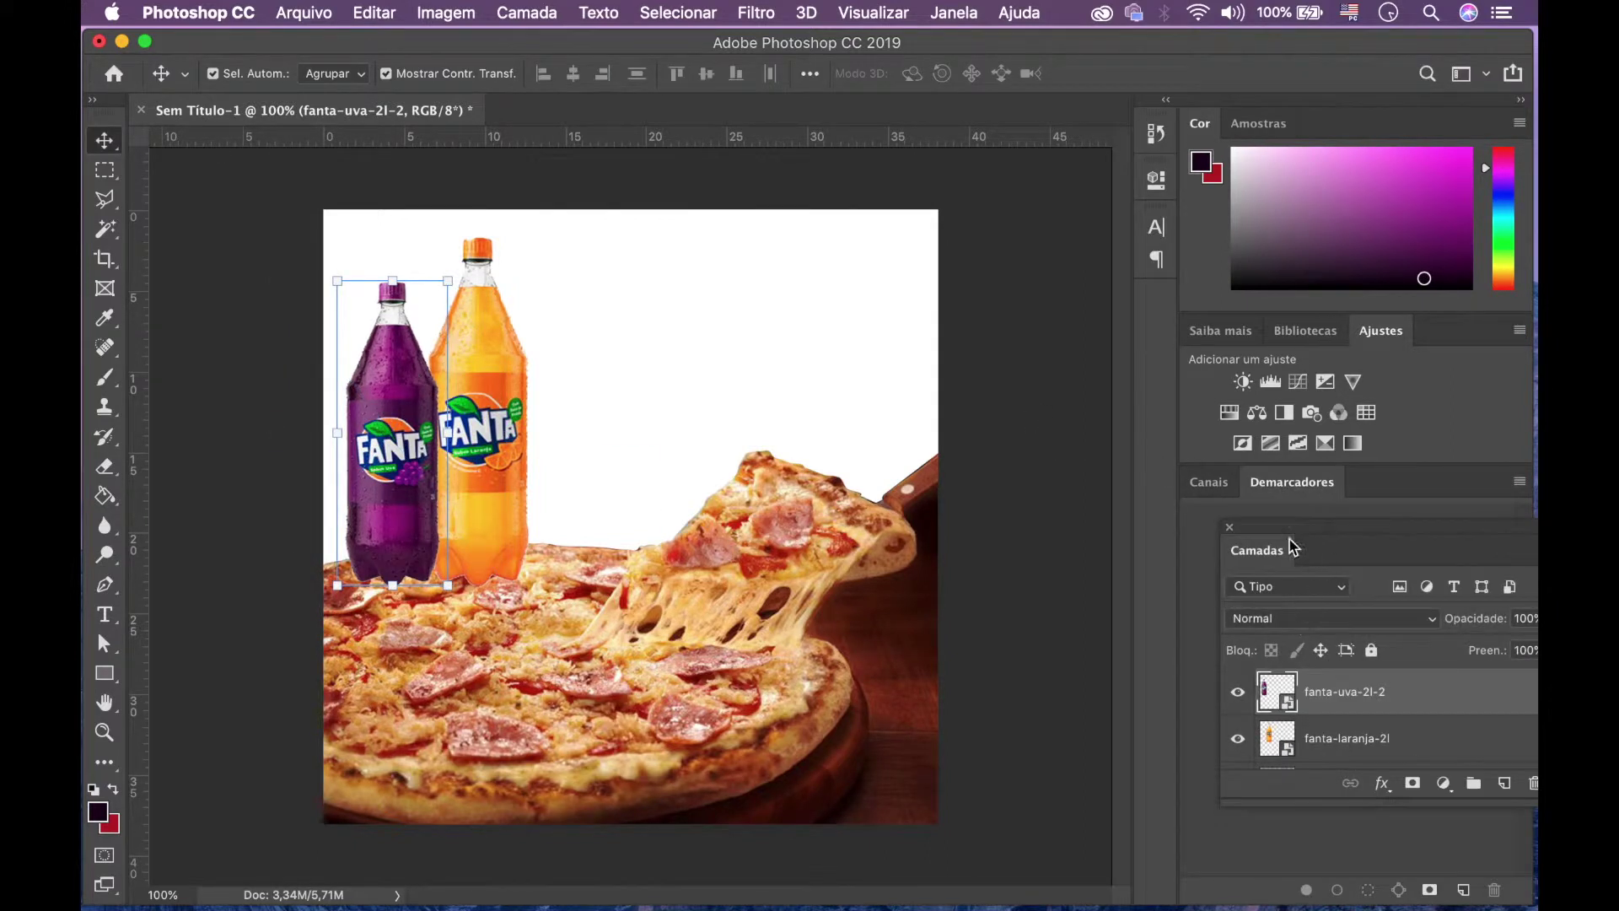
{"action": "left_click_drag", "start_coordinate": [1275, 551], "coordinate": [1205, 482]}
{"action": "left_click_drag", "start_coordinate": [1406, 491], "coordinate": [1216, 482]}
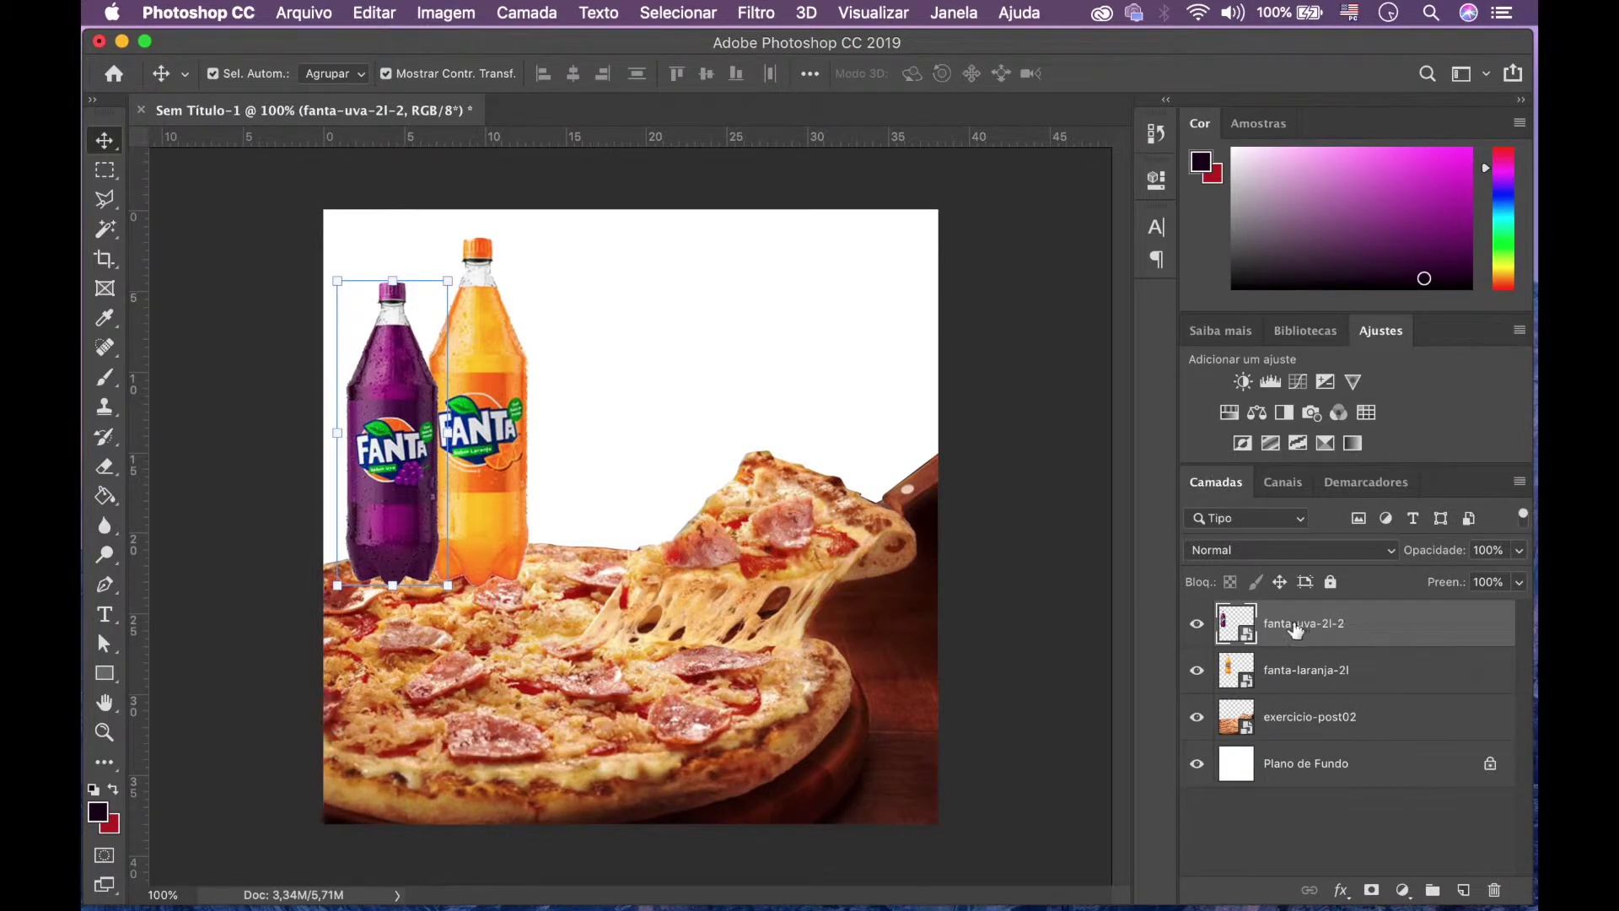
Step: Reorder the layers so both Fanta bottles sit behind the pizza, with fanta-laranja-2l above fanta-uva-2l-2
{"action": "left_click_drag", "start_coordinate": [1303, 632], "coordinate": [1306, 739]}
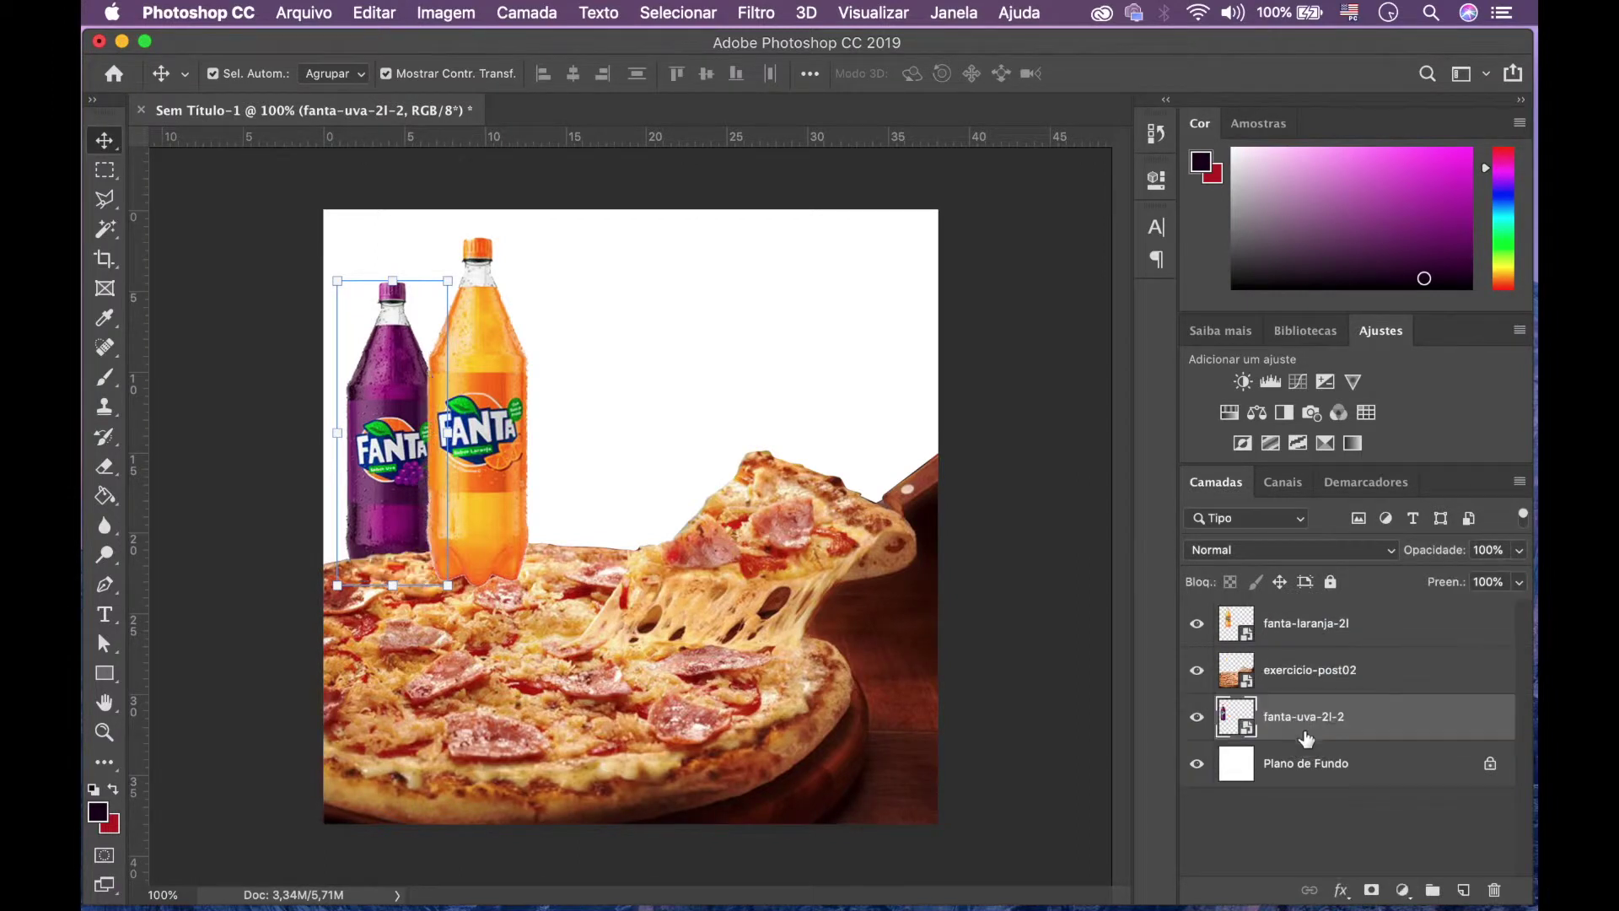
{"action": "left_click", "coordinate": [1298, 630]}
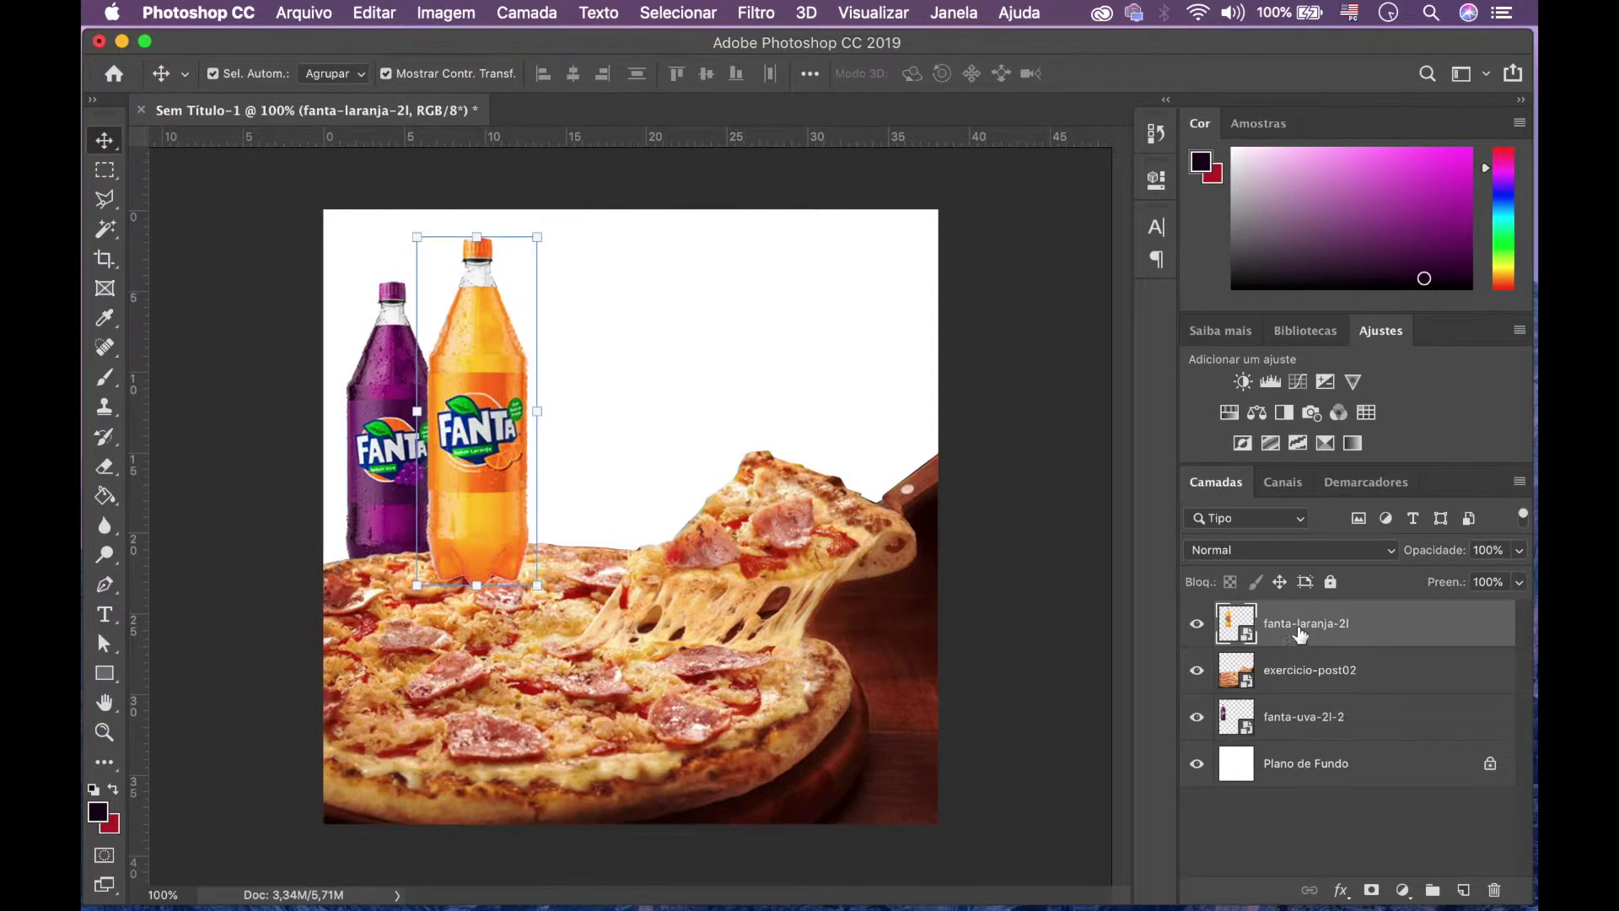
{"action": "left_click_drag", "start_coordinate": [1296, 628], "coordinate": [1299, 698]}
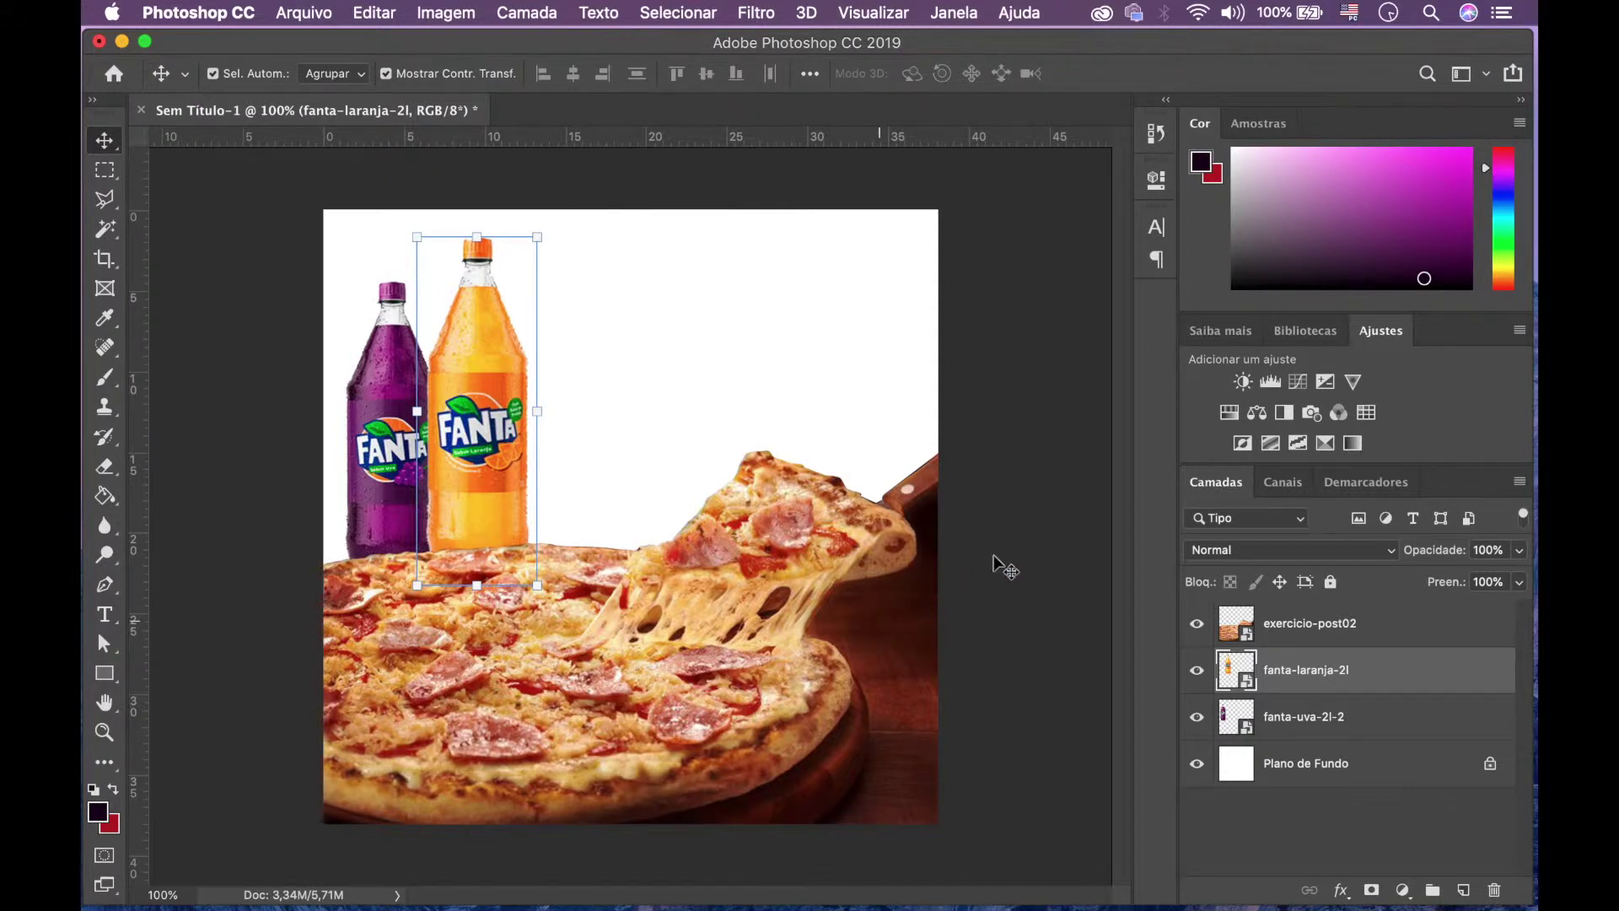
Step: Enlarge both Fanta bottles together slightly and position them at the canvas's upper left, rising from behind the pizza
{"action": "left_click", "coordinate": [1337, 719], "text": "super"}
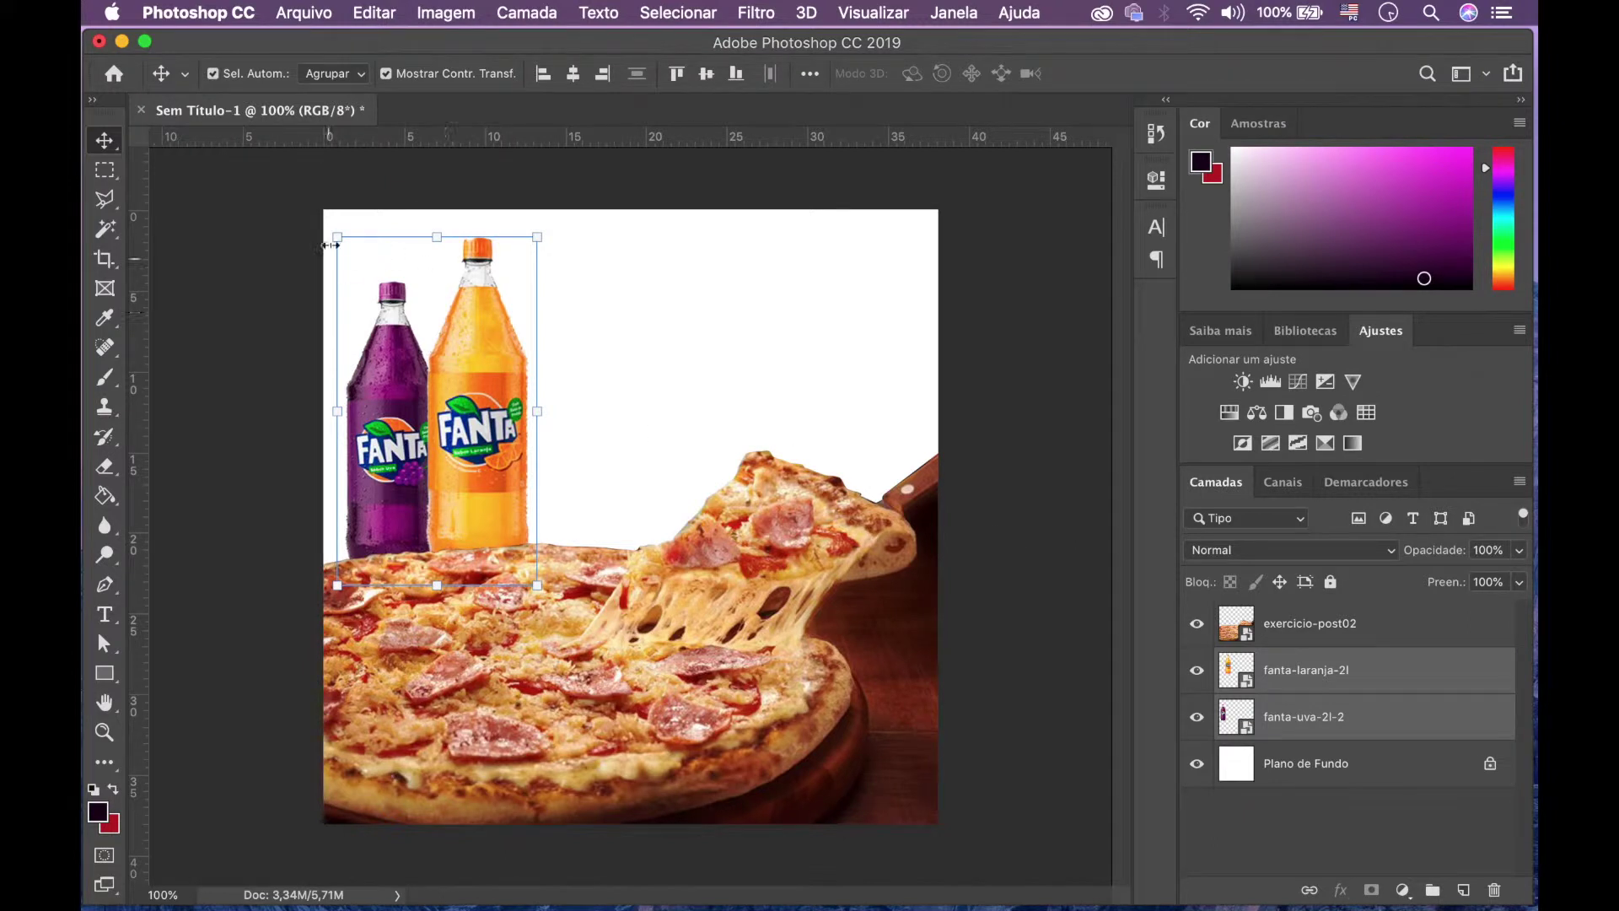
{"action": "left_click_drag", "start_coordinate": [337, 236], "coordinate": [321, 211]}
{"action": "left_click_drag", "start_coordinate": [479, 387], "coordinate": [490, 395]}
{"action": "key", "text": "Return"}
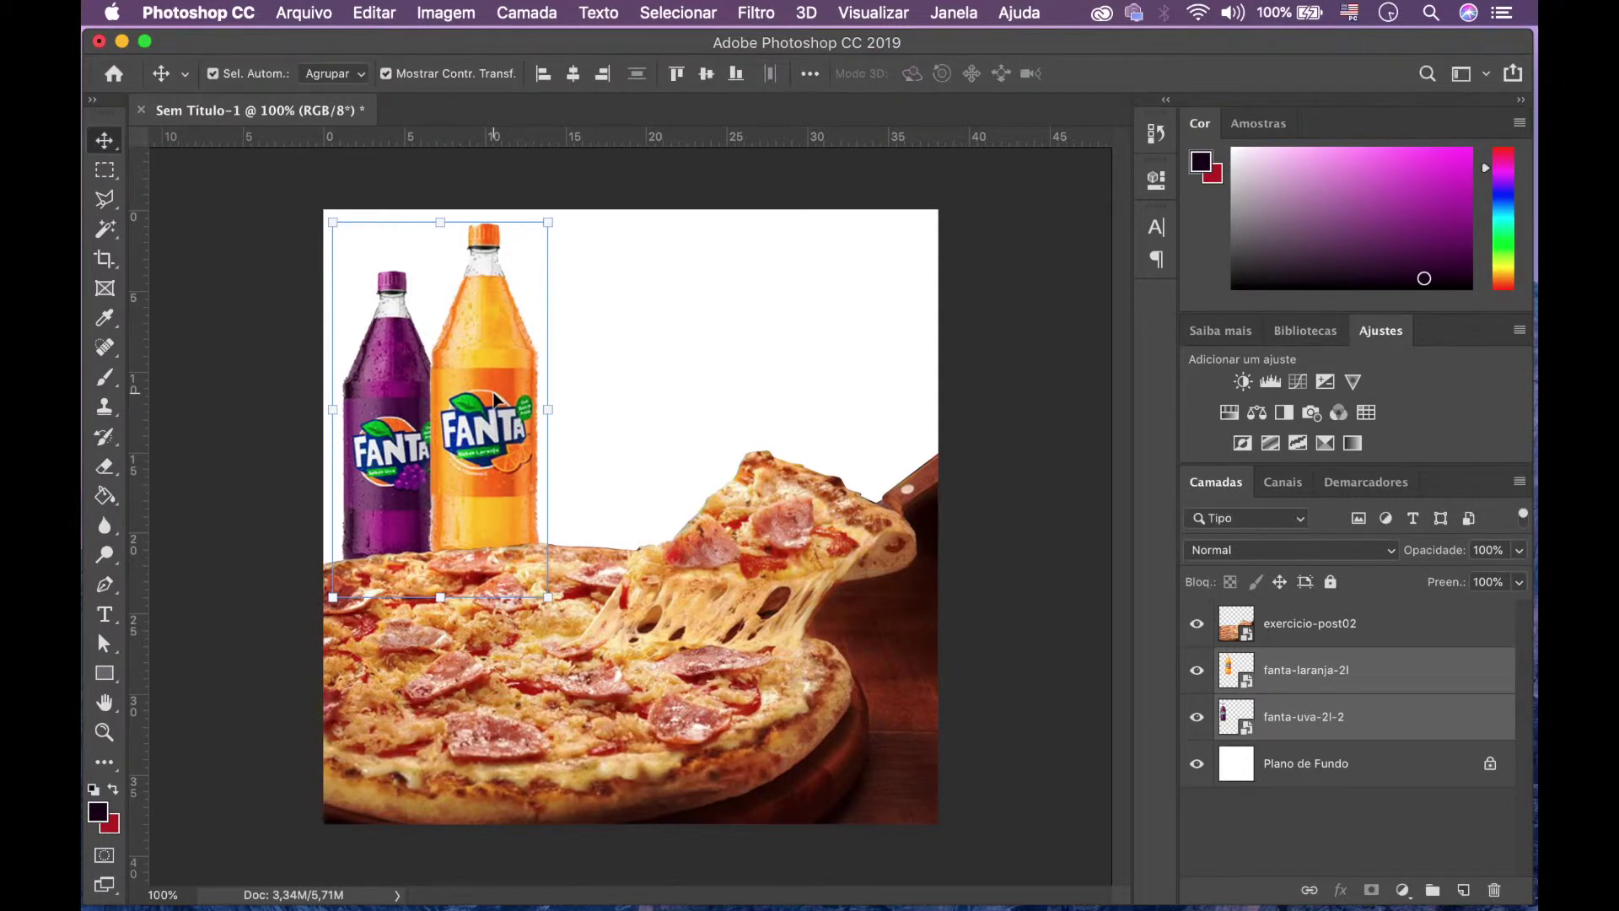
{"action": "left_click", "coordinate": [966, 401]}
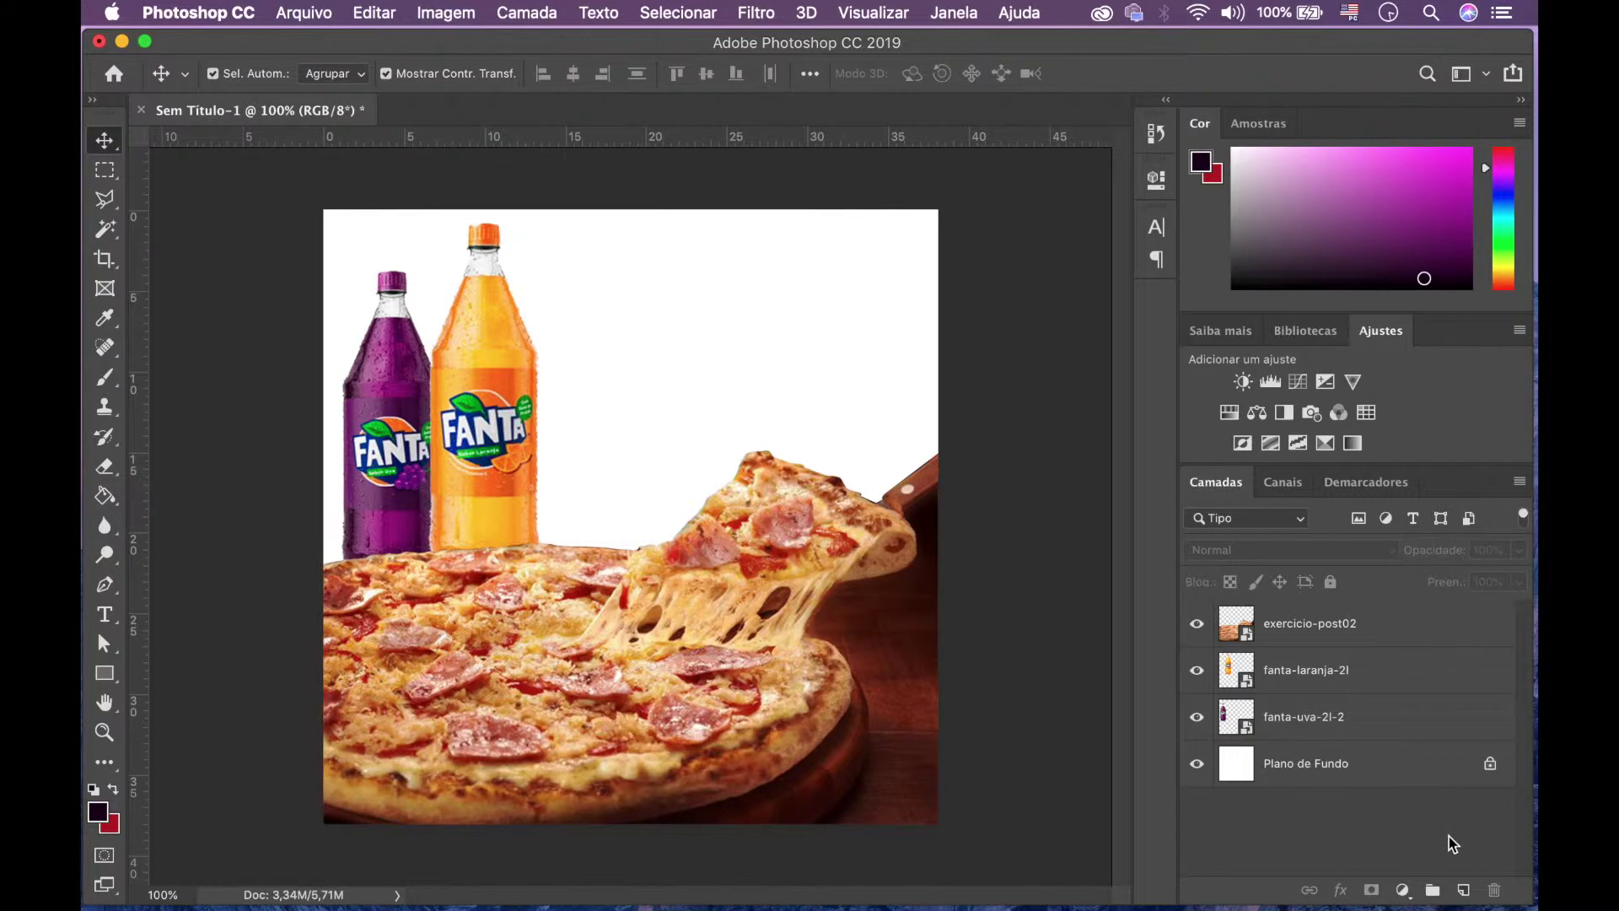
Step: Add a new empty layer directly above the Plano de Fundo layer and activate the Brush tool
{"action": "left_click", "coordinate": [1464, 891]}
{"action": "left_click", "coordinate": [1324, 630]}
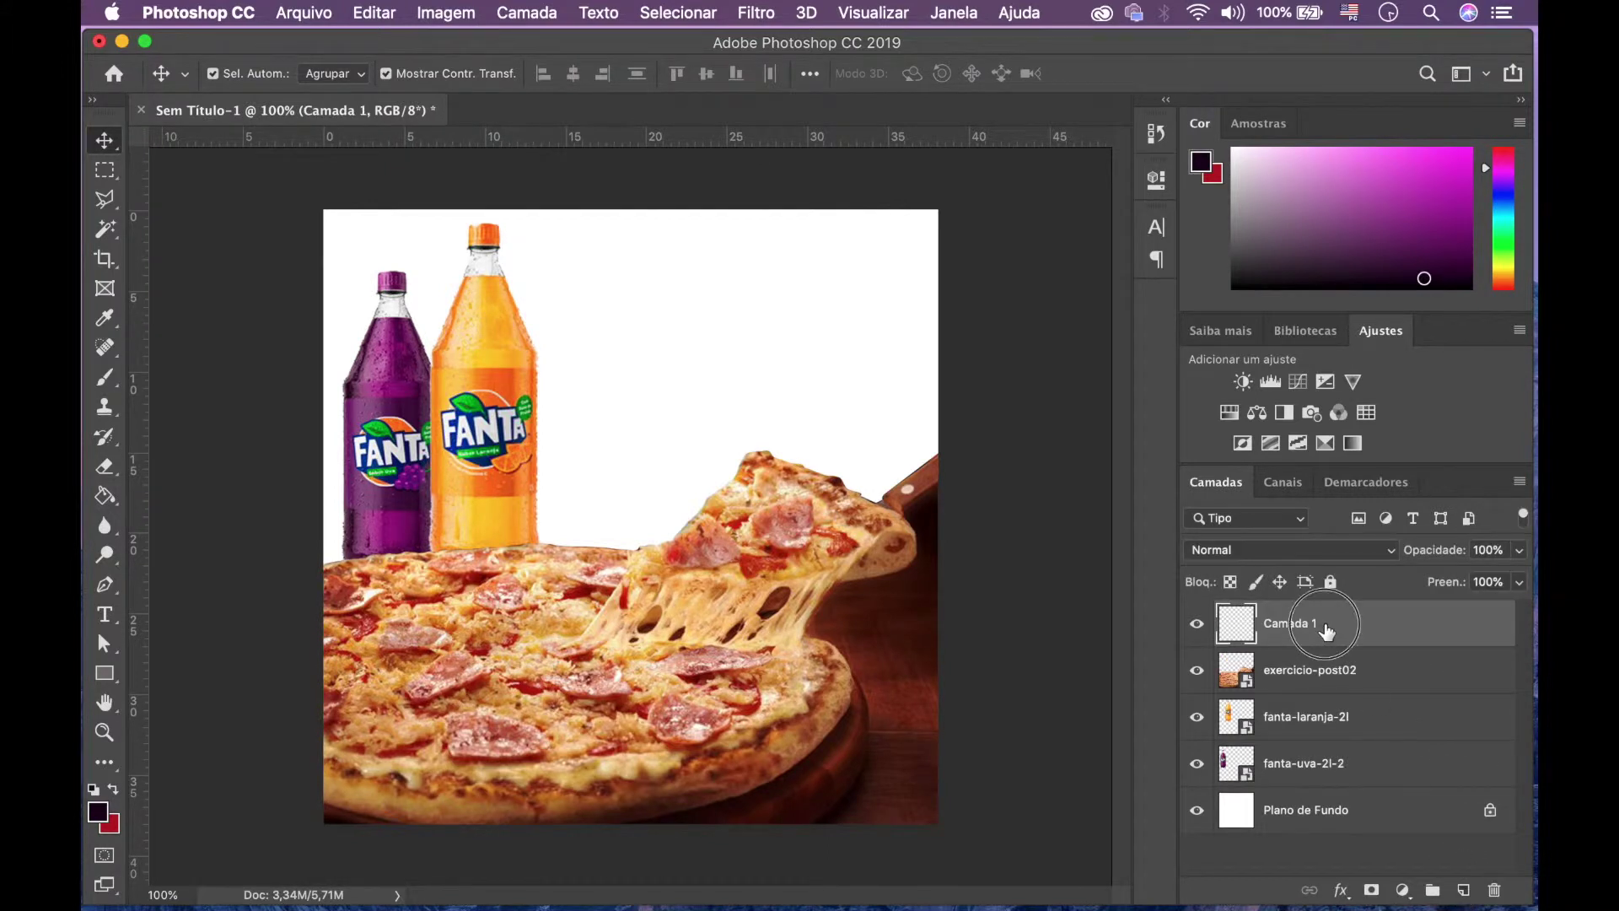
{"action": "left_click_drag", "start_coordinate": [1324, 631], "coordinate": [1313, 780]}
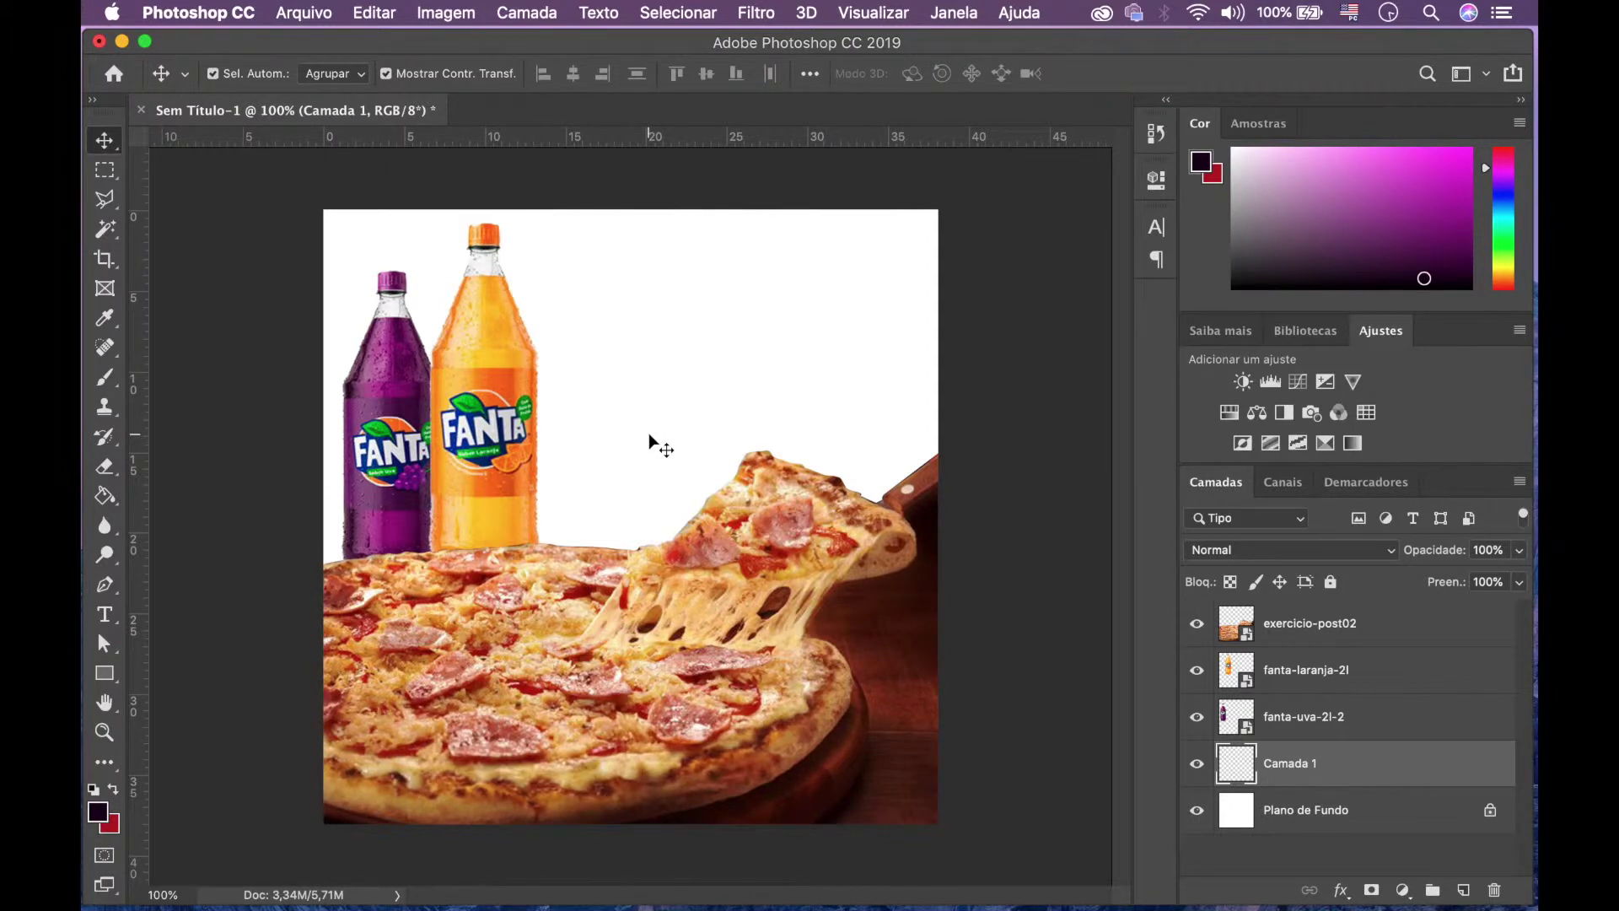
{"action": "key", "text": "b"}
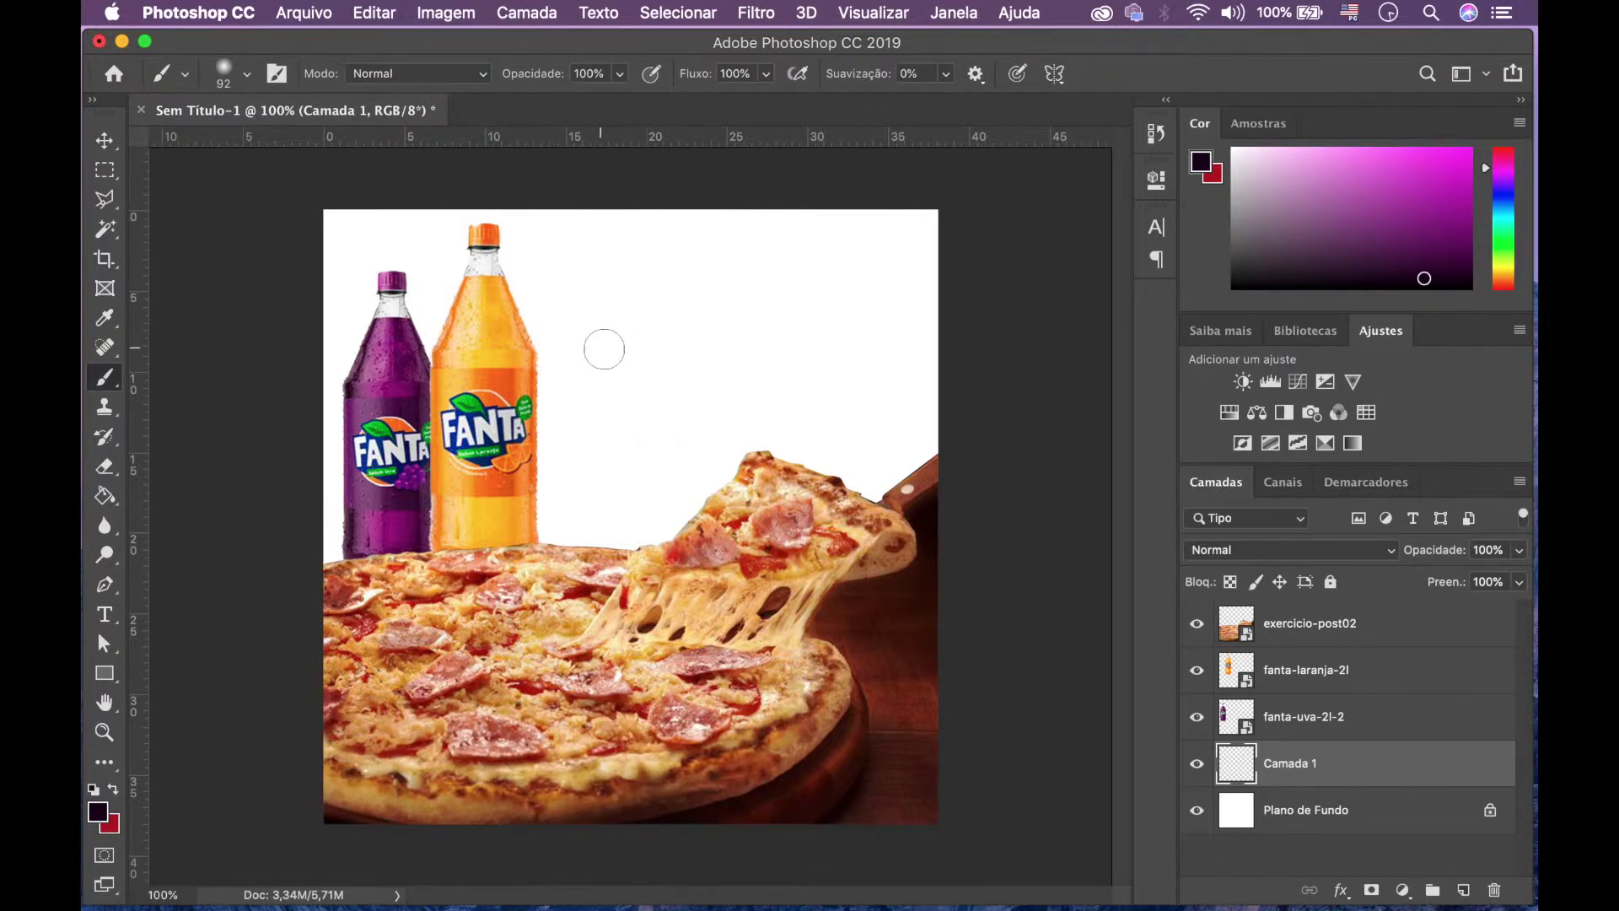
Step: Examine the background of post-referencia-1.png in the Referencias_likeHunters folder and return to the Photoshop document
{"action": "key", "text": "ctrl+Up"}
{"action": "left_click", "coordinate": [508, 622]}
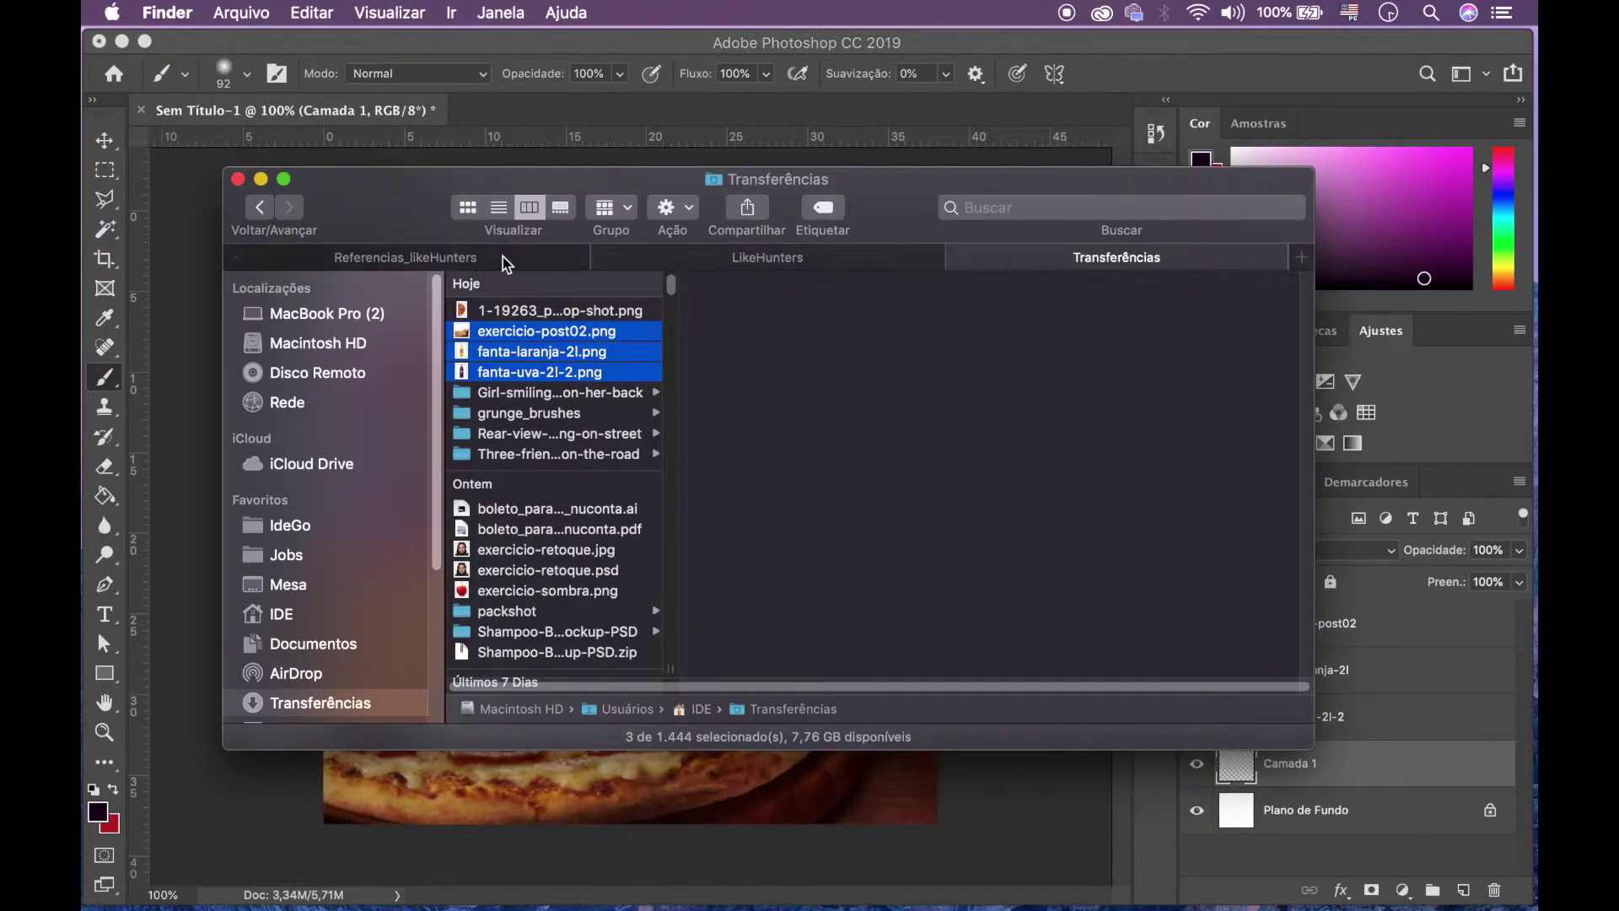
{"action": "left_click", "coordinate": [506, 260]}
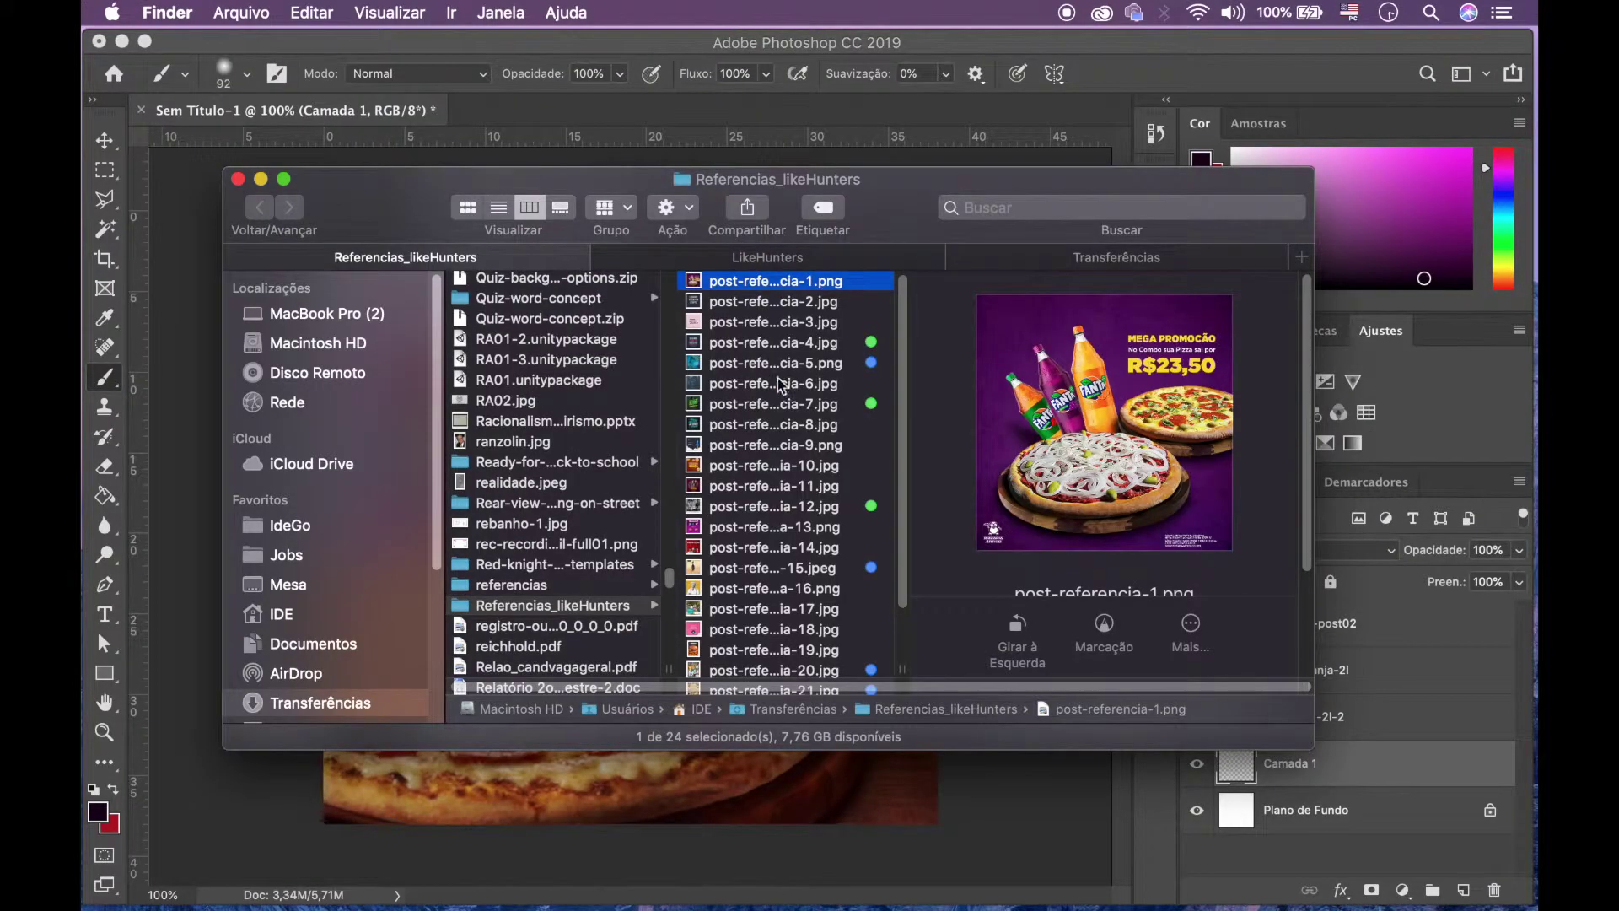
{"action": "key", "text": "space"}
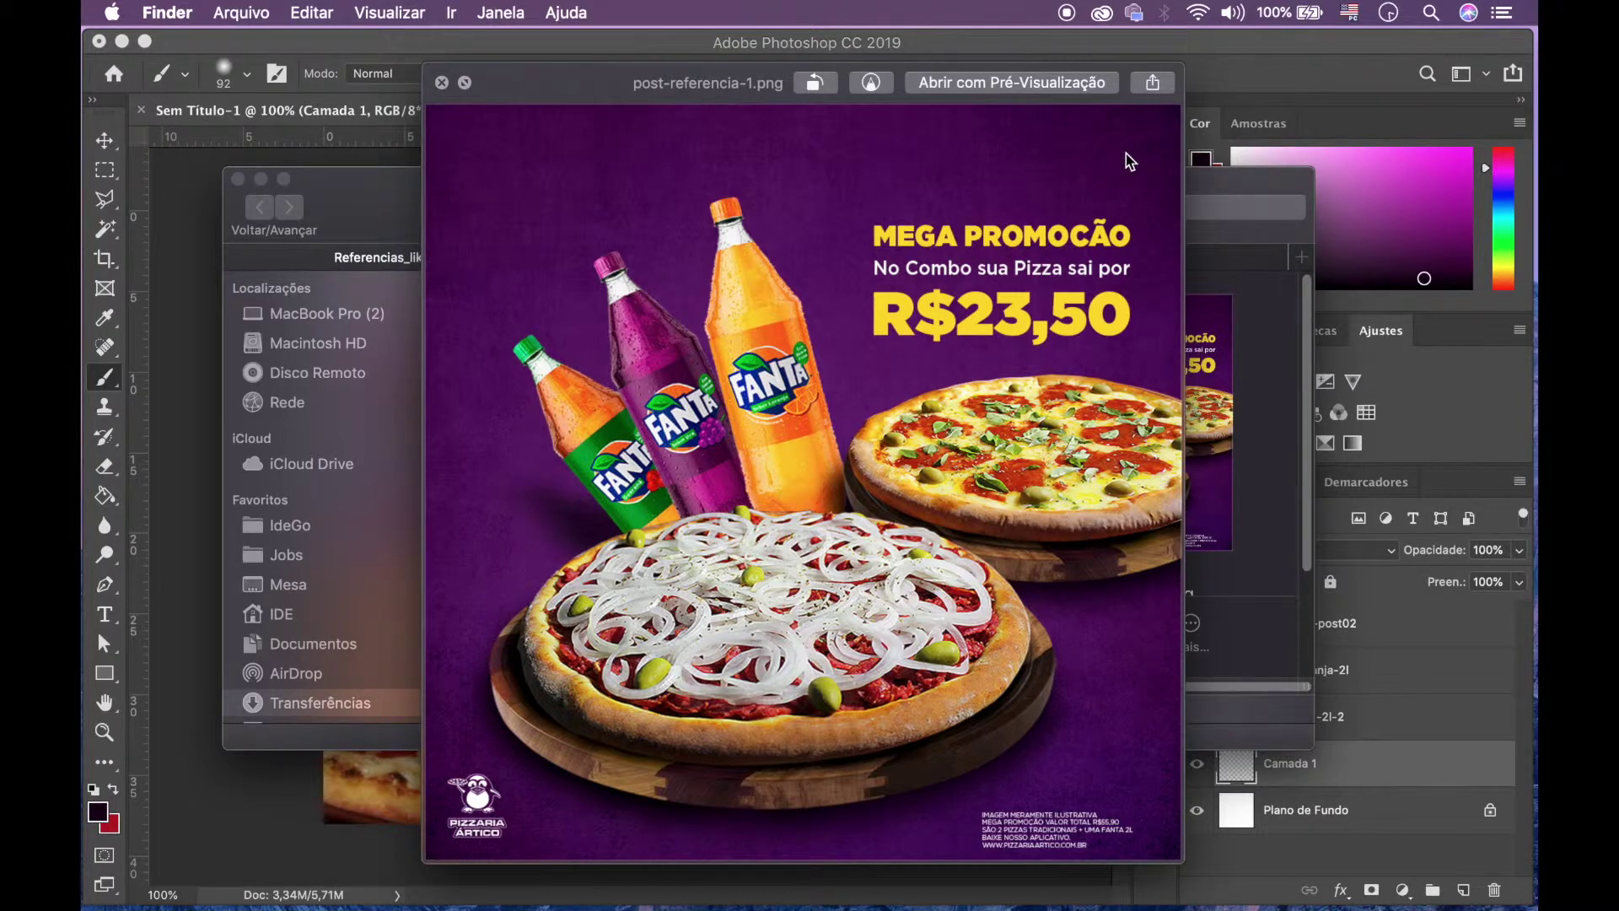
{"action": "key", "text": "space"}
{"action": "key", "text": "ctrl+Up"}
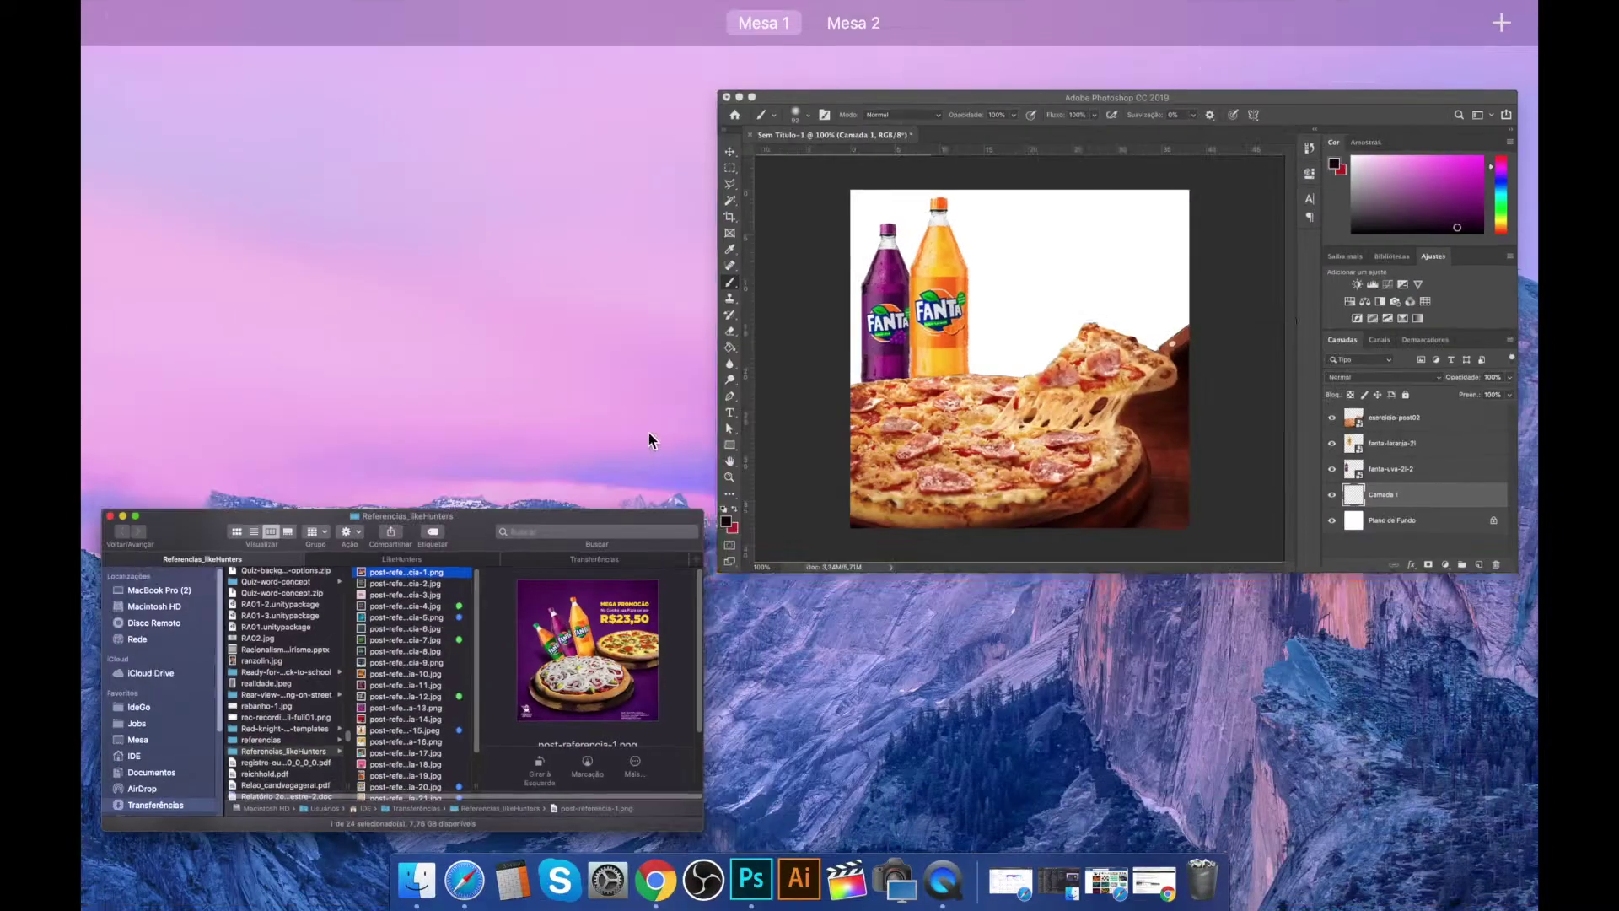
{"action": "left_click", "coordinate": [841, 378]}
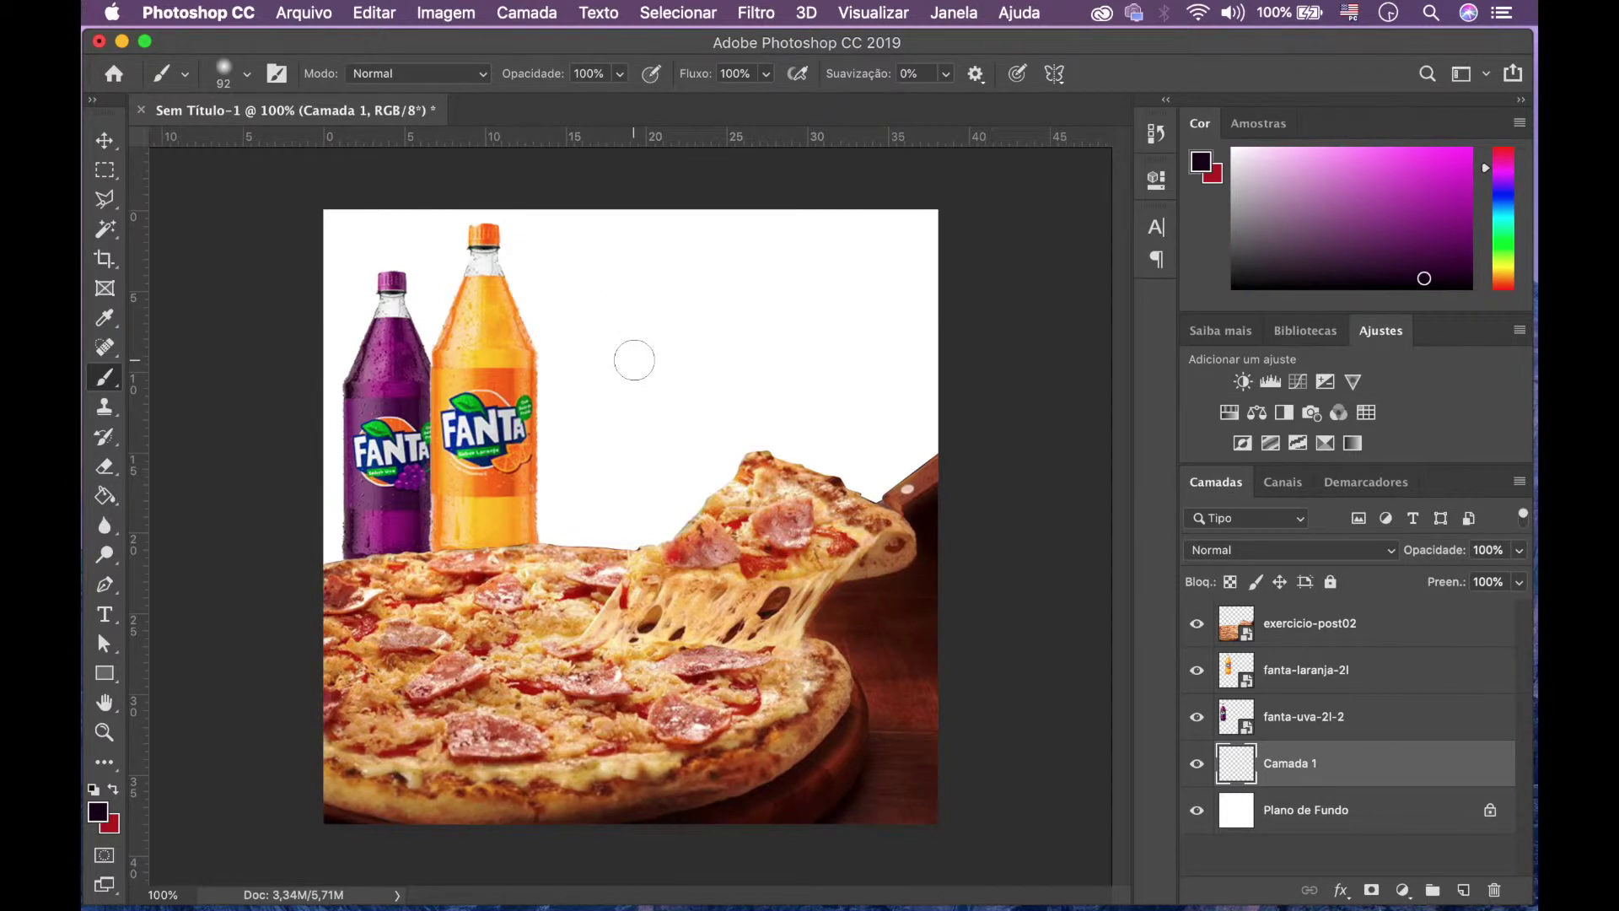
Step: Enlarge the soft round brush to 800 px
{"action": "key", "text": "bracketright"}
{"action": "key", "text": "bracketright"}
{"action": "key", "text": "bracketright"}
{"action": "key", "text": "bracketright"}
{"action": "key", "text": "bracketright"}
{"action": "key", "text": "bracketright"}
{"action": "key", "text": "bracketright"}
{"action": "key", "text": "bracketright"}
{"action": "key", "text": "bracketright"}
{"action": "key", "text": "bracketright"}
{"action": "key", "text": "bracketright"}
{"action": "key", "text": "bracketright"}
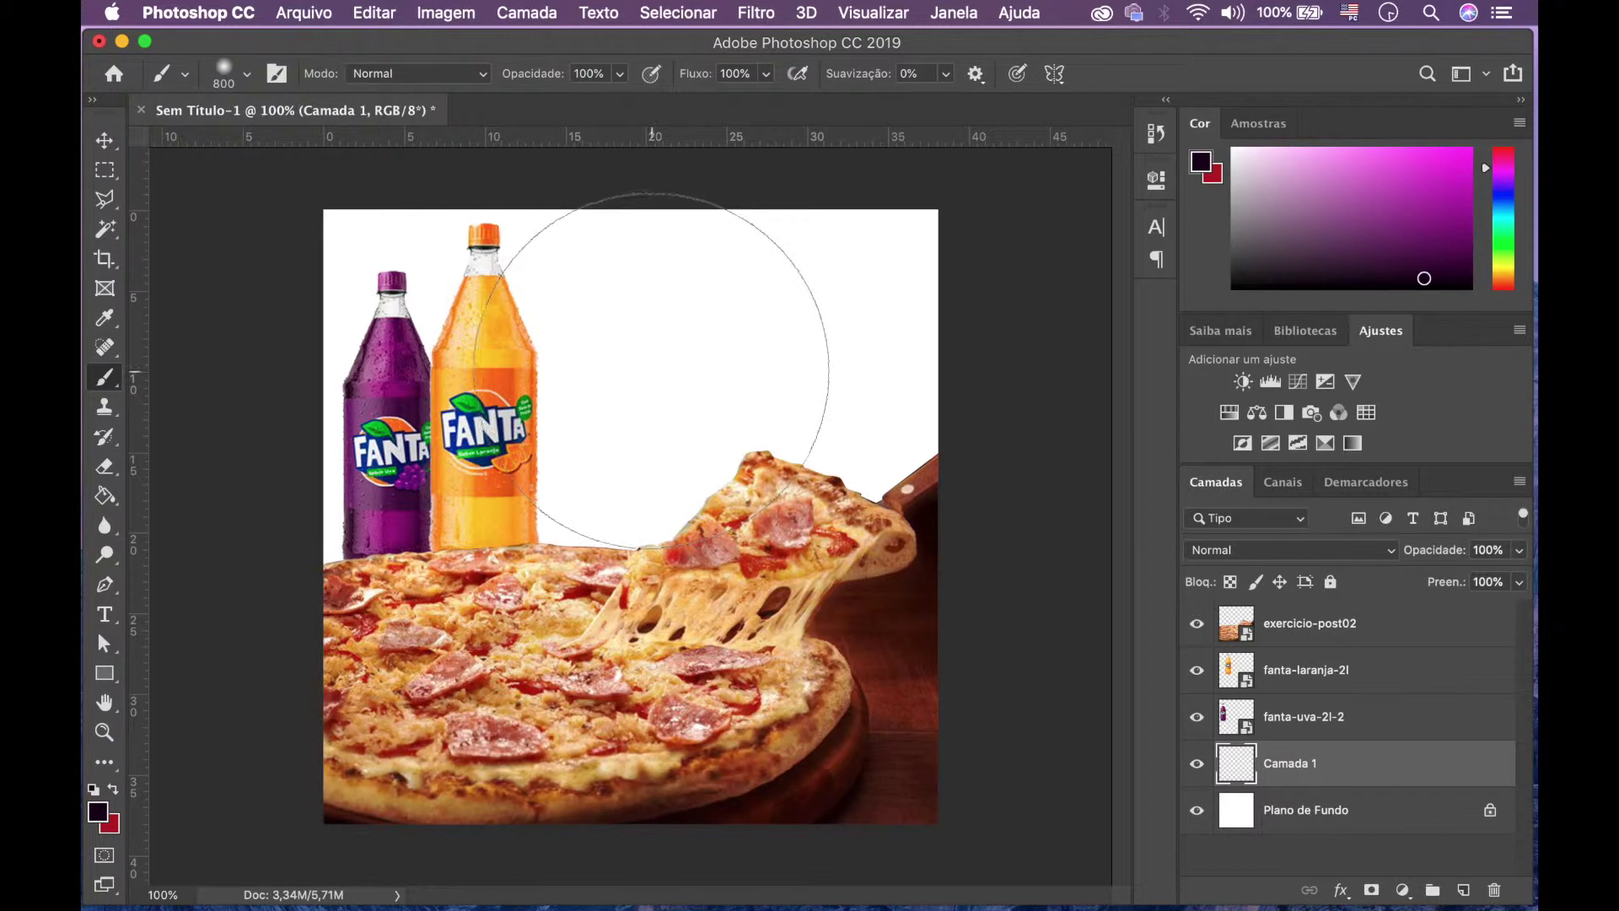
Step: Rename the new layer above Plano de Fundo as fundo
{"action": "double_click", "coordinate": [1292, 764]}
{"action": "key", "text": "BackSpace"}
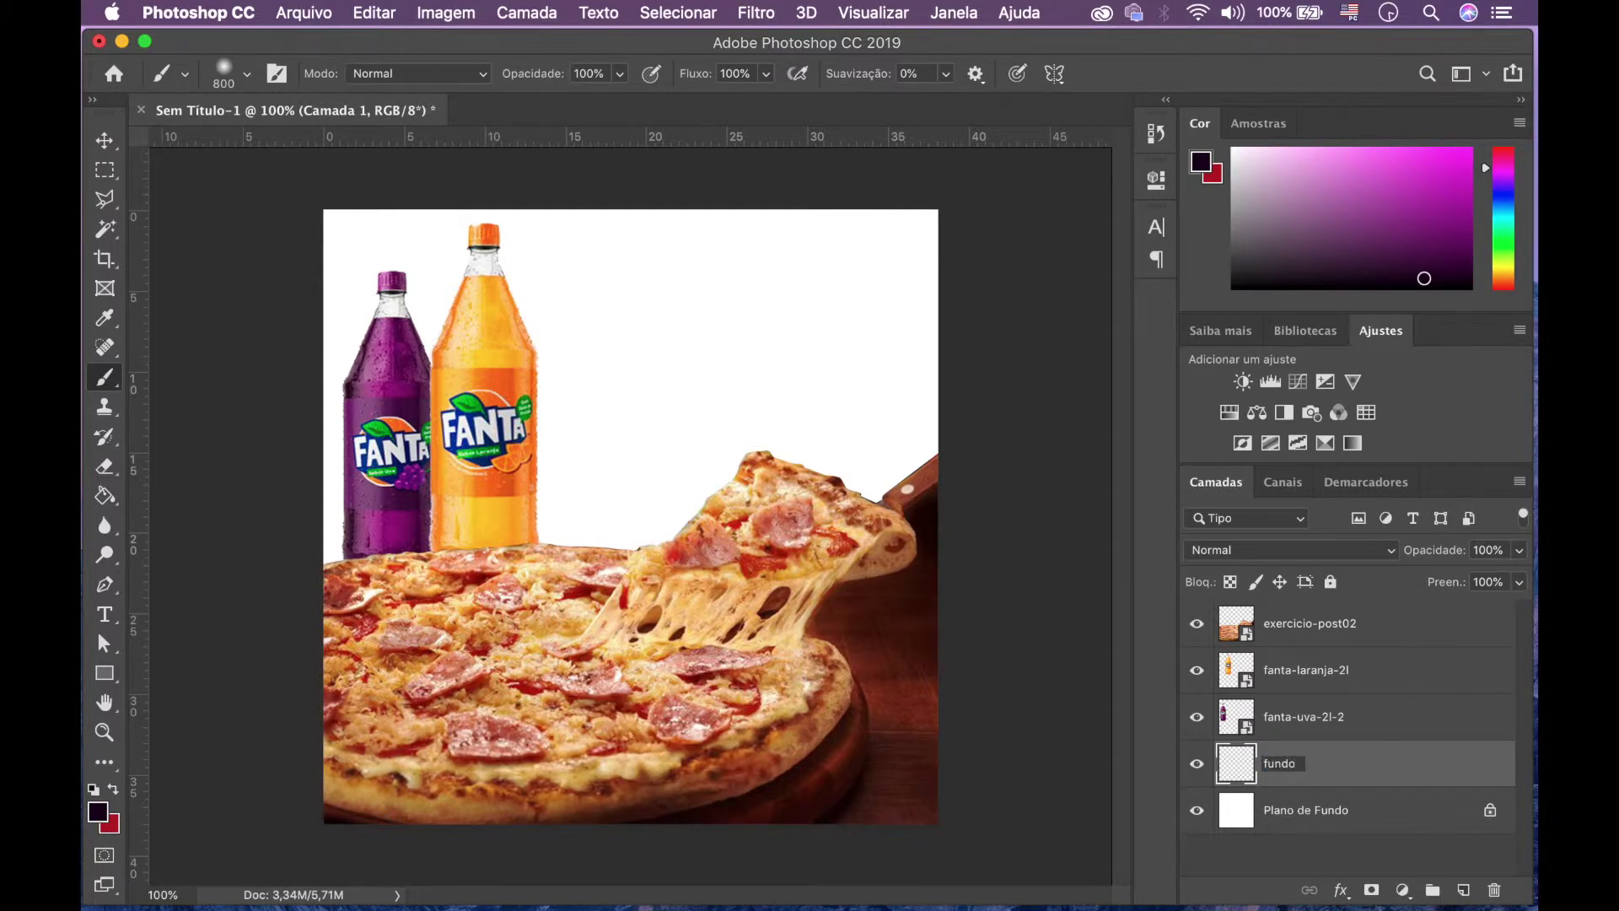
{"action": "key", "text": "Return"}
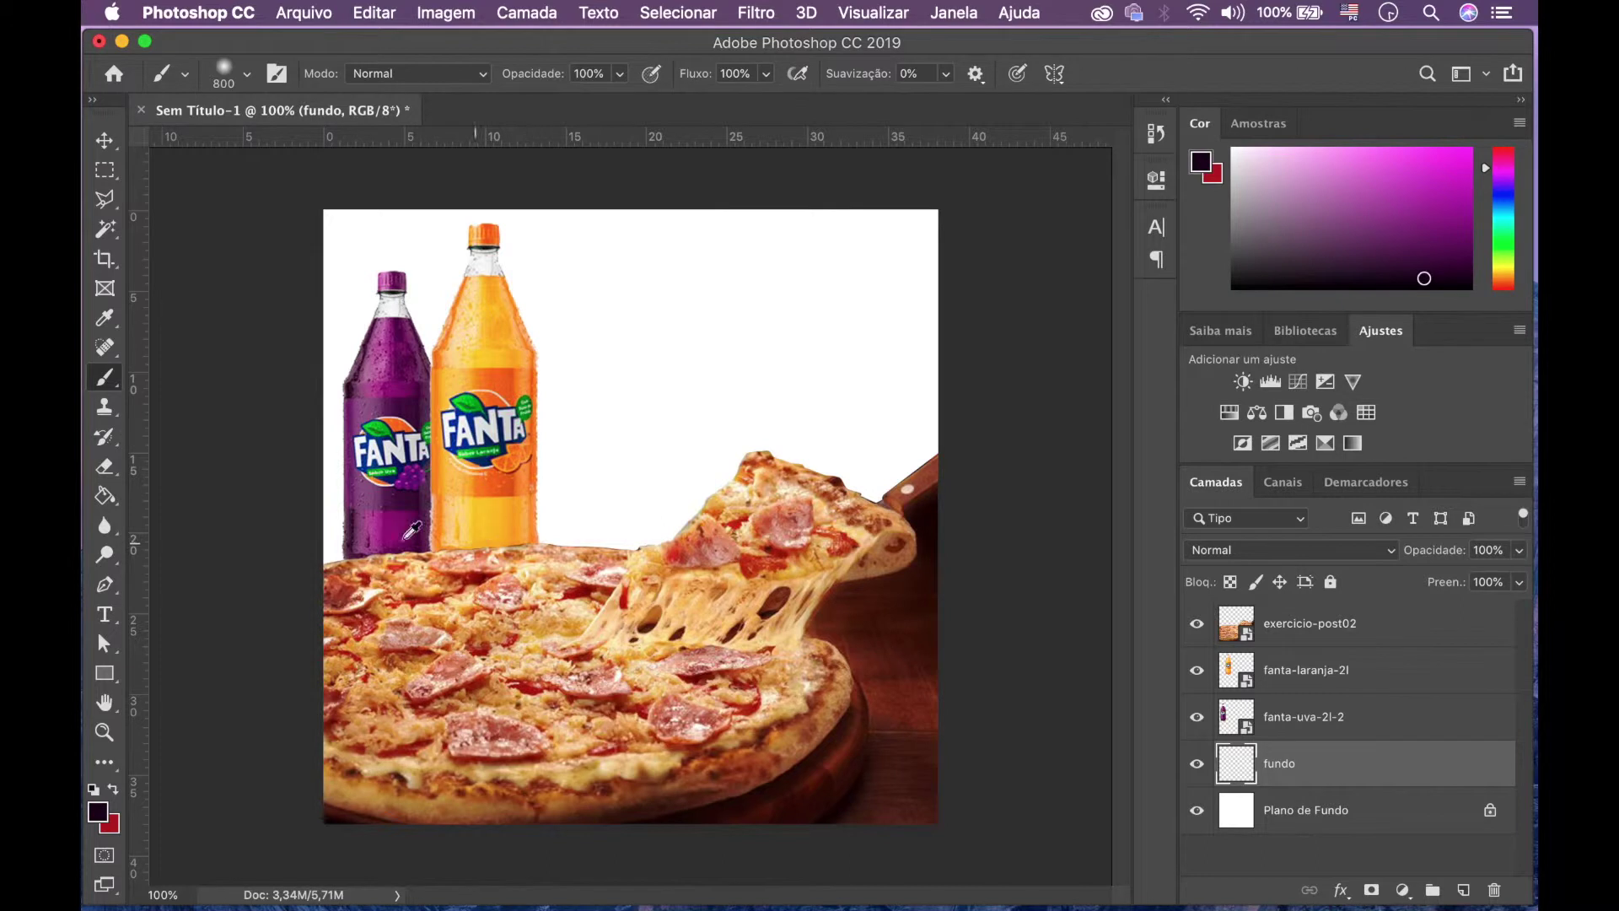
Step: Sample the dark purple from the grape bottle and paint the whole visible background with it on the fundo layer
{"action": "left_click", "coordinate": [402, 403], "text": "alt"}
{"action": "left_click", "coordinate": [409, 394], "text": "alt"}
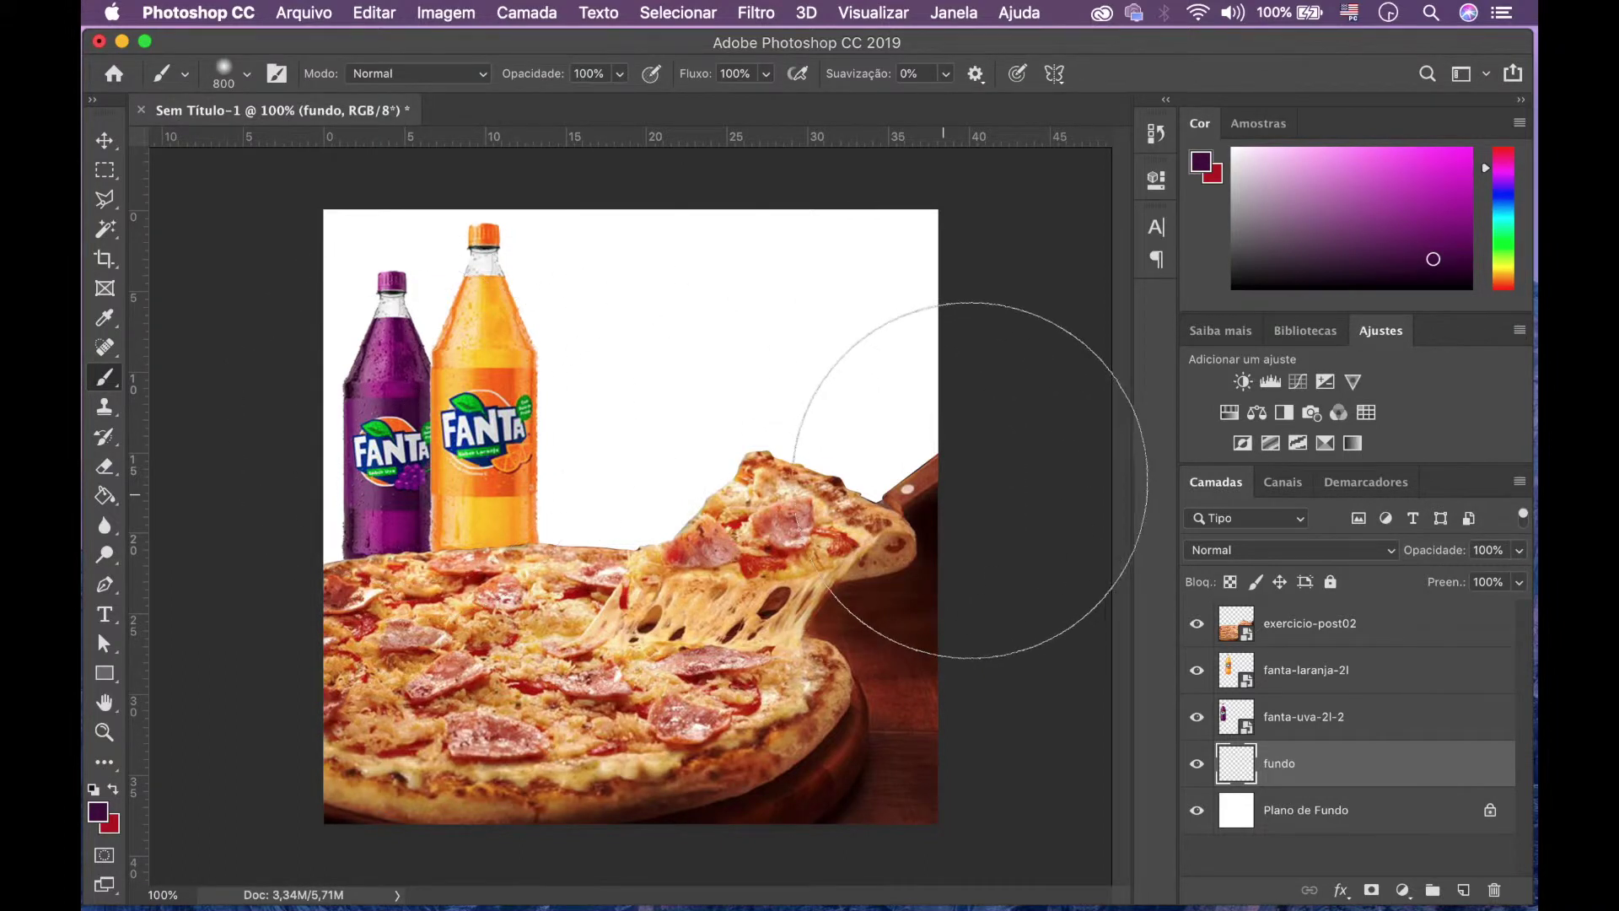
{"action": "mouse_move", "coordinate": [976, 469]}
{"action": "left_mouse_down"}
{"action": "mouse_move", "coordinate": [299, 519]}
{"action": "mouse_move", "coordinate": [958, 372]}
{"action": "mouse_move", "coordinate": [788, 303]}
{"action": "mouse_move", "coordinate": [354, 278]}
{"action": "mouse_move", "coordinate": [362, 422]}
{"action": "left_mouse_up"}
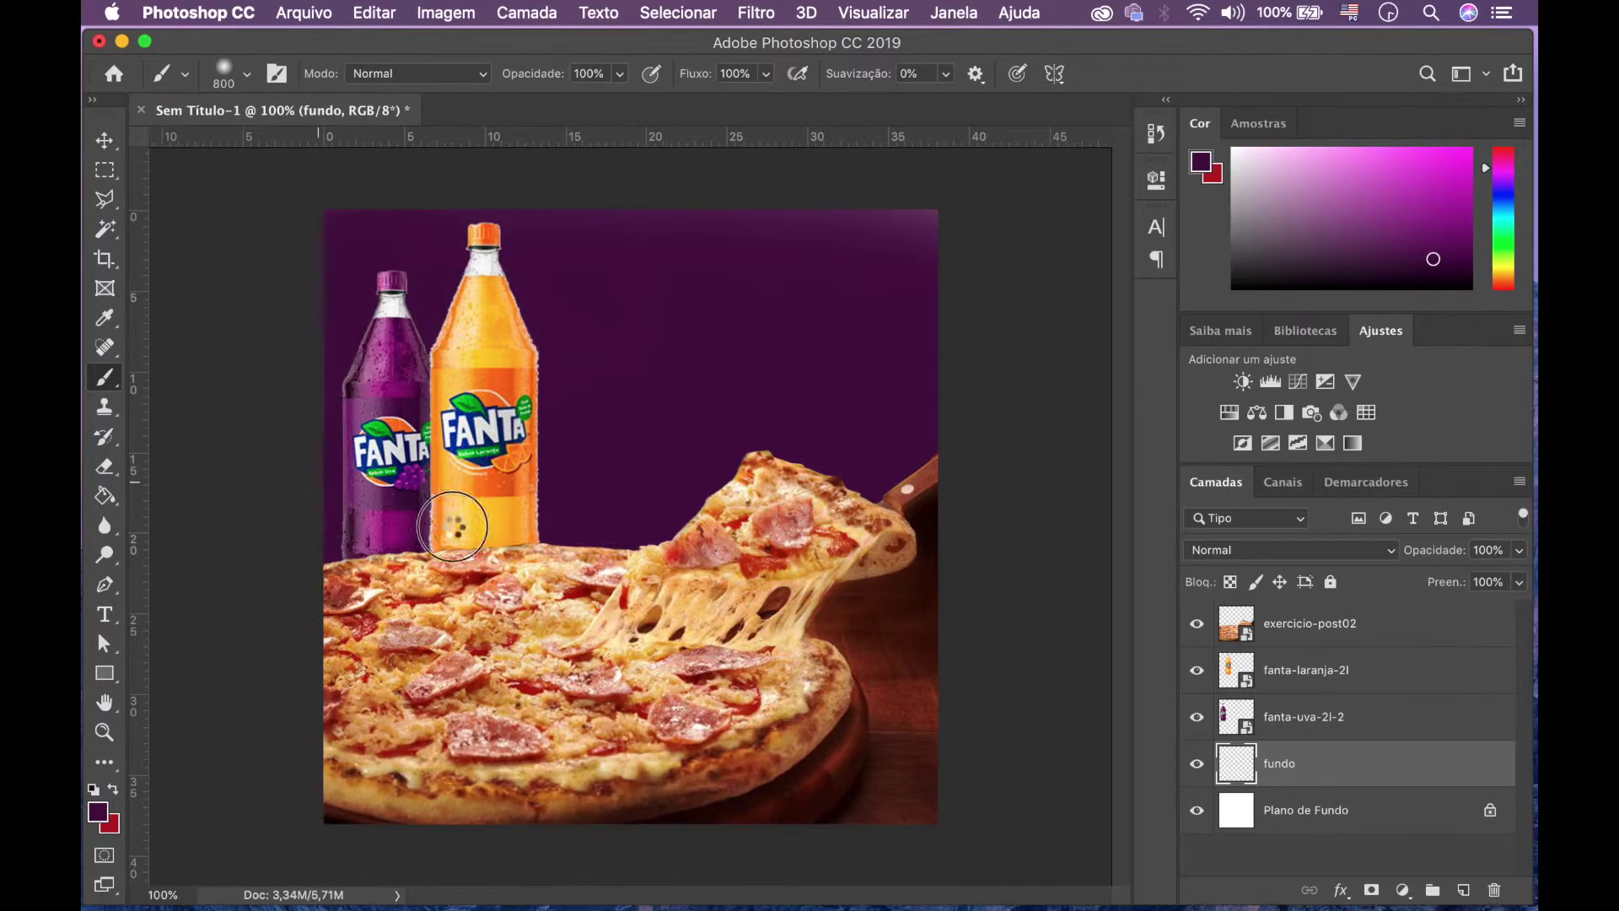
{"action": "mouse_move", "coordinate": [865, 480]}
{"action": "left_mouse_down"}
{"action": "mouse_move", "coordinate": [918, 227]}
{"action": "mouse_move", "coordinate": [311, 222]}
{"action": "mouse_move", "coordinate": [330, 542]}
{"action": "mouse_move", "coordinate": [968, 517]}
{"action": "left_mouse_up"}
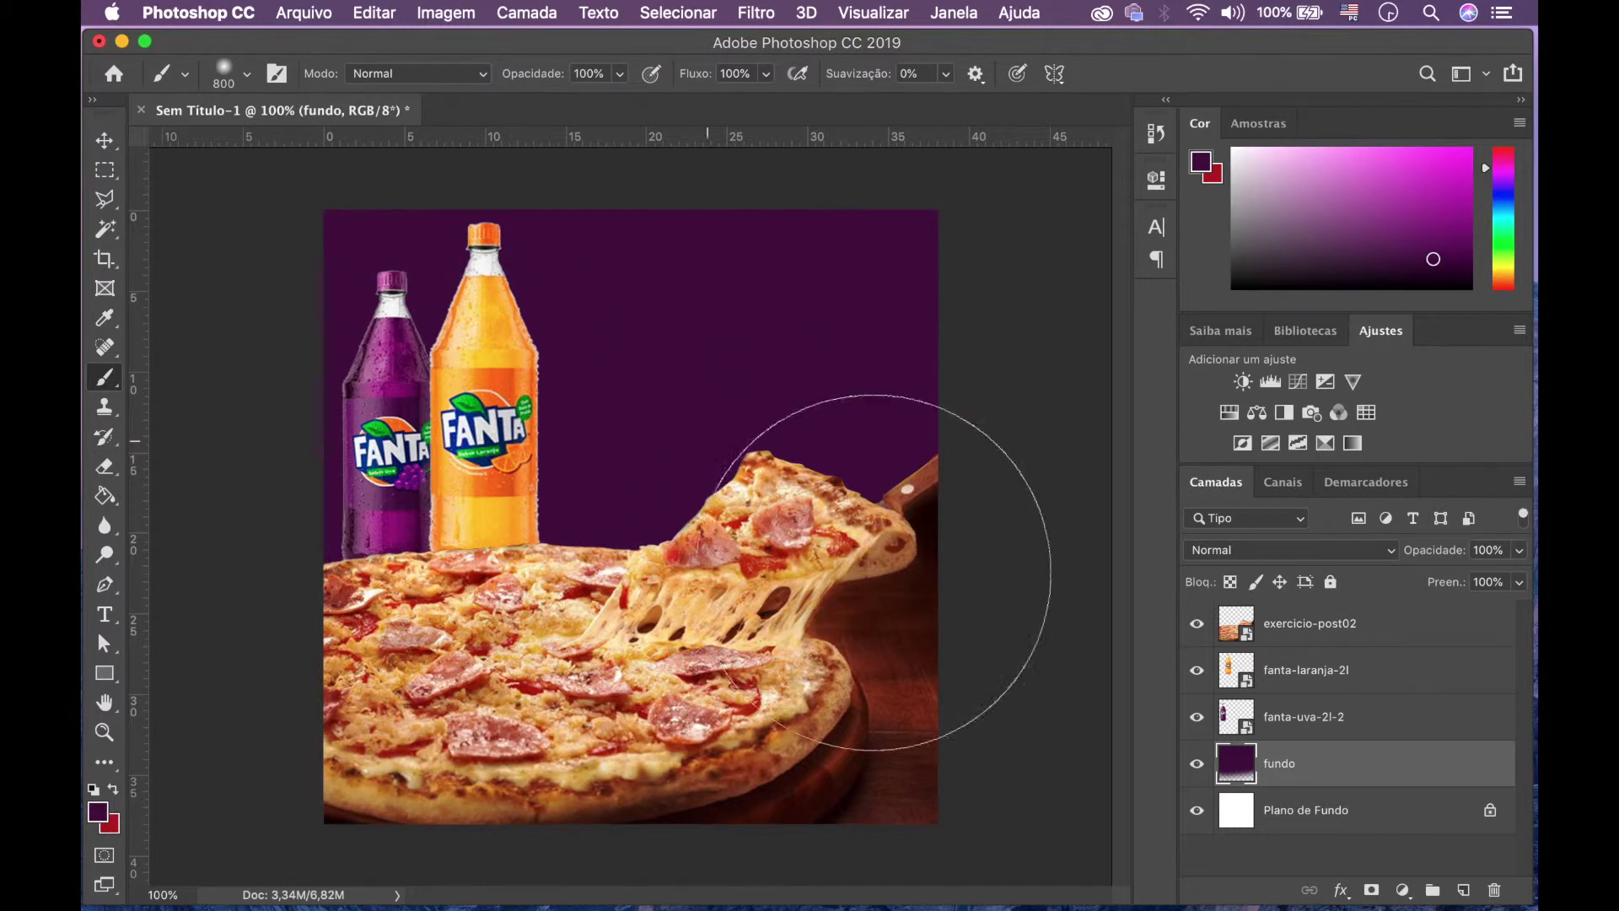
Step: Paint a soft purple shadow behind the pizza on a new layer above fundo, and set its blend mode to Multiplicação
{"action": "left_click", "coordinate": [1463, 889]}
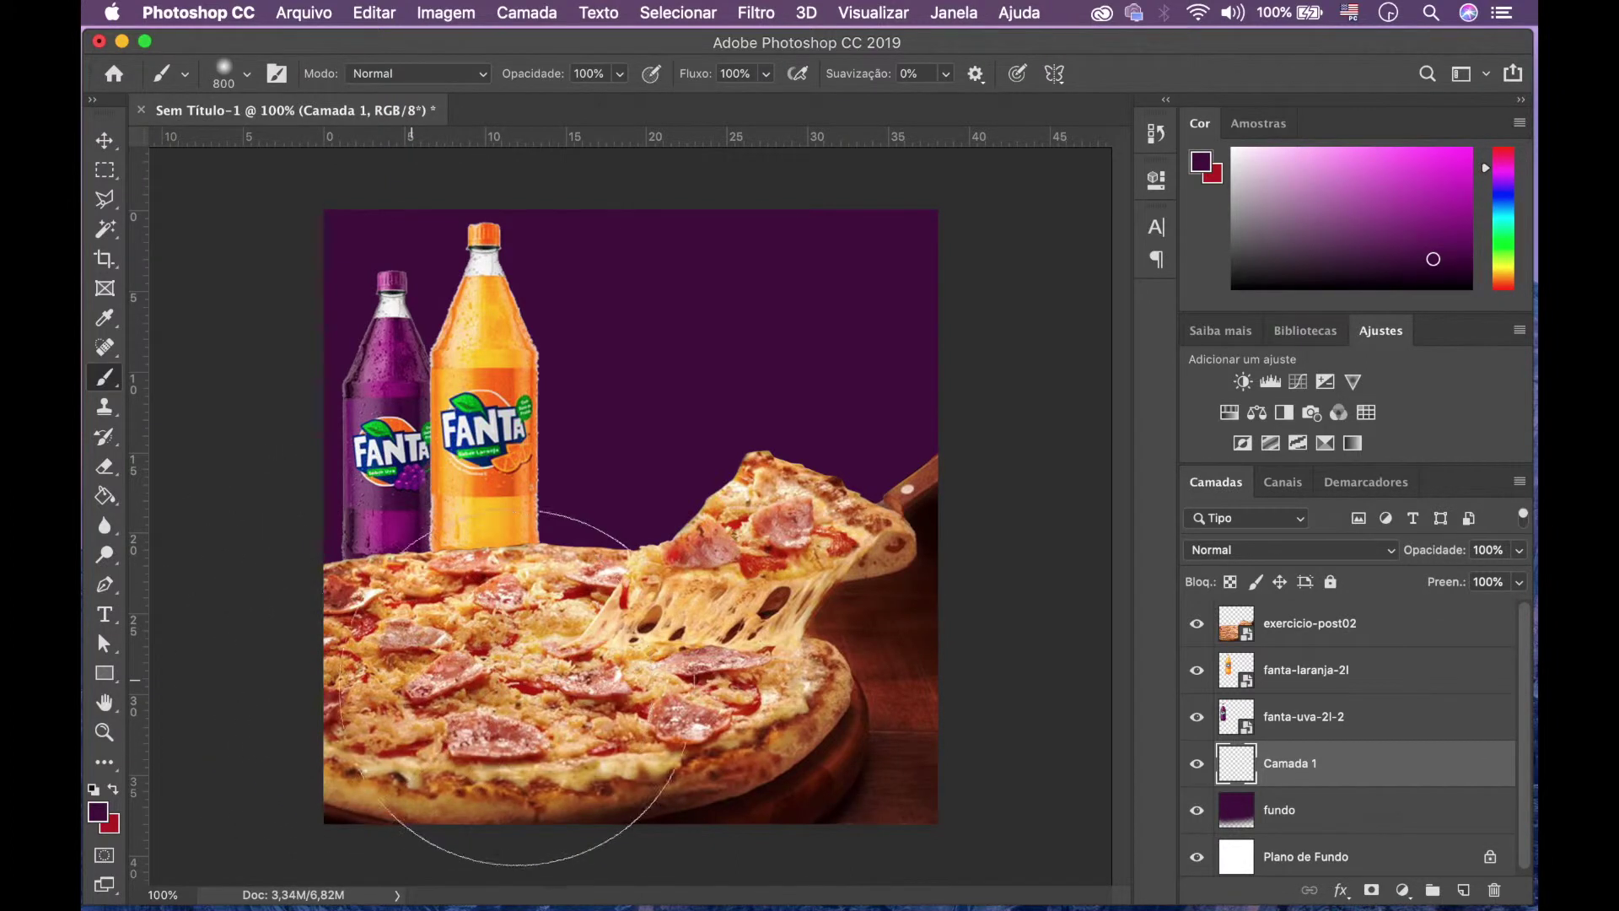
{"action": "mouse_move", "coordinate": [1018, 596]}
{"action": "left_mouse_down"}
{"action": "mouse_move", "coordinate": [1052, 573]}
{"action": "mouse_move", "coordinate": [1030, 607]}
{"action": "left_mouse_up"}
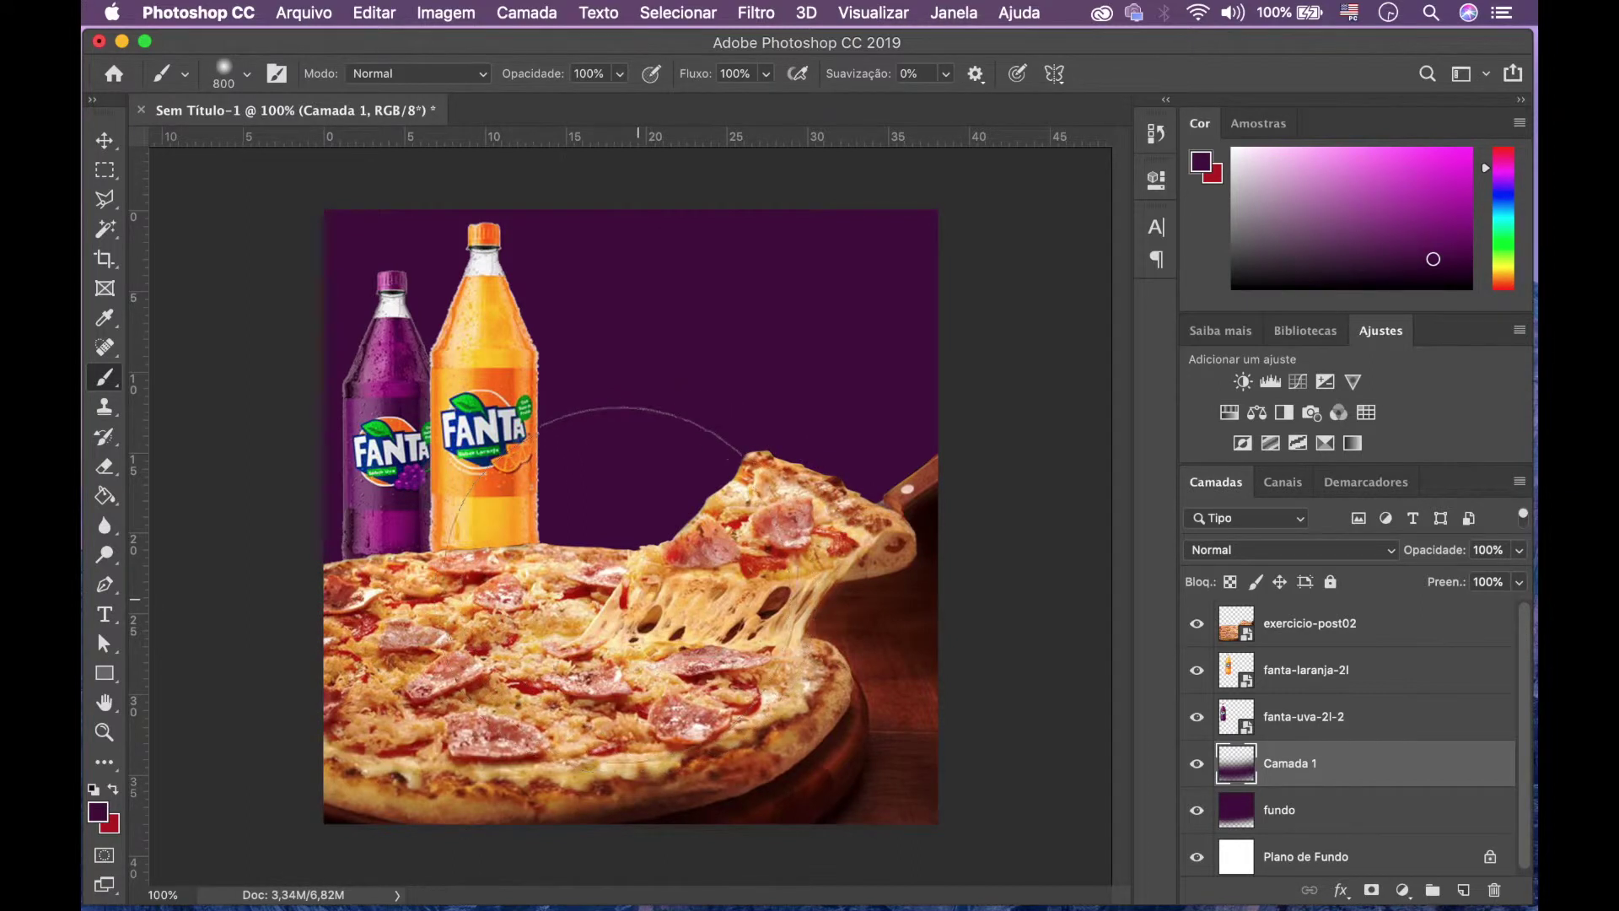
{"action": "left_click_drag", "start_coordinate": [645, 730], "coordinate": [724, 753]}
{"action": "left_click", "coordinate": [1315, 557]}
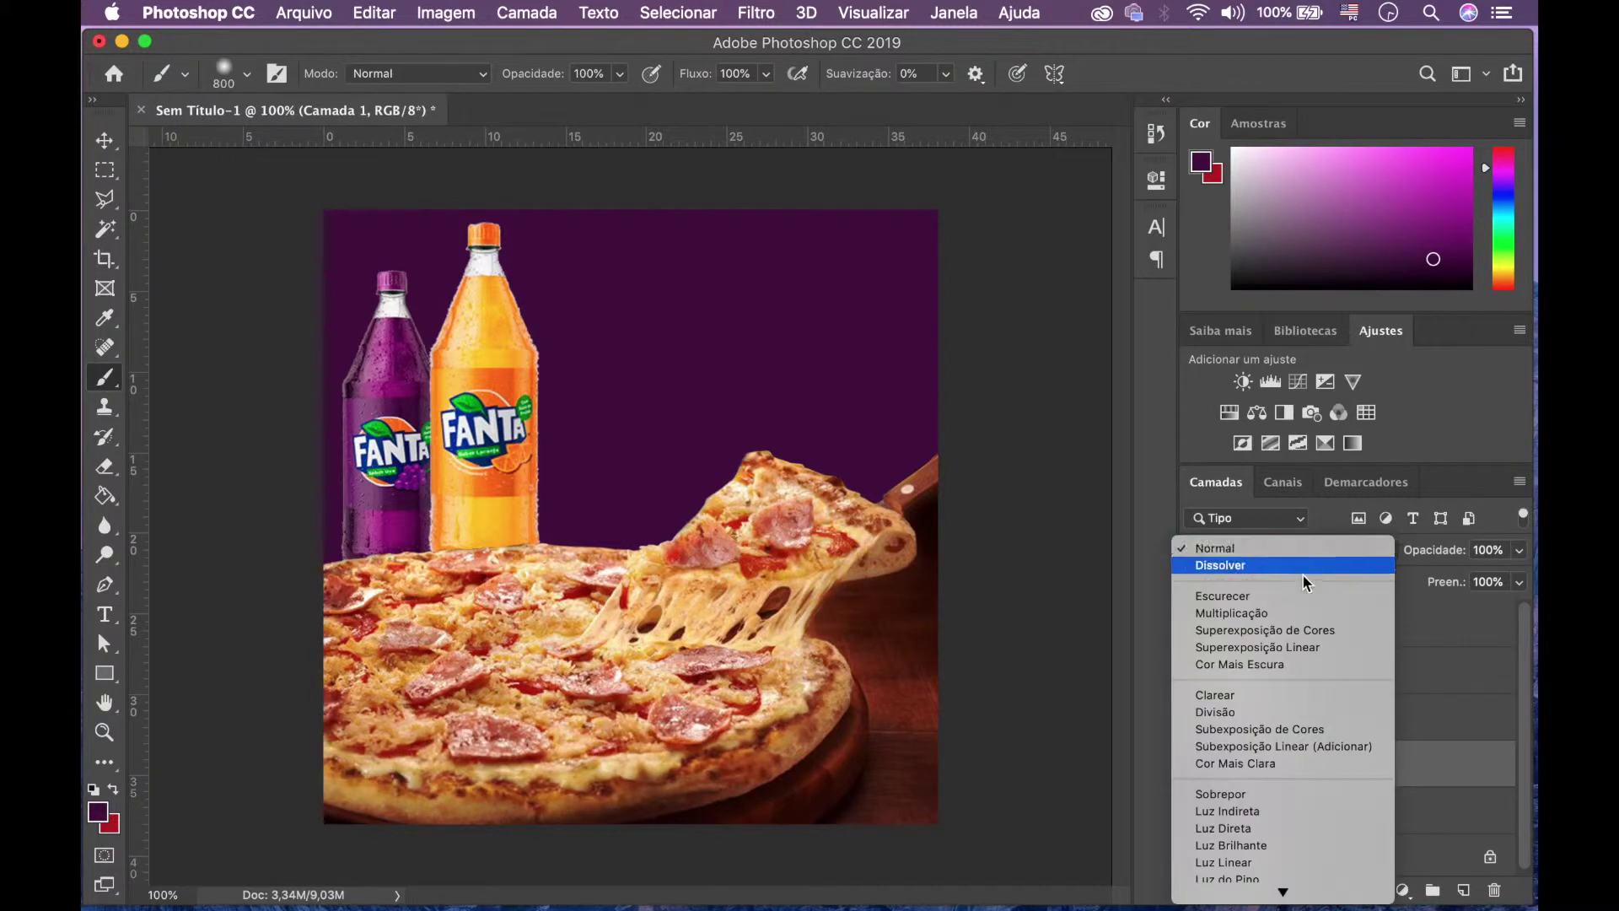
{"action": "left_click", "coordinate": [1291, 616]}
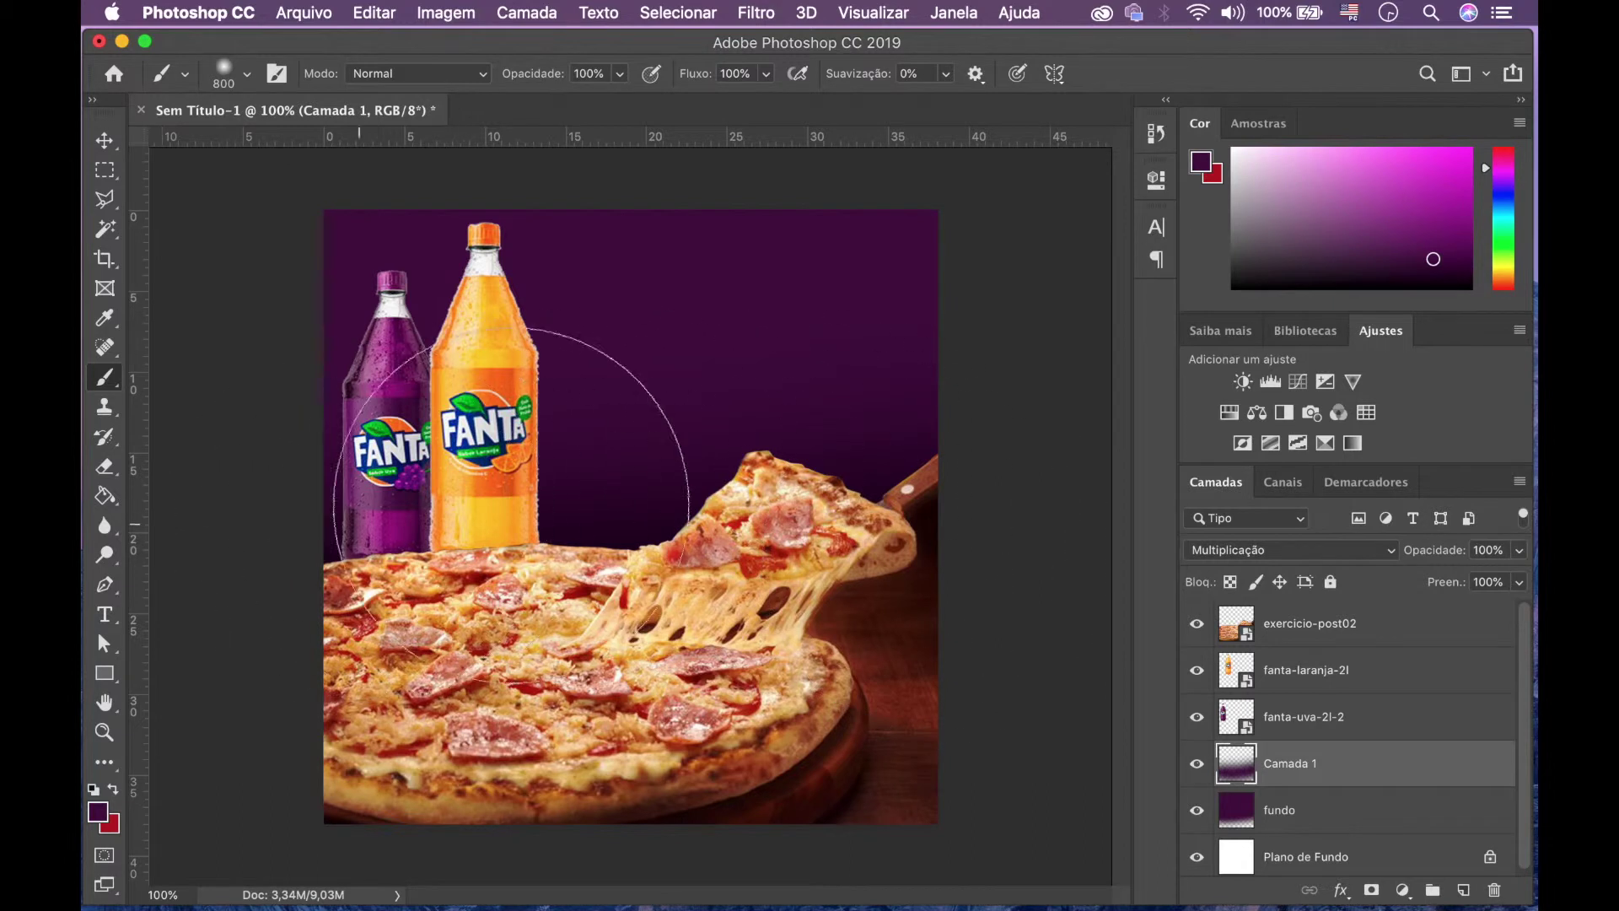
Step: Rename the shadow layer as sombra pizza
{"action": "double_click", "coordinate": [1297, 771]}
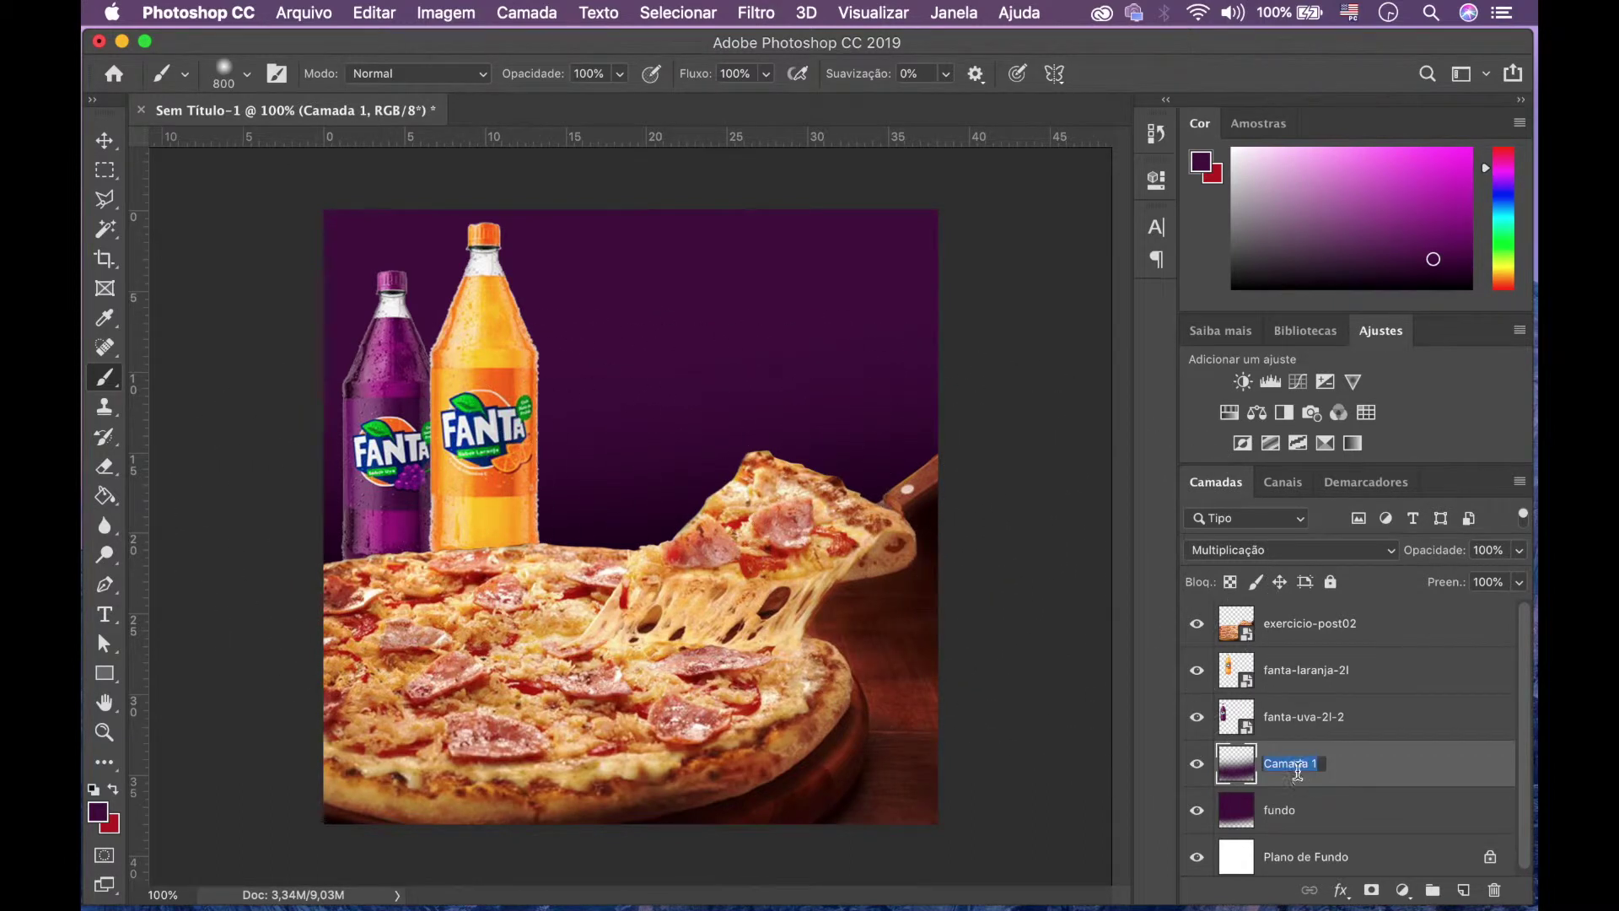
{"action": "type", "text": "sombra pizza"}
{"action": "key", "text": "Return"}
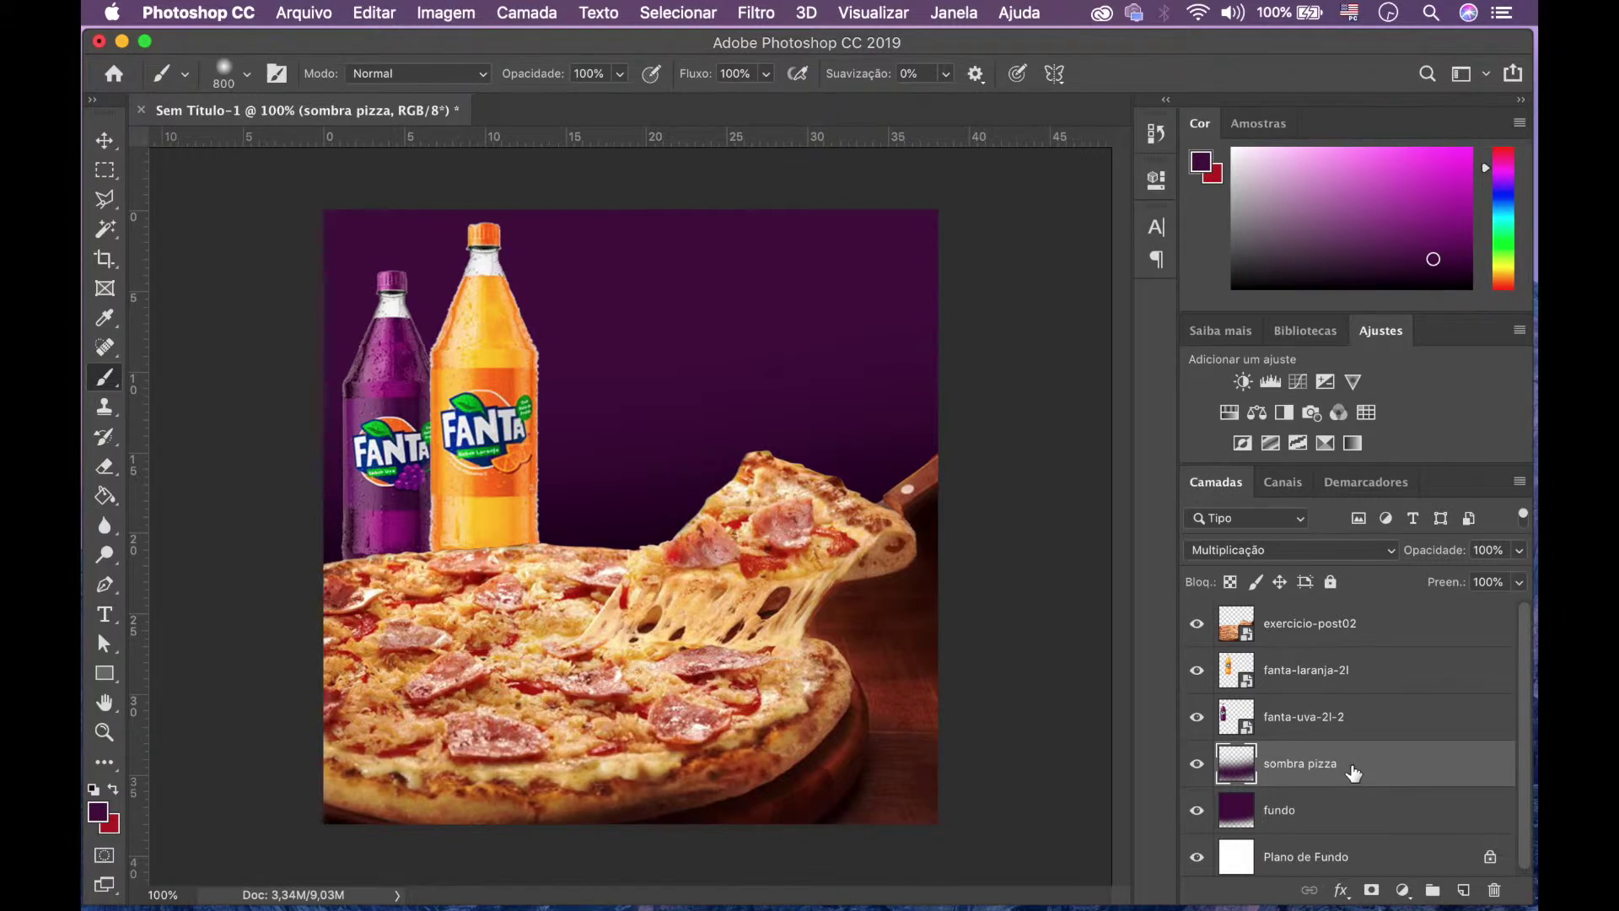
Step: Add a new layer above sombra pizza and name it efeito
{"action": "left_click", "coordinate": [1463, 890]}
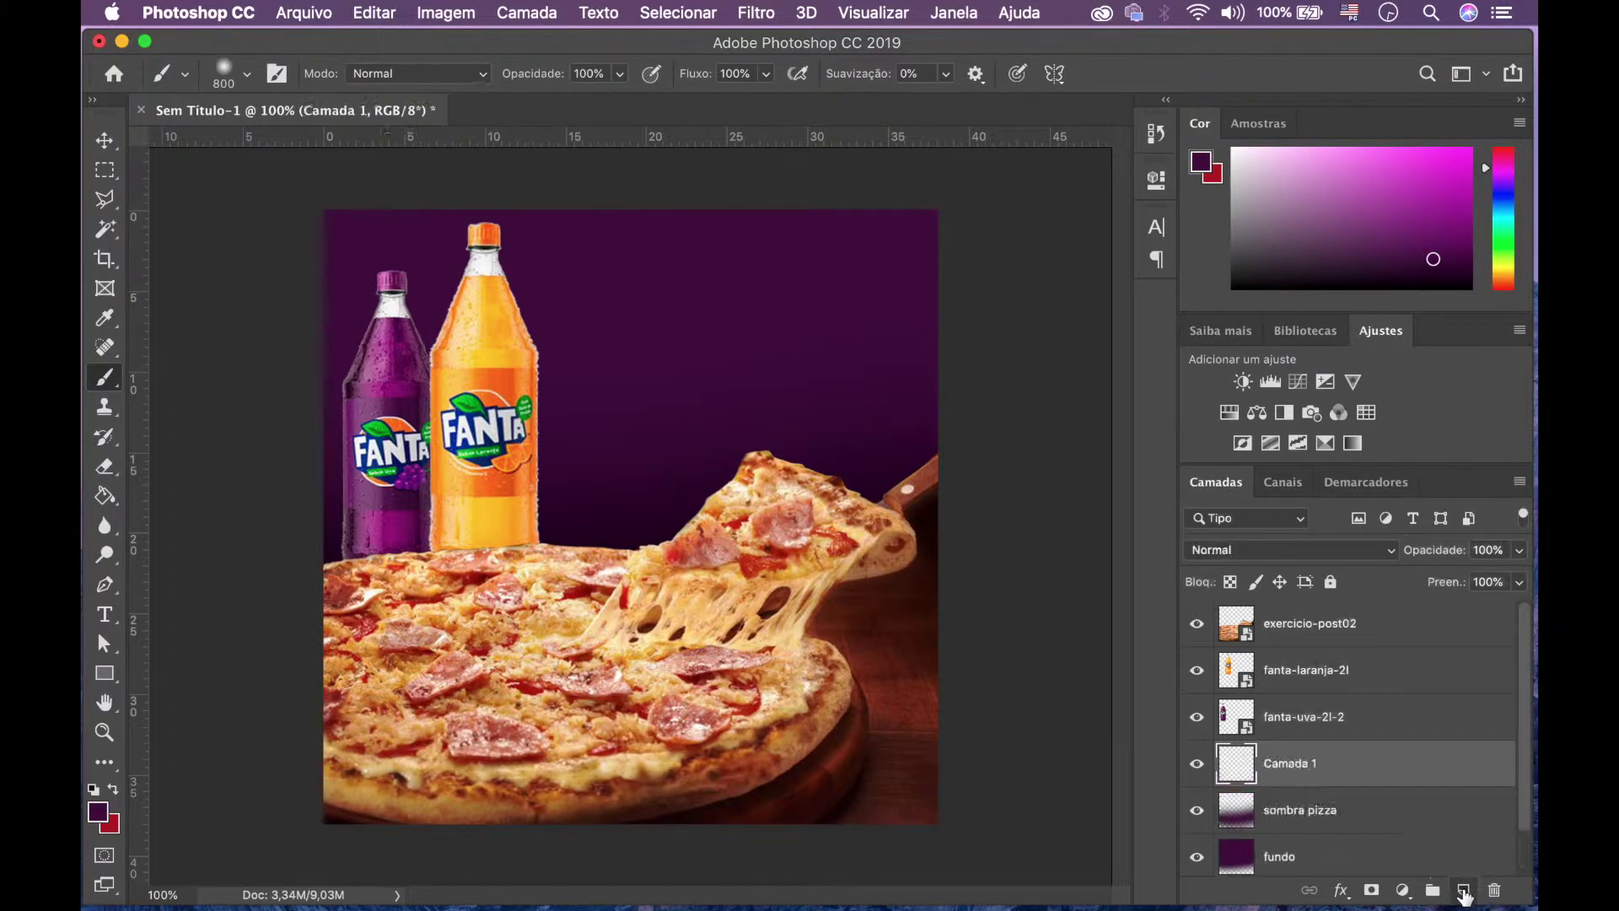
{"action": "double_click", "coordinate": [1292, 764]}
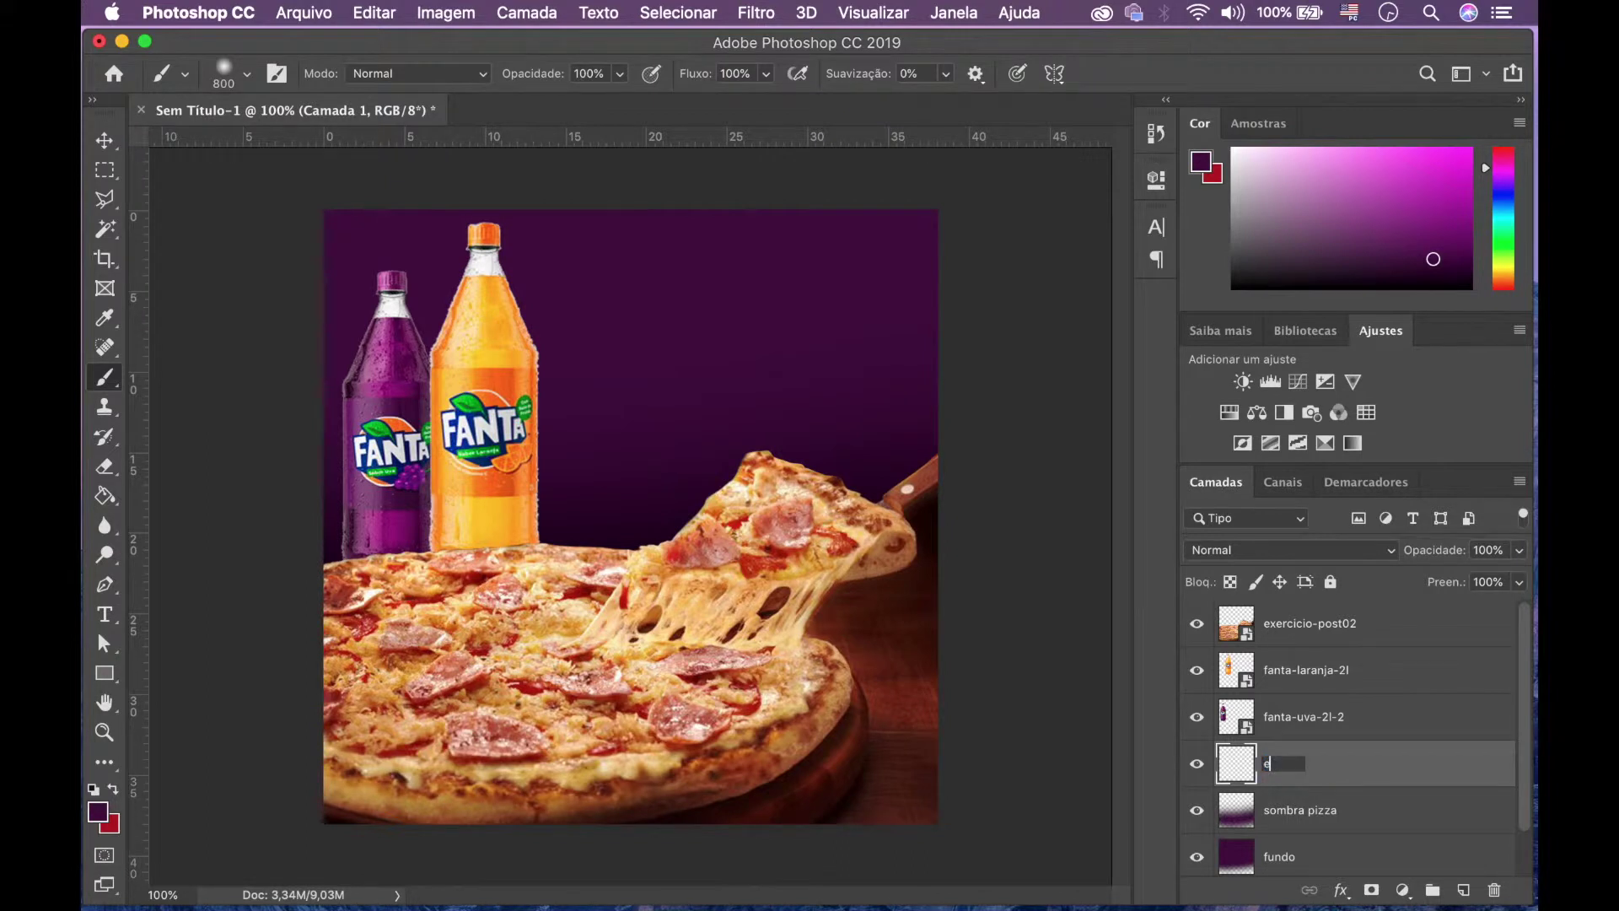
{"action": "type", "text": "efeito"}
{"action": "key", "text": "Return"}
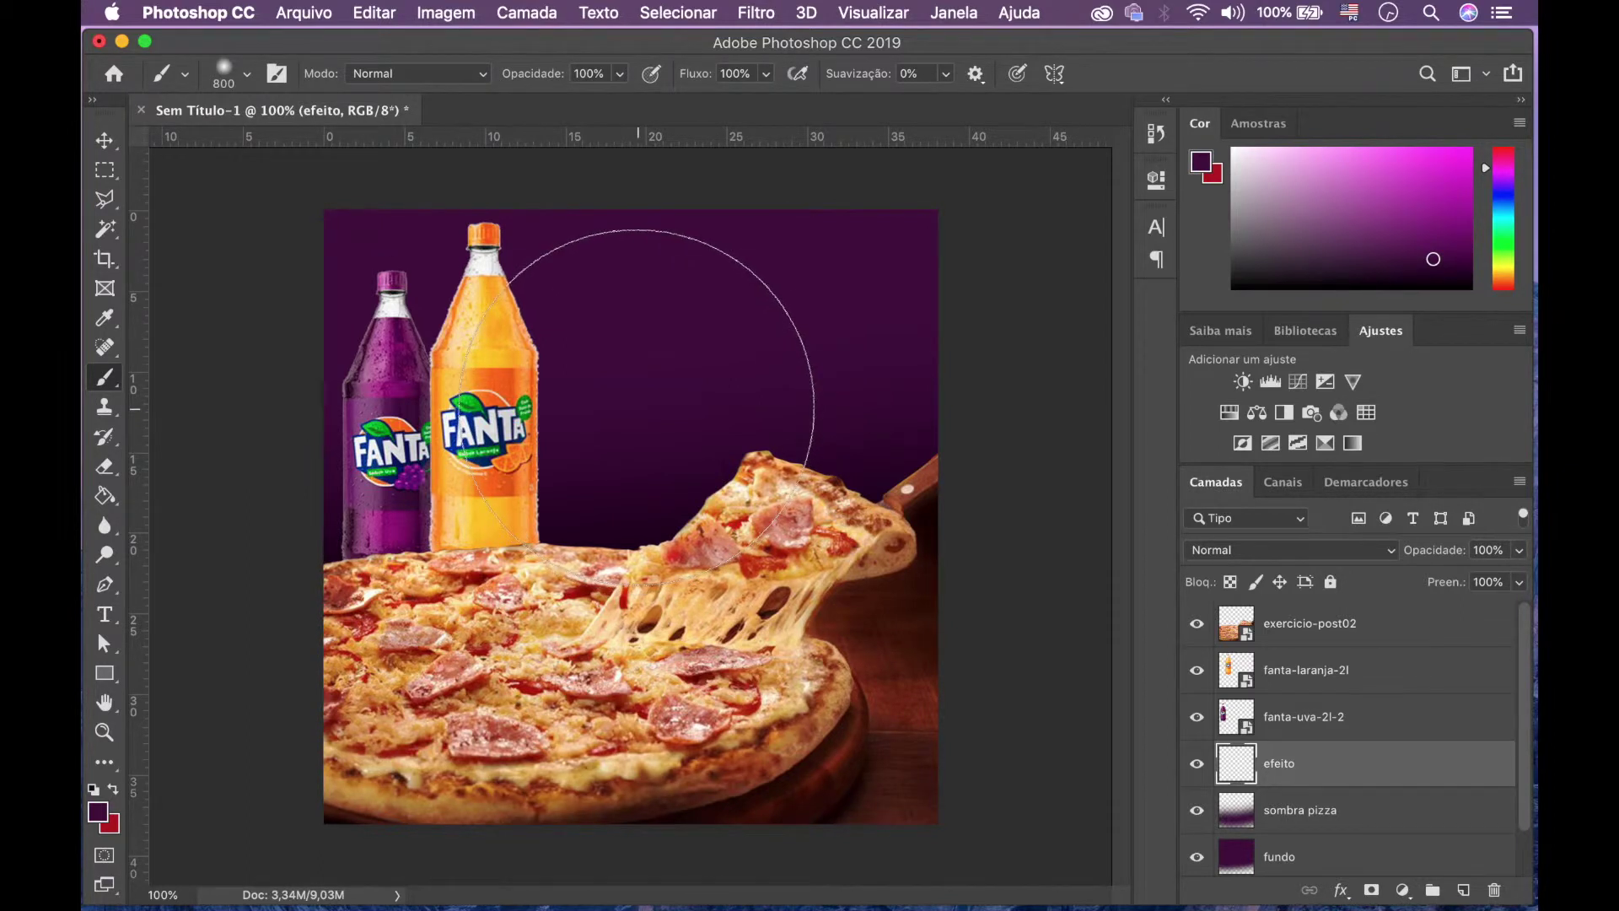
Step: Choose brush 32 from the Free Painter Photoshop Brushes 3 set and set its size to 175 px
{"action": "right_click", "coordinate": [638, 407]}
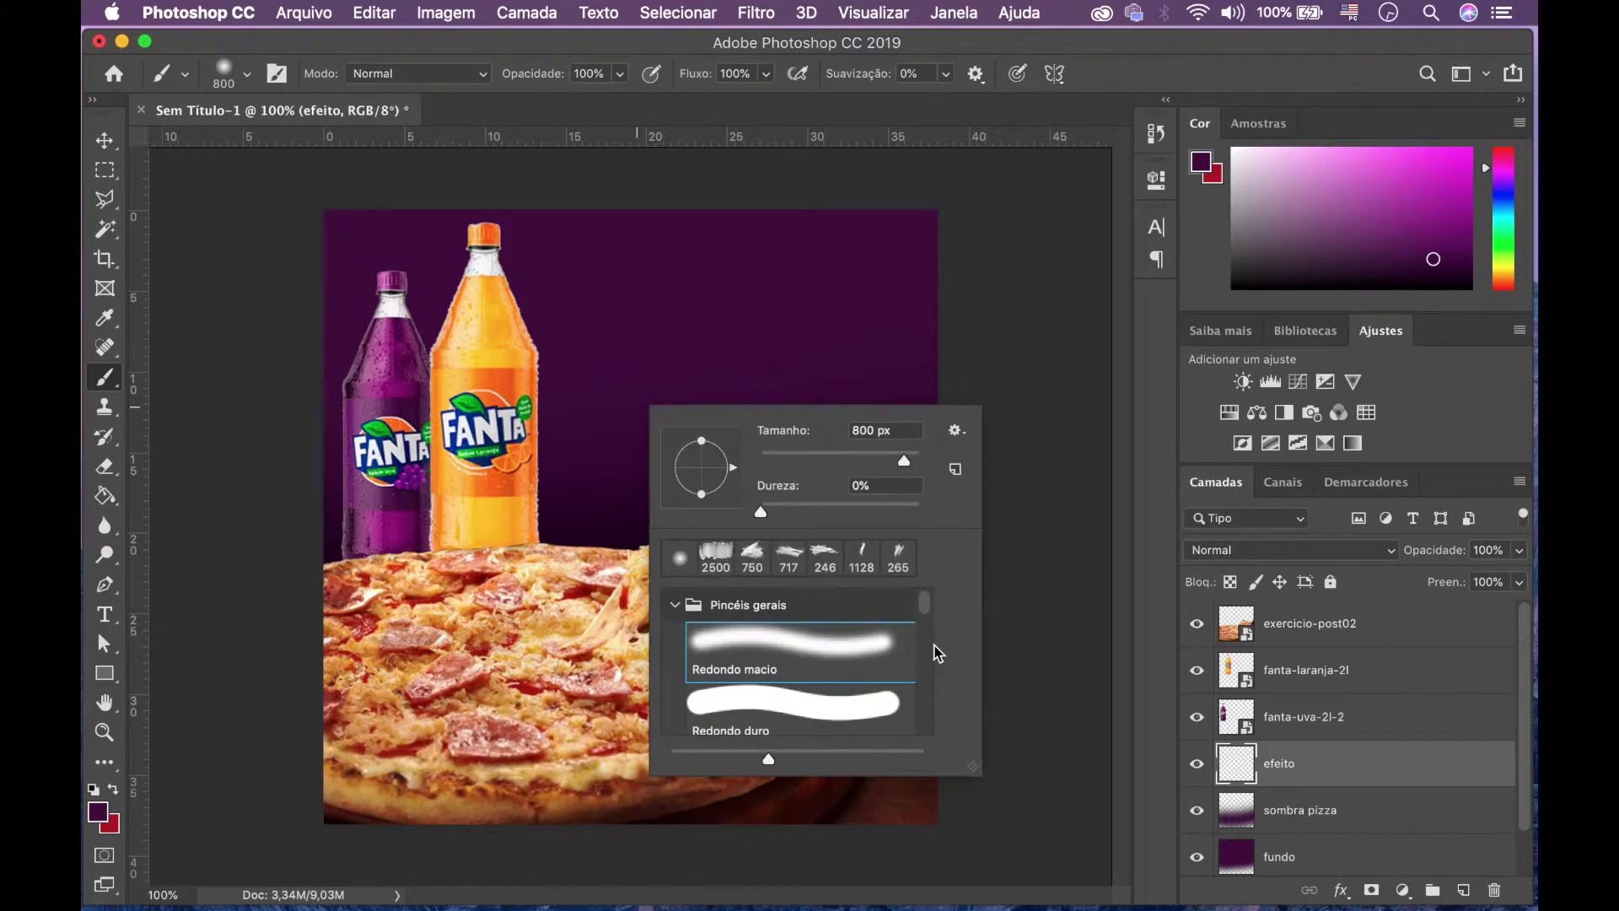
{"action": "mouse_move", "coordinate": [931, 613]}
{"action": "left_mouse_down"}
{"action": "mouse_move", "coordinate": [922, 742]}
{"action": "mouse_move", "coordinate": [930, 668]}
{"action": "left_mouse_up"}
{"action": "left_click", "coordinate": [829, 697]}
{"action": "left_click_drag", "start_coordinate": [908, 461], "coordinate": [840, 459]}
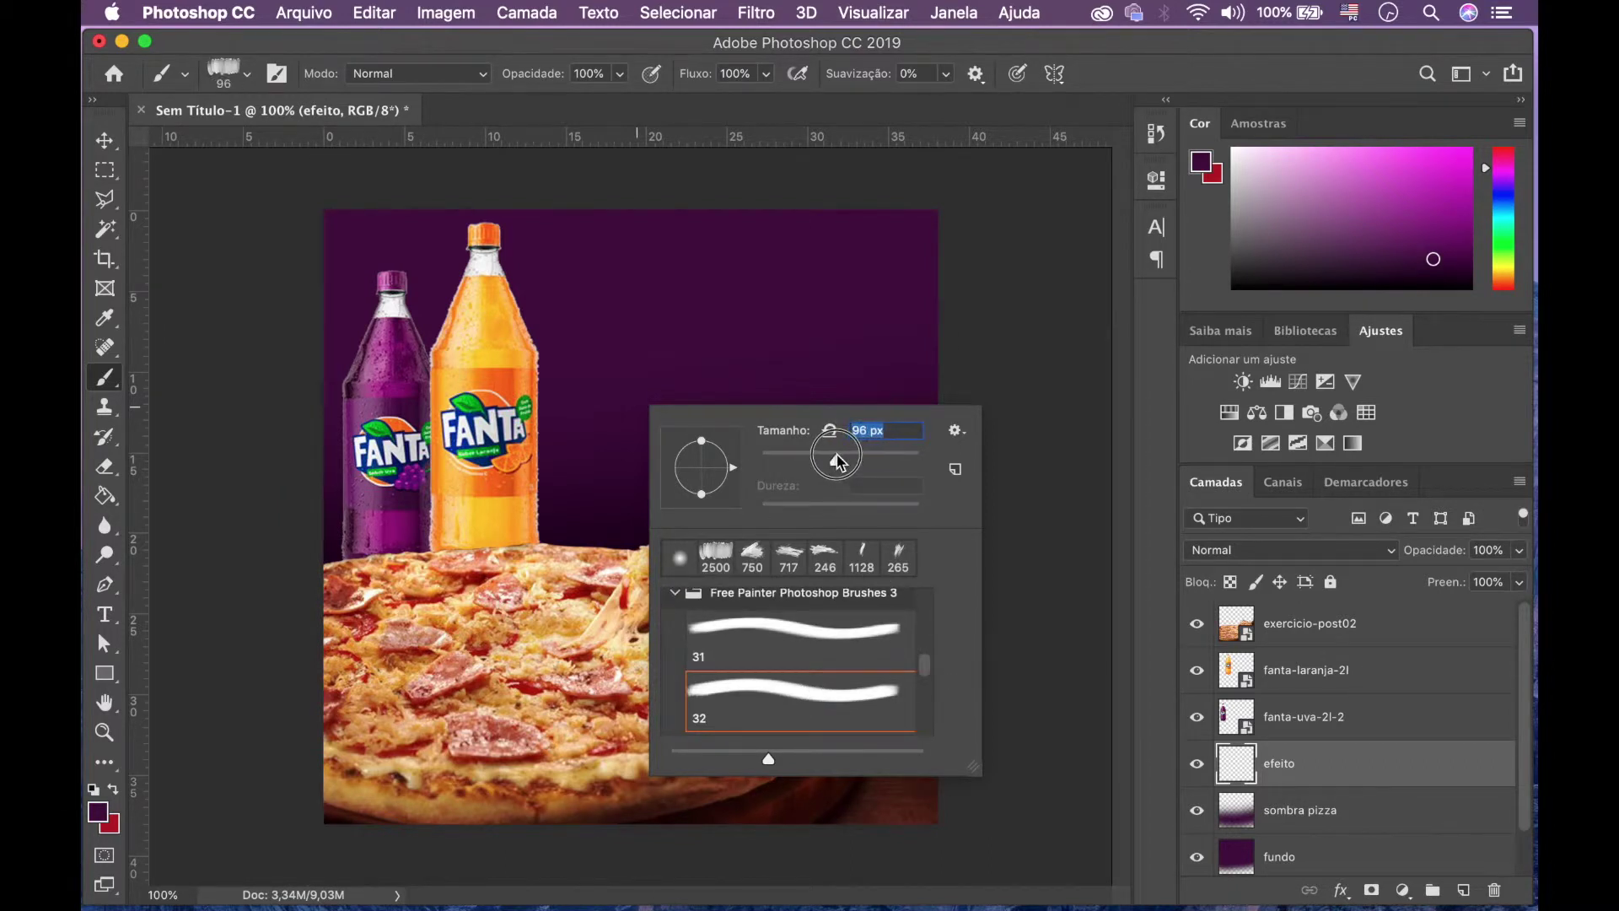
{"action": "left_click", "coordinate": [995, 333]}
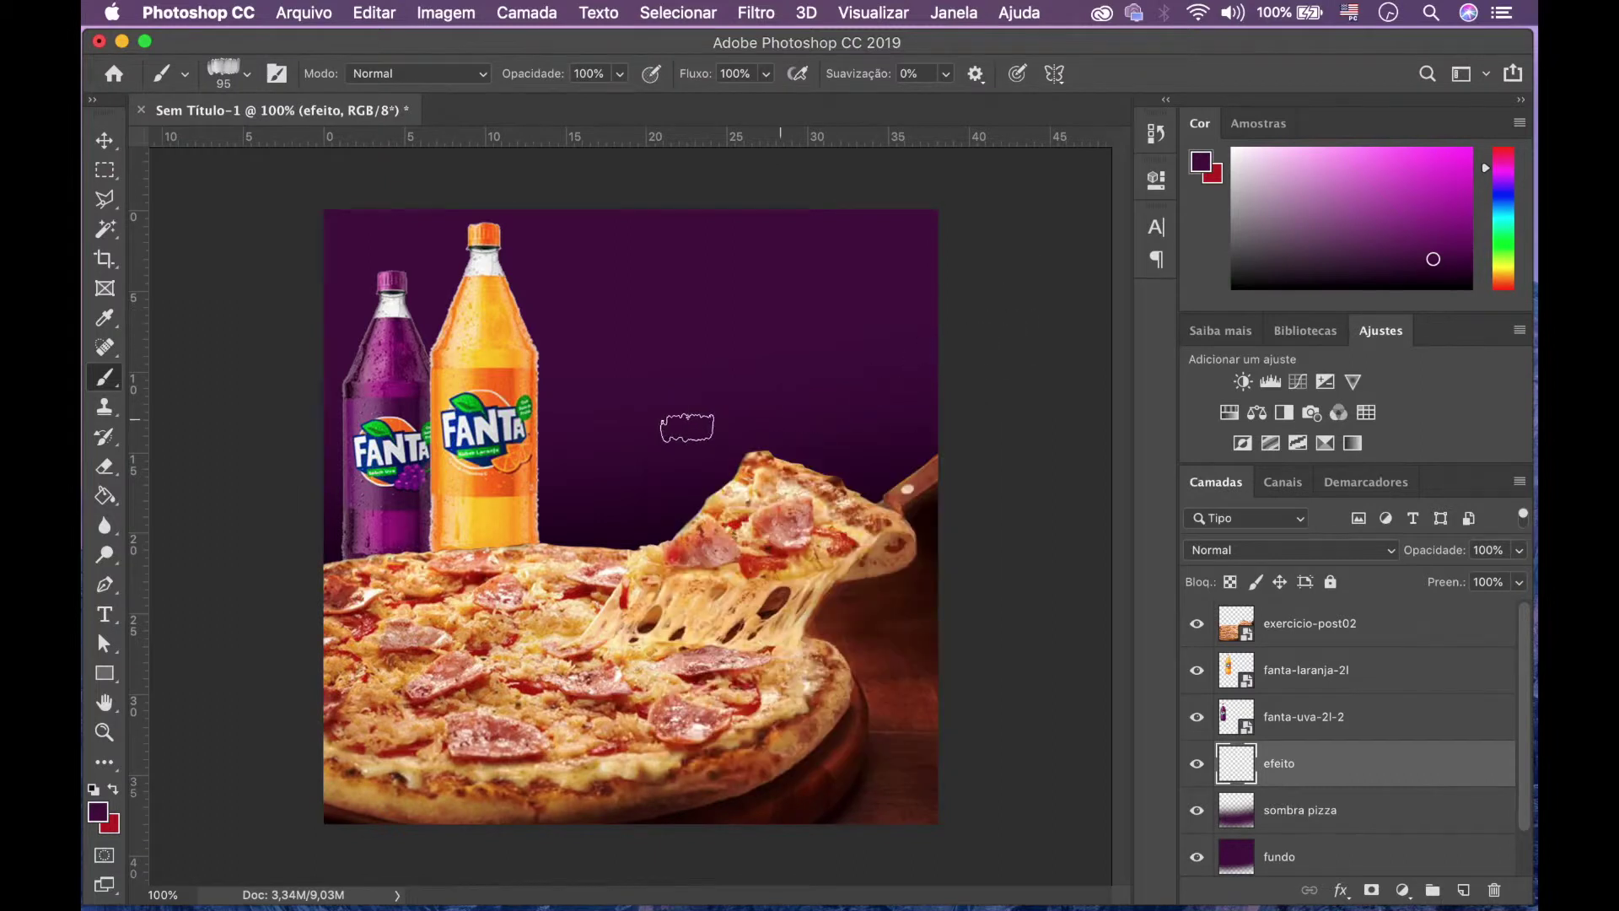
{"action": "key", "text": "bracketright"}
{"action": "key", "text": "bracketright"}
{"action": "key", "text": "bracketright"}
{"action": "key", "text": "bracketright"}
{"action": "key", "text": "bracketright"}
{"action": "key", "text": "bracketright"}
{"action": "key", "text": "bracketright"}
{"action": "key", "text": "bracketright"}
{"action": "key", "text": "bracketright"}
{"action": "key", "text": "bracketright"}
{"action": "key", "text": "bracketright"}
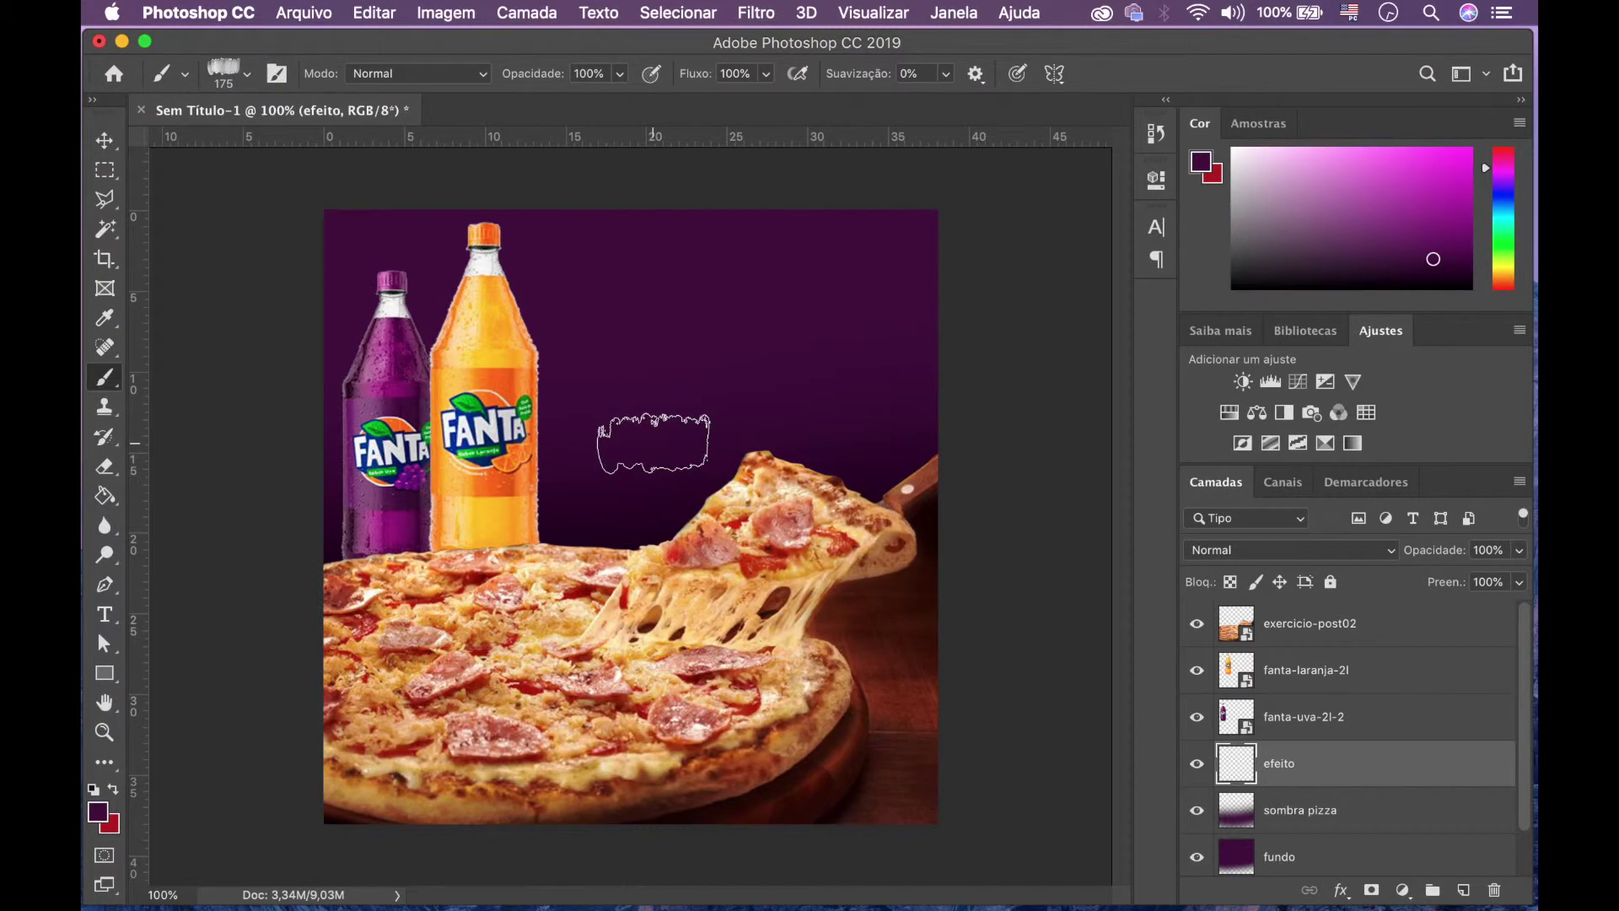
Step: Stamp the textured brush at 900 px behind the bottles and pizza on the efeito layer and set its blend mode to Multiplicação
{"action": "key", "text": "bracketright"}
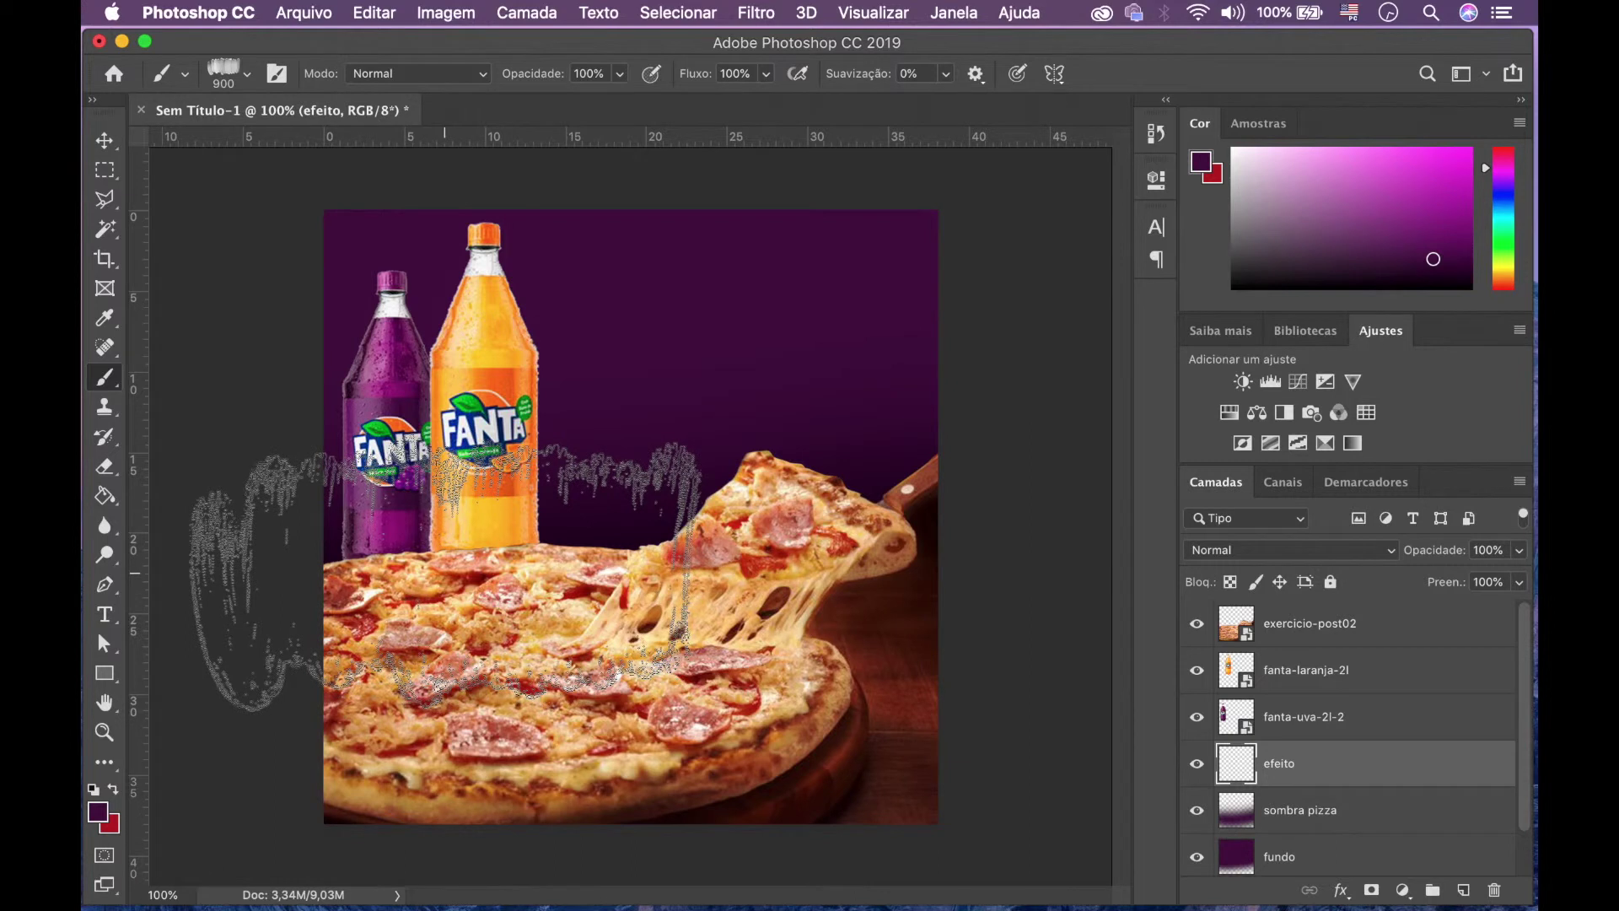
{"action": "left_click", "coordinate": [444, 576]}
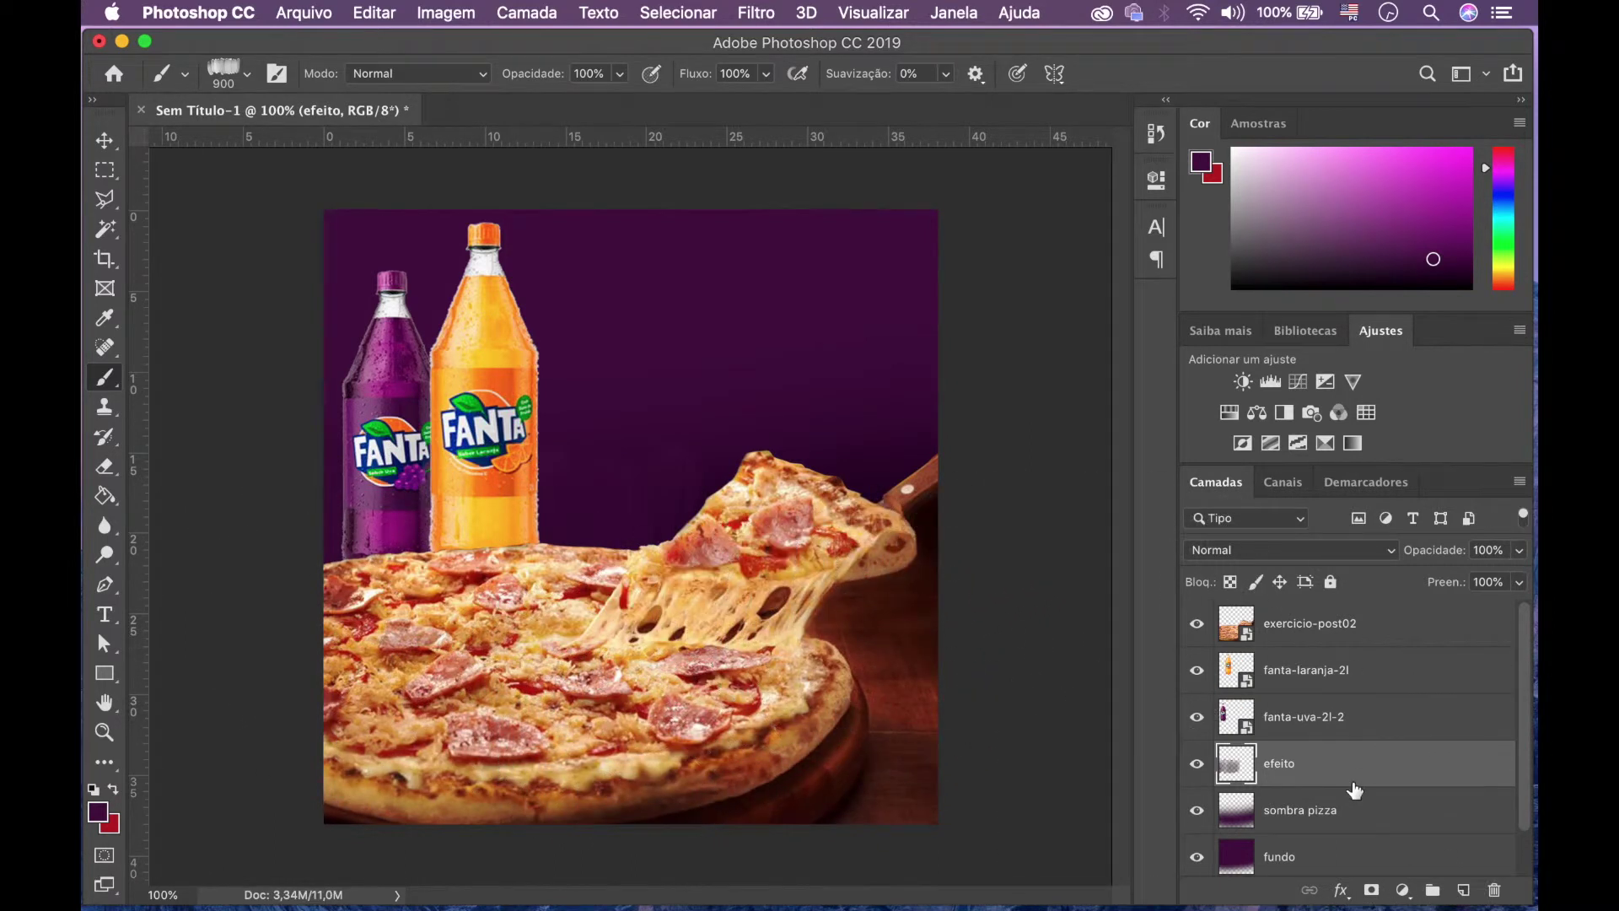
{"action": "left_click", "coordinate": [1303, 556]}
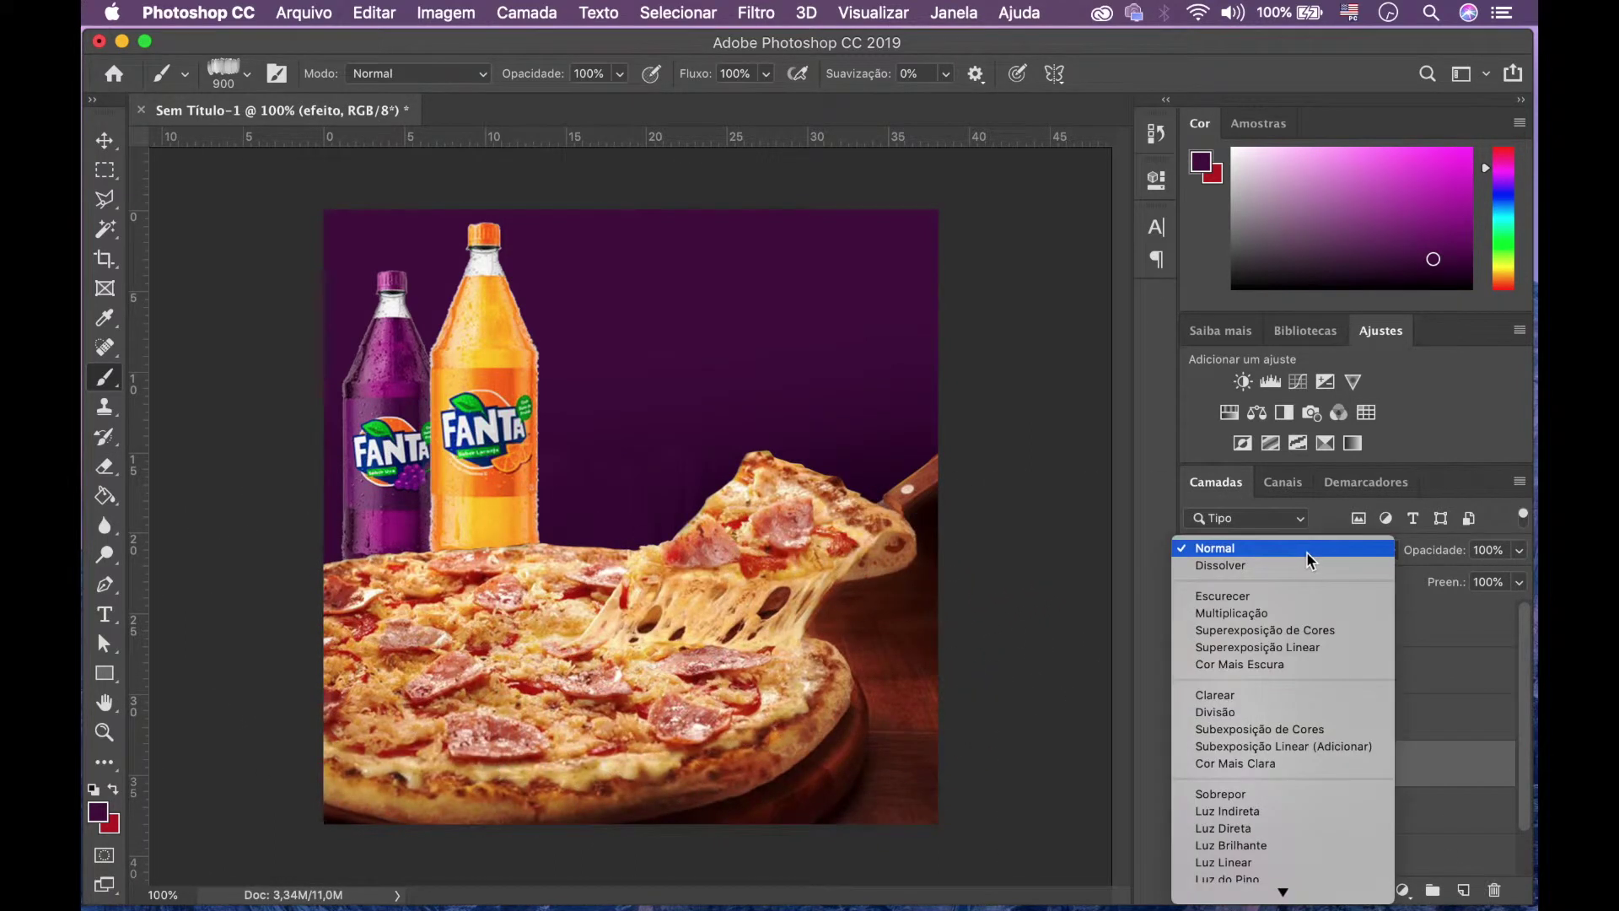
{"action": "left_click", "coordinate": [1298, 613]}
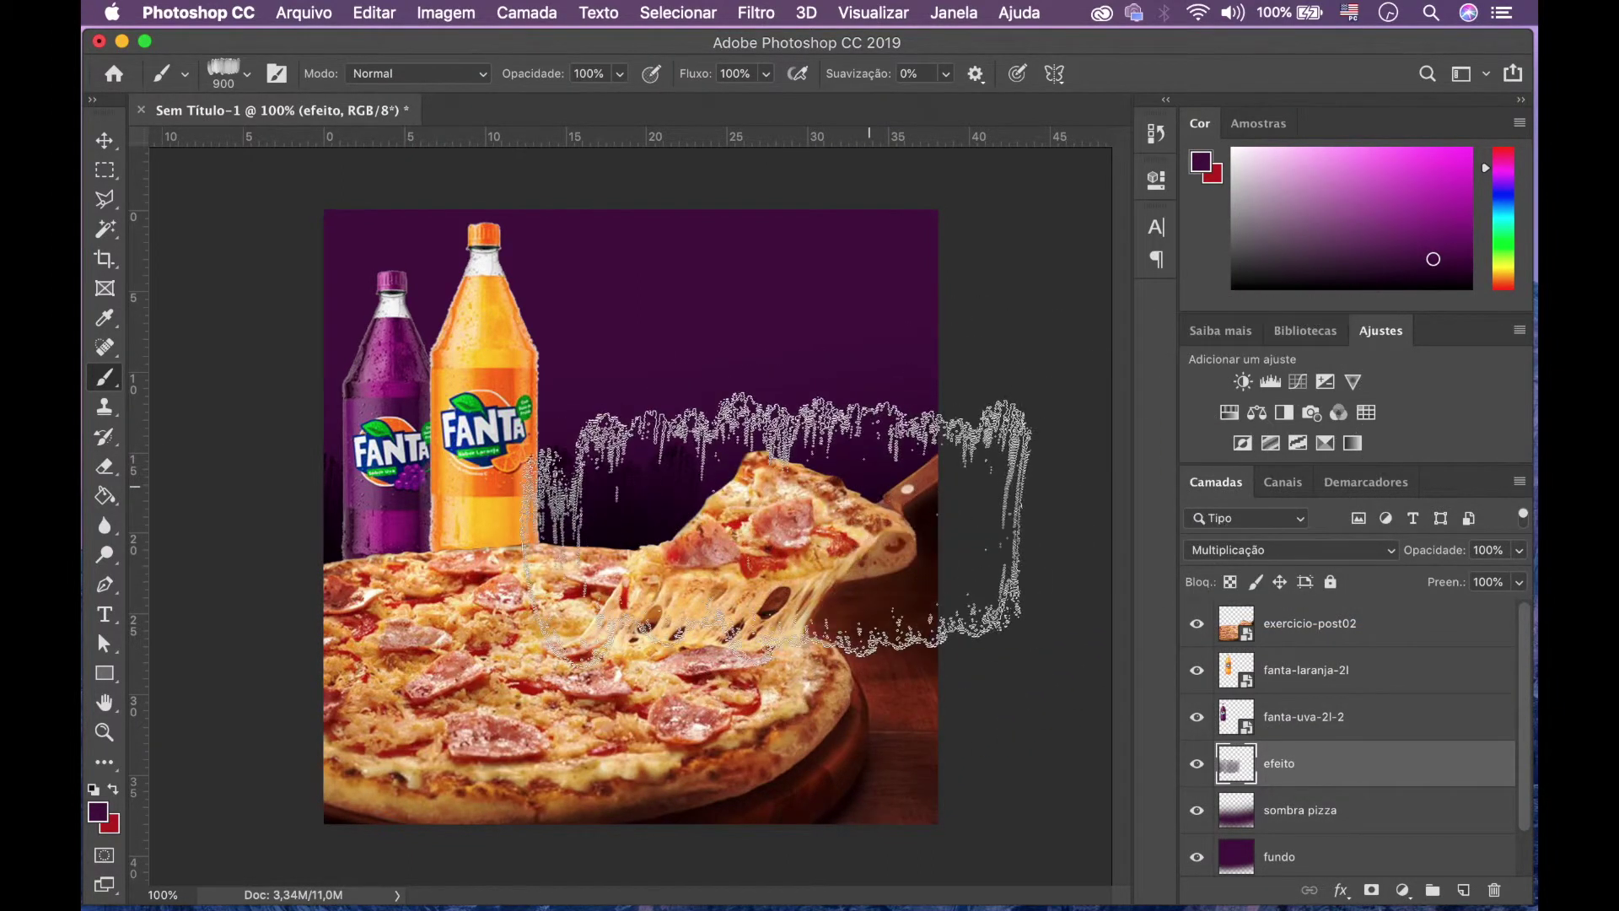
Step: Try a 250 px textured brush mark in the empty background above the pizza slice, and undo it
{"action": "key", "text": "bracketleft"}
{"action": "key", "text": "bracketleft"}
{"action": "key", "text": "bracketleft"}
{"action": "key", "text": "bracketleft"}
{"action": "key", "text": "bracketleft"}
{"action": "key", "text": "bracketleft"}
{"action": "key", "text": "bracketleft"}
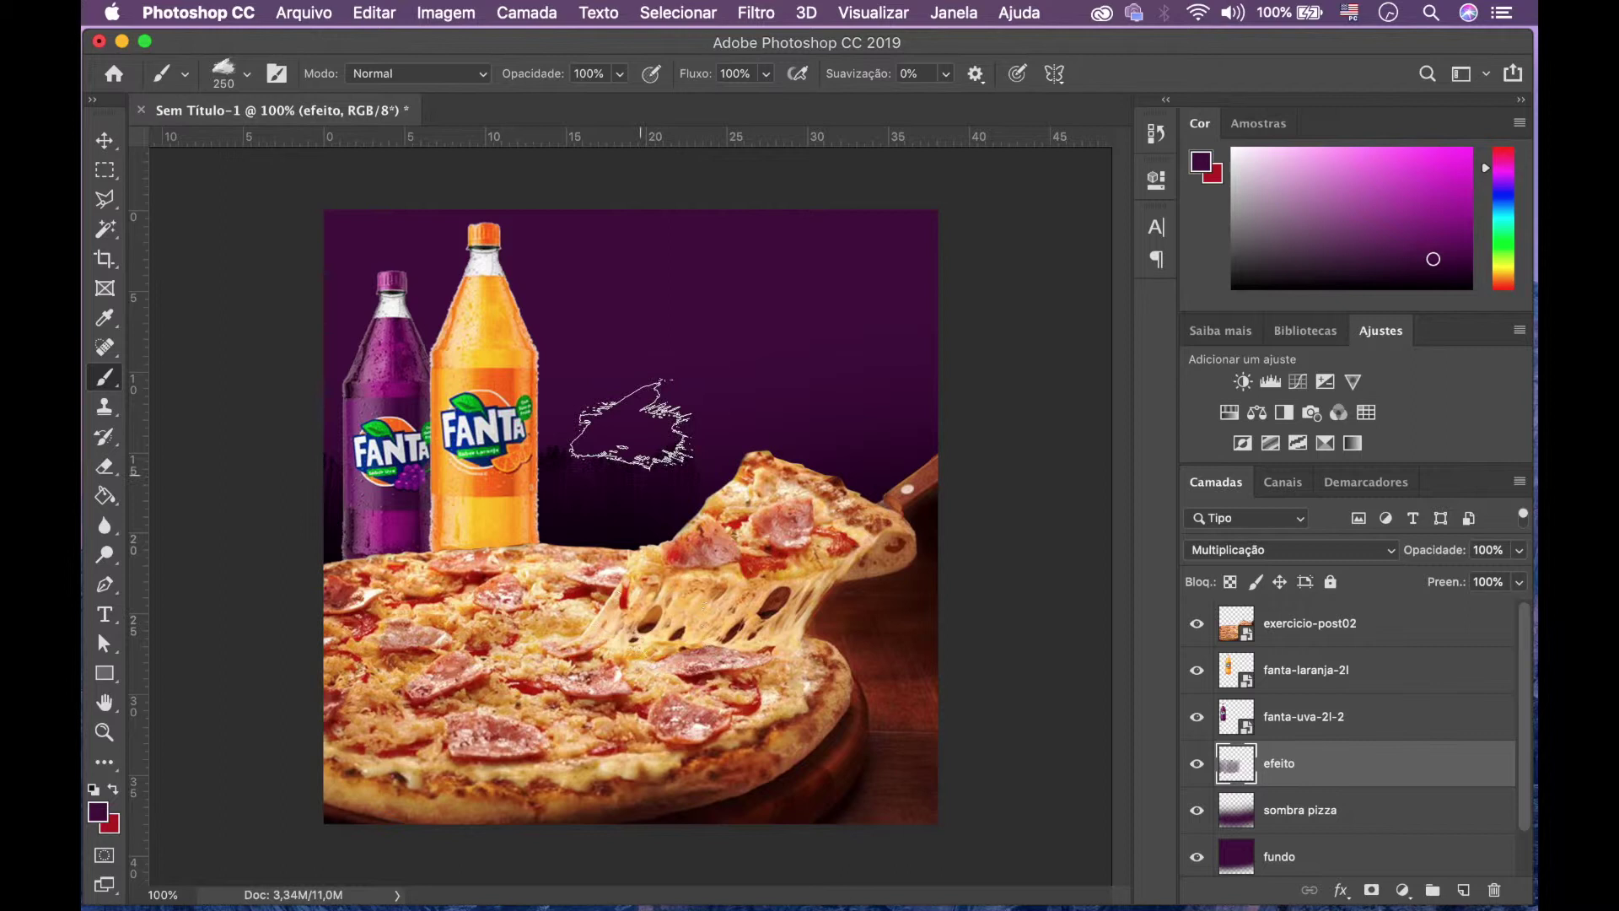
{"action": "left_click", "coordinate": [715, 320]}
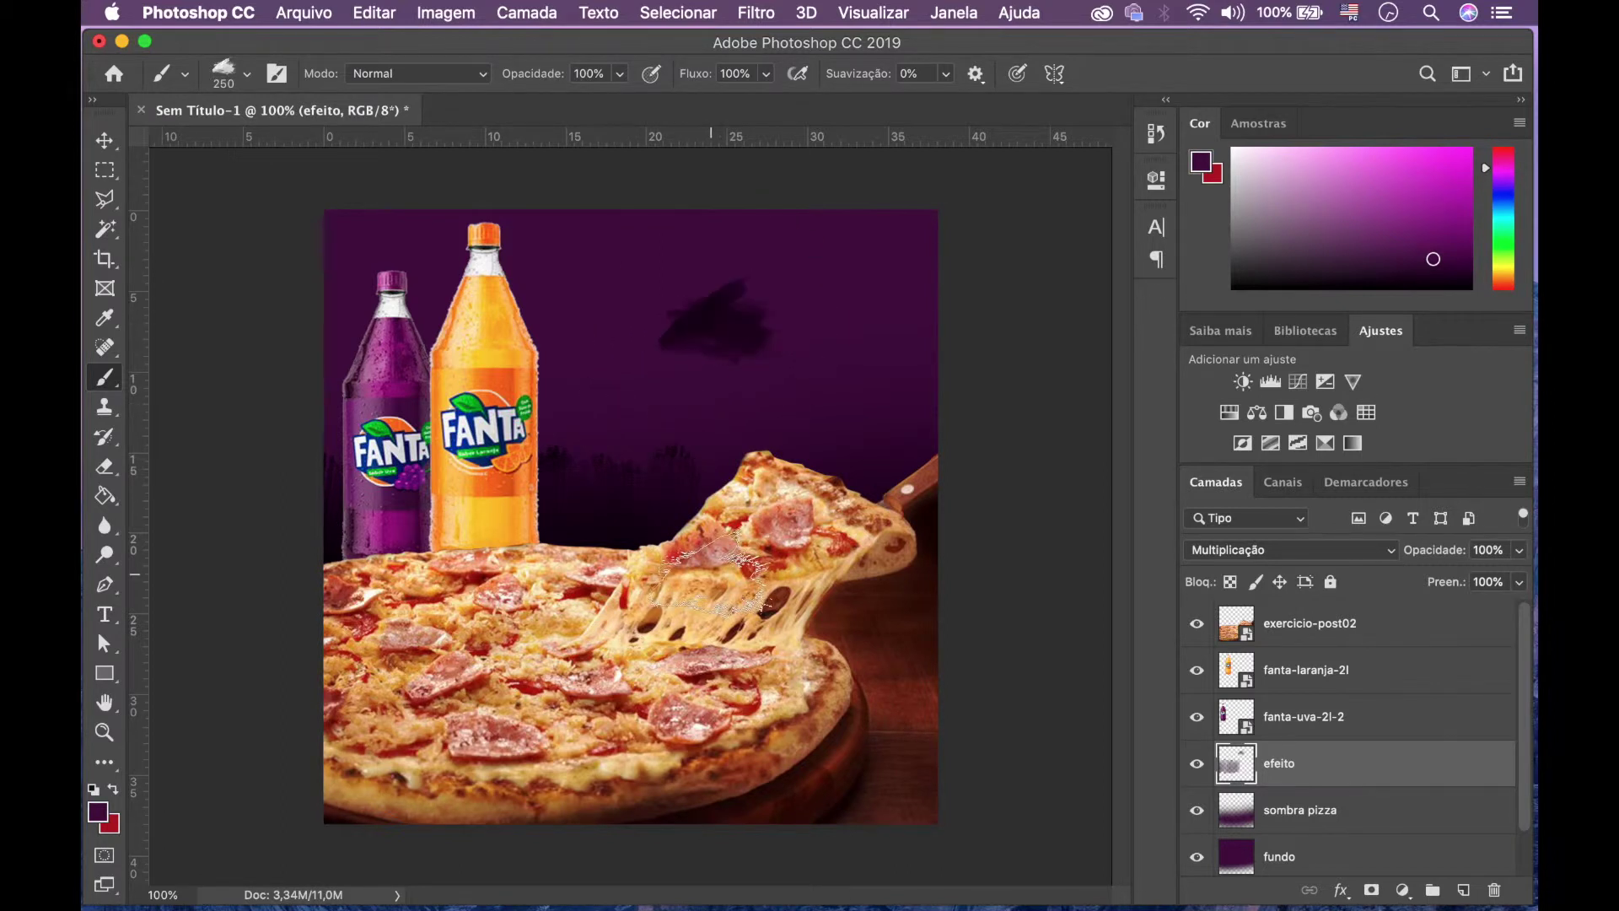
{"action": "key", "text": "super+z"}
Step: Try a 697 px splatter brush mark at the artwork's upper right corner on the efeito layer, and undo it
{"action": "key", "text": "bracketleft"}
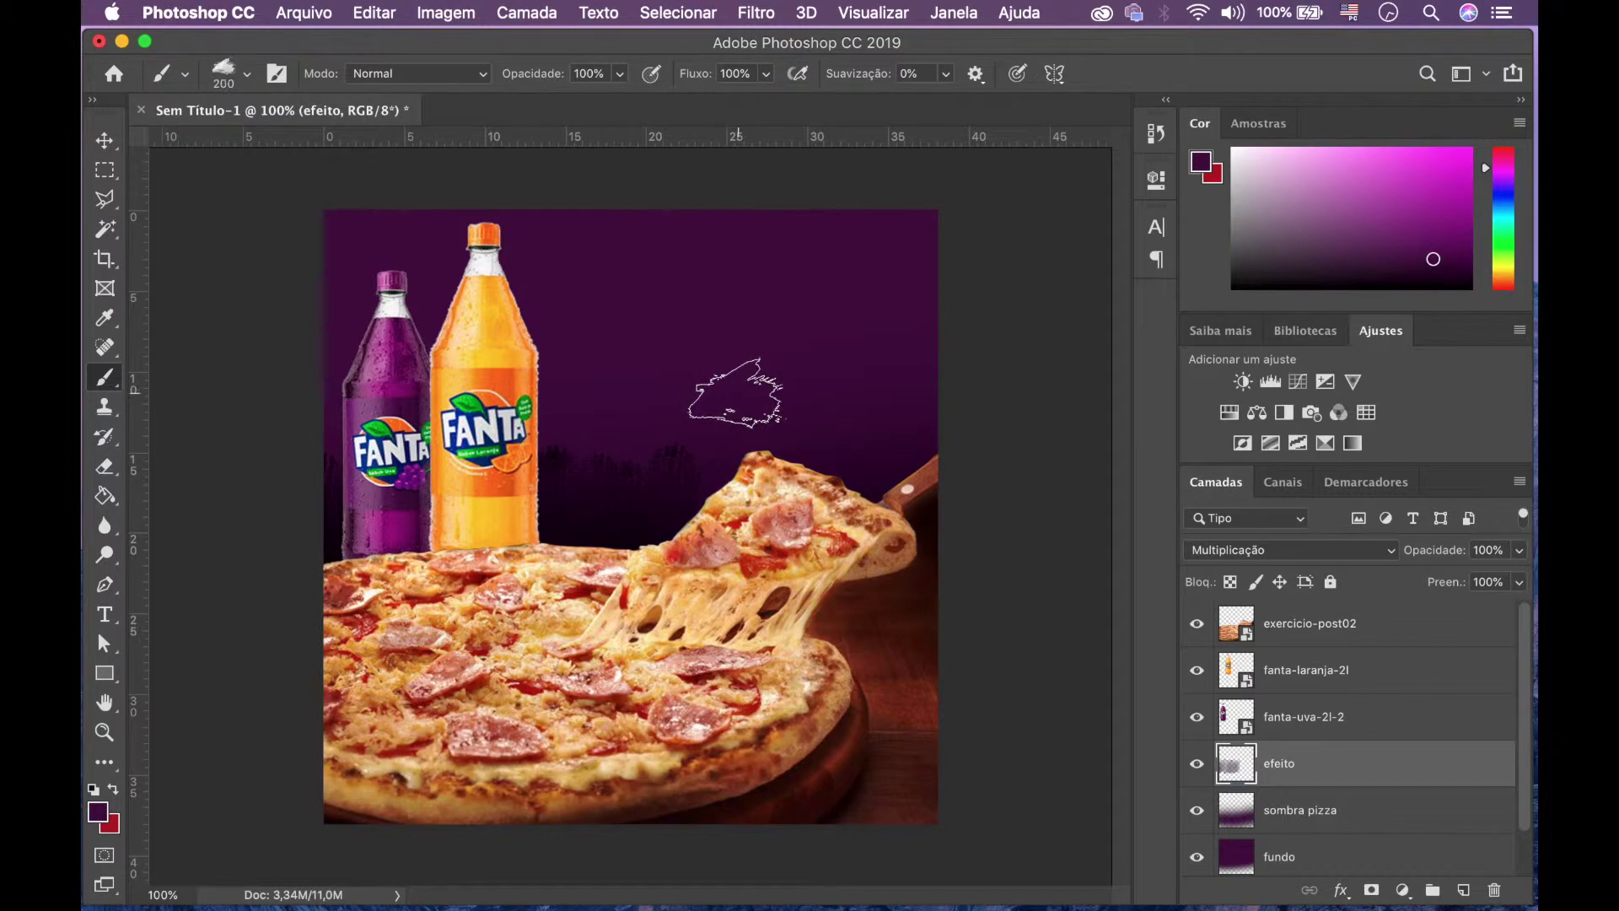
{"action": "key", "text": "period"}
{"action": "key", "text": "period"}
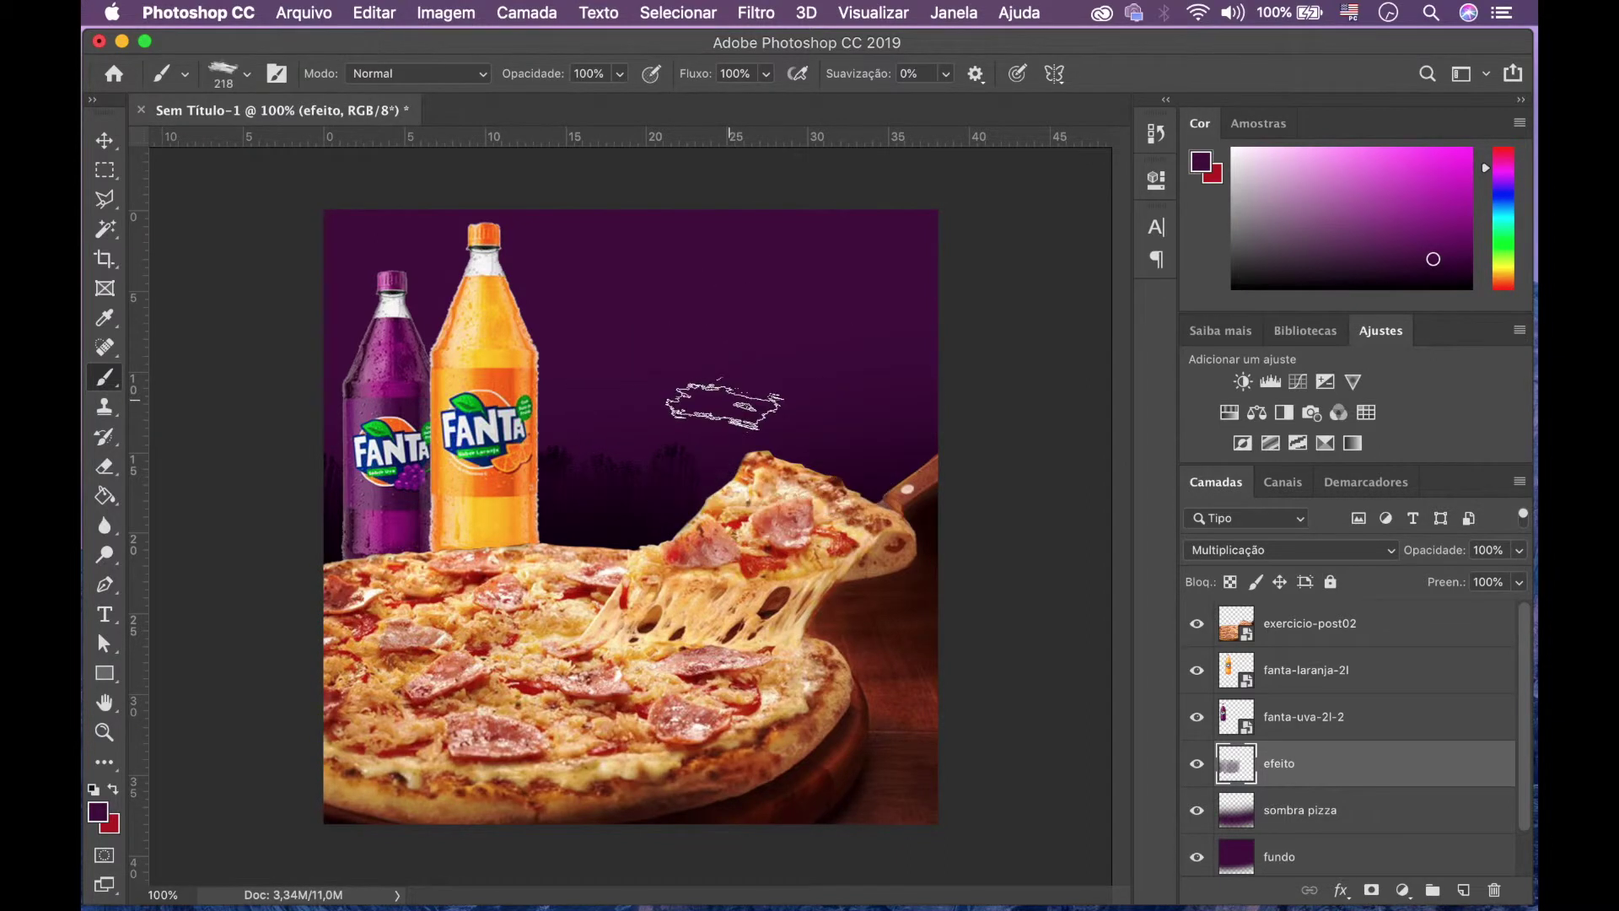
{"action": "key", "text": "period"}
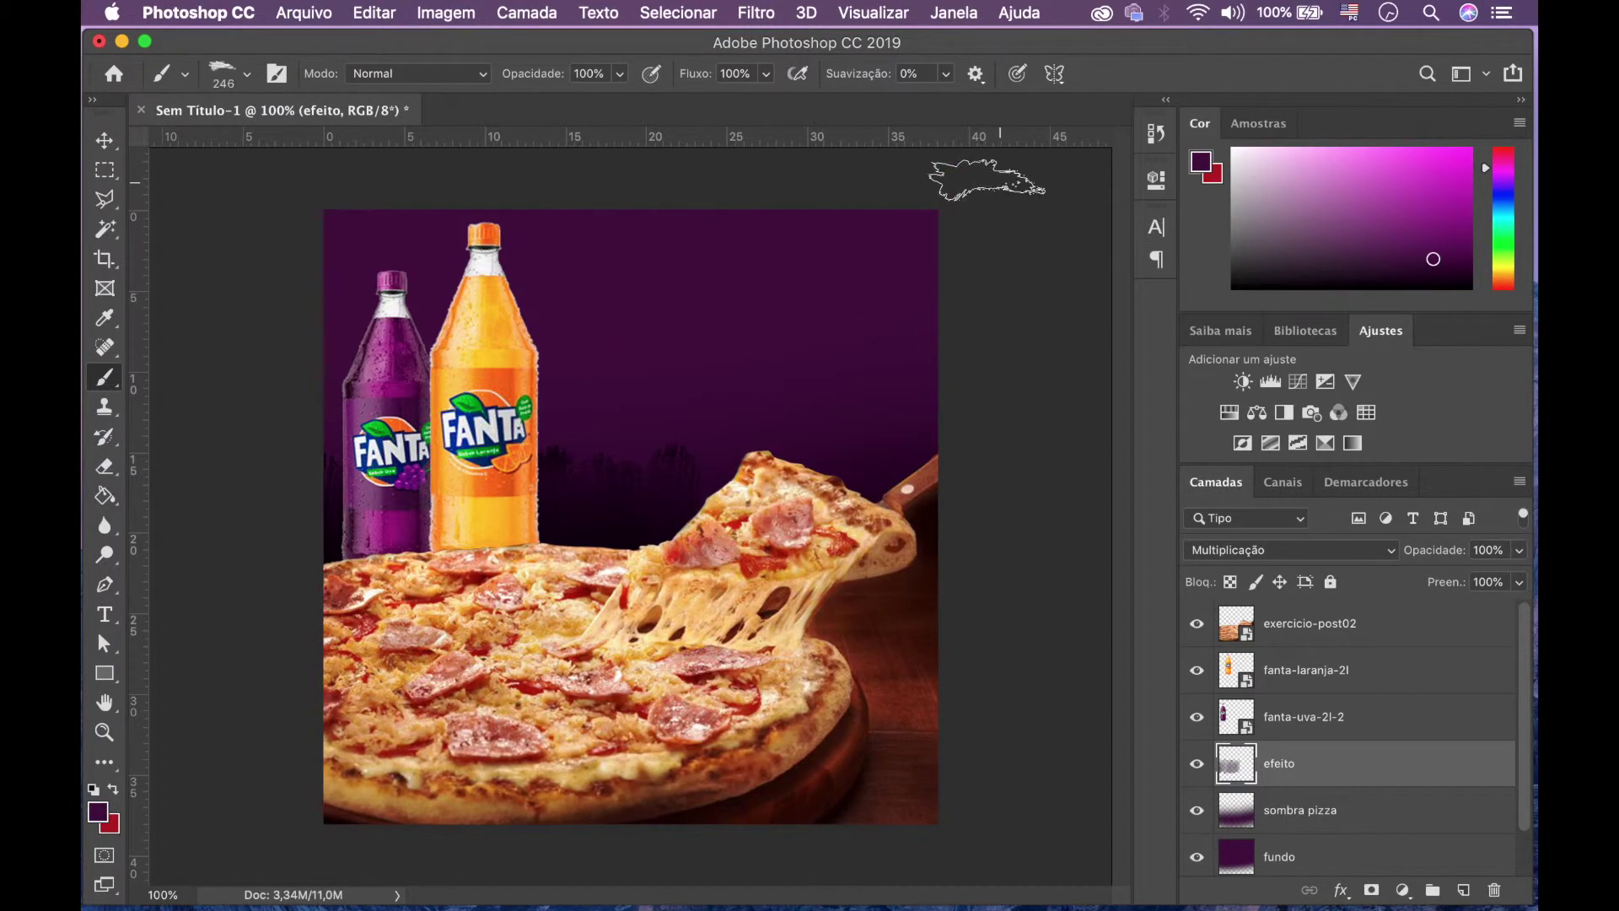
{"action": "key", "text": "period"}
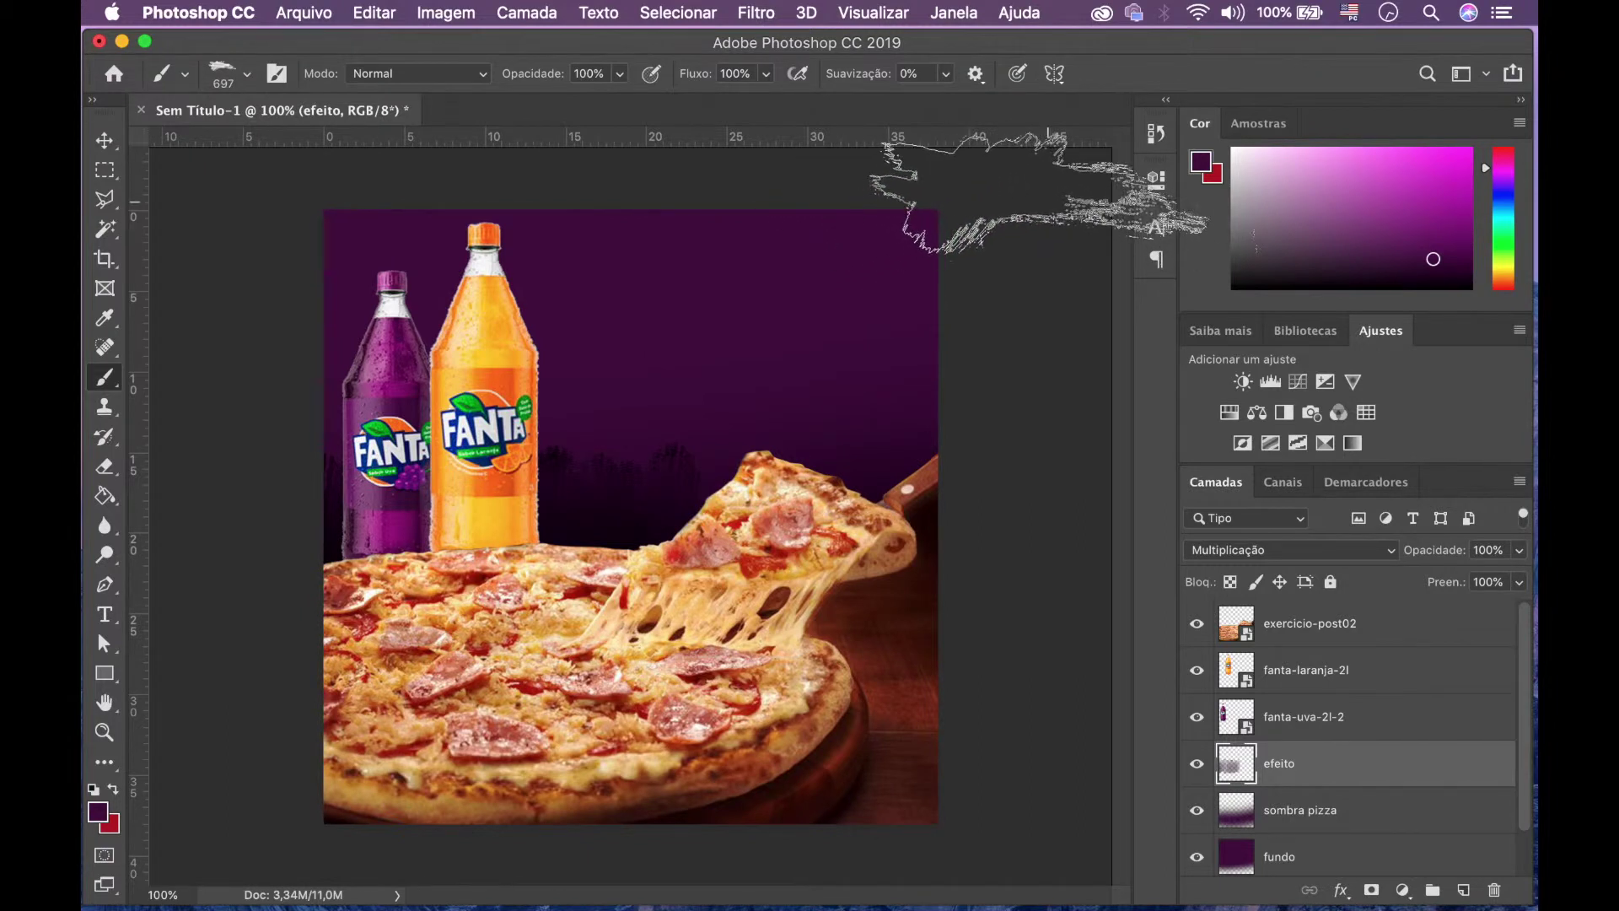
{"action": "left_click", "coordinate": [1052, 195]}
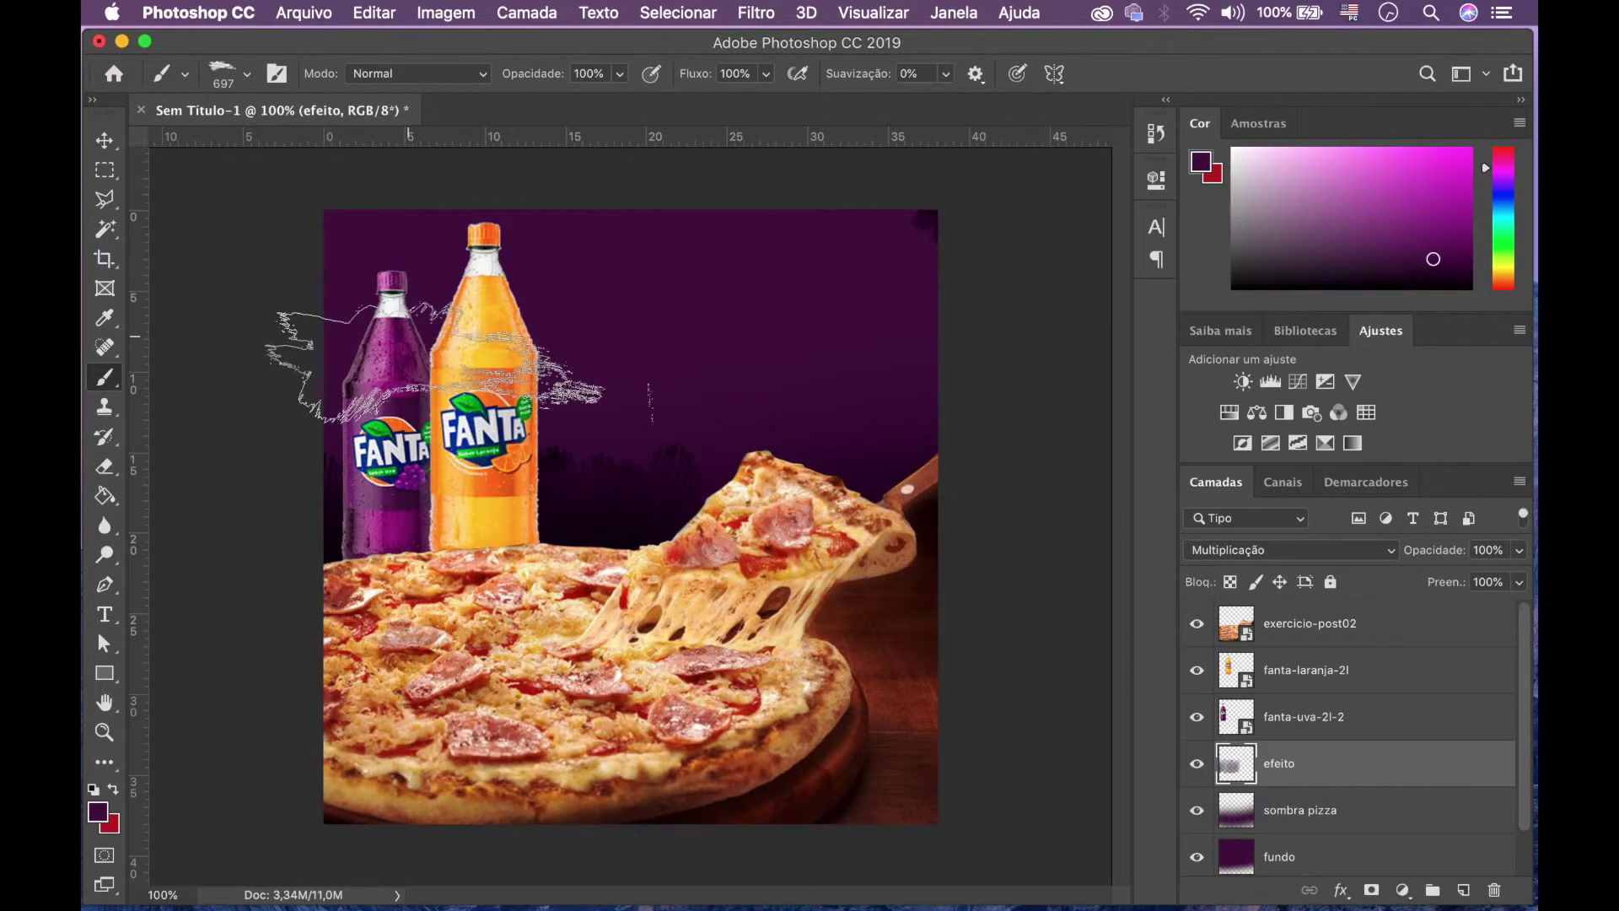
{"action": "key", "text": "super+z"}
Step: Switch to the large rectangular texture brush, set it to 1200 px and darken the whole background on the efeito layer
{"action": "key", "text": "period"}
{"action": "key", "text": "period"}
{"action": "key", "text": "period"}
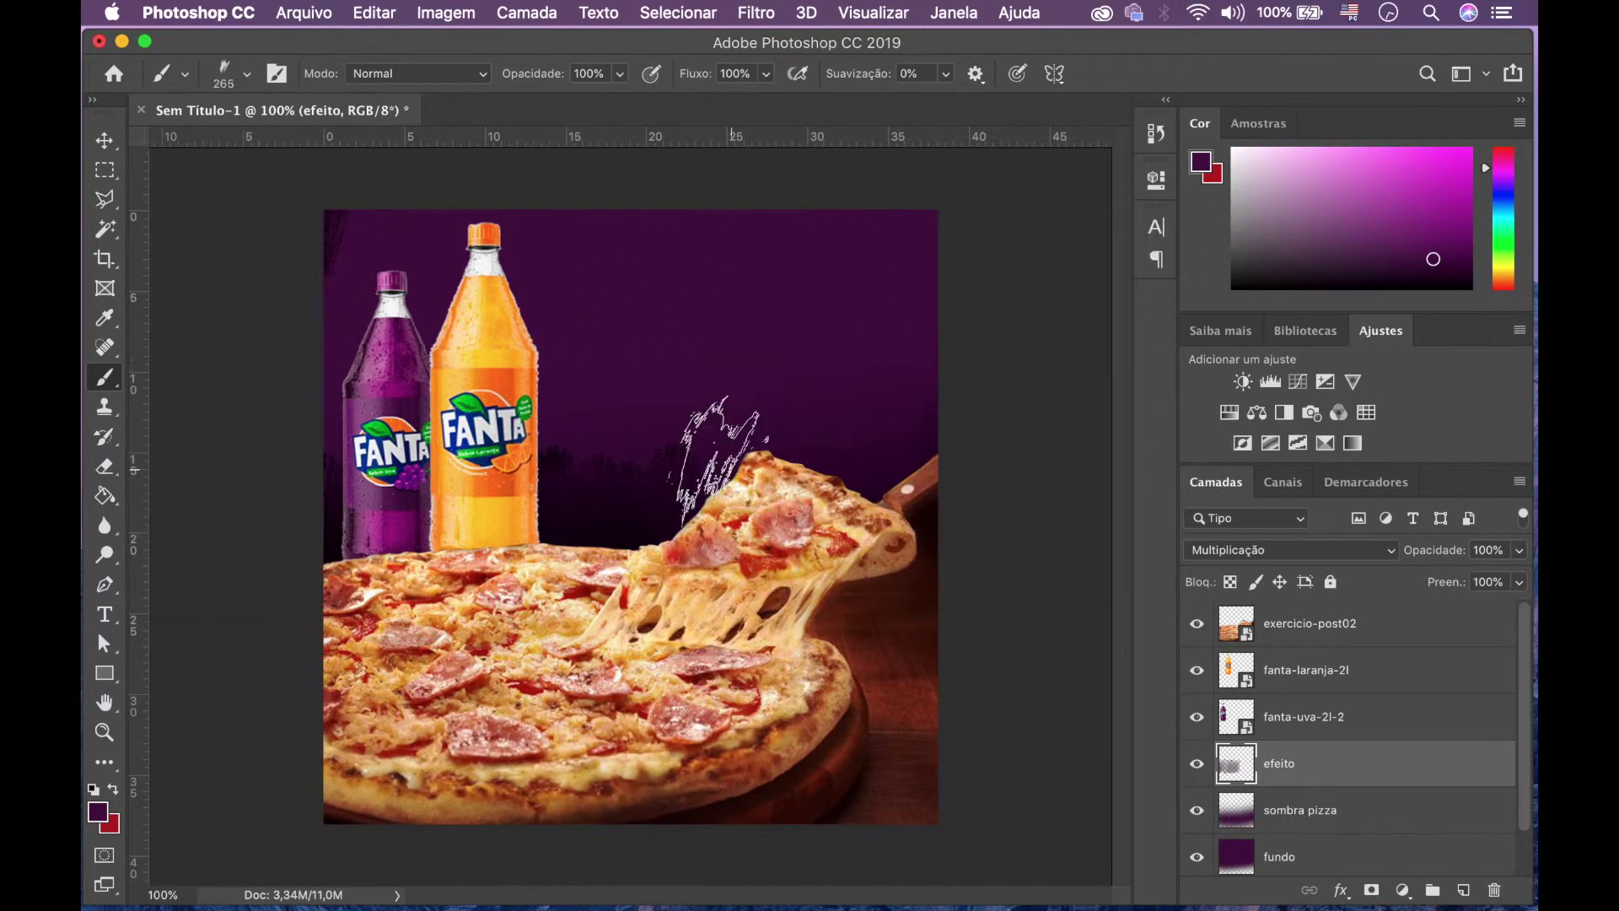
{"action": "key", "text": "period"}
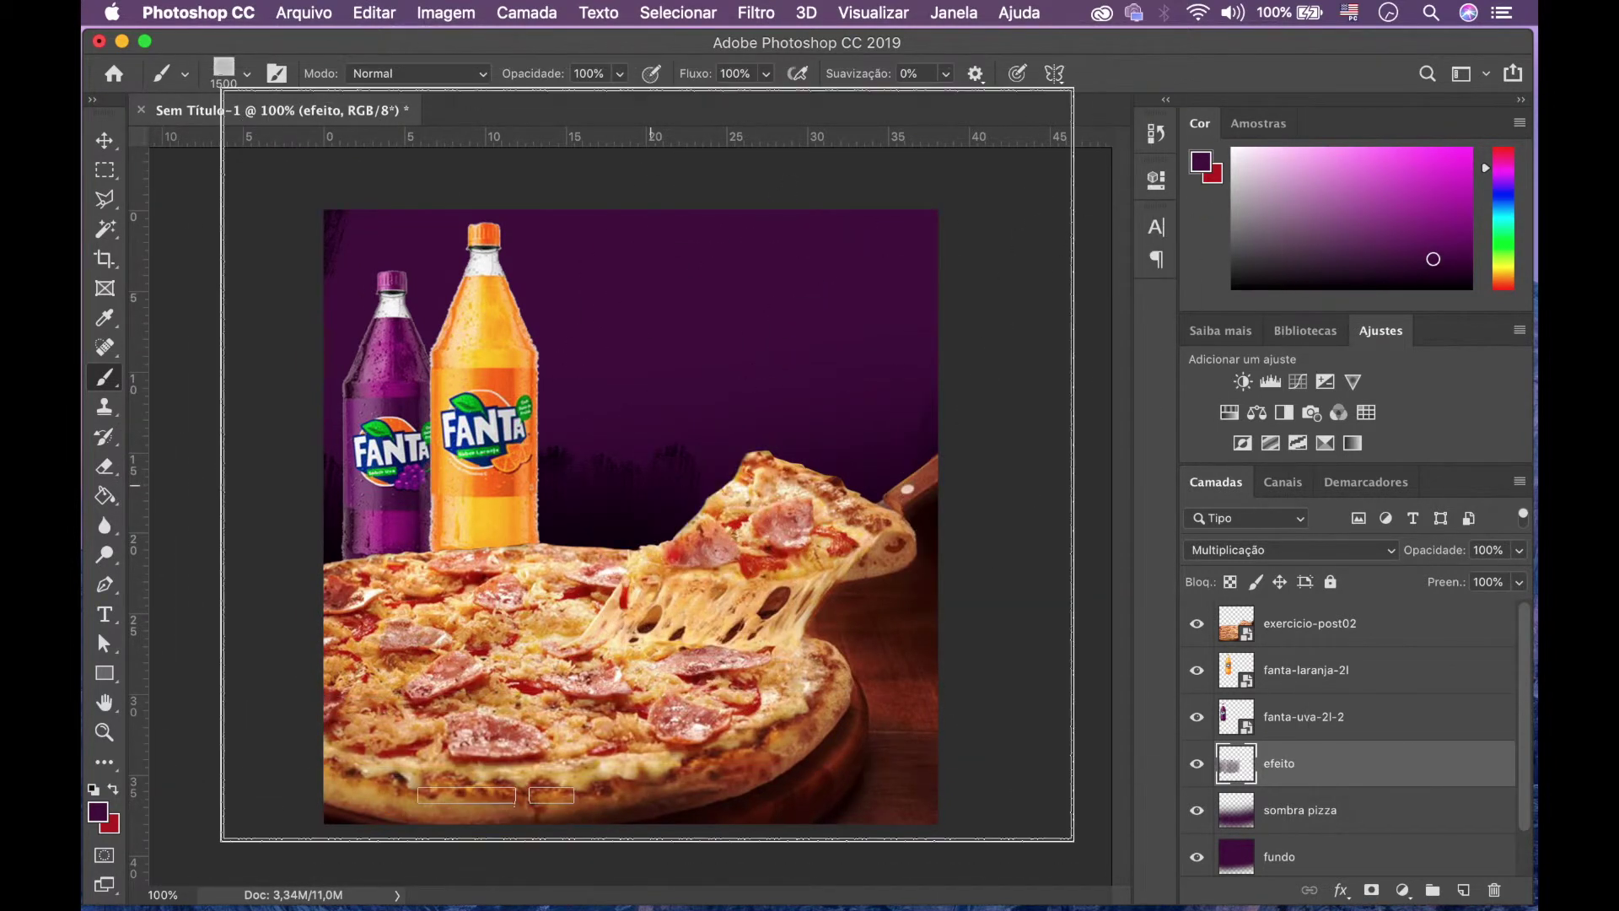
{"action": "key", "text": "period"}
{"action": "key", "text": "period"}
{"action": "key", "text": "period"}
{"action": "key", "text": "period"}
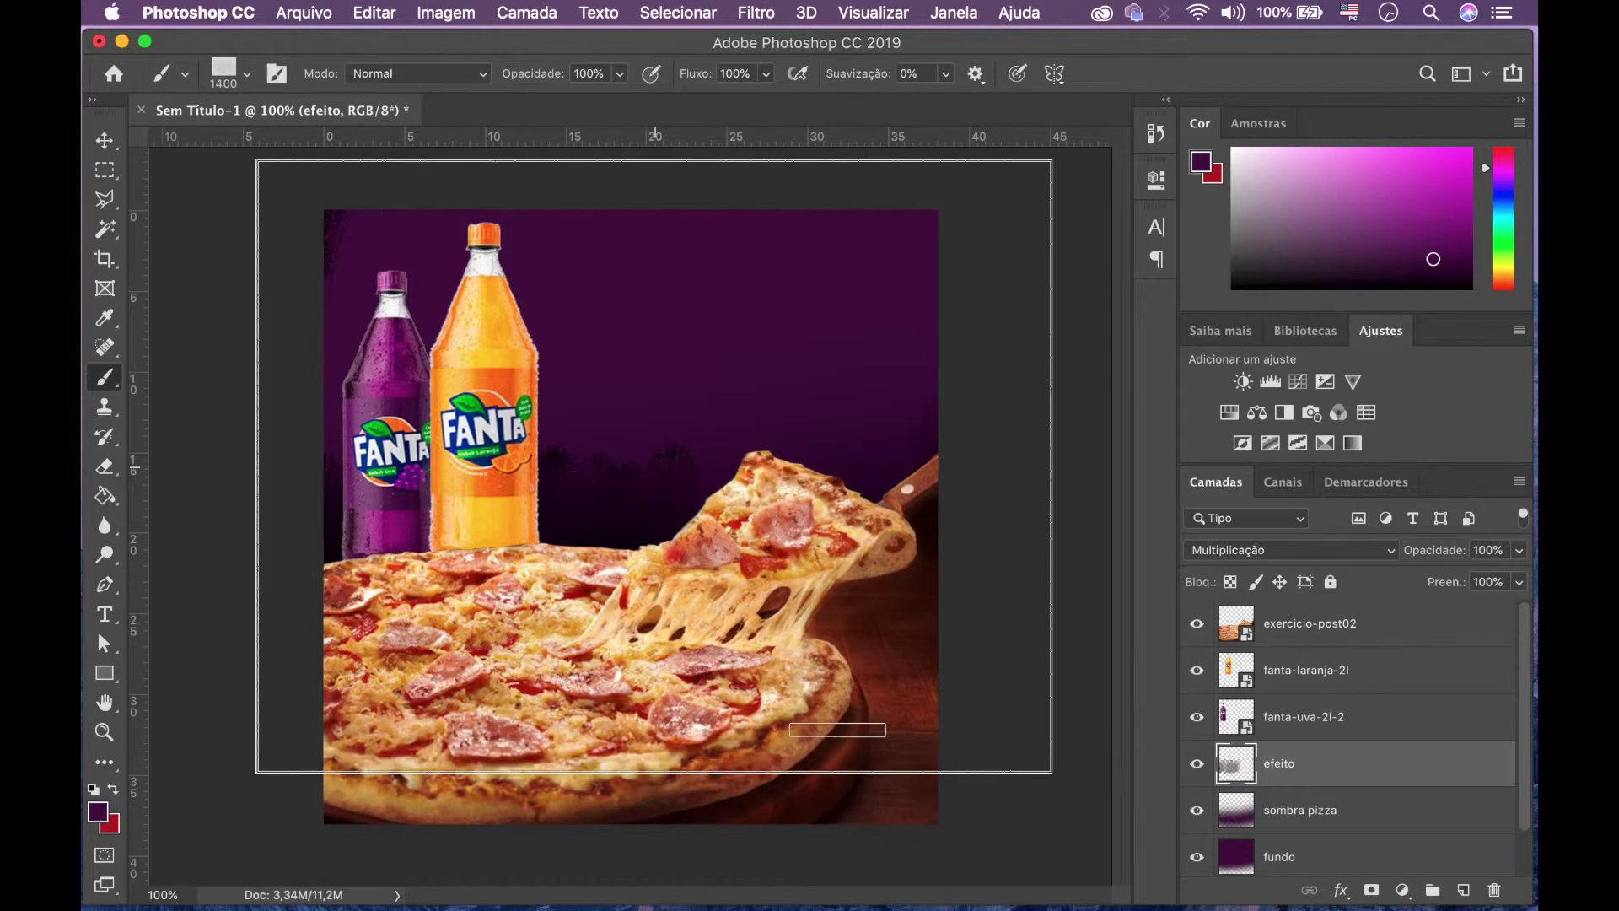
{"action": "key", "text": "bracketleft"}
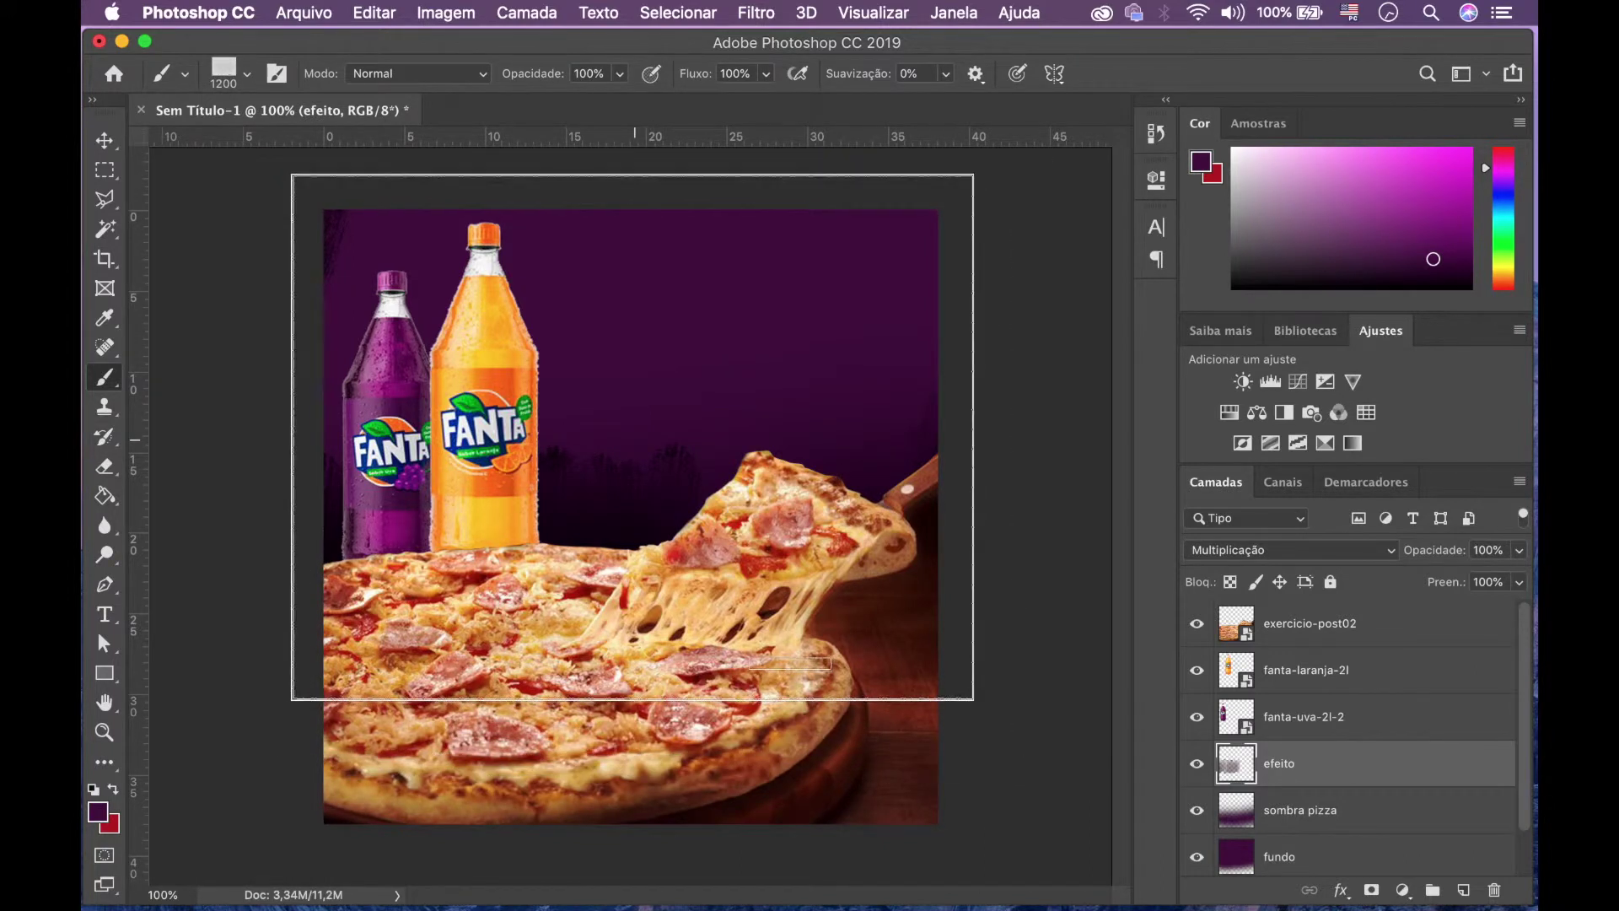
{"action": "left_click", "coordinate": [635, 437]}
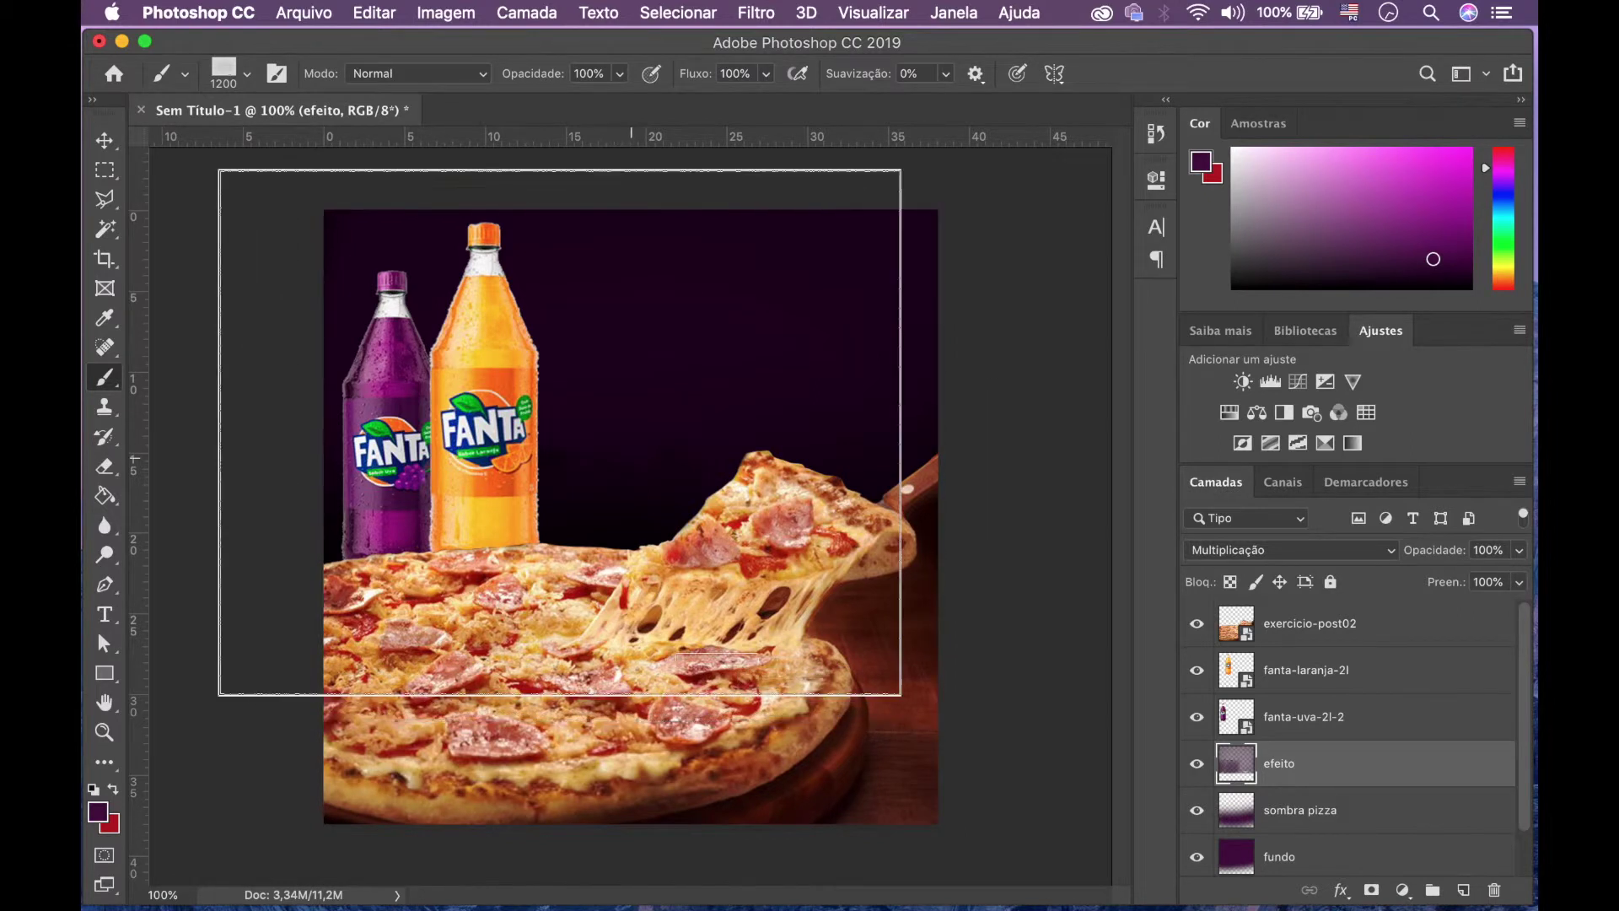
Step: Erase the centre of the efeito layer with a 1000 px soft round eraser, leaving the dark texture around the background's edges
{"action": "key", "text": "e"}
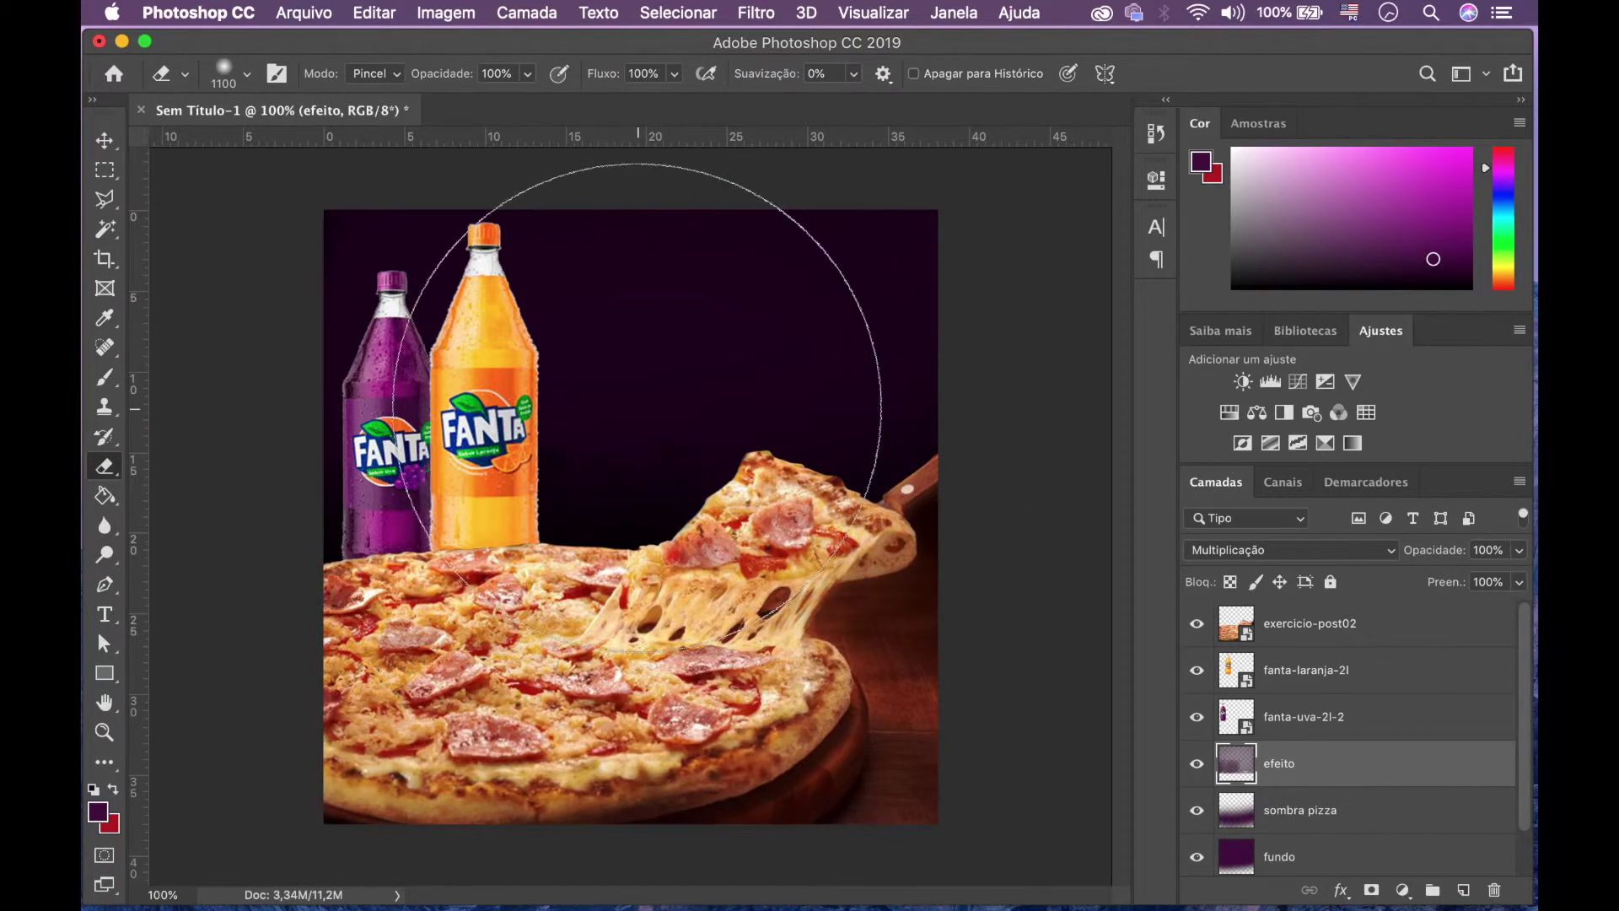
{"action": "right_click", "coordinate": [647, 396]}
{"action": "key", "text": "Escape"}
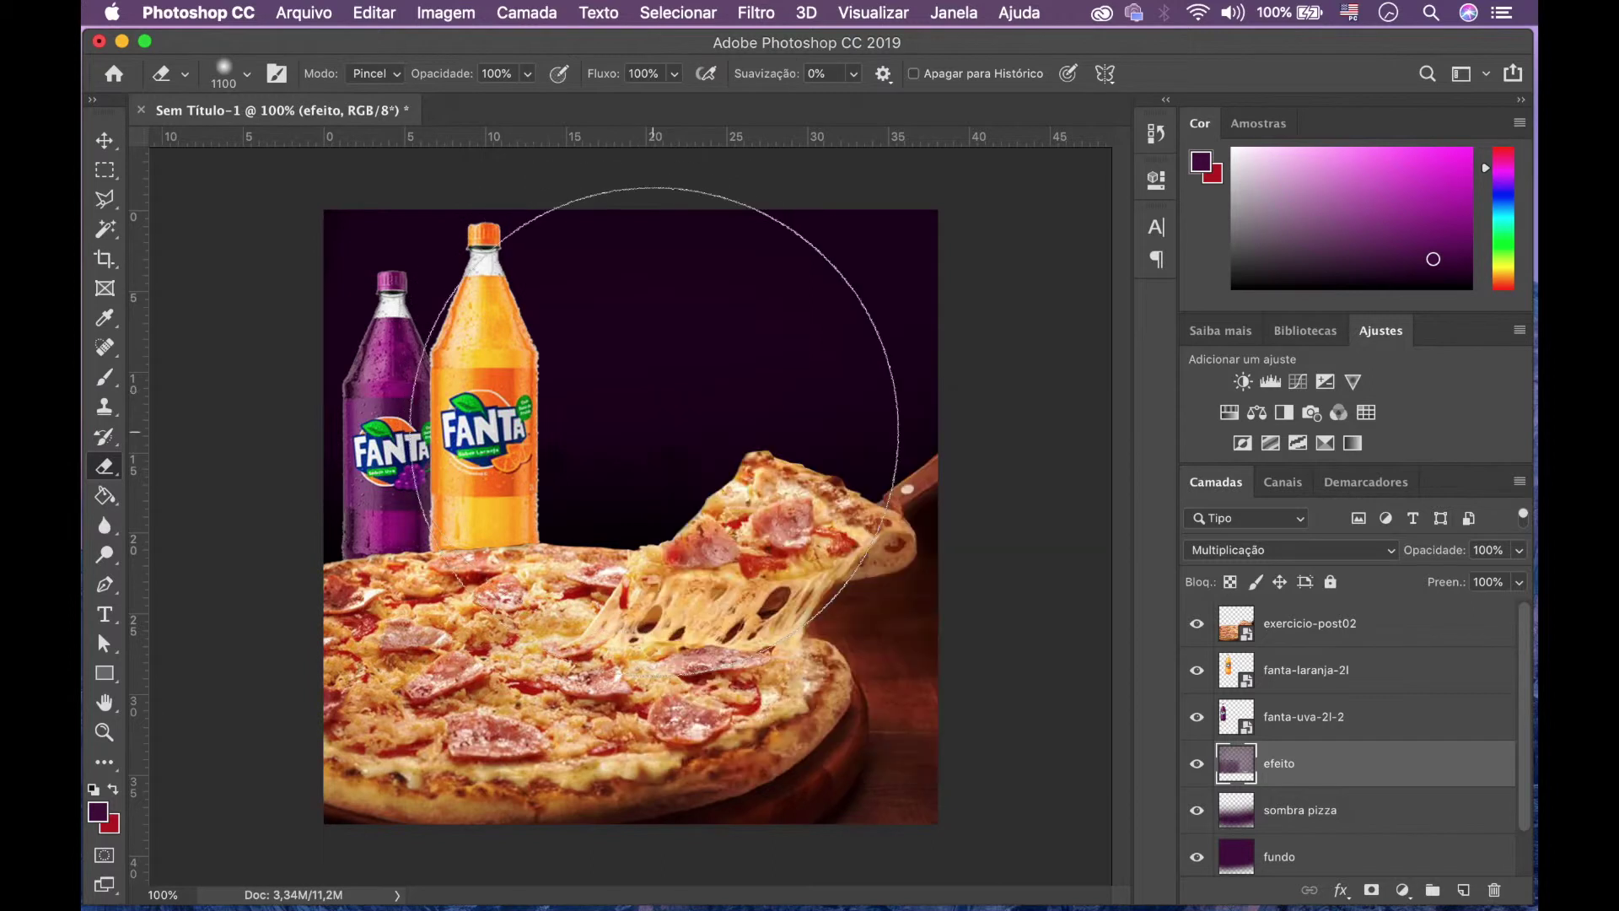
{"action": "right_click", "coordinate": [652, 438]}
{"action": "key", "text": "Escape"}
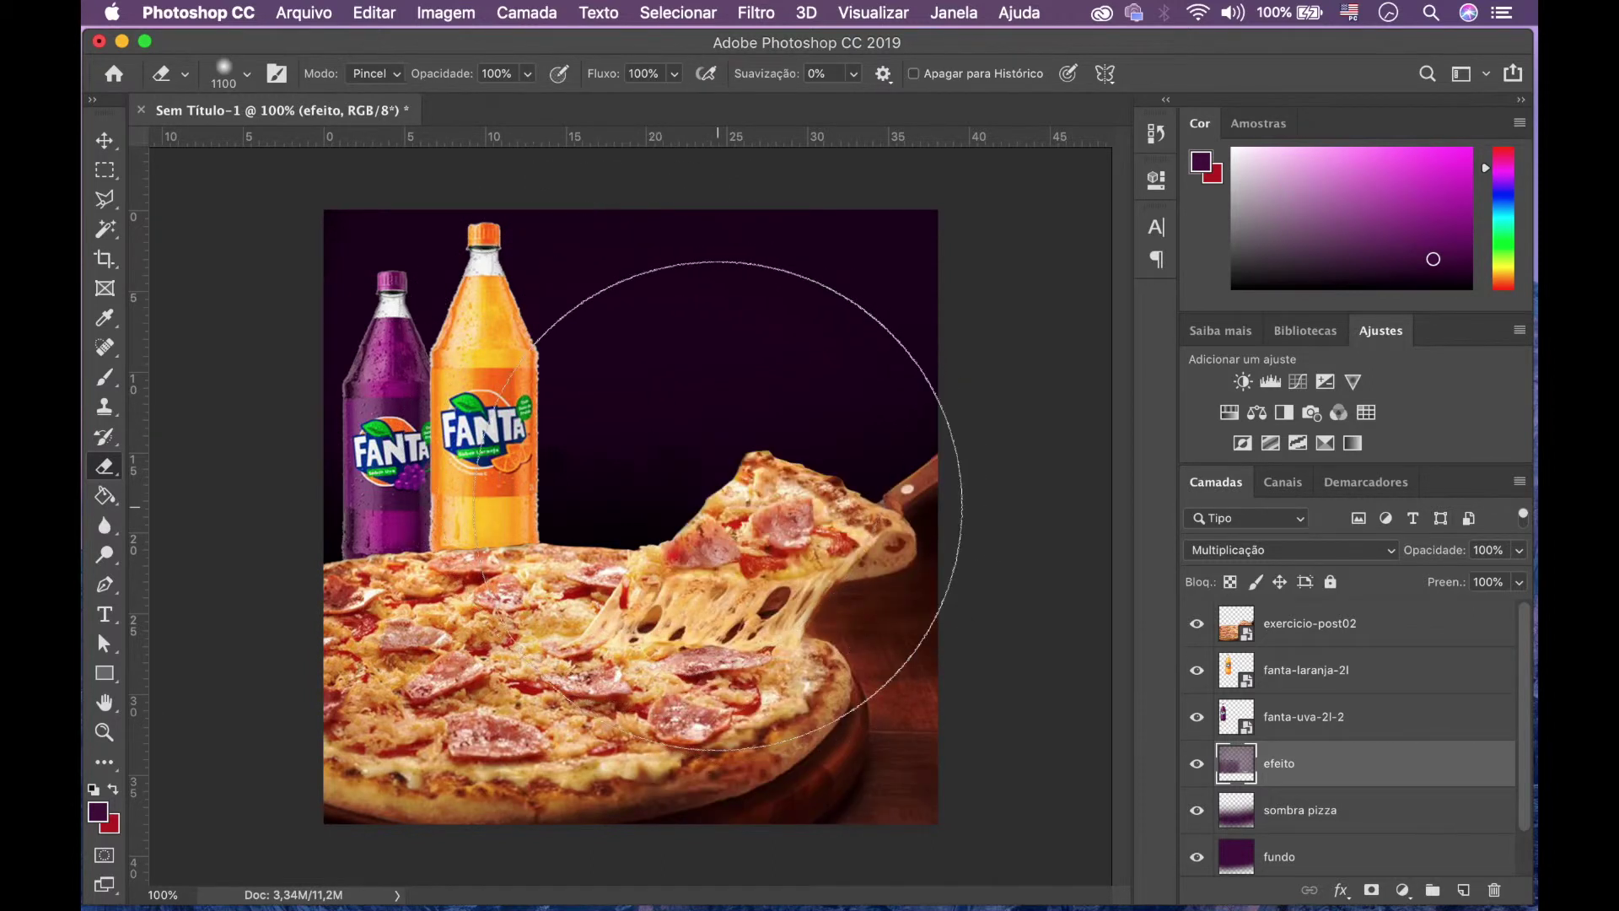
{"action": "right_click", "coordinate": [635, 465]}
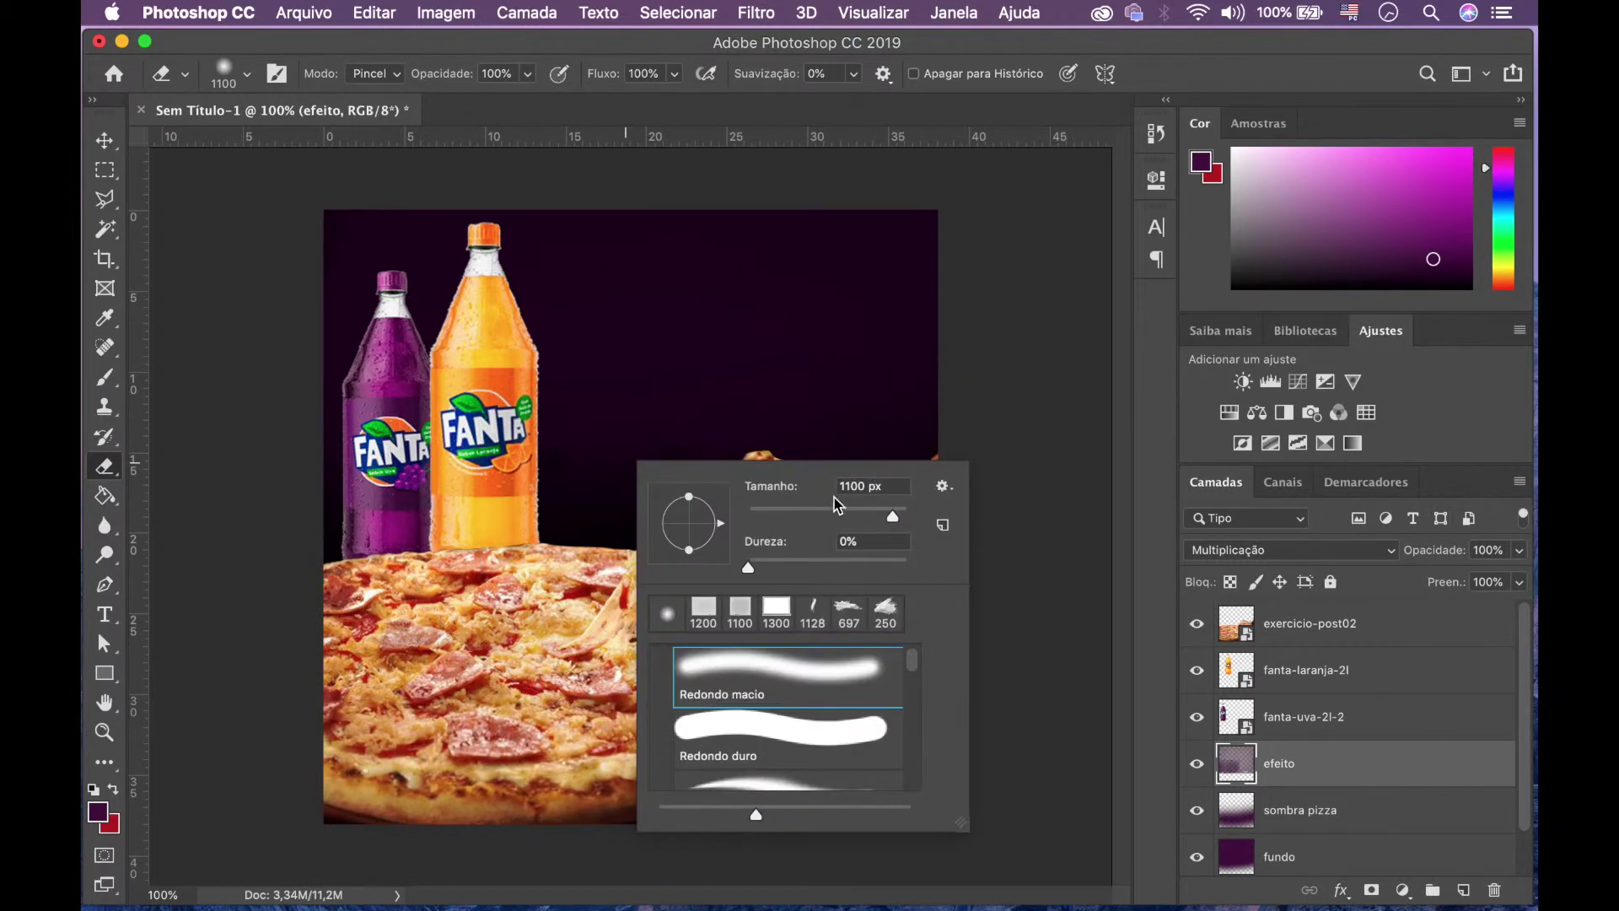
{"action": "mouse_move", "coordinate": [888, 520]}
{"action": "left_mouse_down"}
{"action": "mouse_move", "coordinate": [872, 506]}
{"action": "mouse_move", "coordinate": [884, 520]}
{"action": "left_mouse_up"}
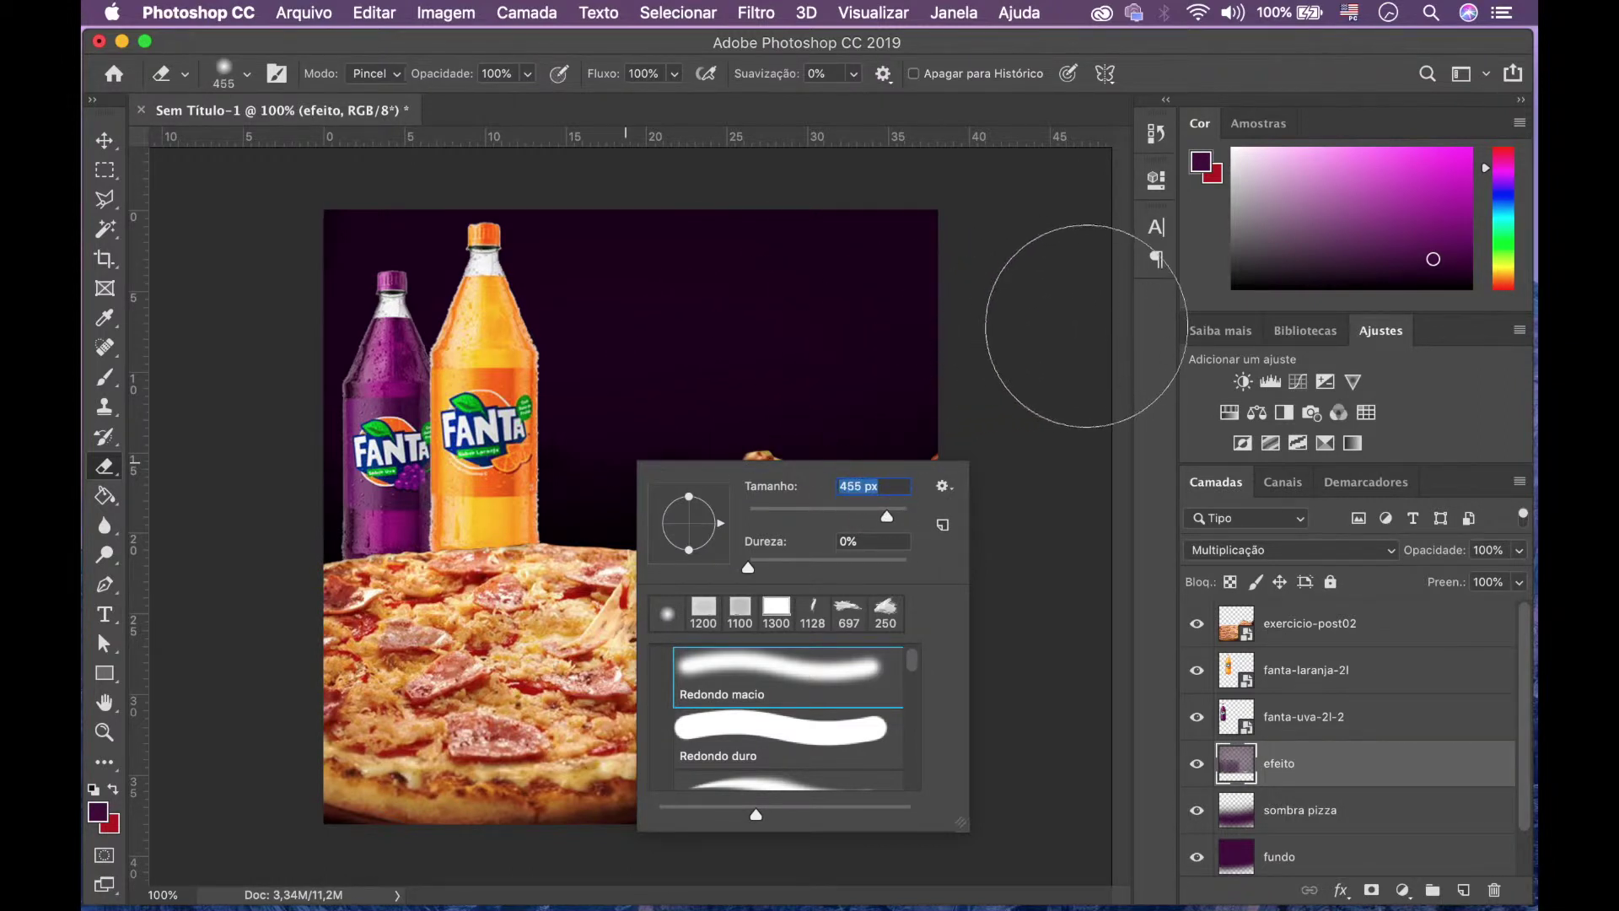
{"action": "key", "text": "Return"}
{"action": "key", "text": "bracketright"}
{"action": "key", "text": "bracketright"}
{"action": "key", "text": "bracketright"}
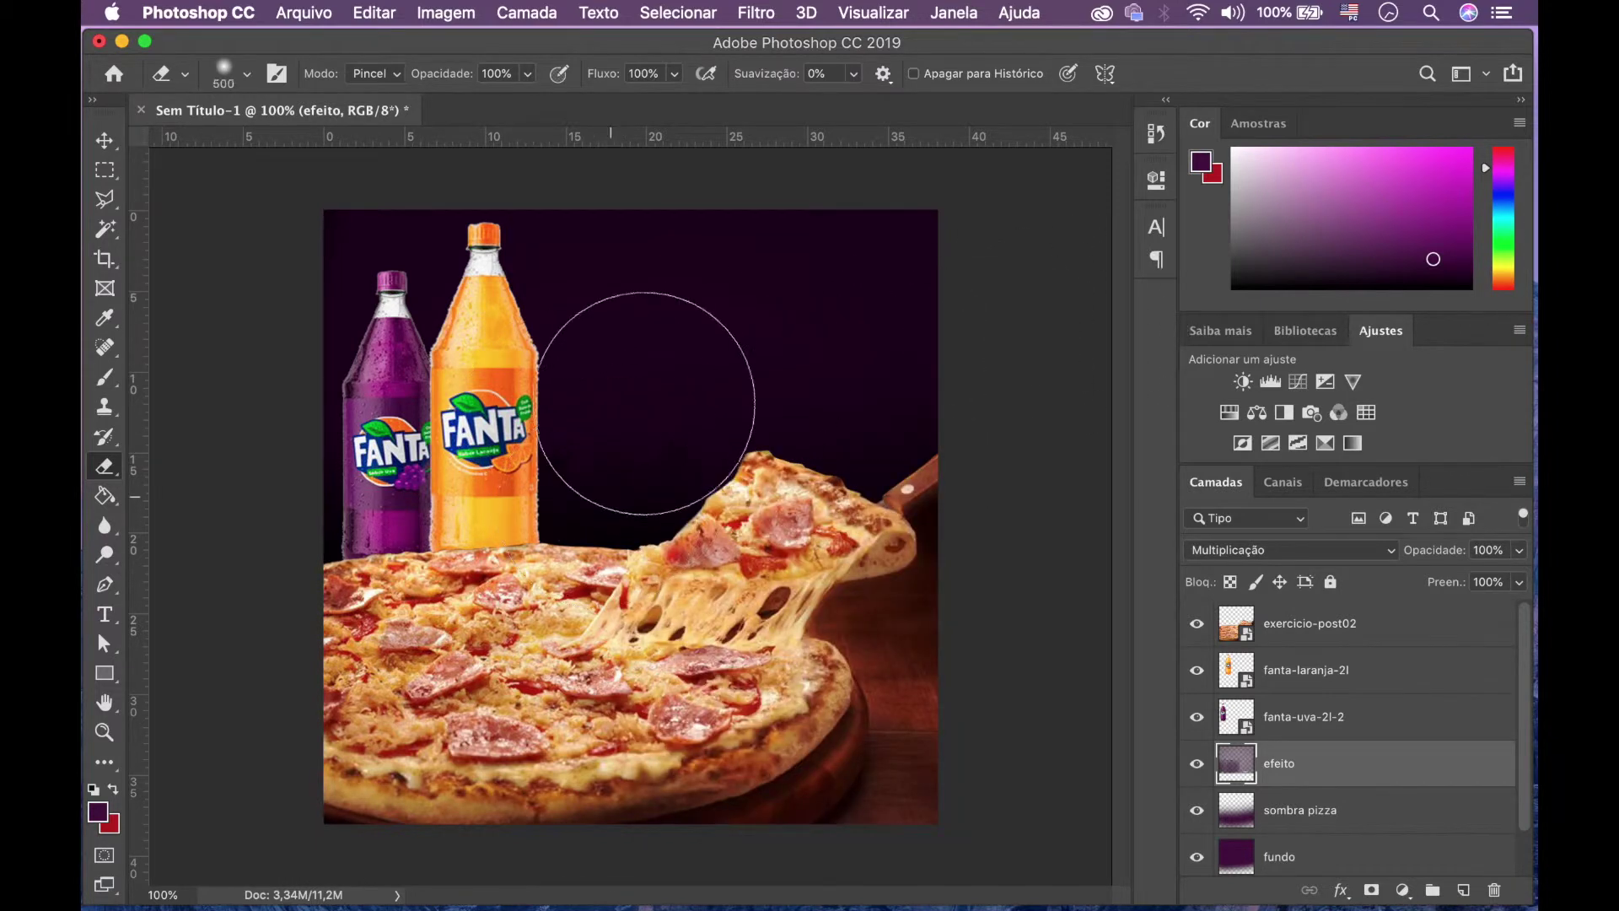
{"action": "key", "text": "bracketright"}
{"action": "key", "text": "bracketright"}
{"action": "key", "text": "bracketright"}
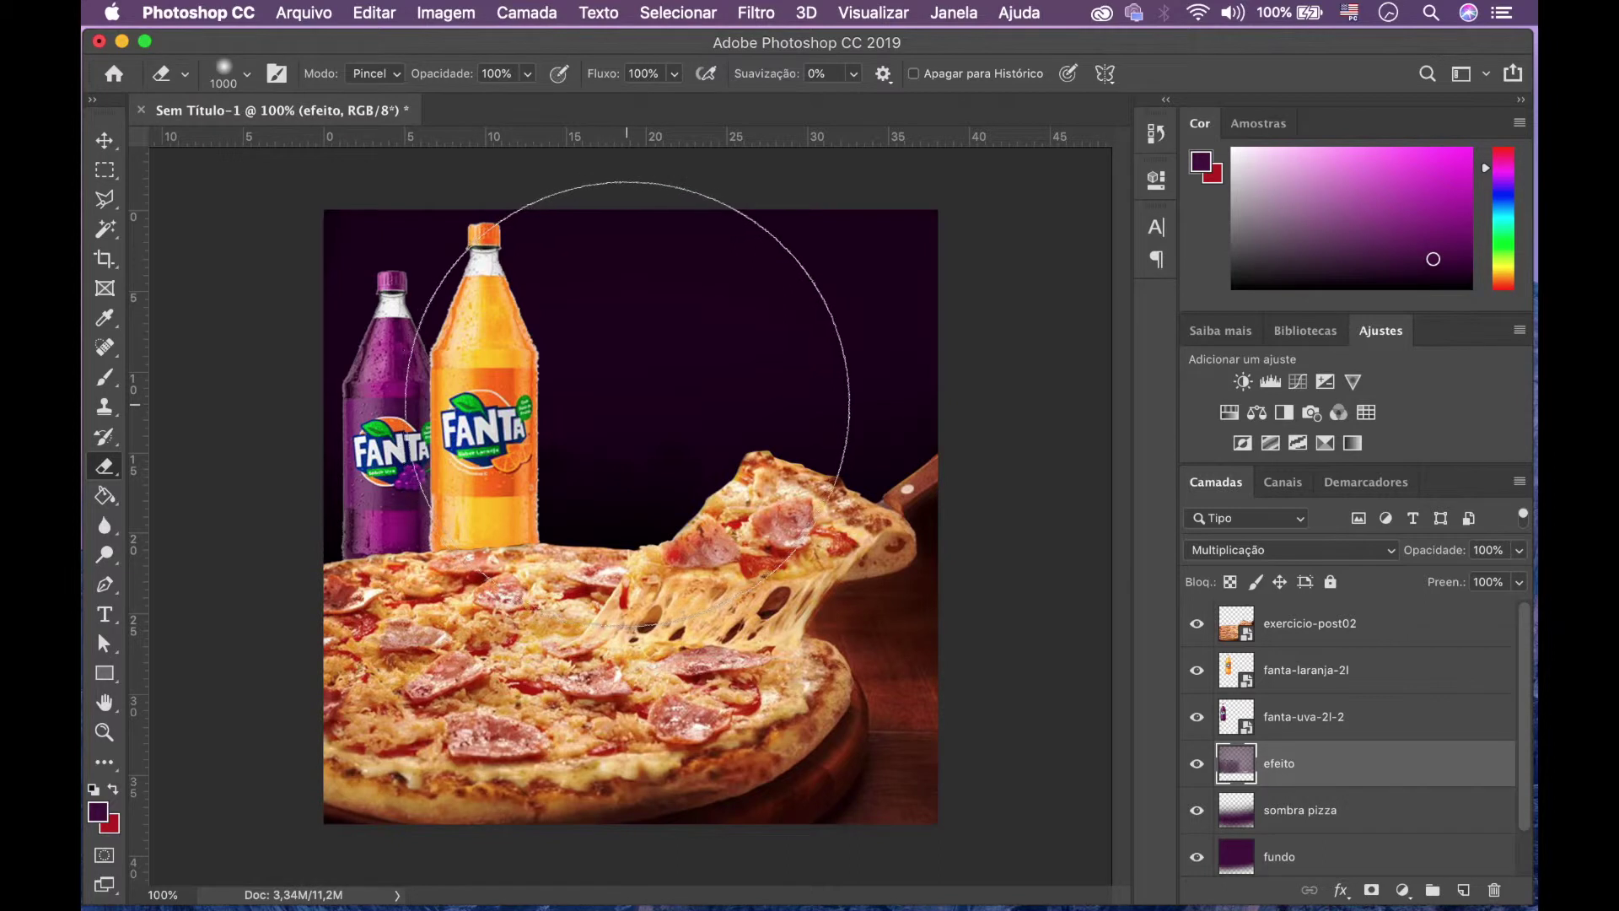
{"action": "left_click", "coordinate": [628, 404]}
{"action": "left_click", "coordinate": [625, 403]}
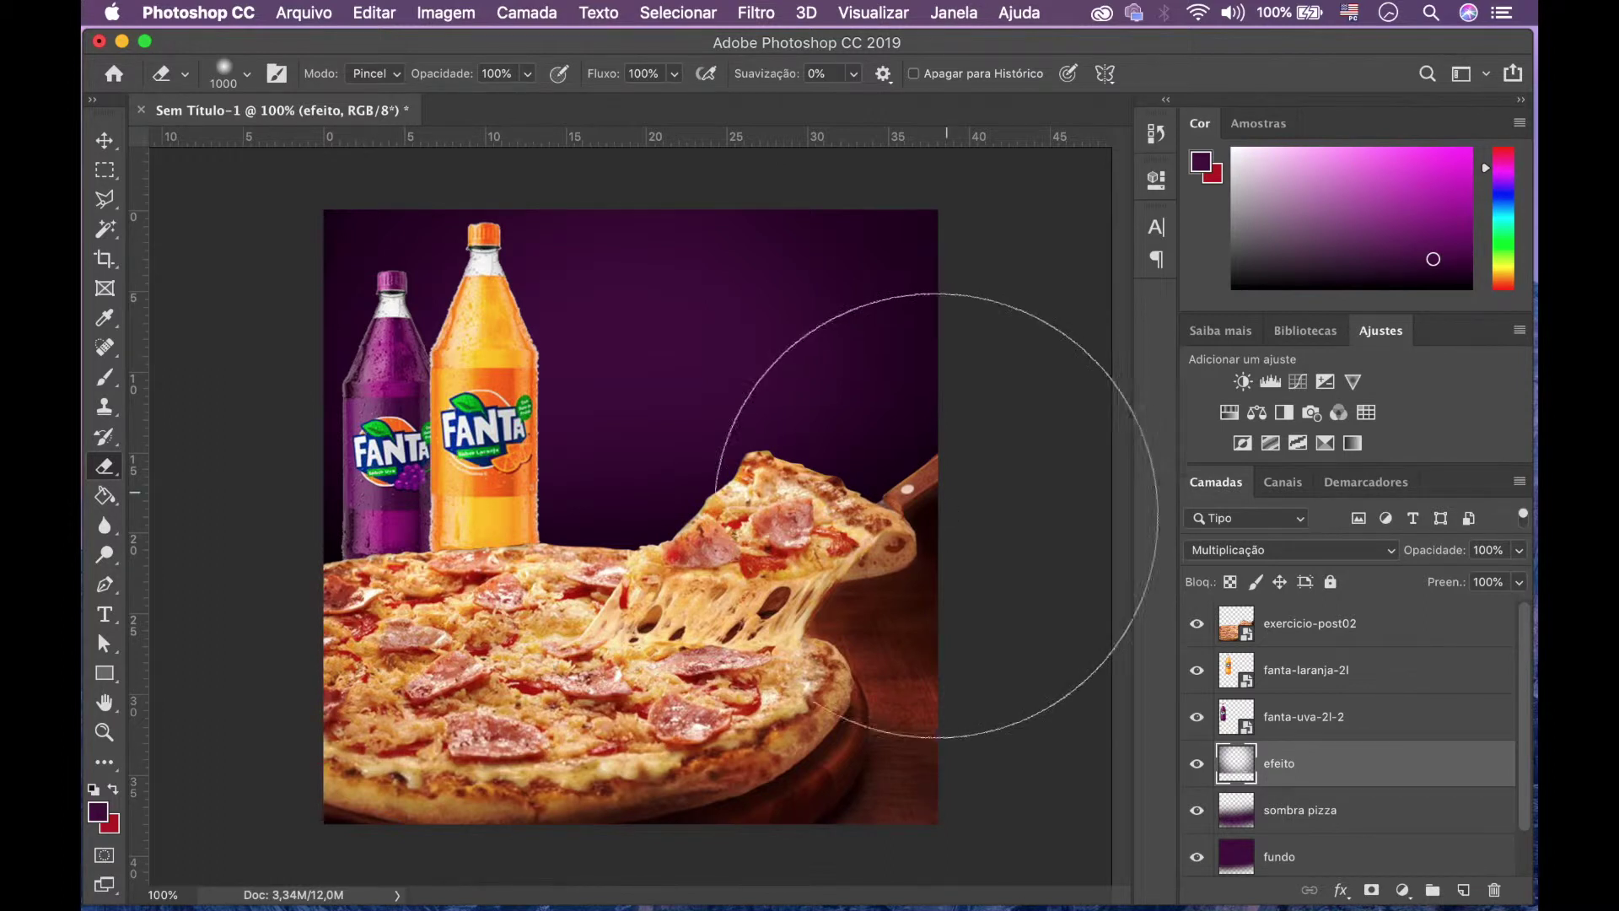
Step: Add a new layer above fanta-uva-2l-2 and name it sombra uva
{"action": "left_click", "coordinate": [1337, 722]}
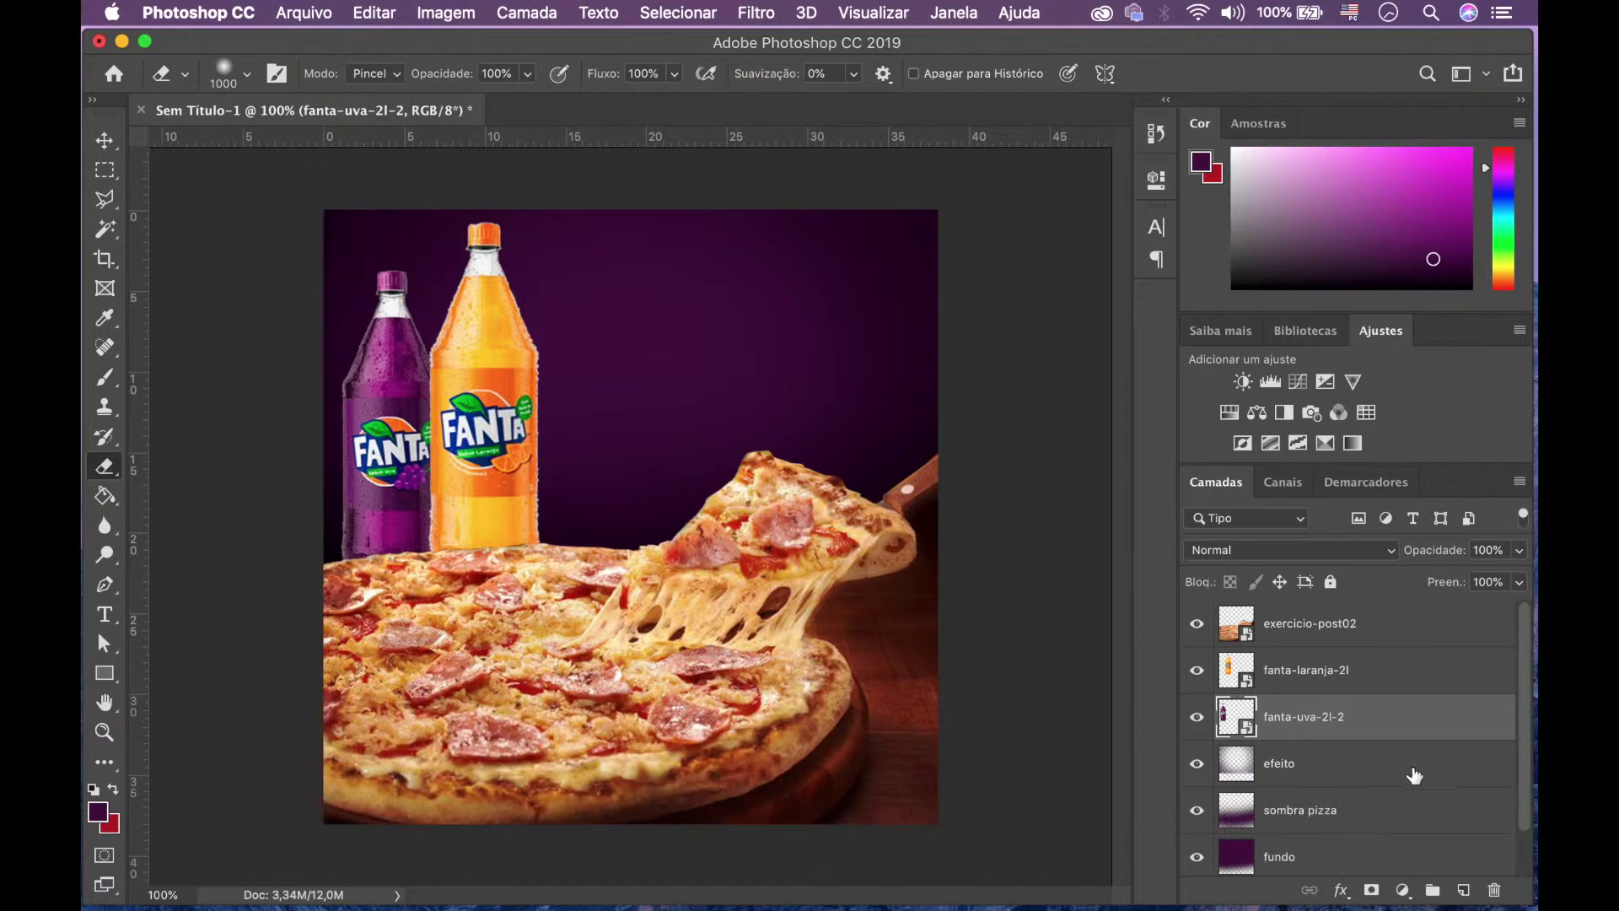
{"action": "left_click", "coordinate": [1464, 889]}
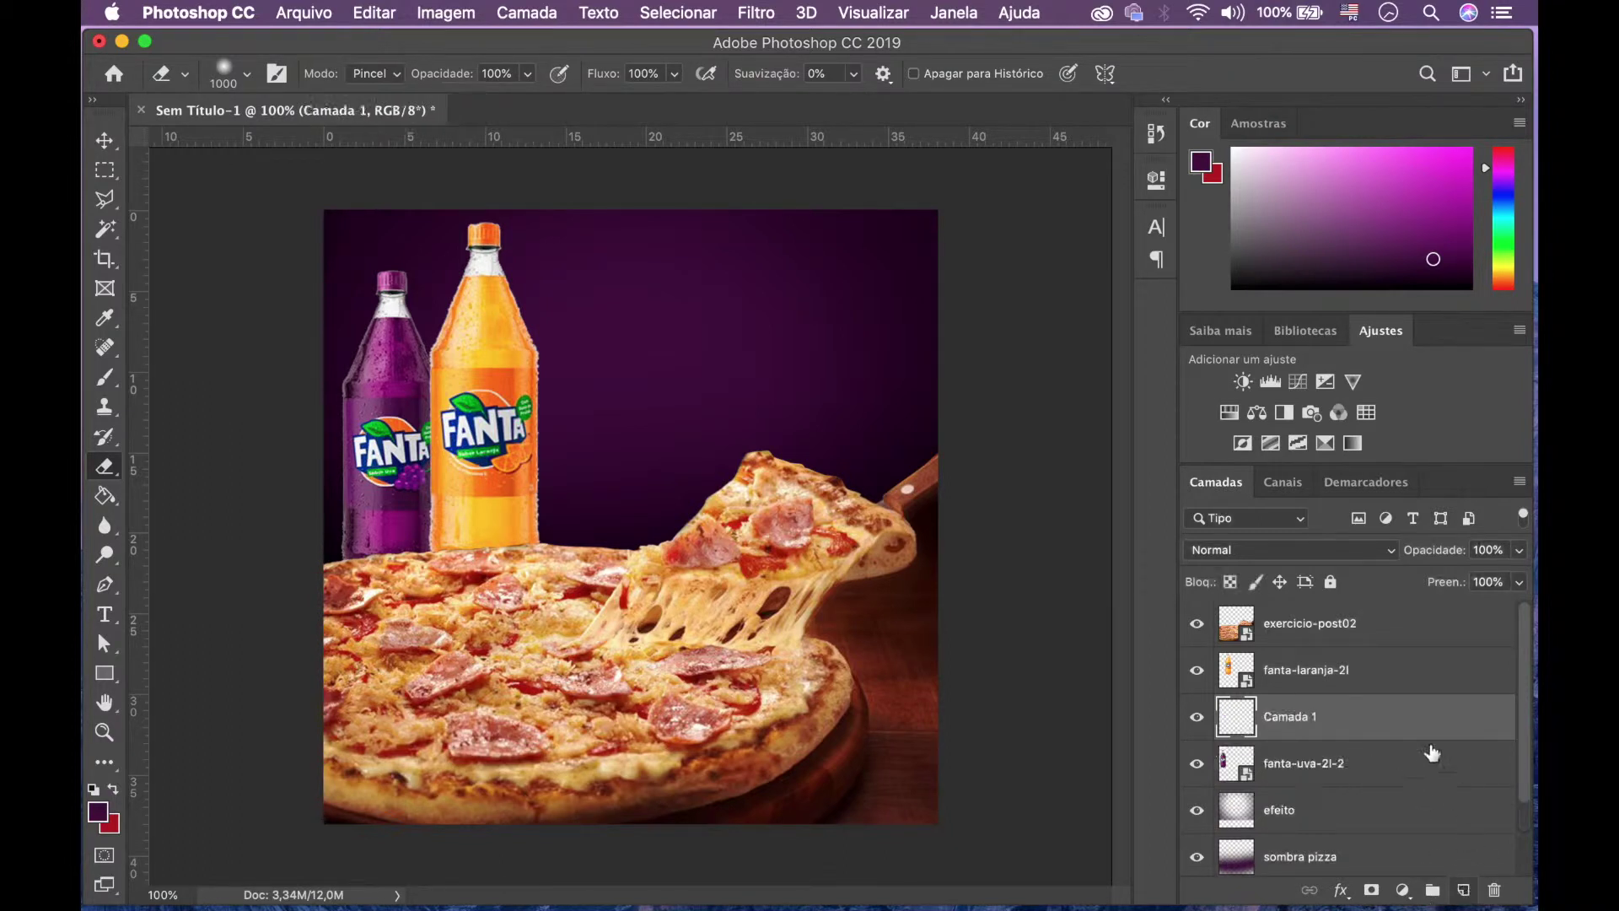
{"action": "double_click", "coordinate": [1289, 724]}
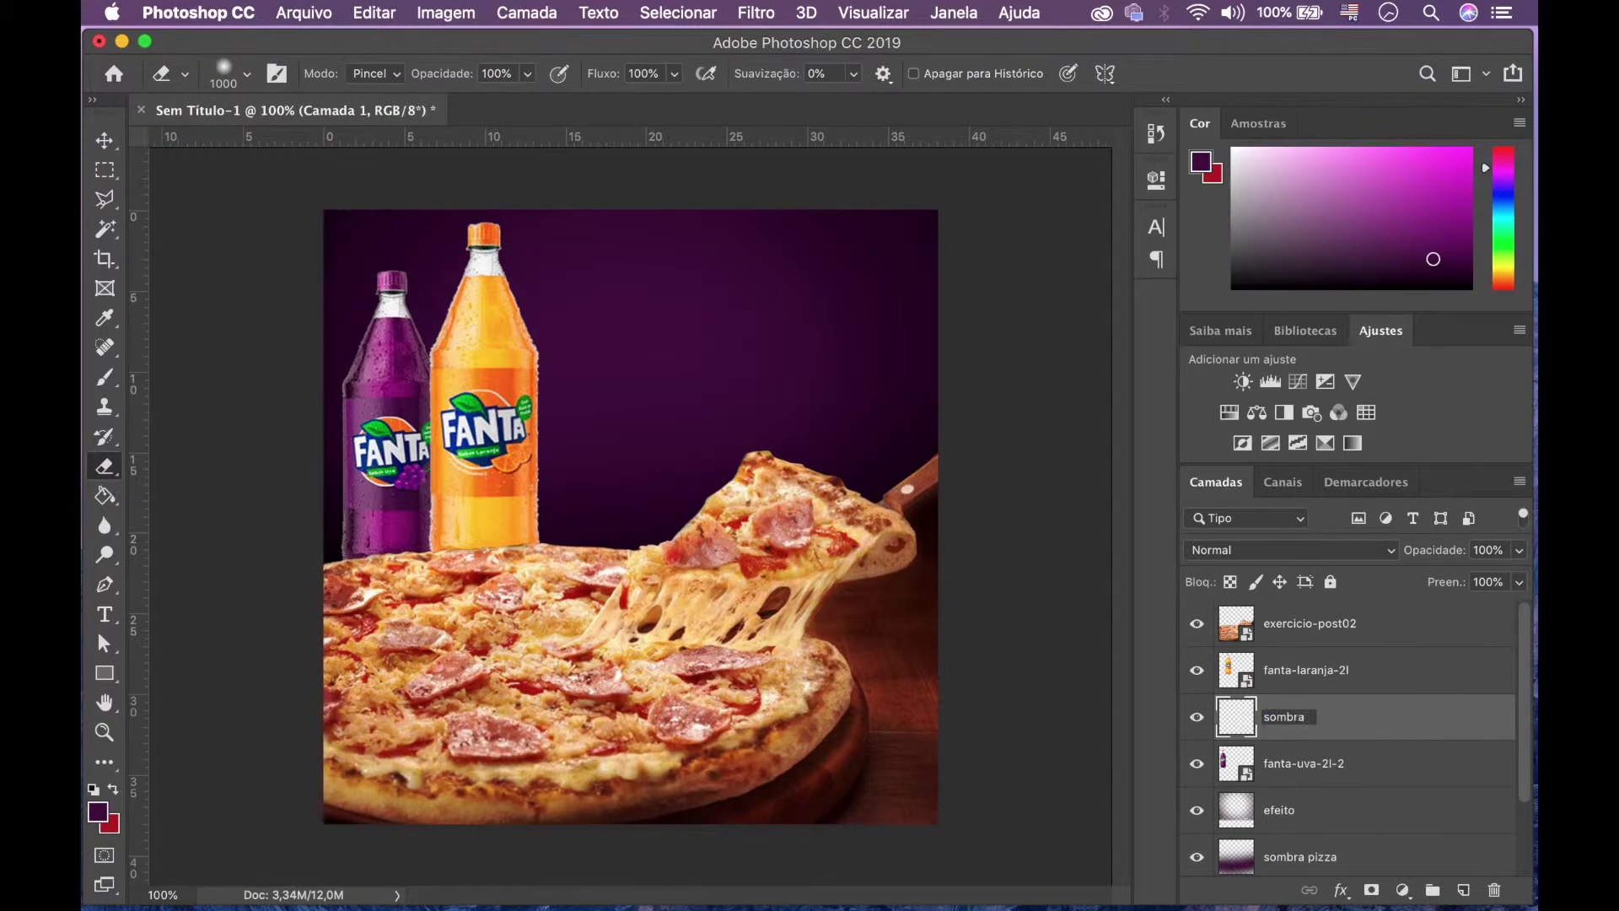
{"action": "type", "text": "sombra uva"}
{"action": "key", "text": "Return"}
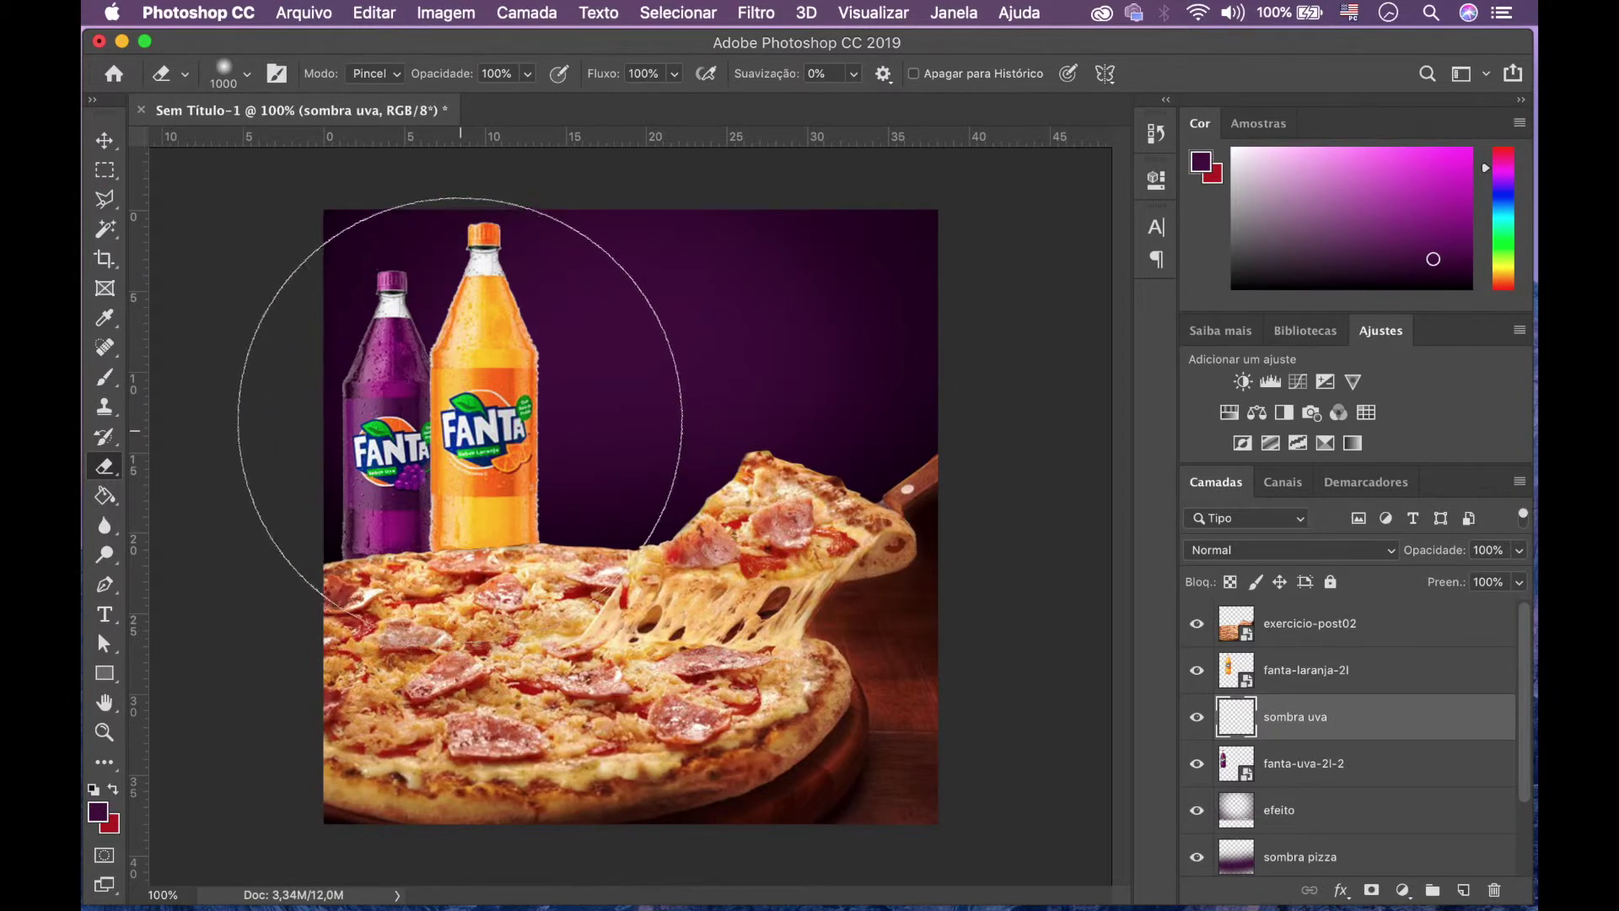
{"action": "key", "text": "bracketleft"}
{"action": "key", "text": "bracketleft"}
{"action": "key", "text": "bracketleft"}
{"action": "key", "text": "bracketleft"}
{"action": "key", "text": "bracketleft"}
{"action": "key", "text": "bracketleft"}
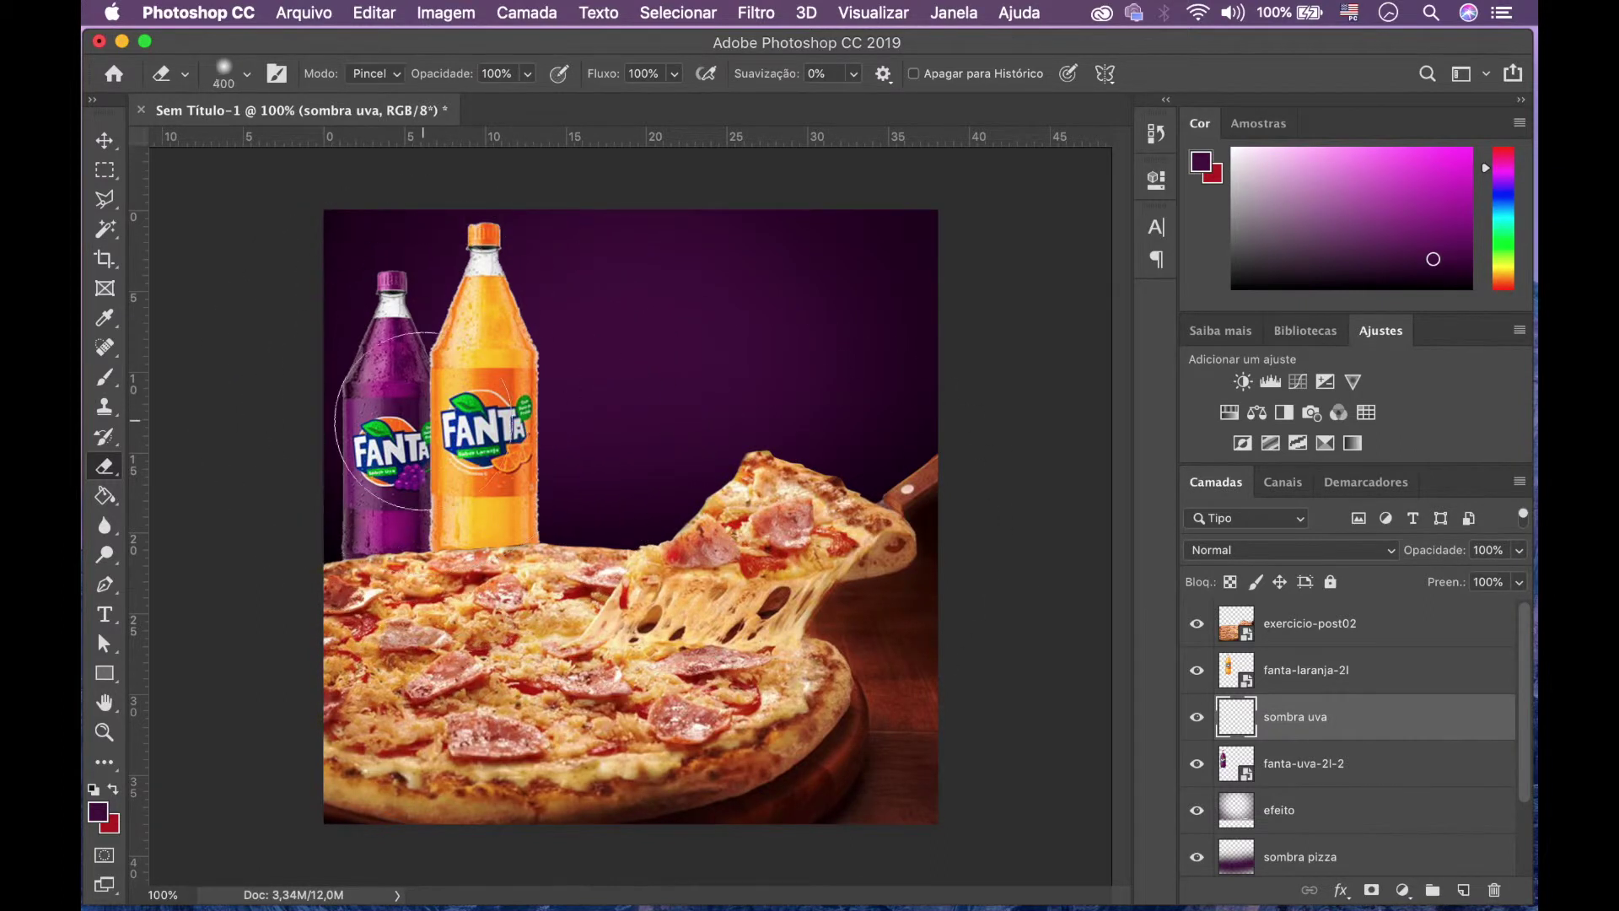
{"action": "key", "text": "bracketright"}
{"action": "key", "text": "bracketright"}
{"action": "key", "text": "bracketright"}
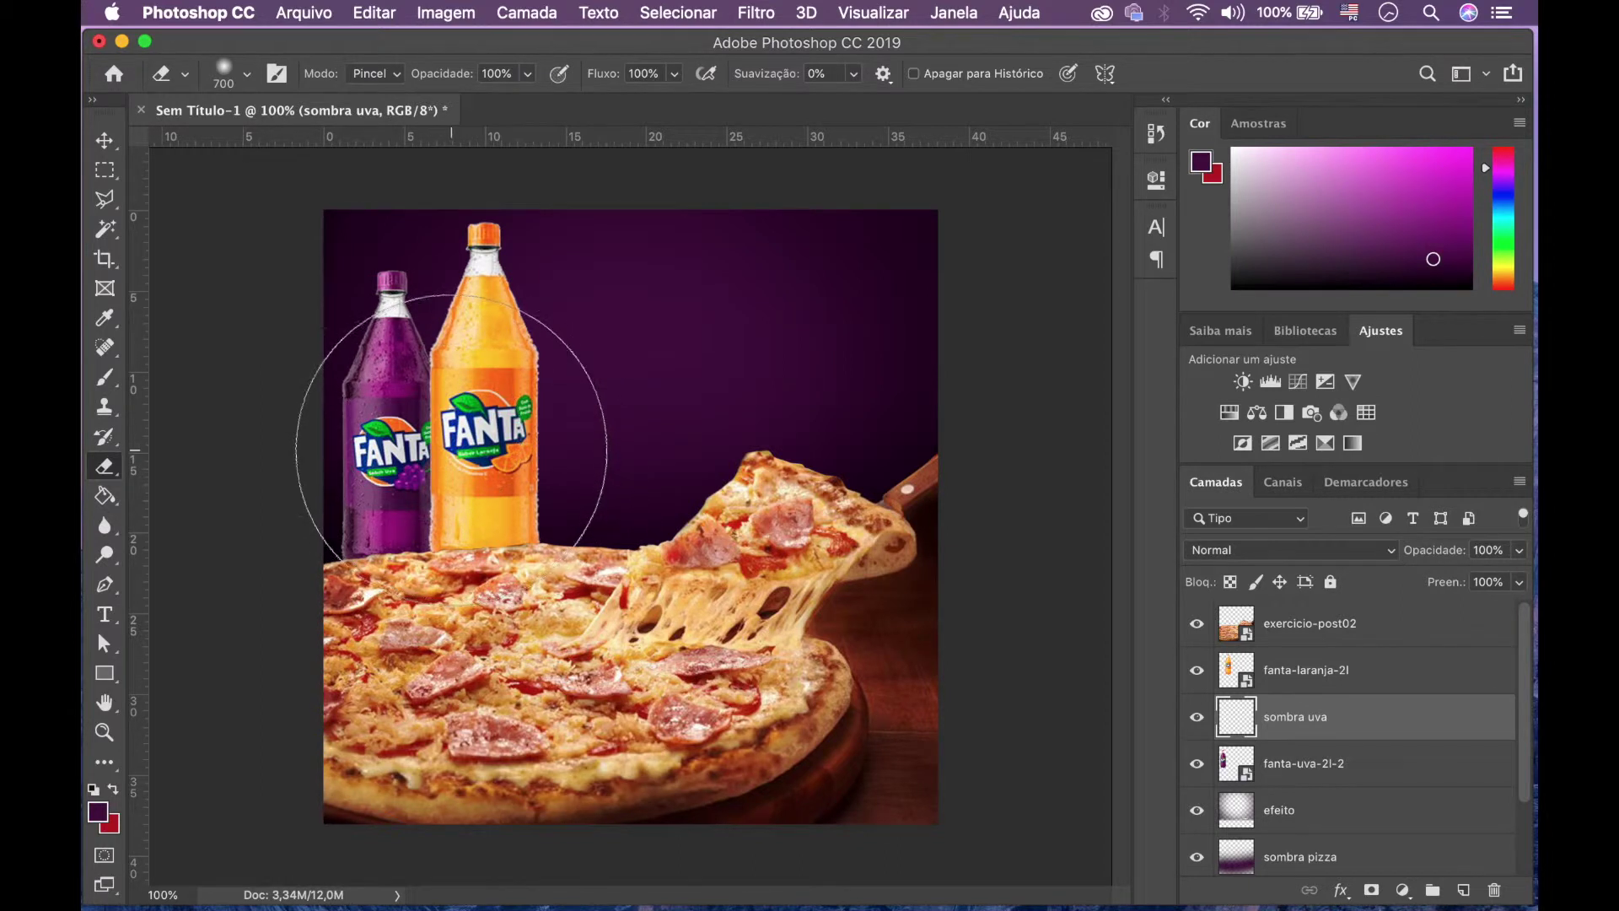
Step: Paint a shadow down the grape bottle beside the orange bottle on the sombra uva layer, using the Redondo macio brush at 100 px
{"action": "key", "text": "b"}
{"action": "right_click", "coordinate": [649, 479]}
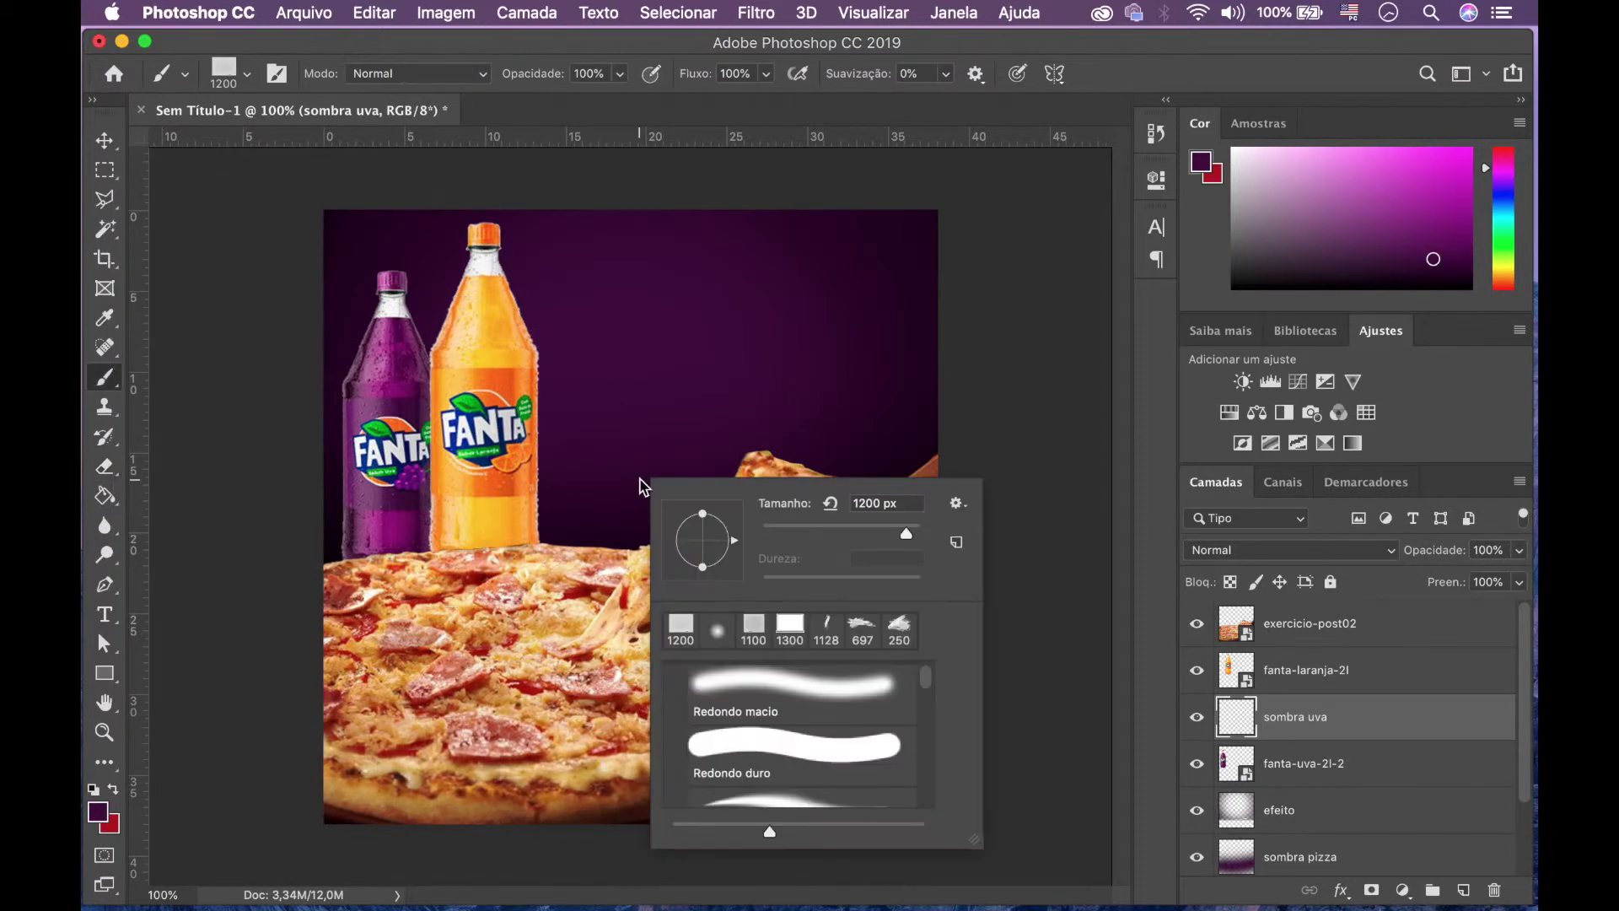
{"action": "scroll", "coordinate": [800, 692], "scroll_direction": "up", "scroll_amount": 1}
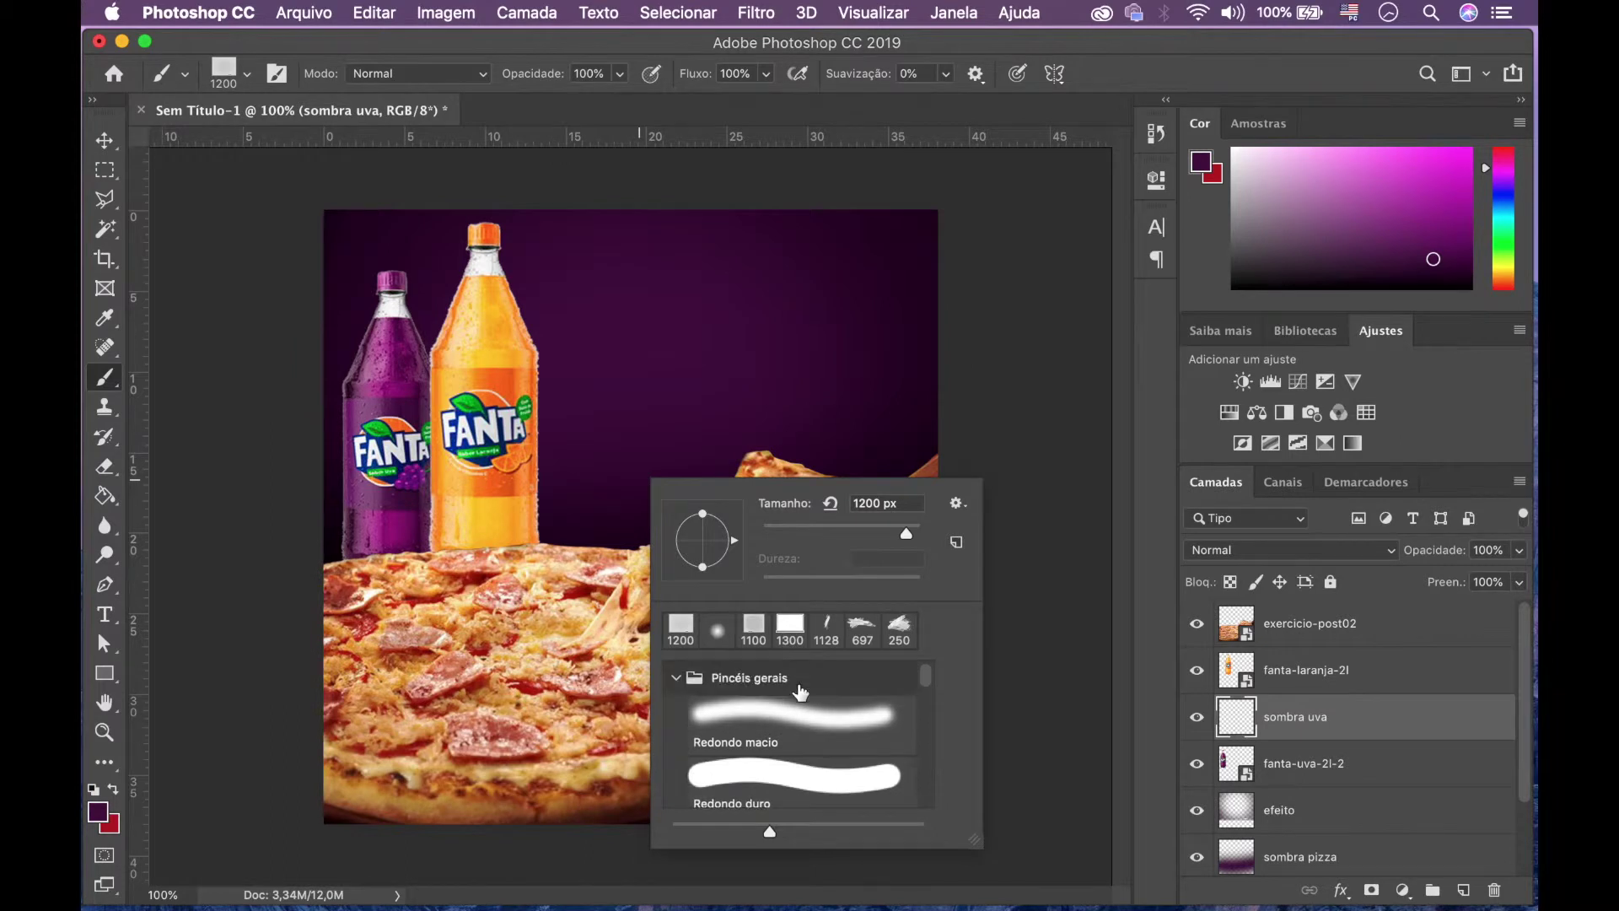
{"action": "left_click", "coordinate": [778, 718]}
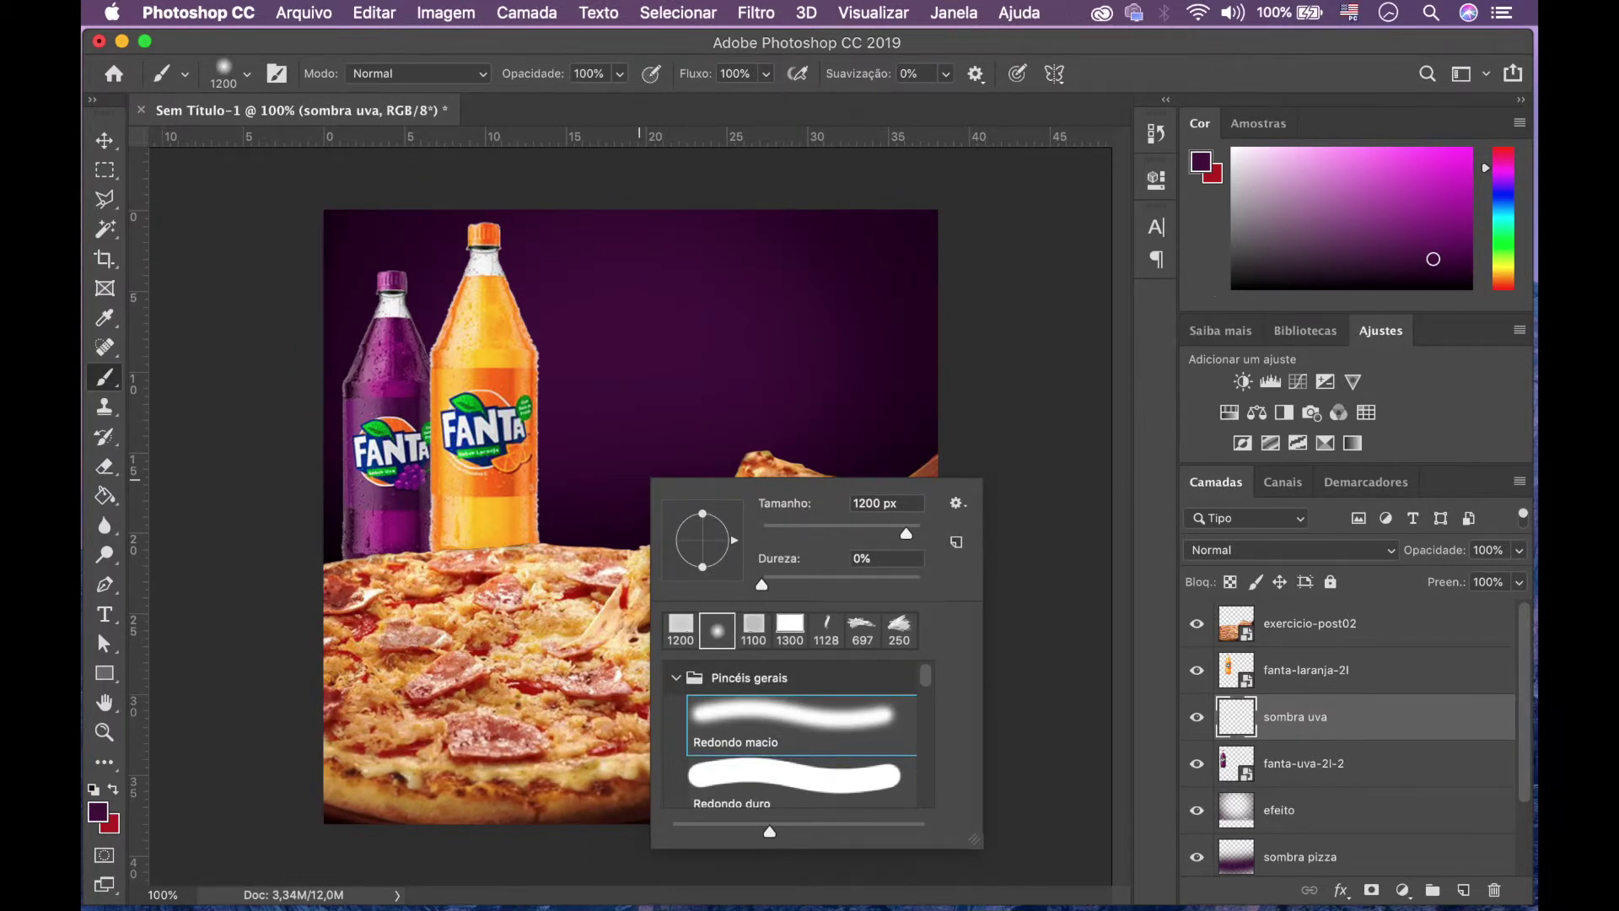
{"action": "left_click", "coordinate": [1002, 121]}
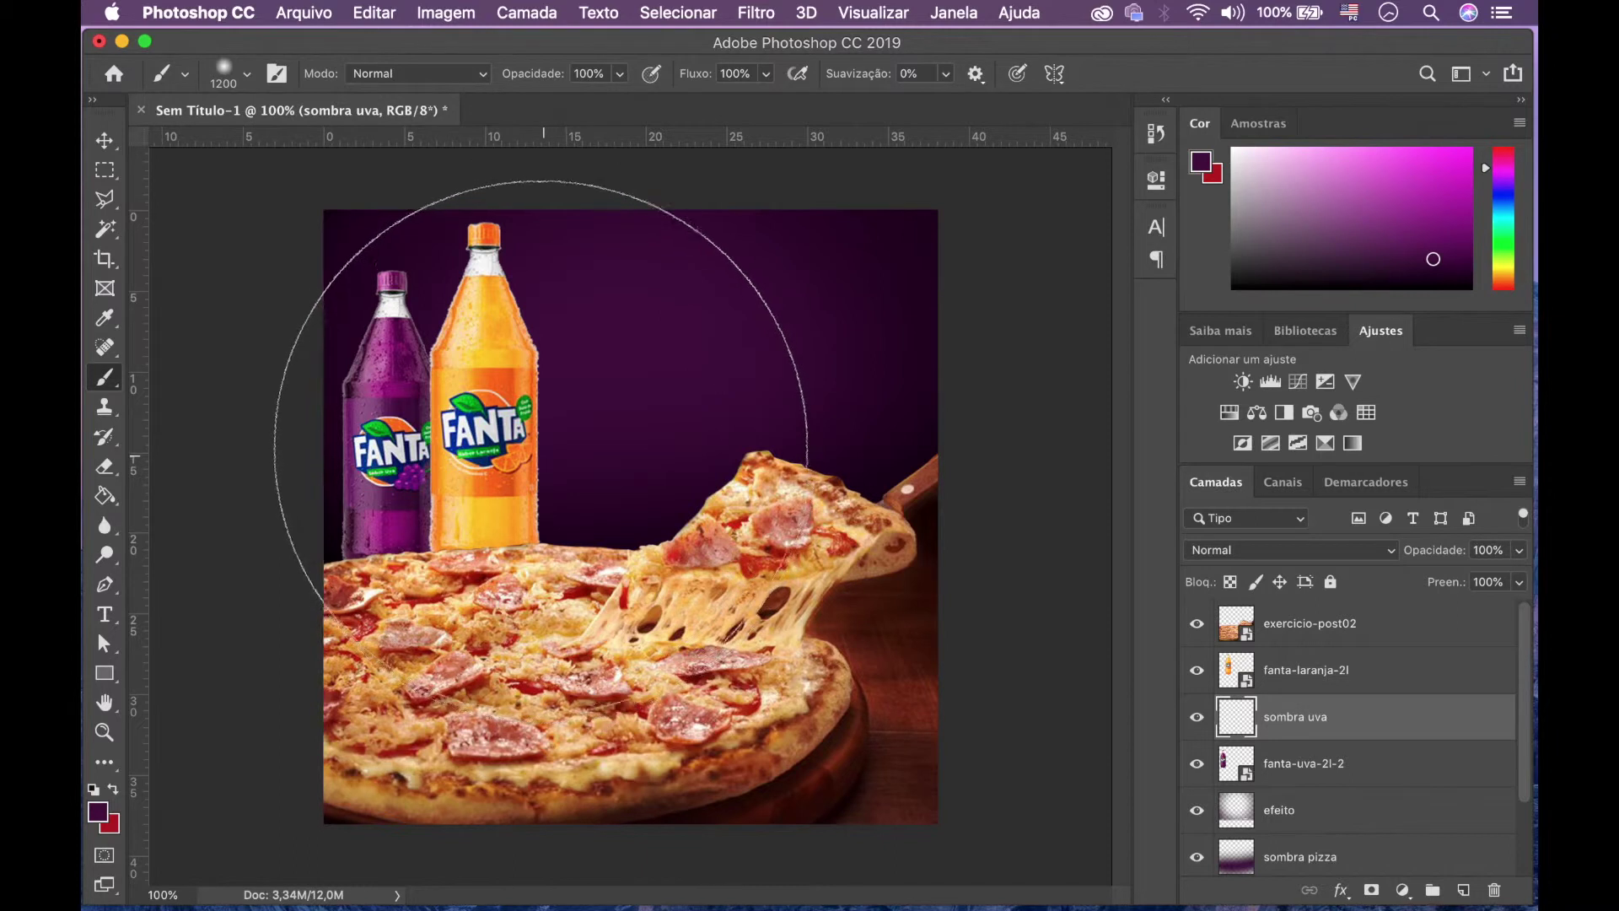
{"action": "key", "text": "bracketleft"}
{"action": "key", "text": "bracketleft"}
{"action": "key", "text": "bracketleft"}
{"action": "key", "text": "bracketleft"}
{"action": "key", "text": "bracketleft"}
{"action": "key", "text": "bracketleft"}
{"action": "key", "text": "bracketleft"}
{"action": "key", "text": "bracketleft"}
{"action": "key", "text": "bracketleft"}
{"action": "key", "text": "bracketleft"}
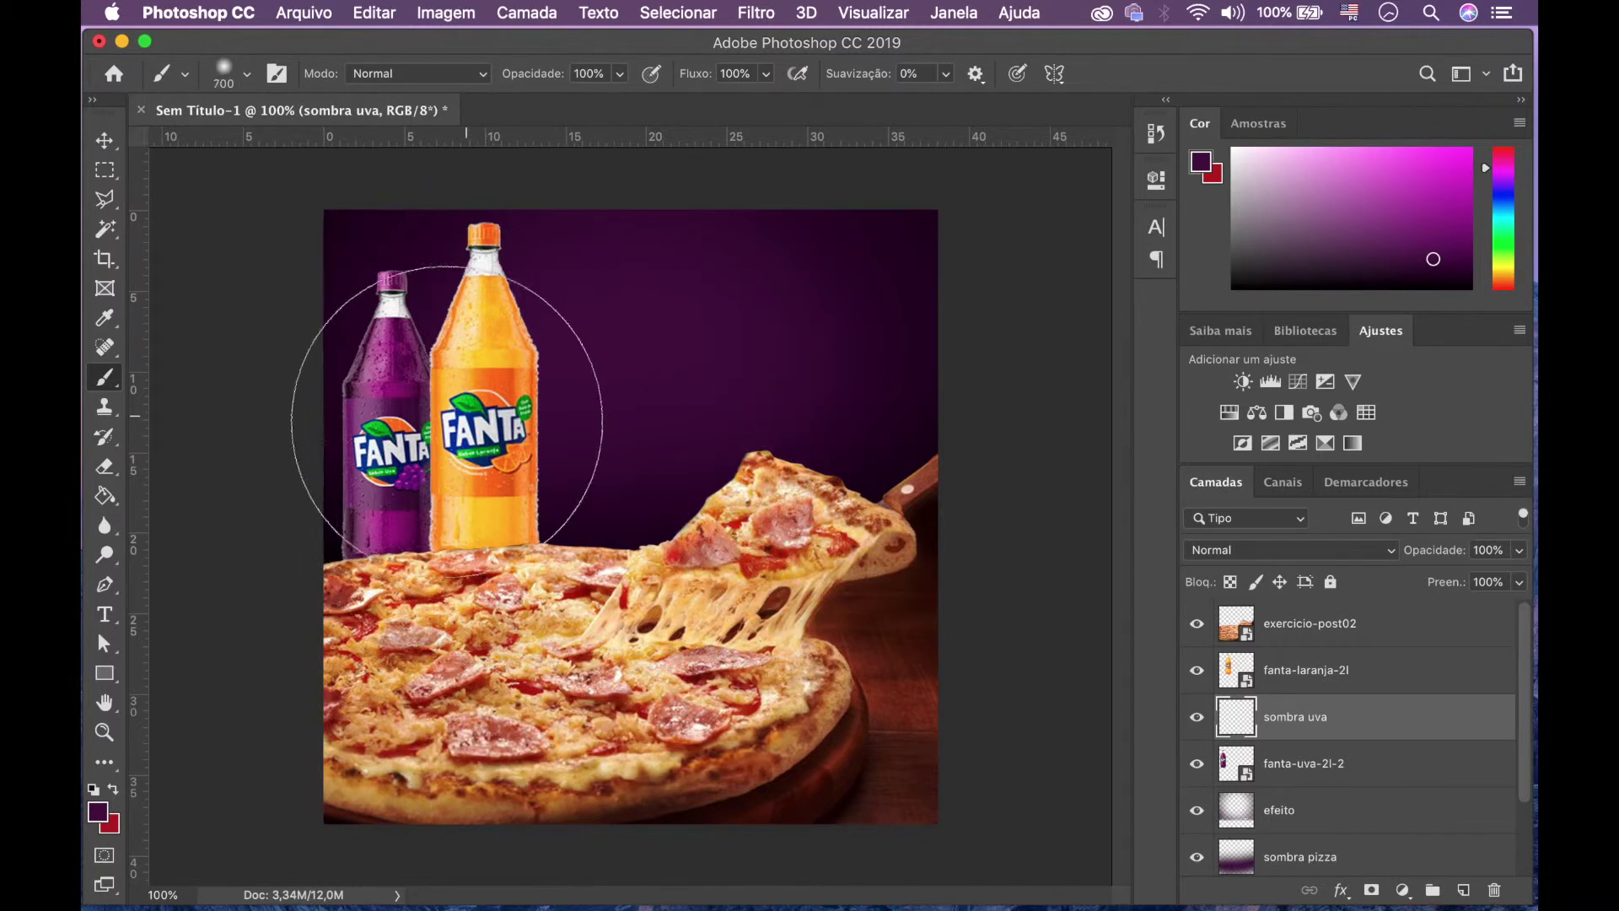
{"action": "key", "text": "bracketleft"}
{"action": "key", "text": "bracketleft"}
{"action": "key", "text": "bracketleft"}
{"action": "key", "text": "bracketleft"}
{"action": "key", "text": "bracketleft"}
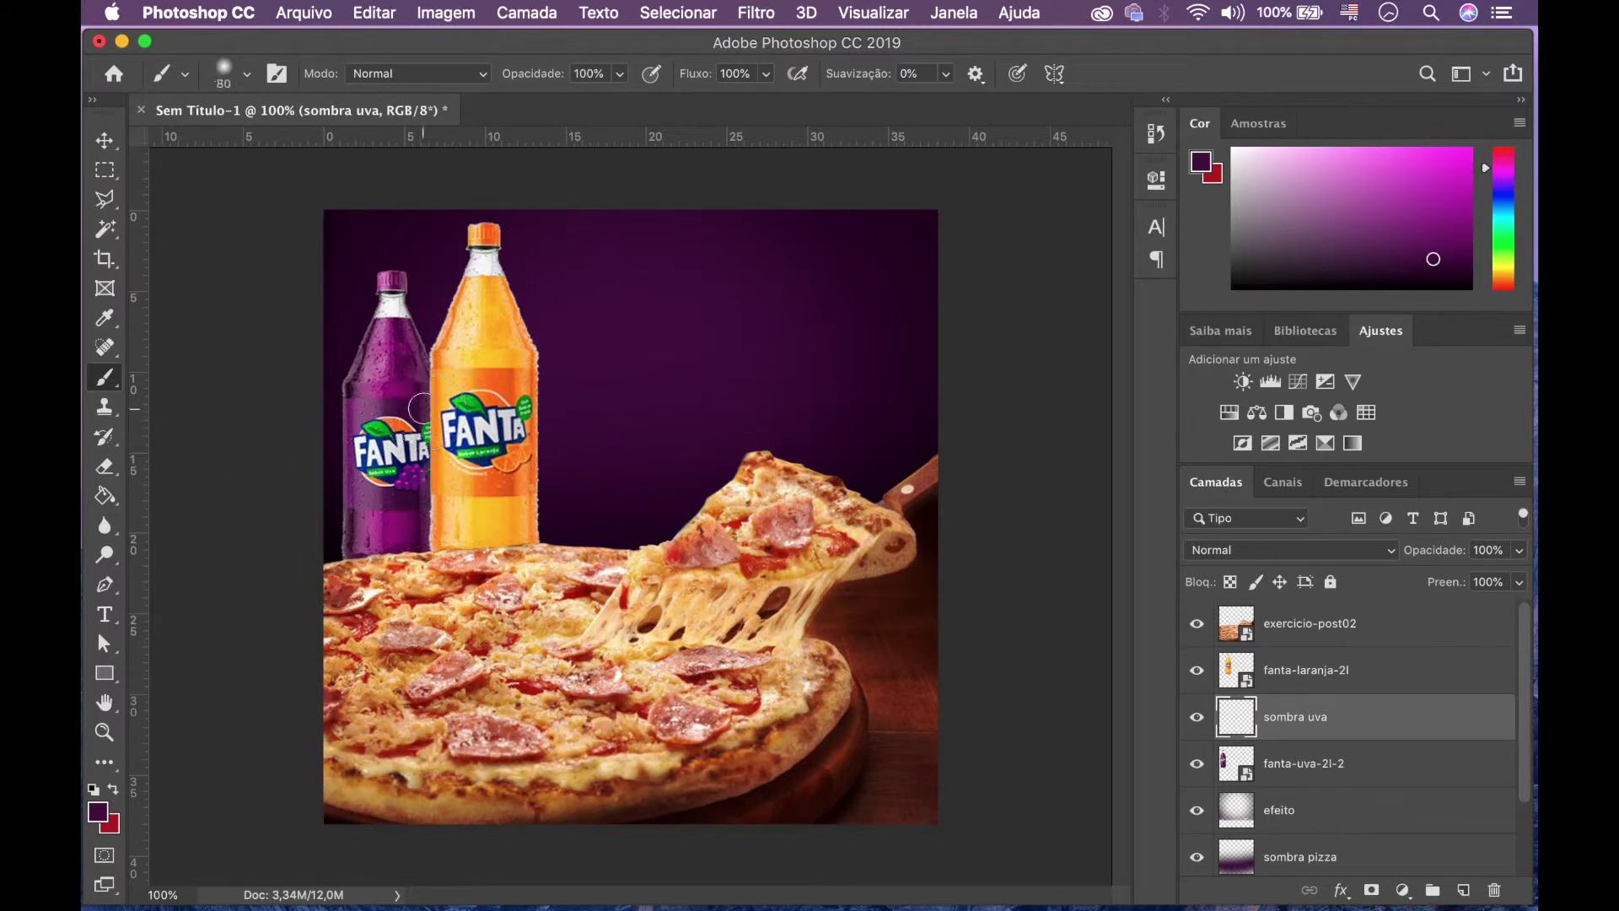
{"action": "key", "text": "bracketright"}
{"action": "key", "text": "bracketright"}
{"action": "left_click_drag", "start_coordinate": [435, 383], "coordinate": [434, 508]}
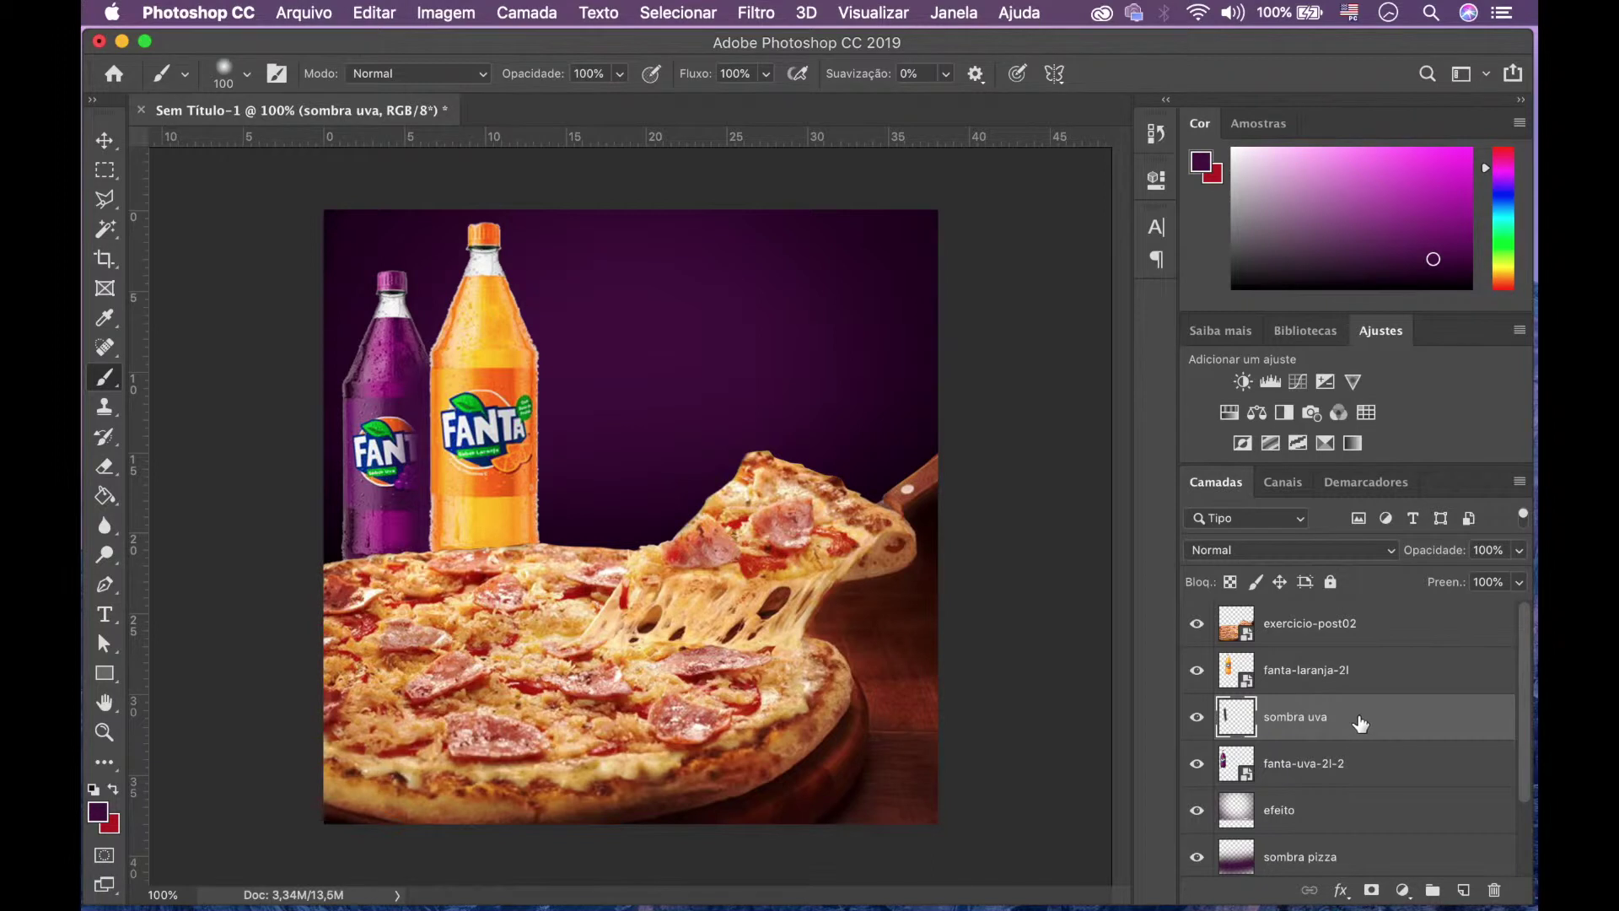
Step: Set the sombra uva layer's blend mode to Multiplicação and its opacity to 72%
{"action": "left_click", "coordinate": [1318, 558]}
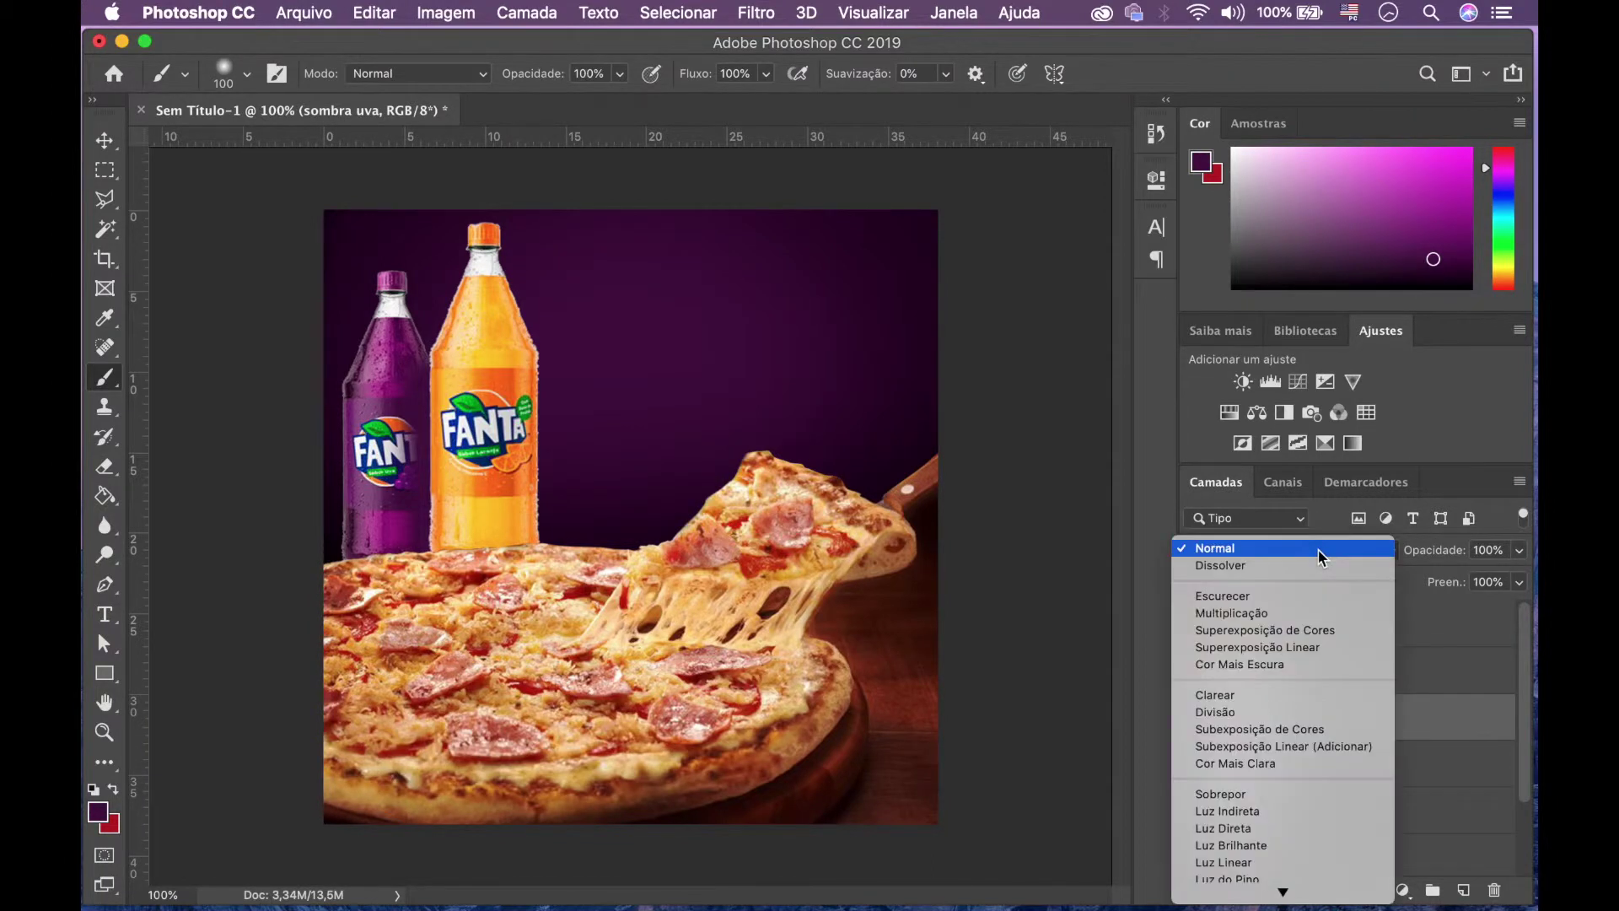
{"action": "left_click", "coordinate": [1312, 620]}
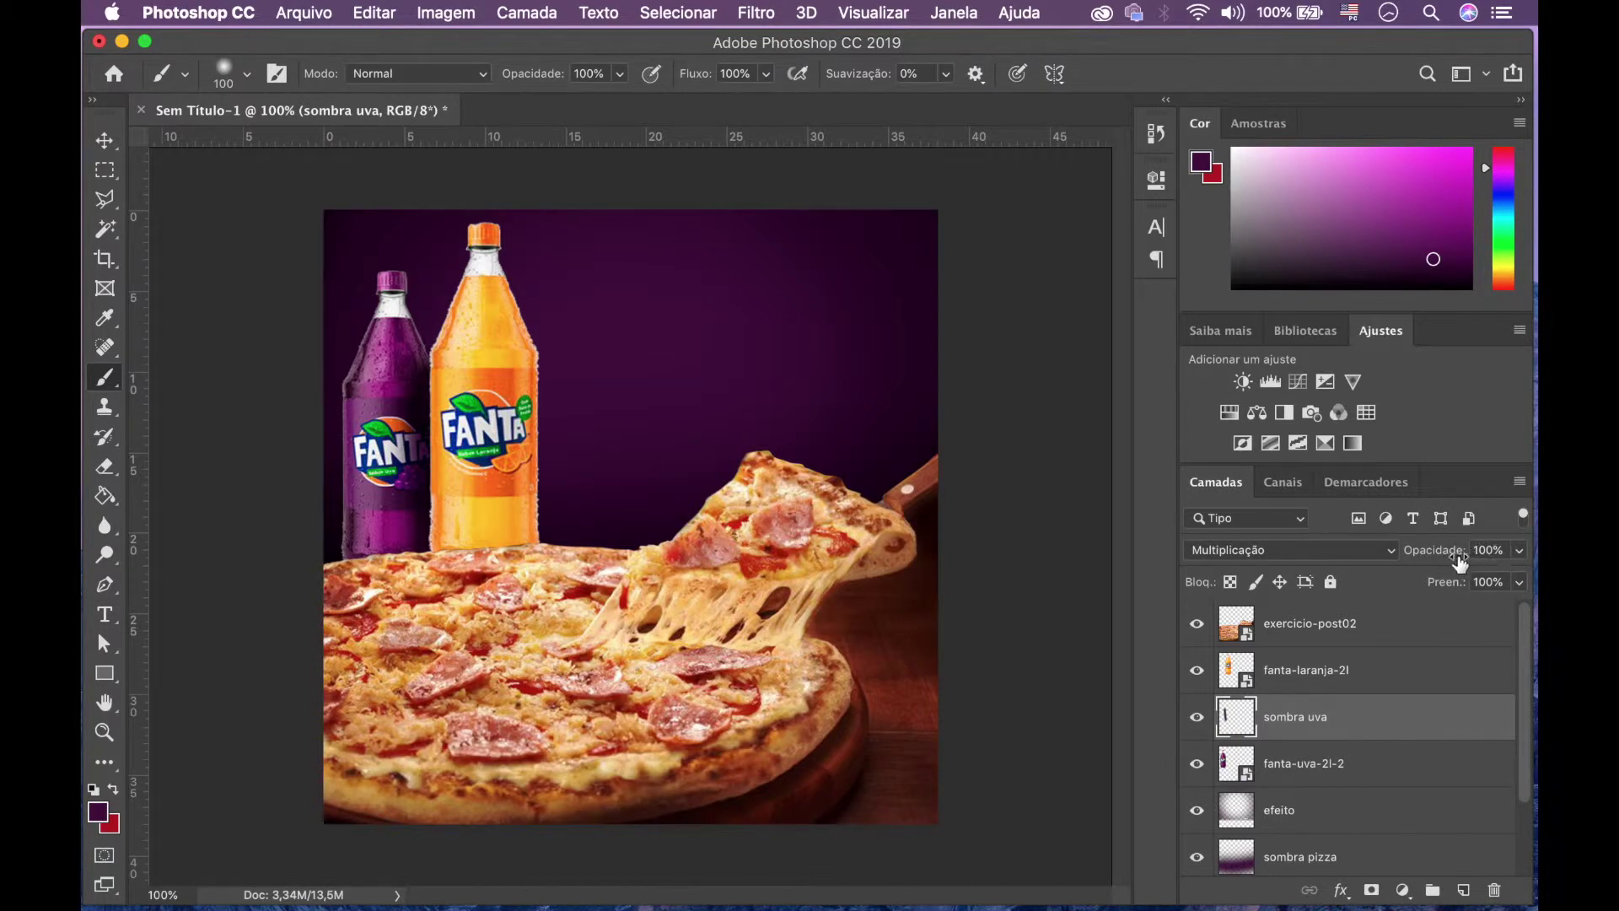
{"action": "left_click", "coordinate": [1519, 558]}
{"action": "mouse_move", "coordinate": [1518, 585]}
{"action": "left_mouse_down"}
{"action": "mouse_move", "coordinate": [1473, 581]}
{"action": "mouse_move", "coordinate": [1486, 587]}
{"action": "left_mouse_up"}
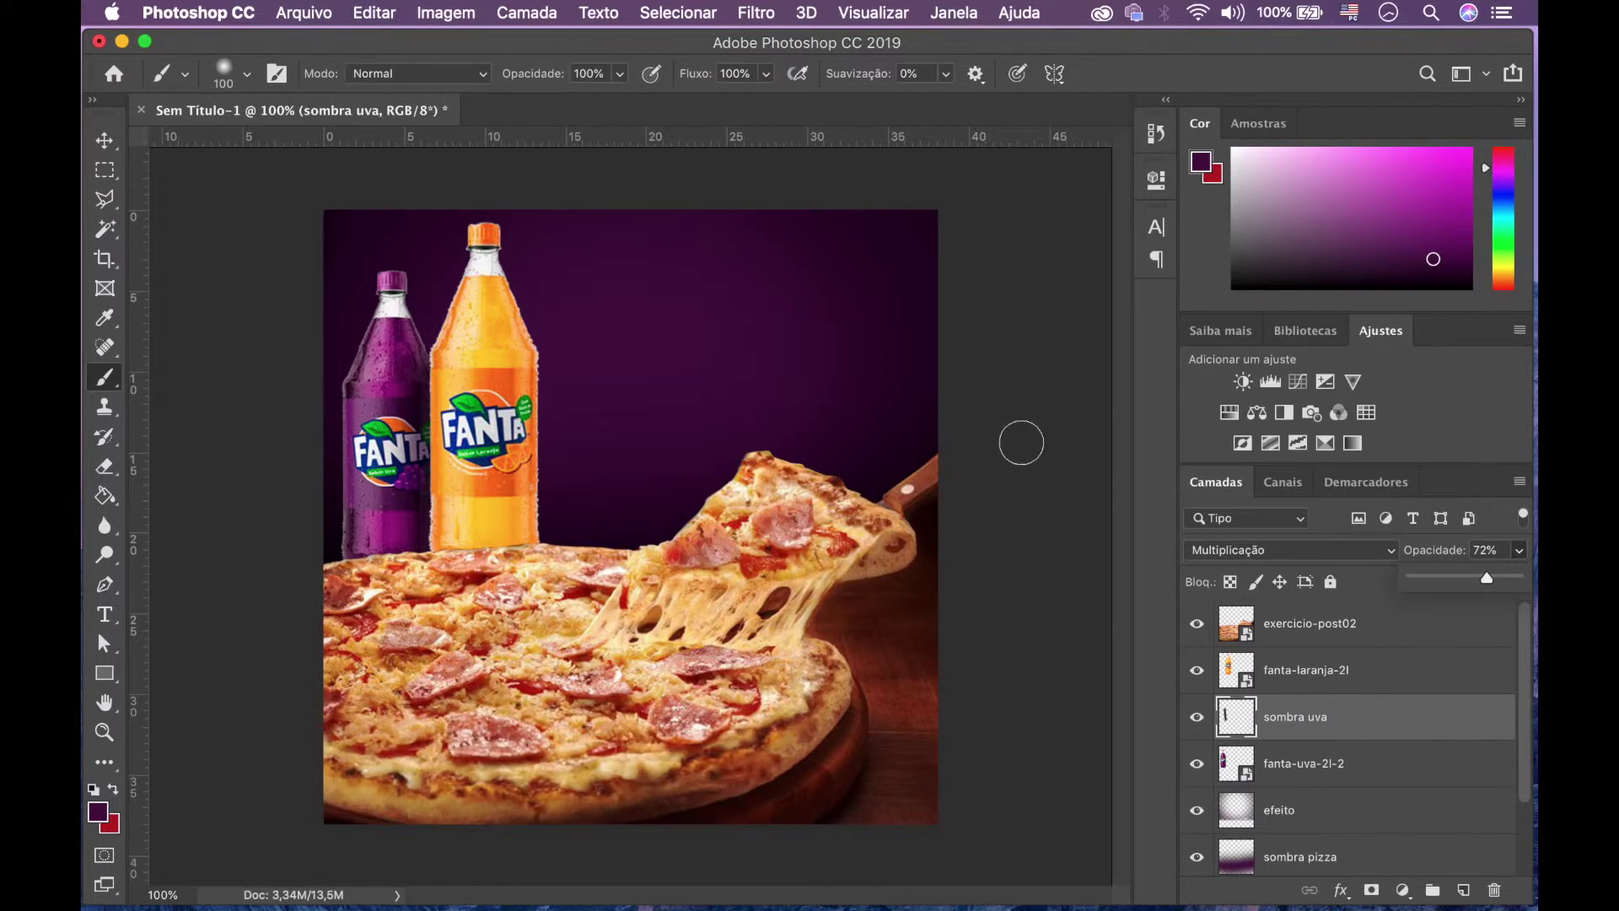
{"action": "left_click", "coordinate": [1290, 719]}
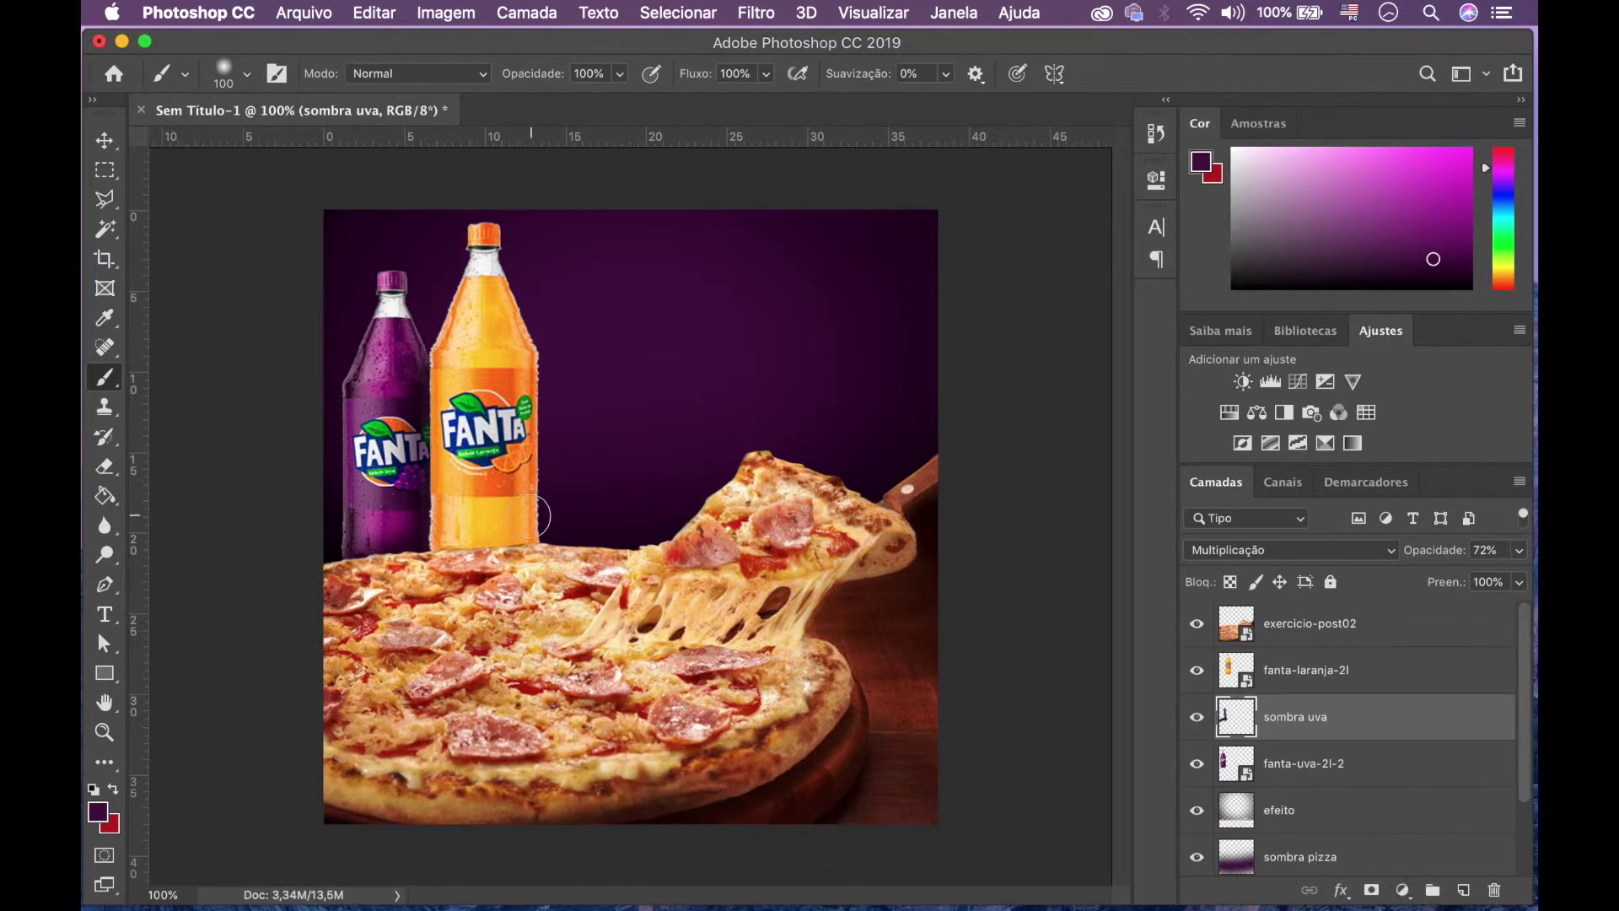
Step: Add a new layer above fanta-laranja-2l and name it sombra laranja
{"action": "left_click", "coordinate": [1381, 675]}
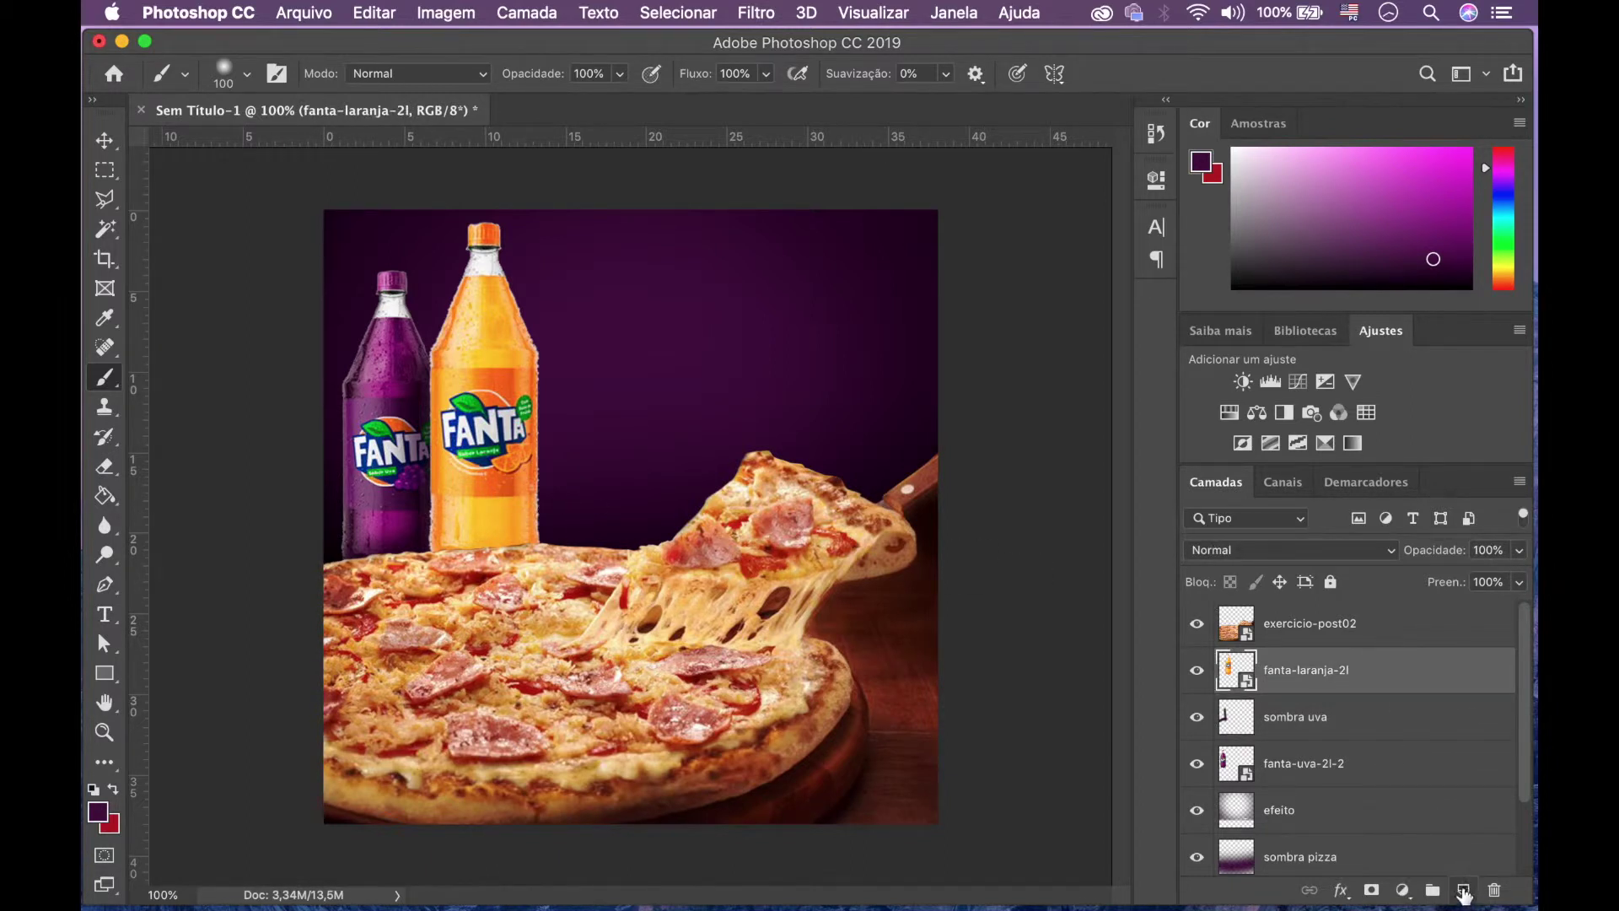
{"action": "left_click", "coordinate": [1463, 890]}
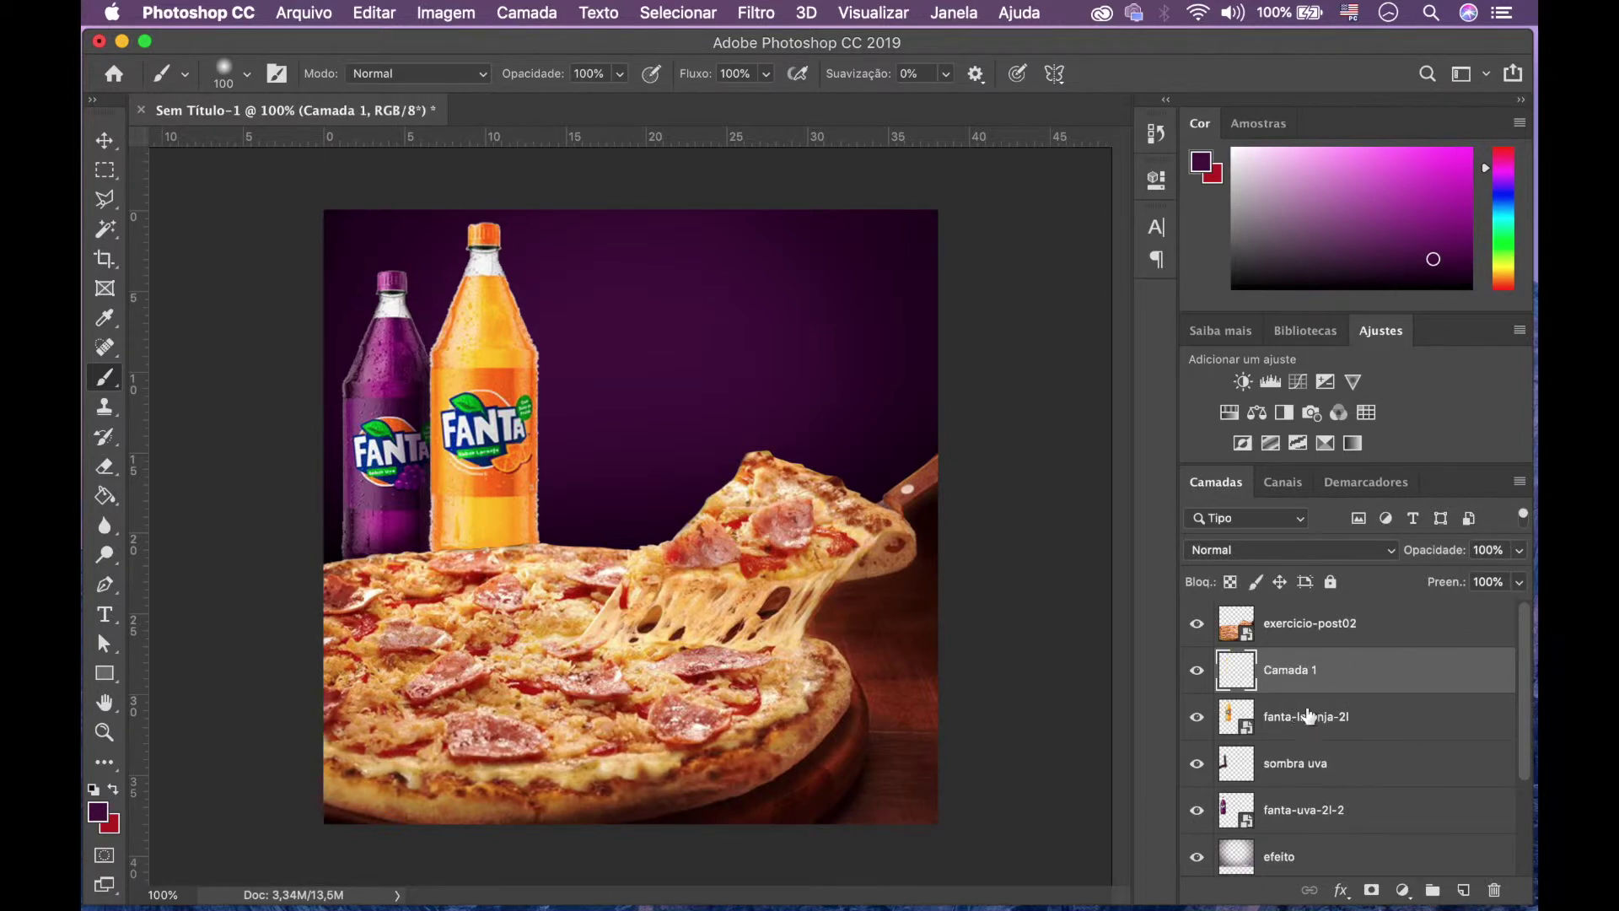
{"action": "double_click", "coordinate": [1290, 671]}
{"action": "type", "text": "s"}
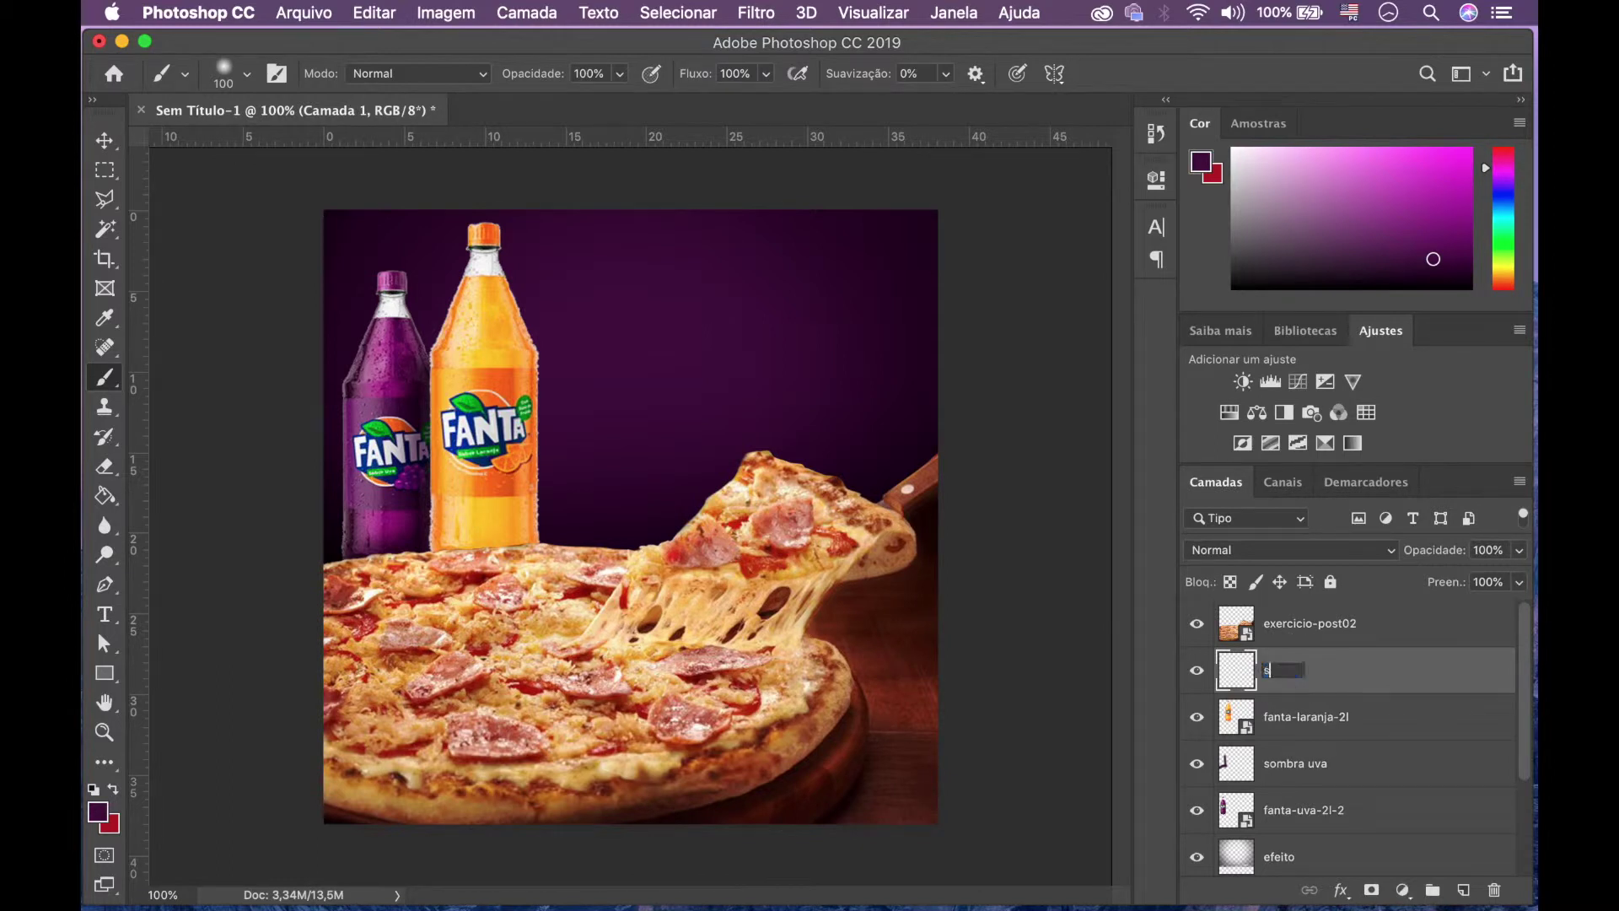
{"action": "type", "text": "ombra laranja"}
{"action": "key", "text": "Return"}
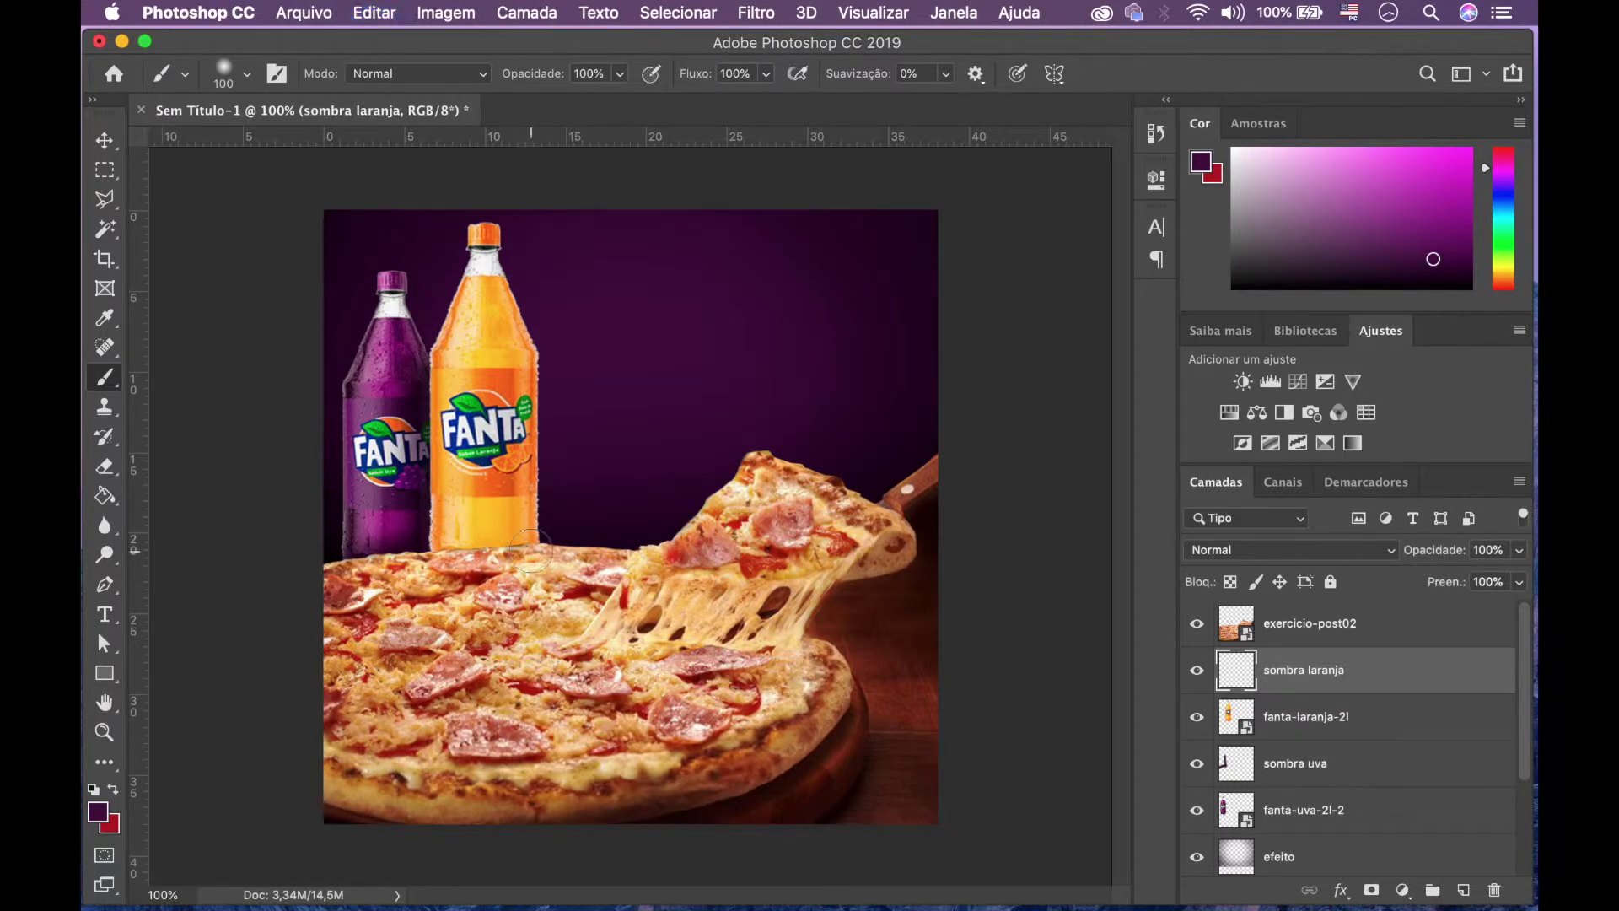
Step: Paint a shadow across the orange bottle's base on the sombra laranja layer, and set the layer to Multiplicação at about 59% opacity
{"action": "left_click_drag", "start_coordinate": [544, 552], "coordinate": [401, 549]}
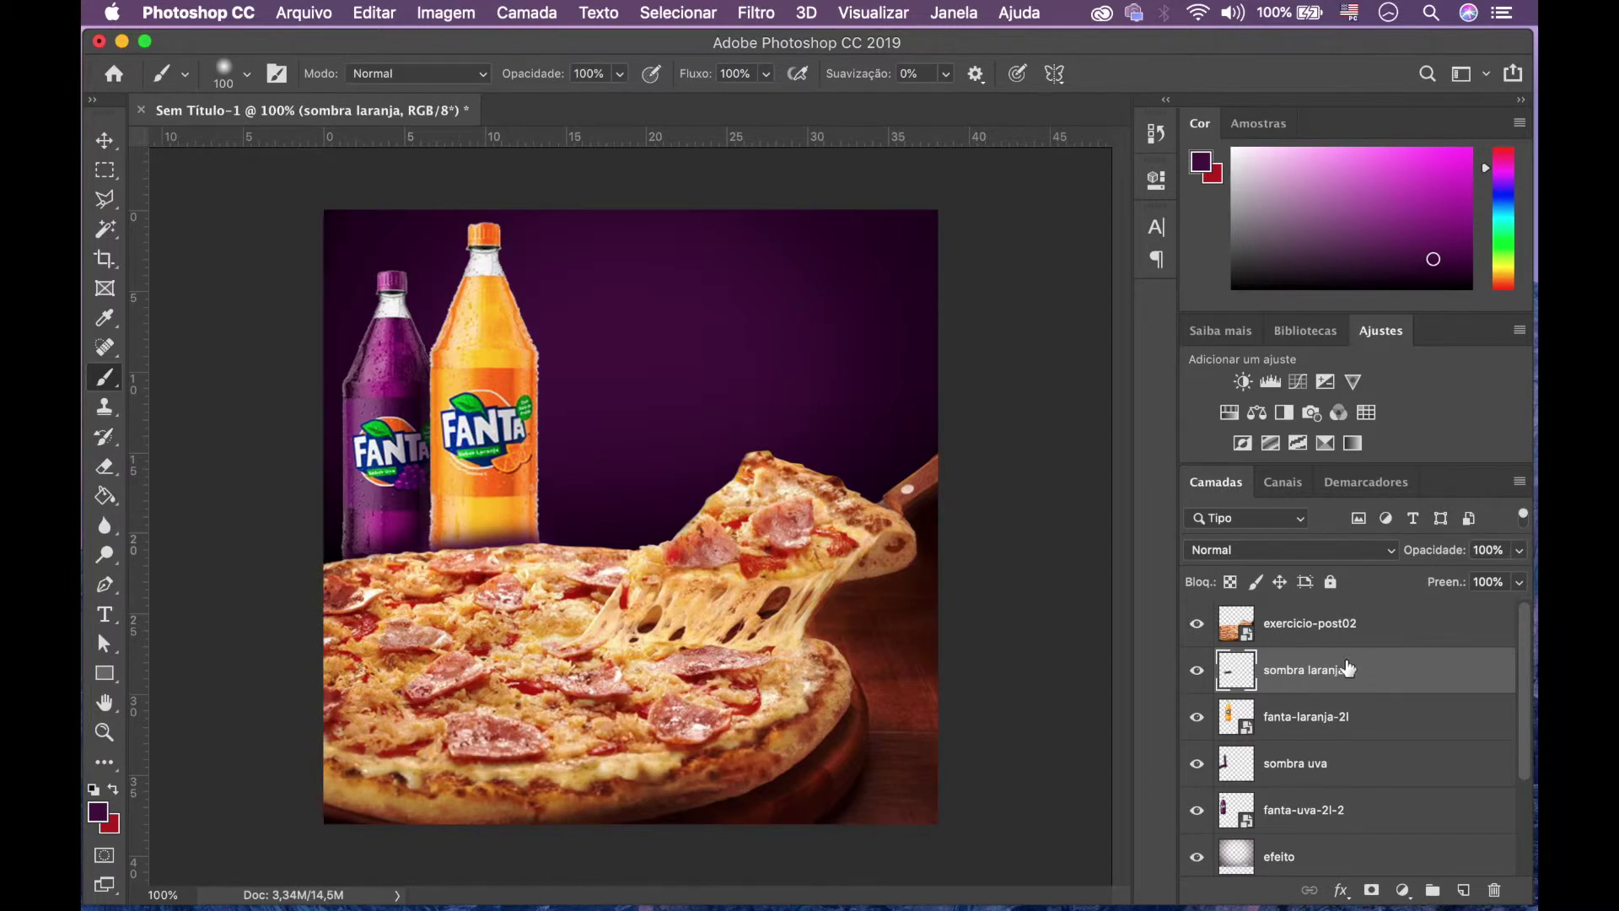
{"action": "left_click", "coordinate": [1321, 552]}
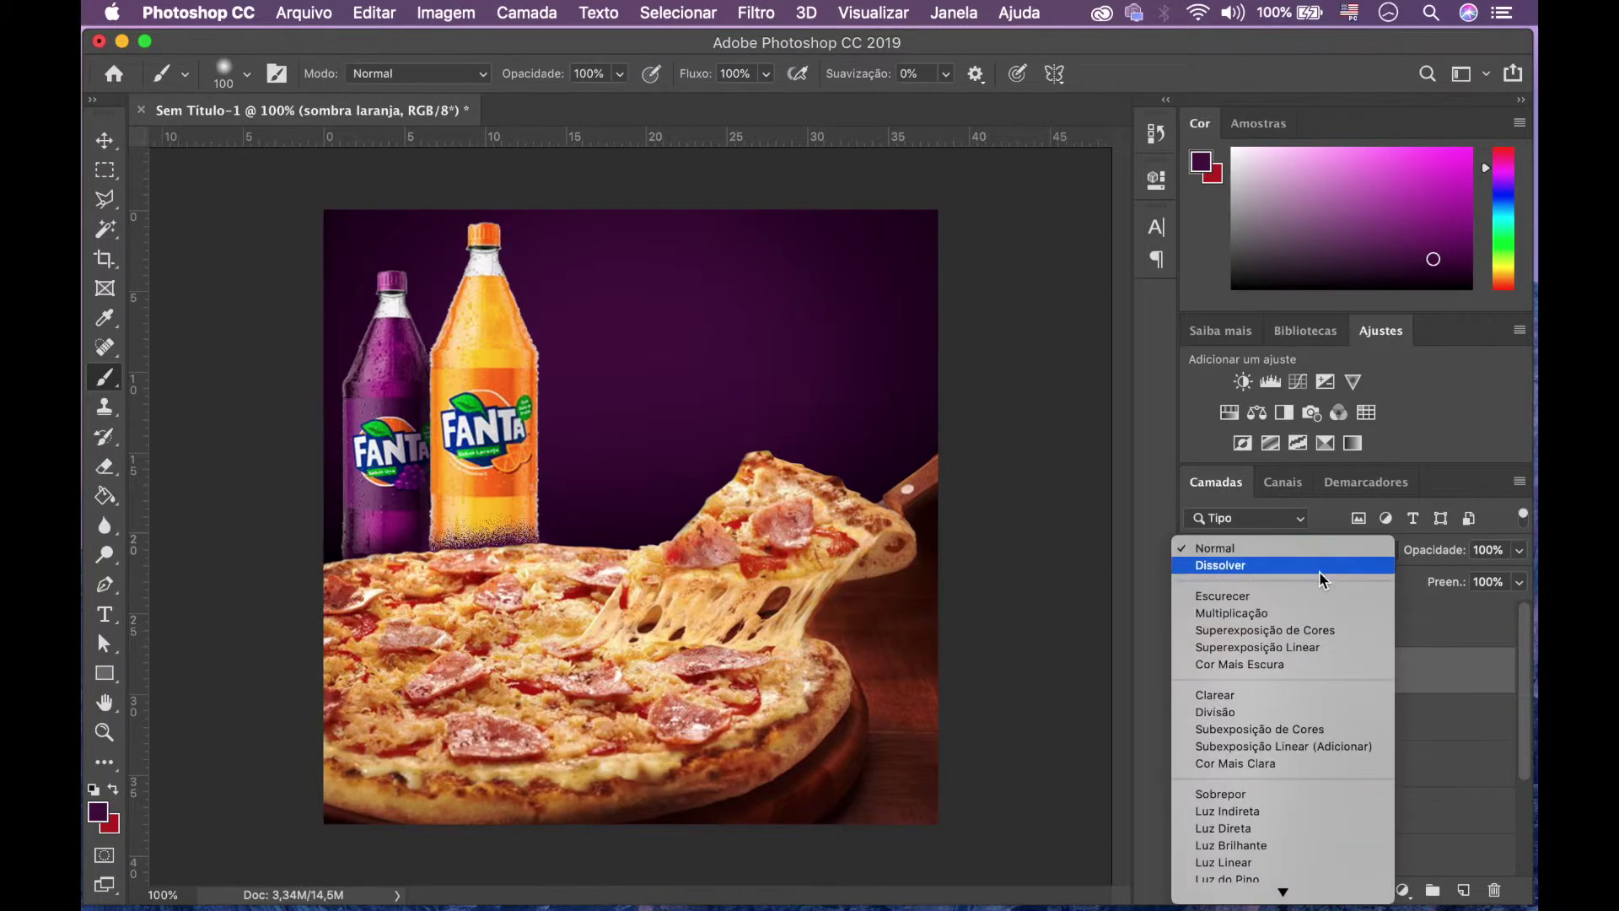
{"action": "left_click", "coordinate": [1314, 615]}
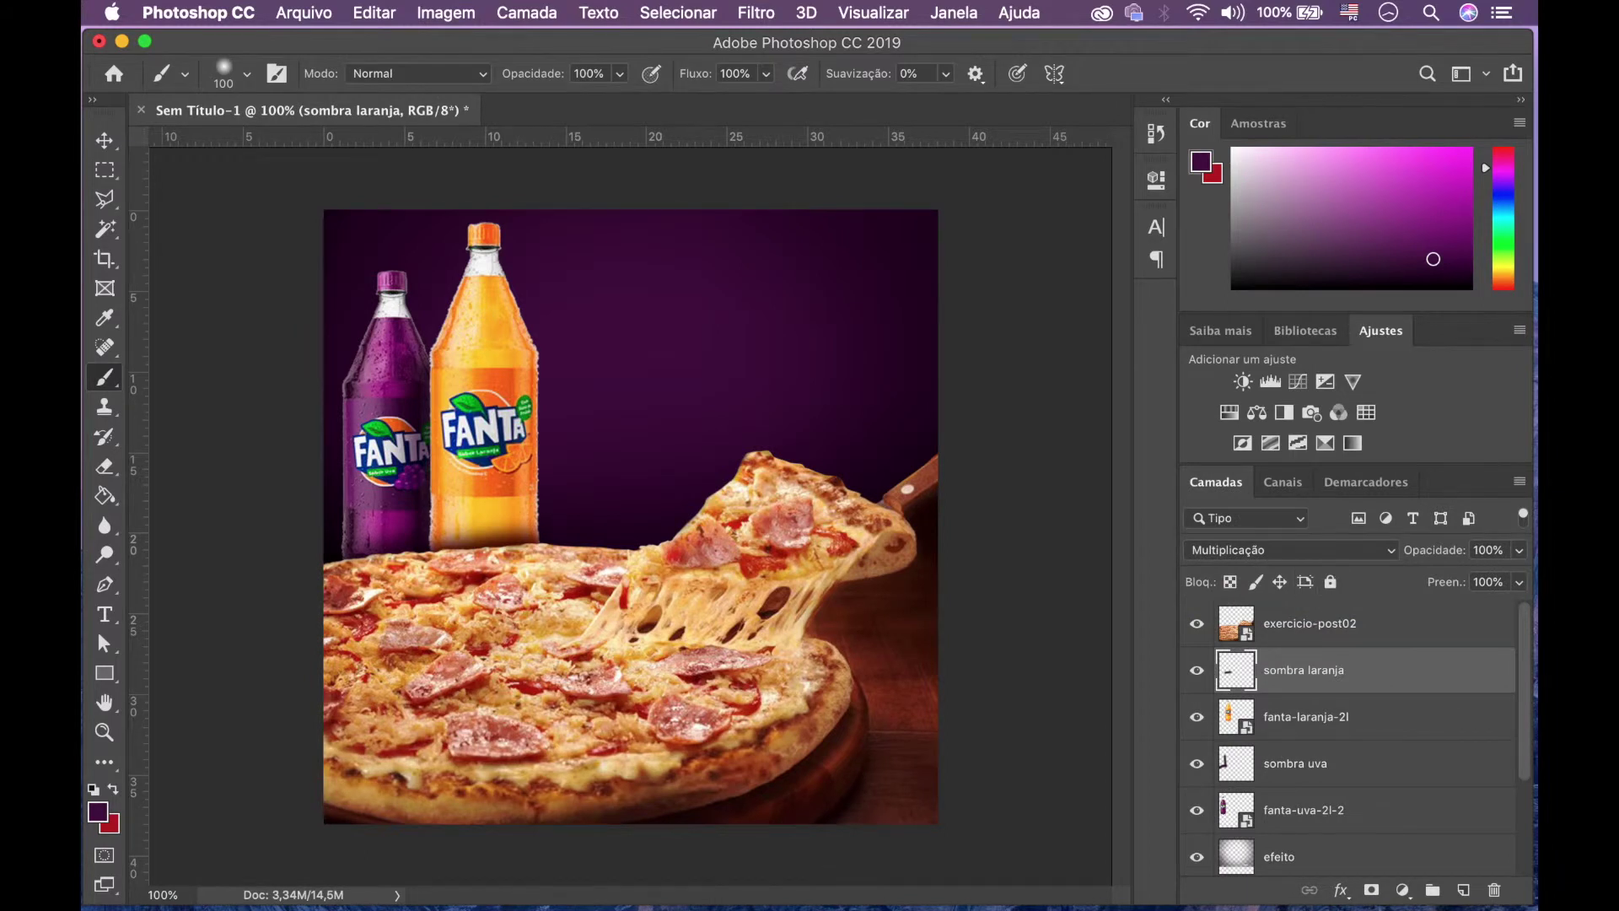
{"action": "left_click", "coordinate": [1519, 550]}
{"action": "left_click_drag", "start_coordinate": [1522, 577], "coordinate": [1472, 578]}
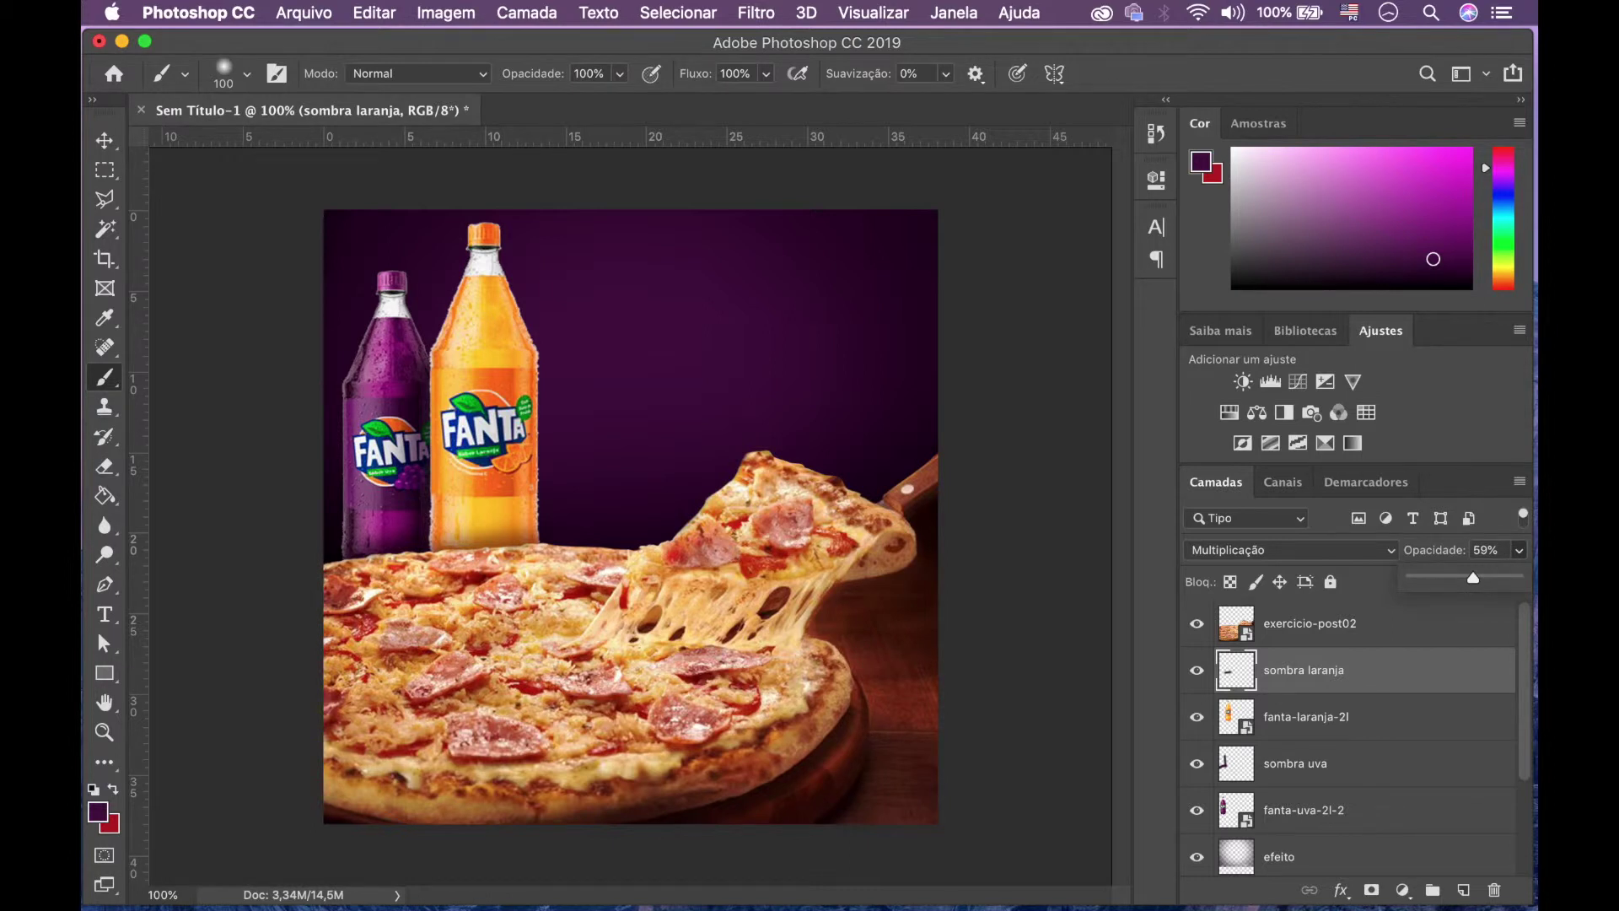
{"action": "left_click_drag", "start_coordinate": [1473, 578], "coordinate": [1473, 578]}
Step: Apply a Gaussian blur (Desfoque Gaussiano) with a radius of 2,3 pixels to the fanta-uva-2l-2 layer
{"action": "left_click", "coordinate": [1305, 812]}
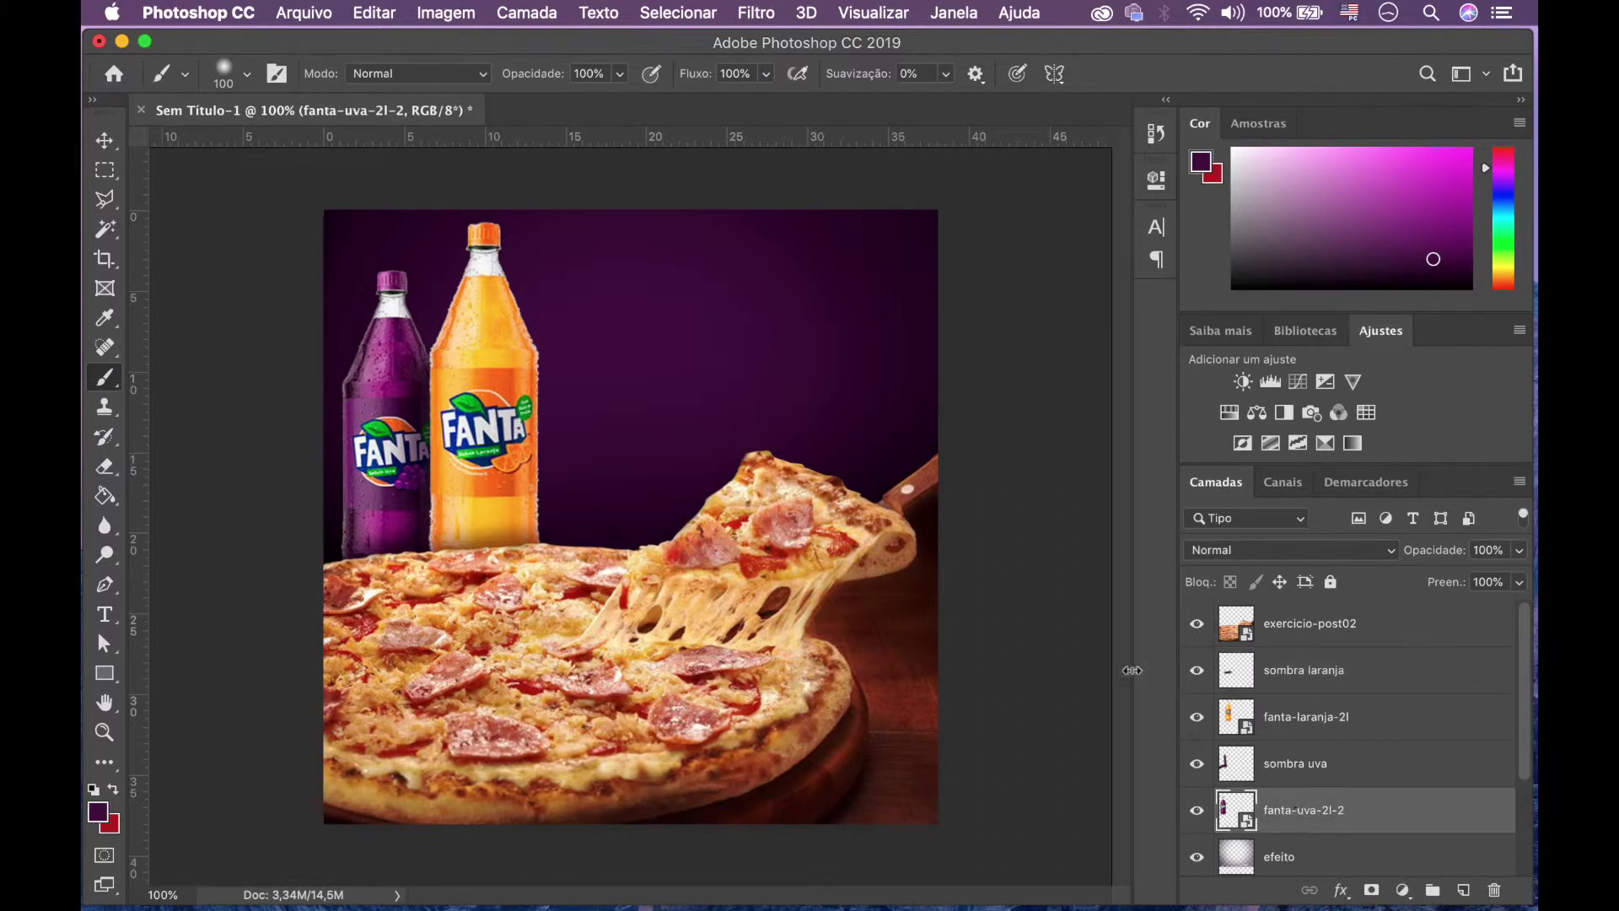
{"action": "left_click", "coordinate": [762, 18]}
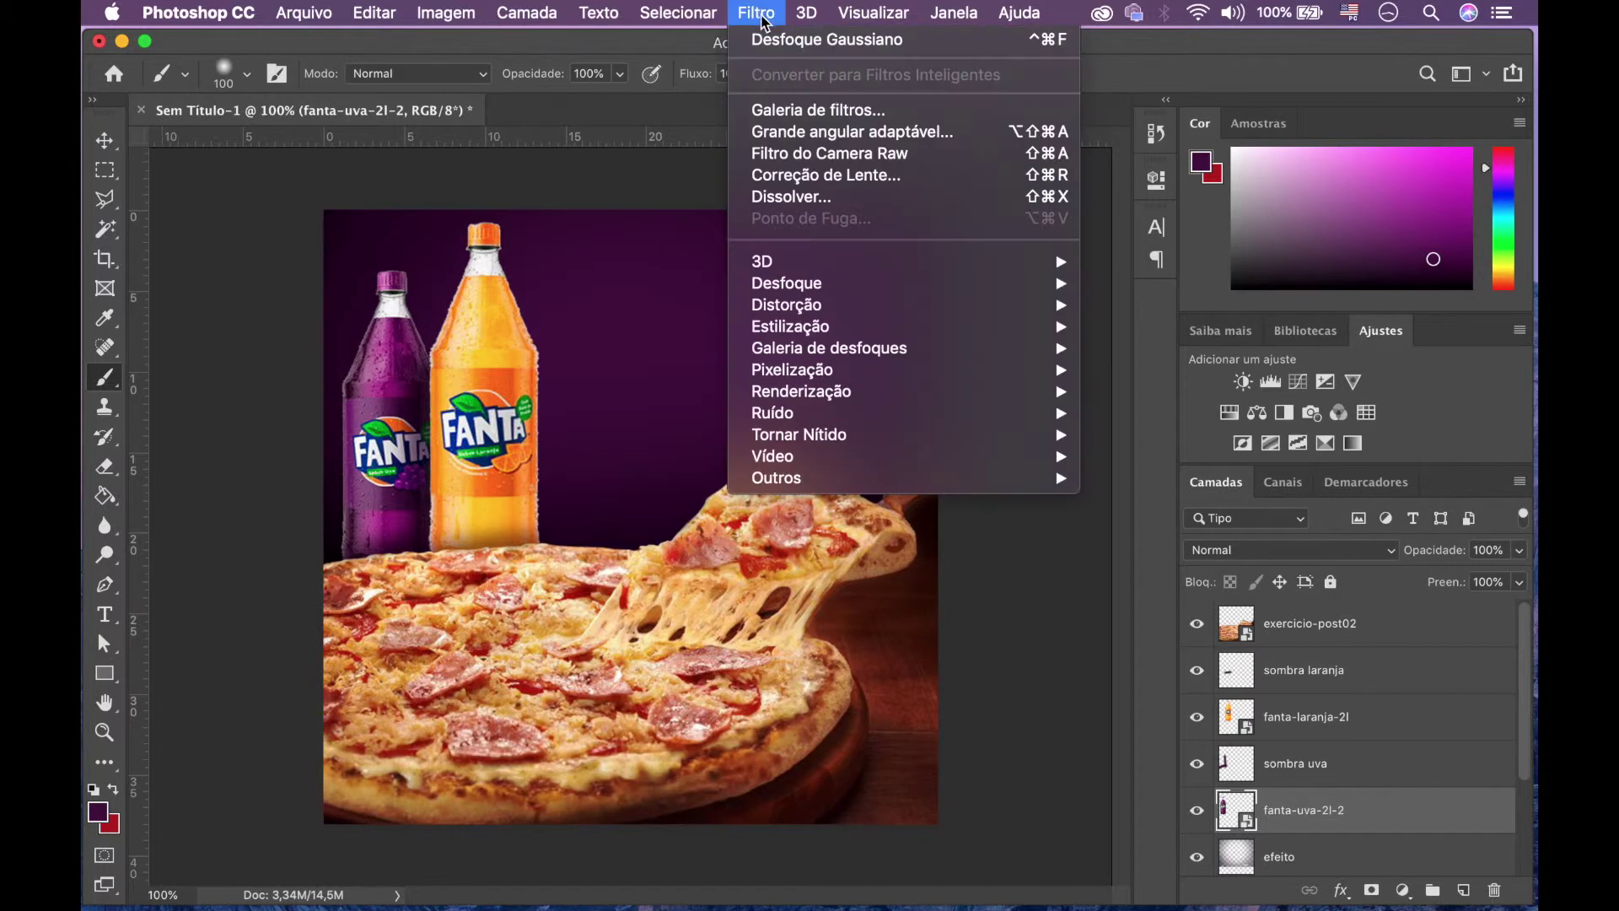
{"action": "mouse_move", "coordinate": [885, 287]}
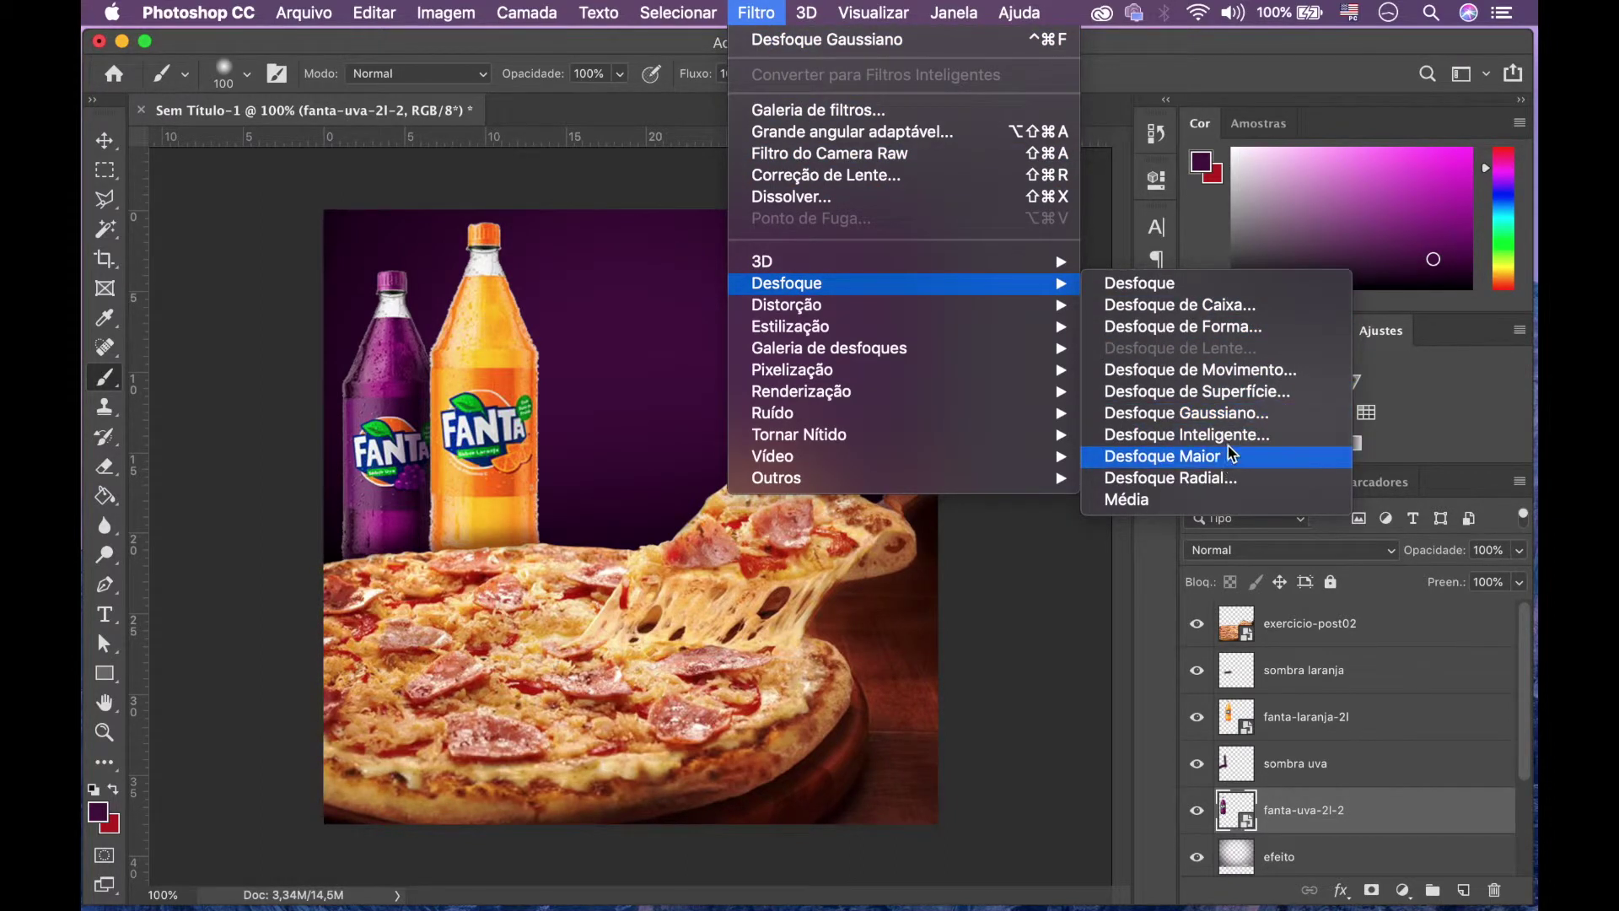
{"action": "left_click", "coordinate": [1237, 415]}
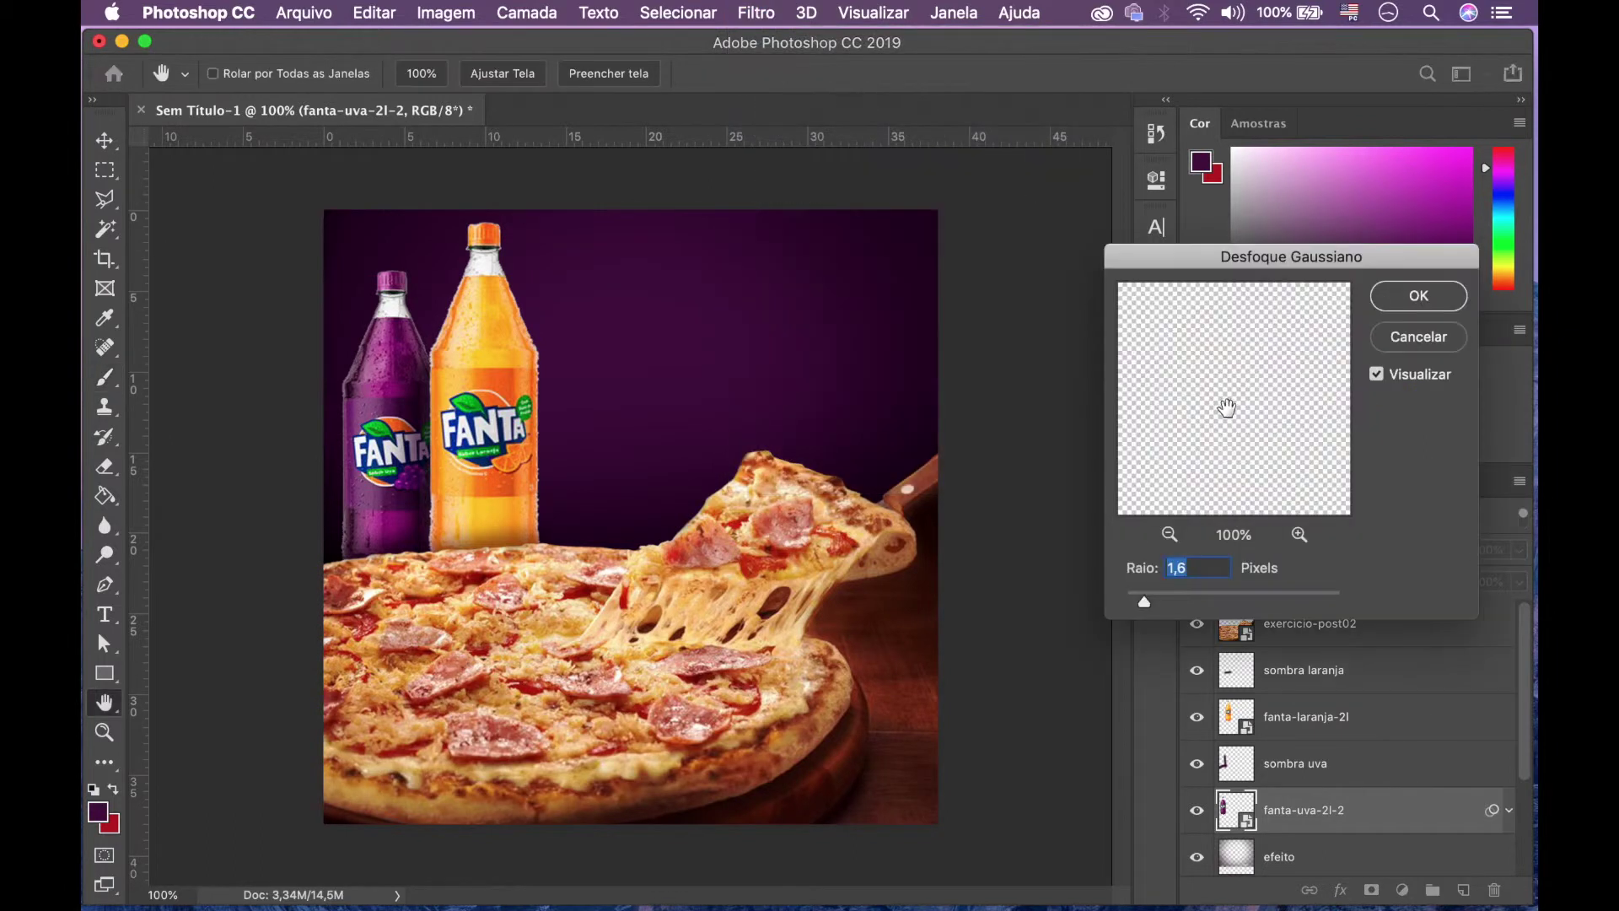
{"action": "mouse_move", "coordinate": [1145, 602]}
{"action": "left_mouse_down"}
{"action": "mouse_move", "coordinate": [1181, 601]}
{"action": "mouse_move", "coordinate": [1143, 601]}
{"action": "mouse_move", "coordinate": [1155, 607]}
{"action": "left_mouse_up"}
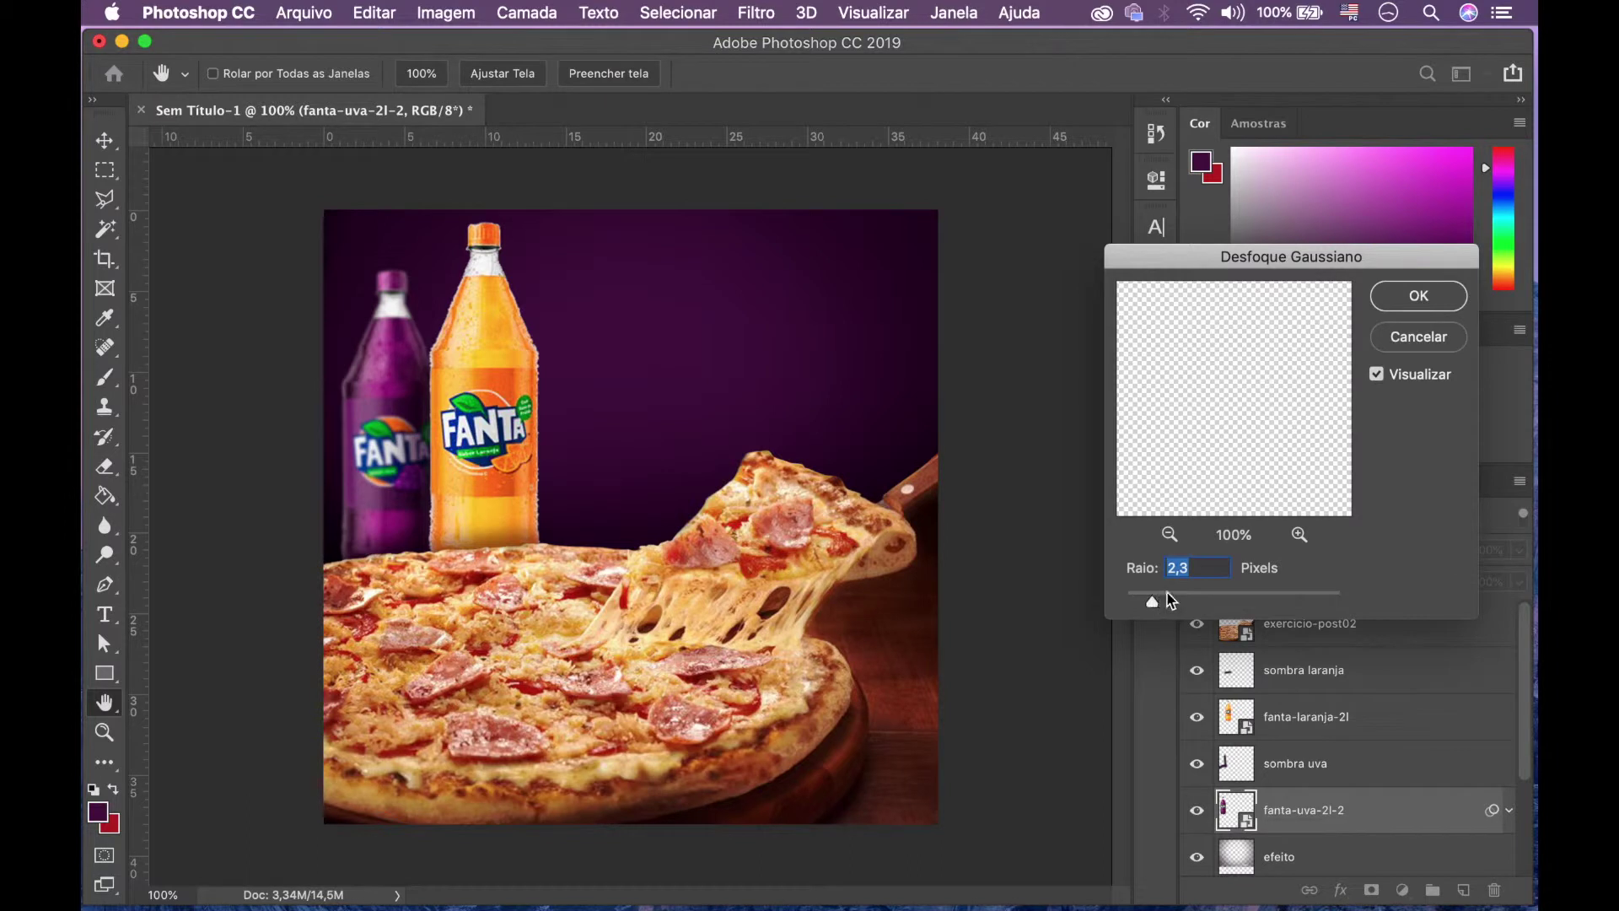
{"action": "left_click", "coordinate": [1425, 297]}
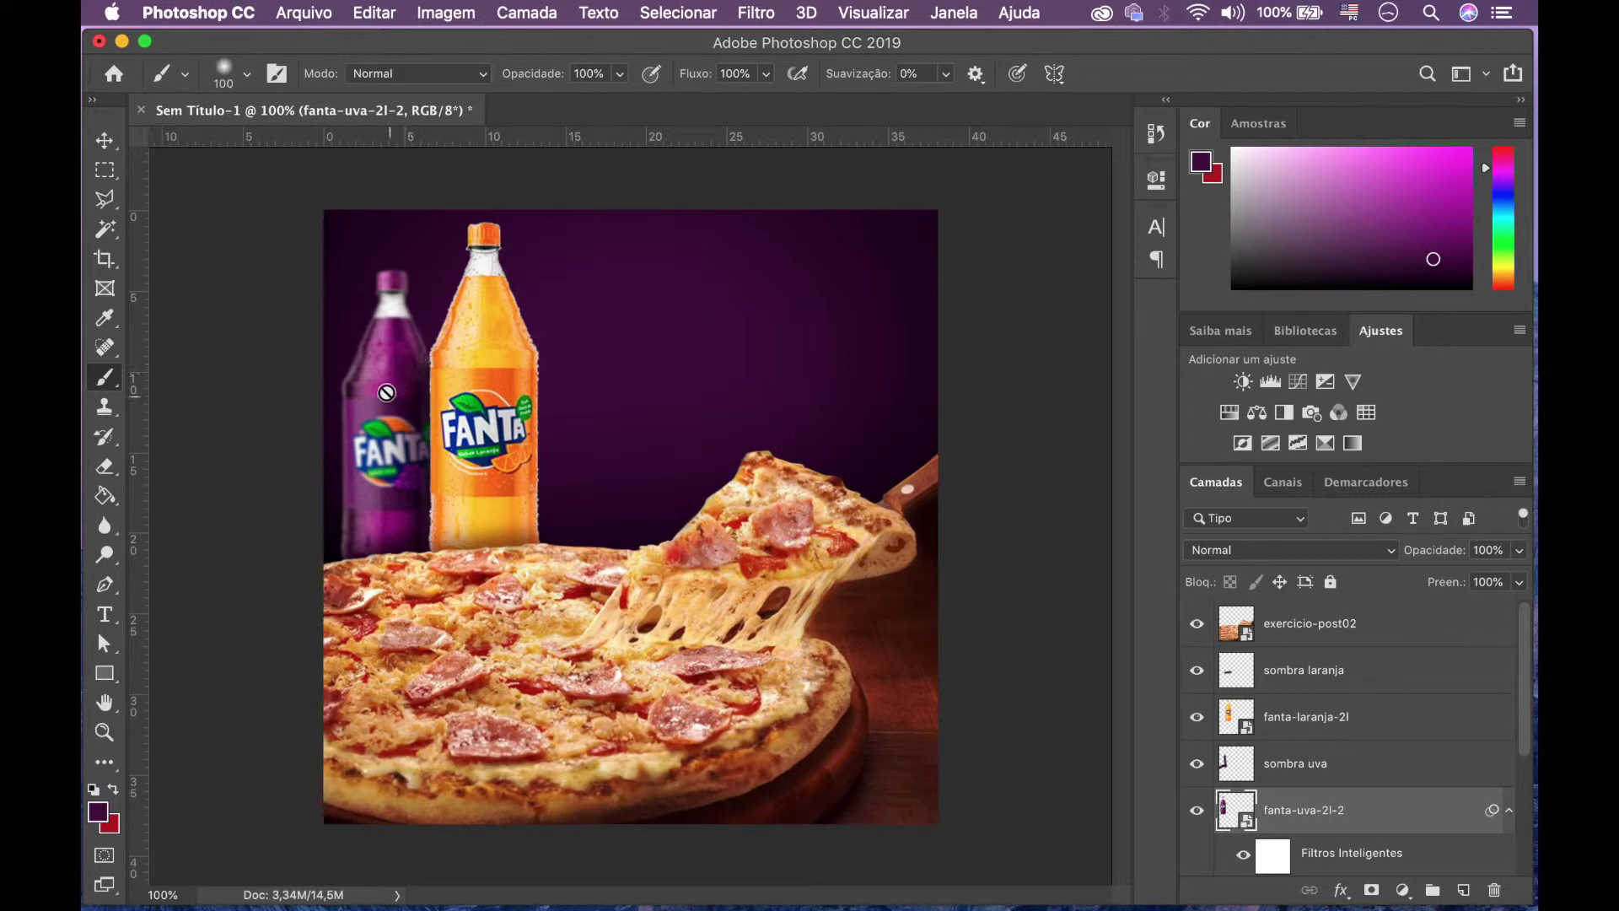
Step: Rotate the blurred grape bottle counterclockwise to about -3,56°, and deselect its layer
{"action": "key", "text": "super+t"}
{"action": "key", "text": "v"}
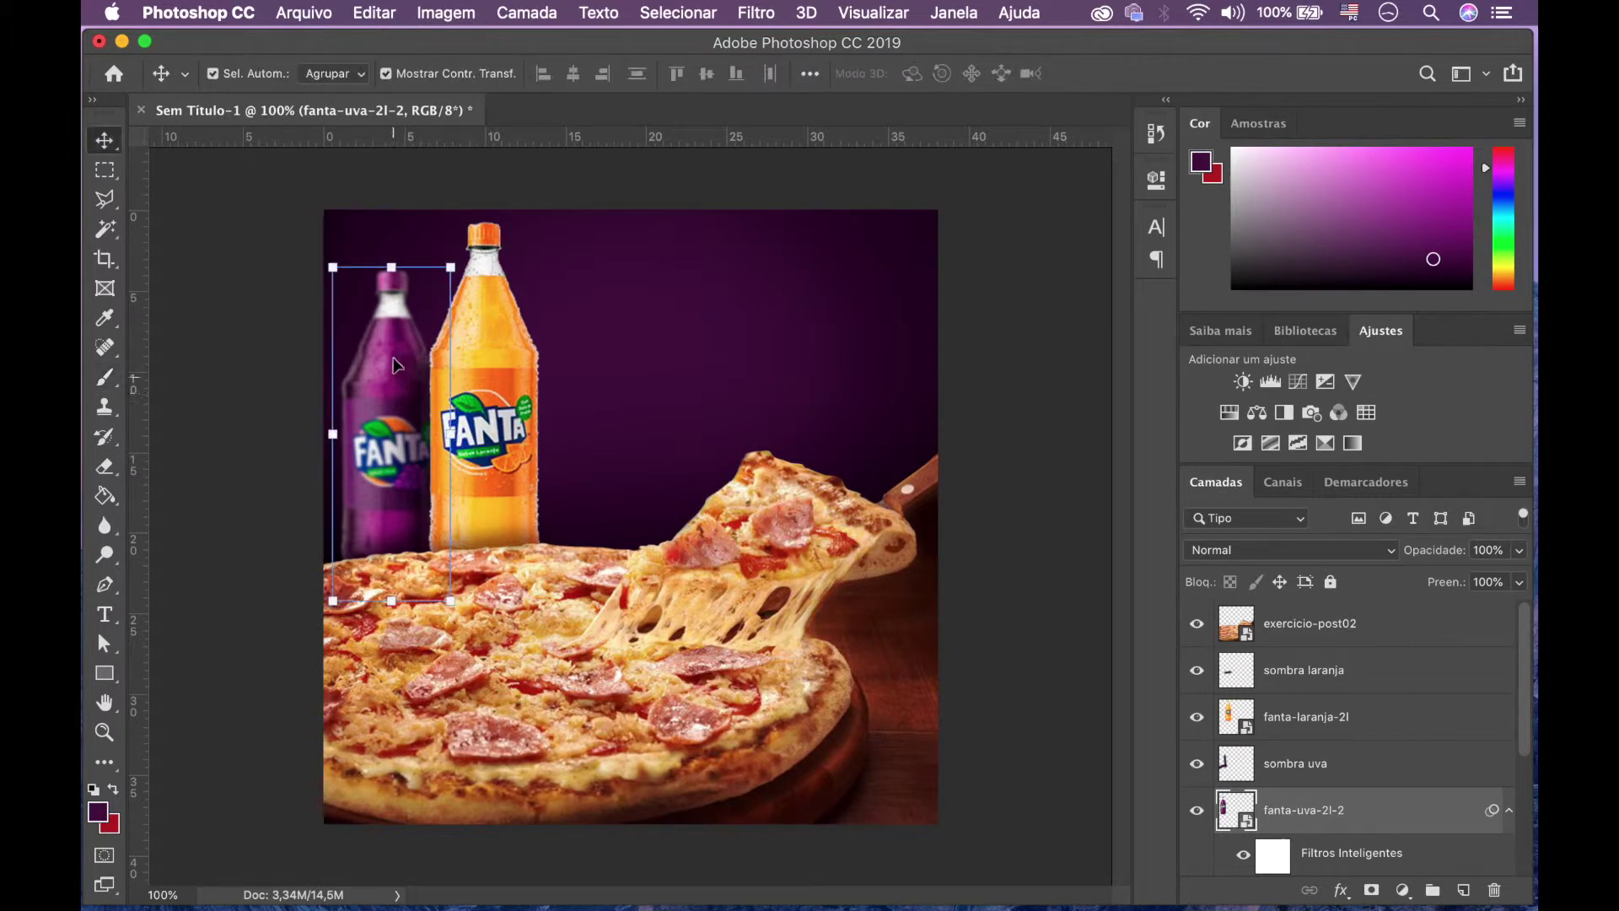
{"action": "left_click", "coordinate": [316, 247]}
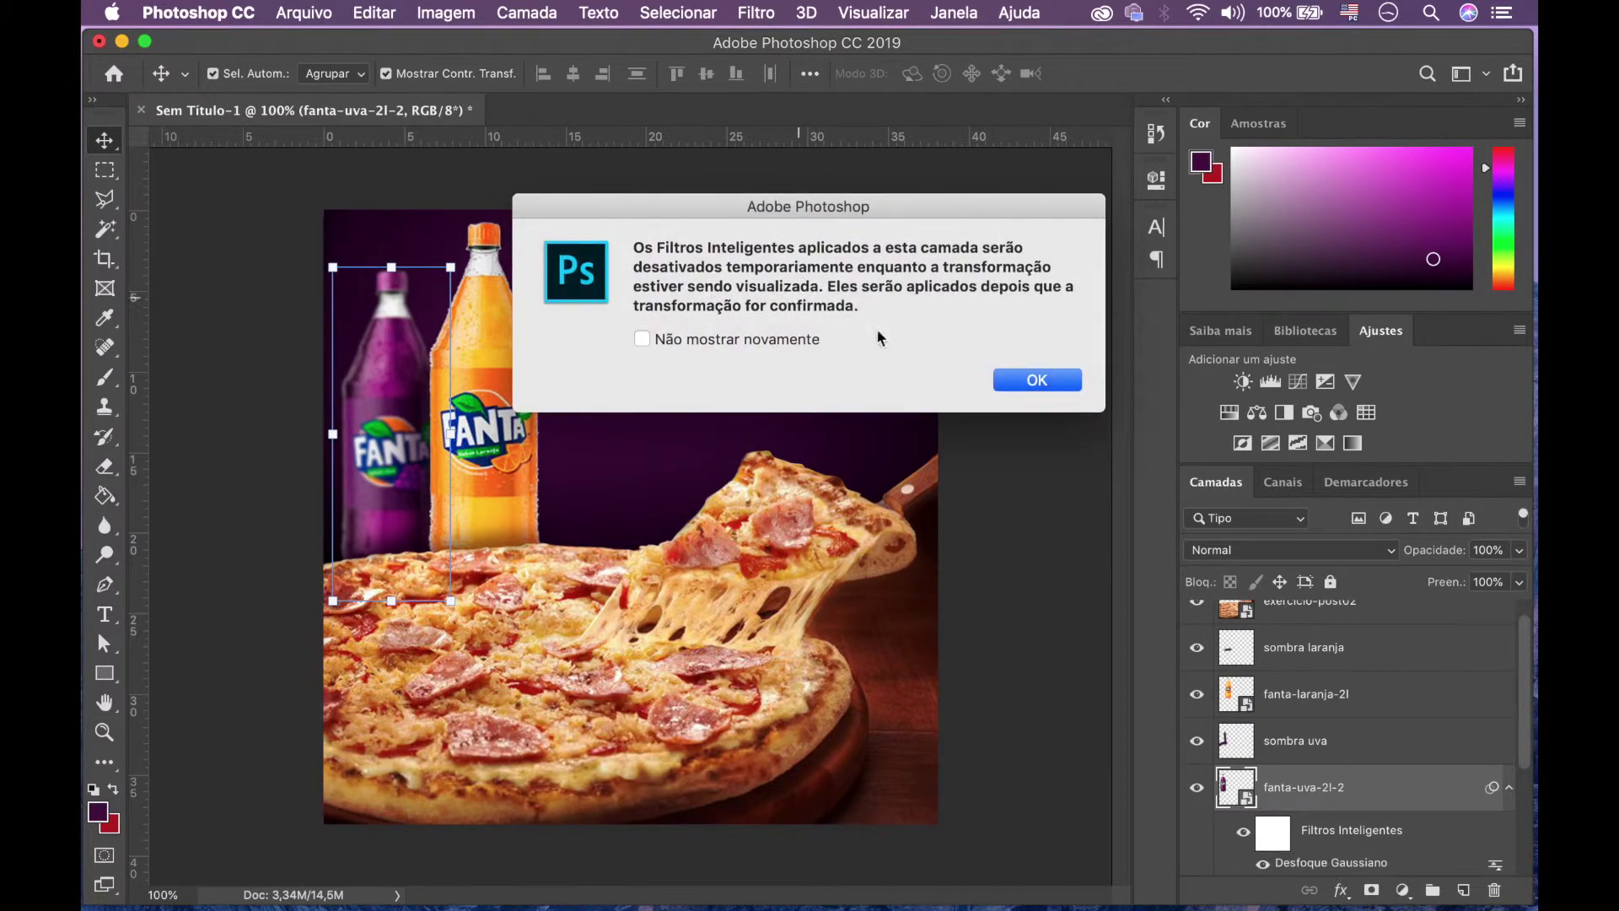
{"action": "left_click", "coordinate": [1031, 383]}
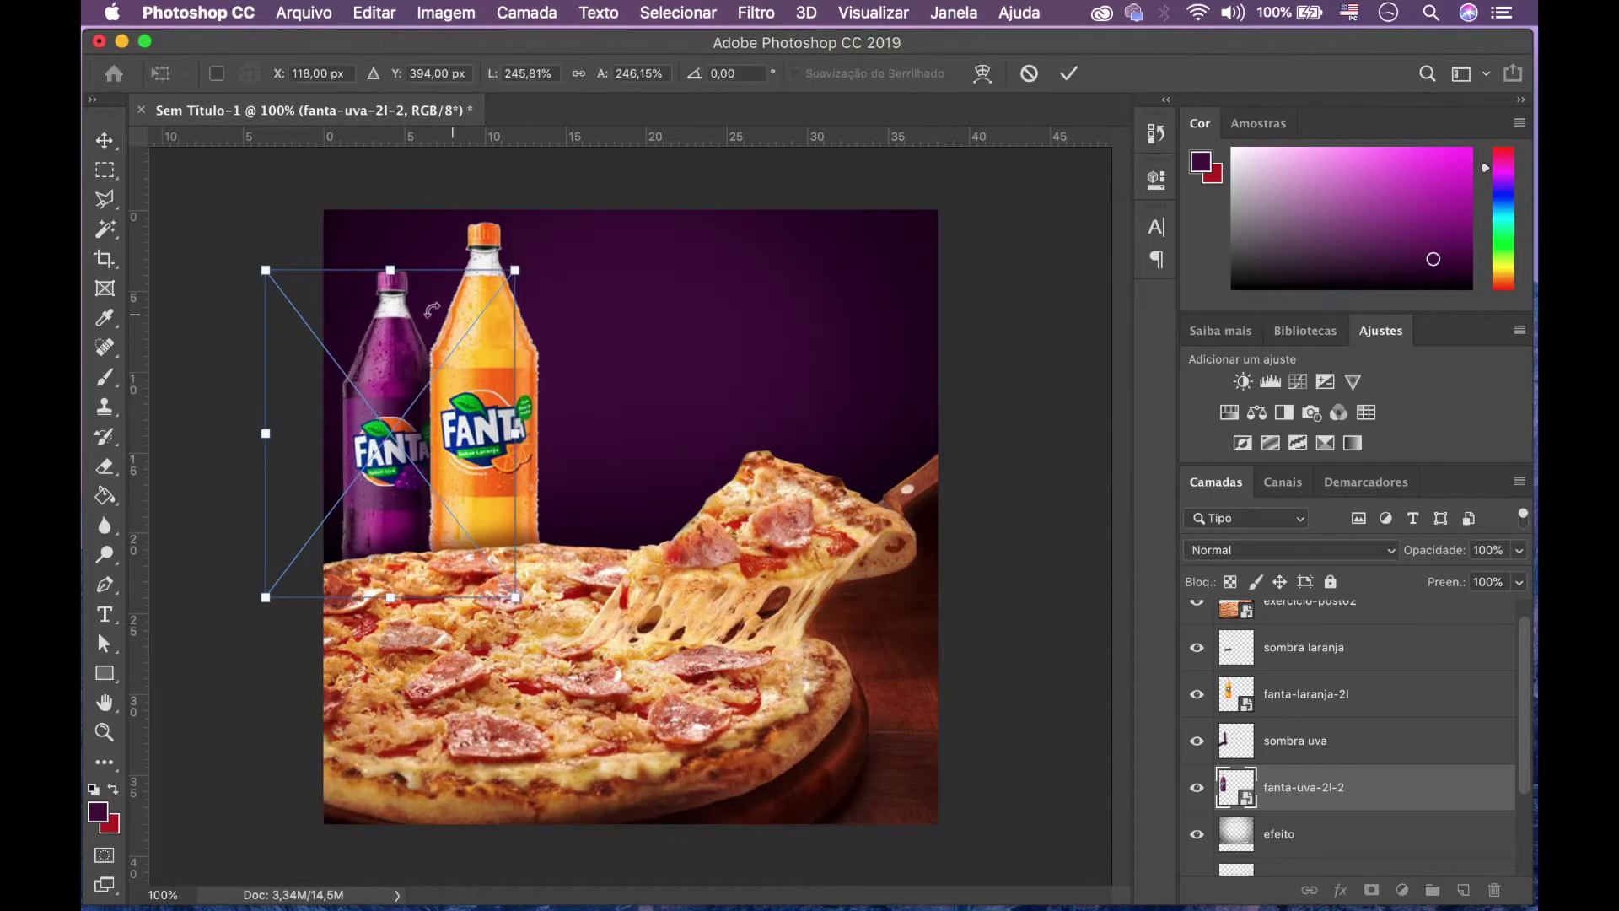
{"action": "left_click_drag", "start_coordinate": [248, 260], "coordinate": [239, 279]}
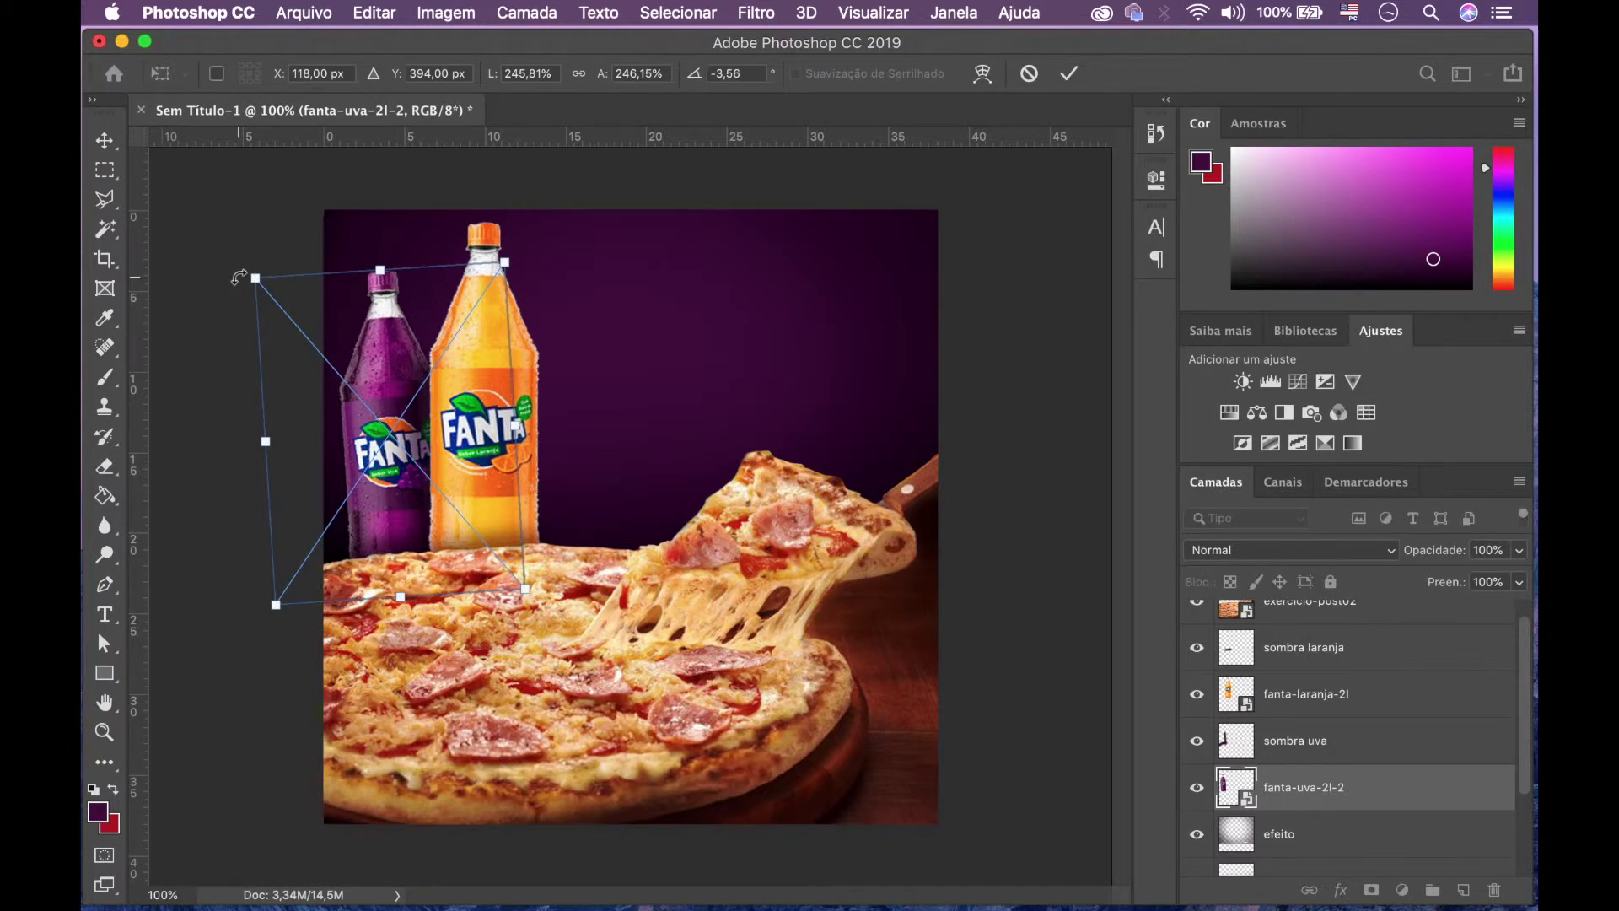
{"action": "key", "text": "Escape"}
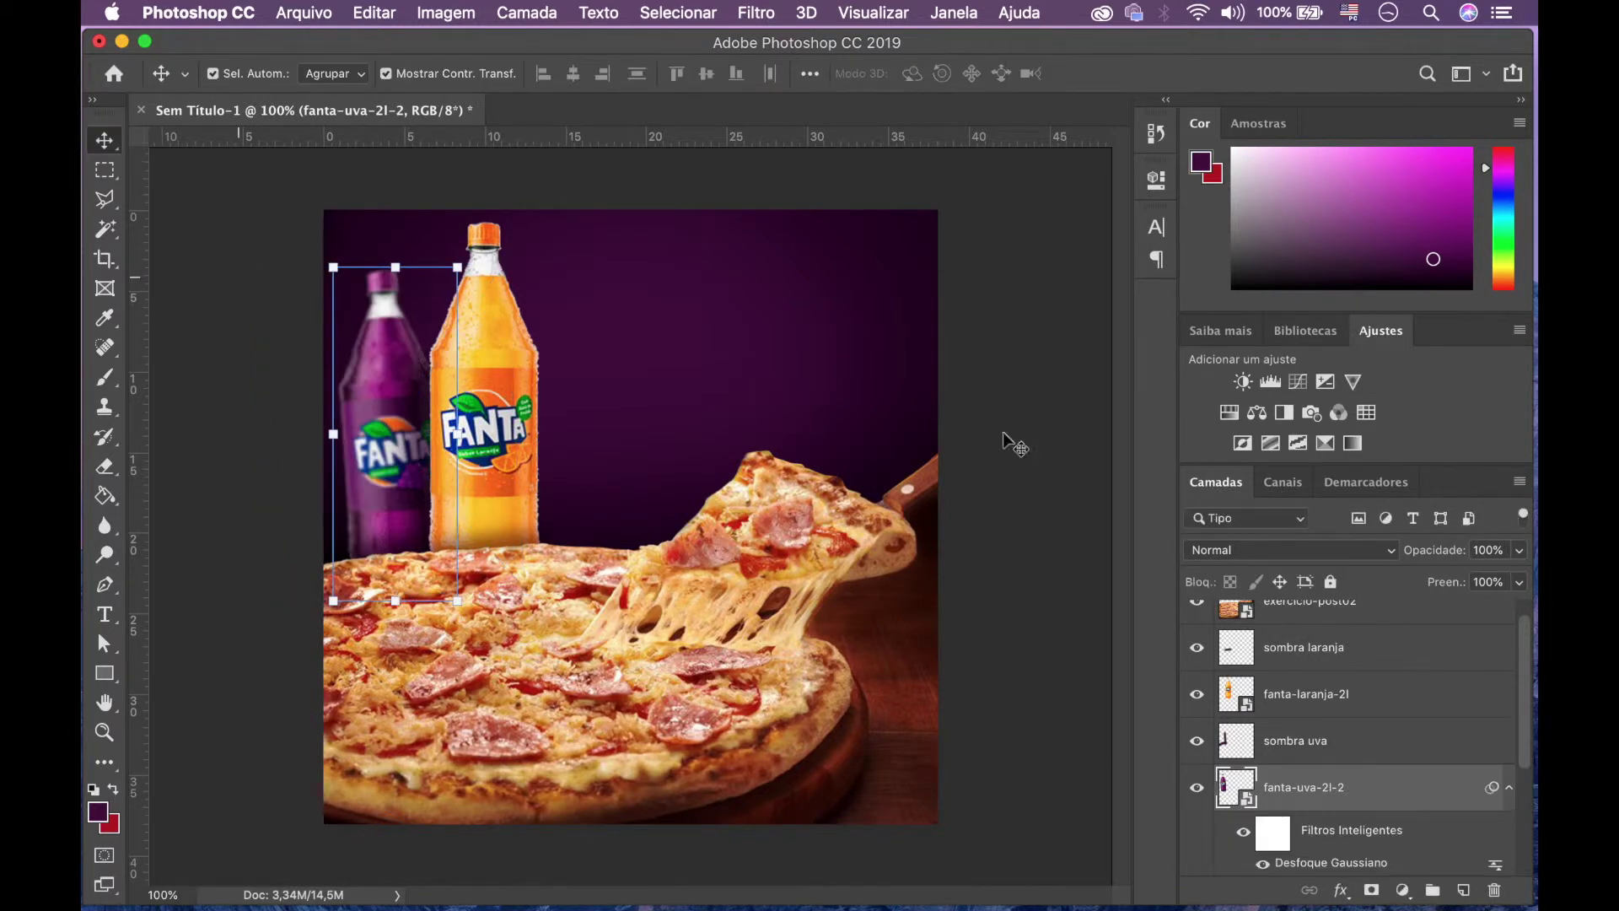
{"action": "left_click", "coordinate": [1029, 358]}
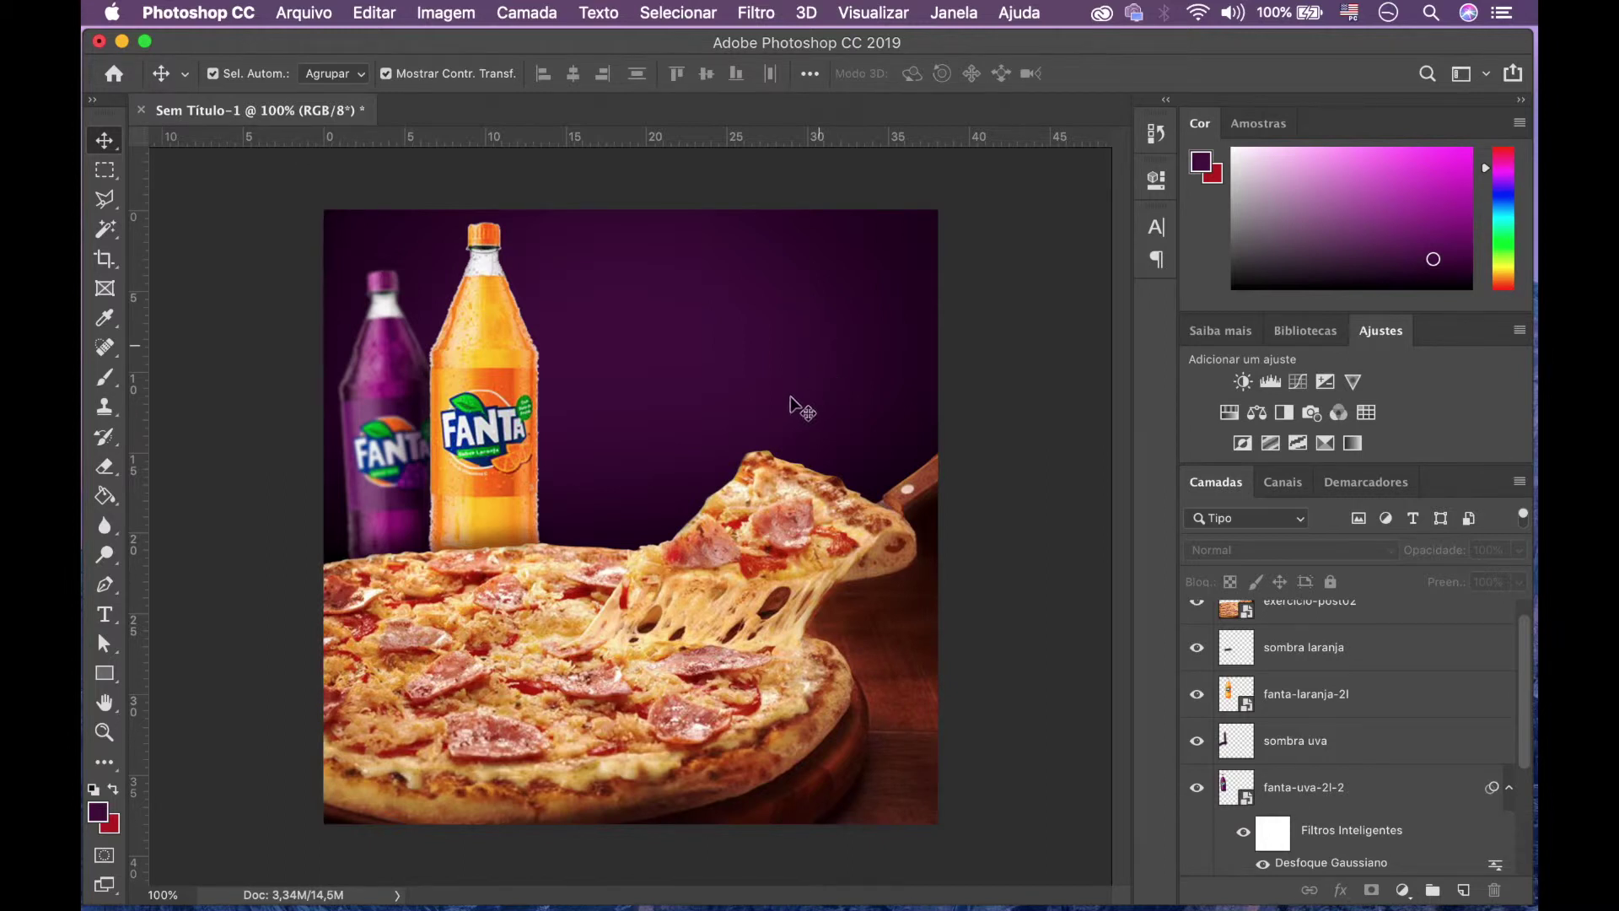
Step: Switch to Finder, preview post-referencia-1.png to examine the reference's promotional text and layout, and return to Photoshop
{"action": "key", "text": "ctrl+Up"}
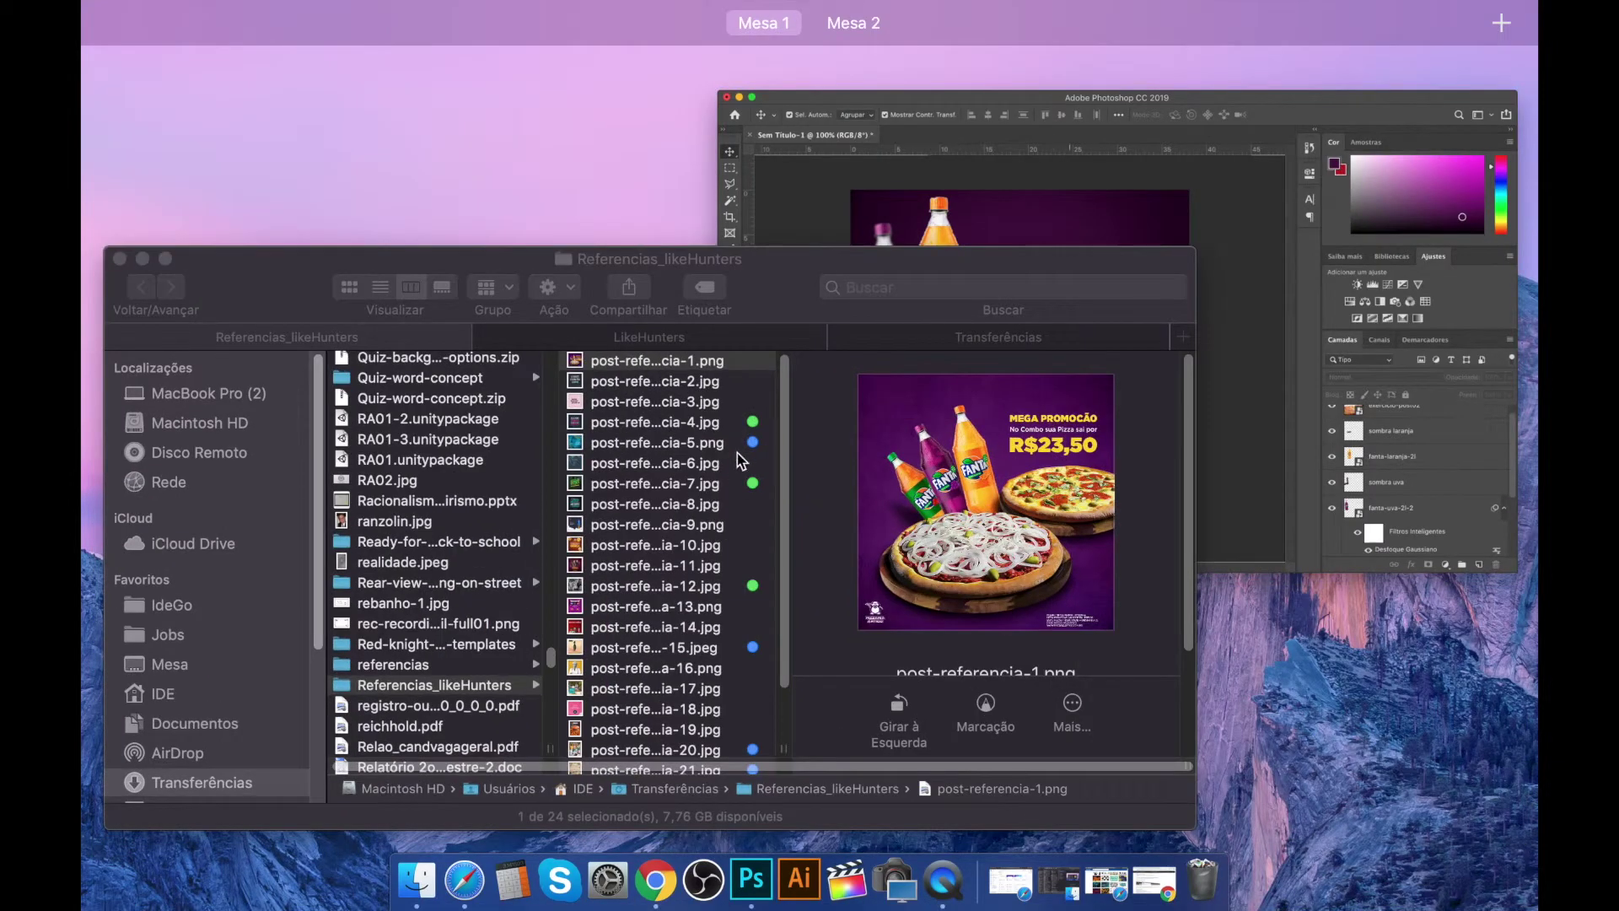
{"action": "left_click", "coordinate": [770, 291]}
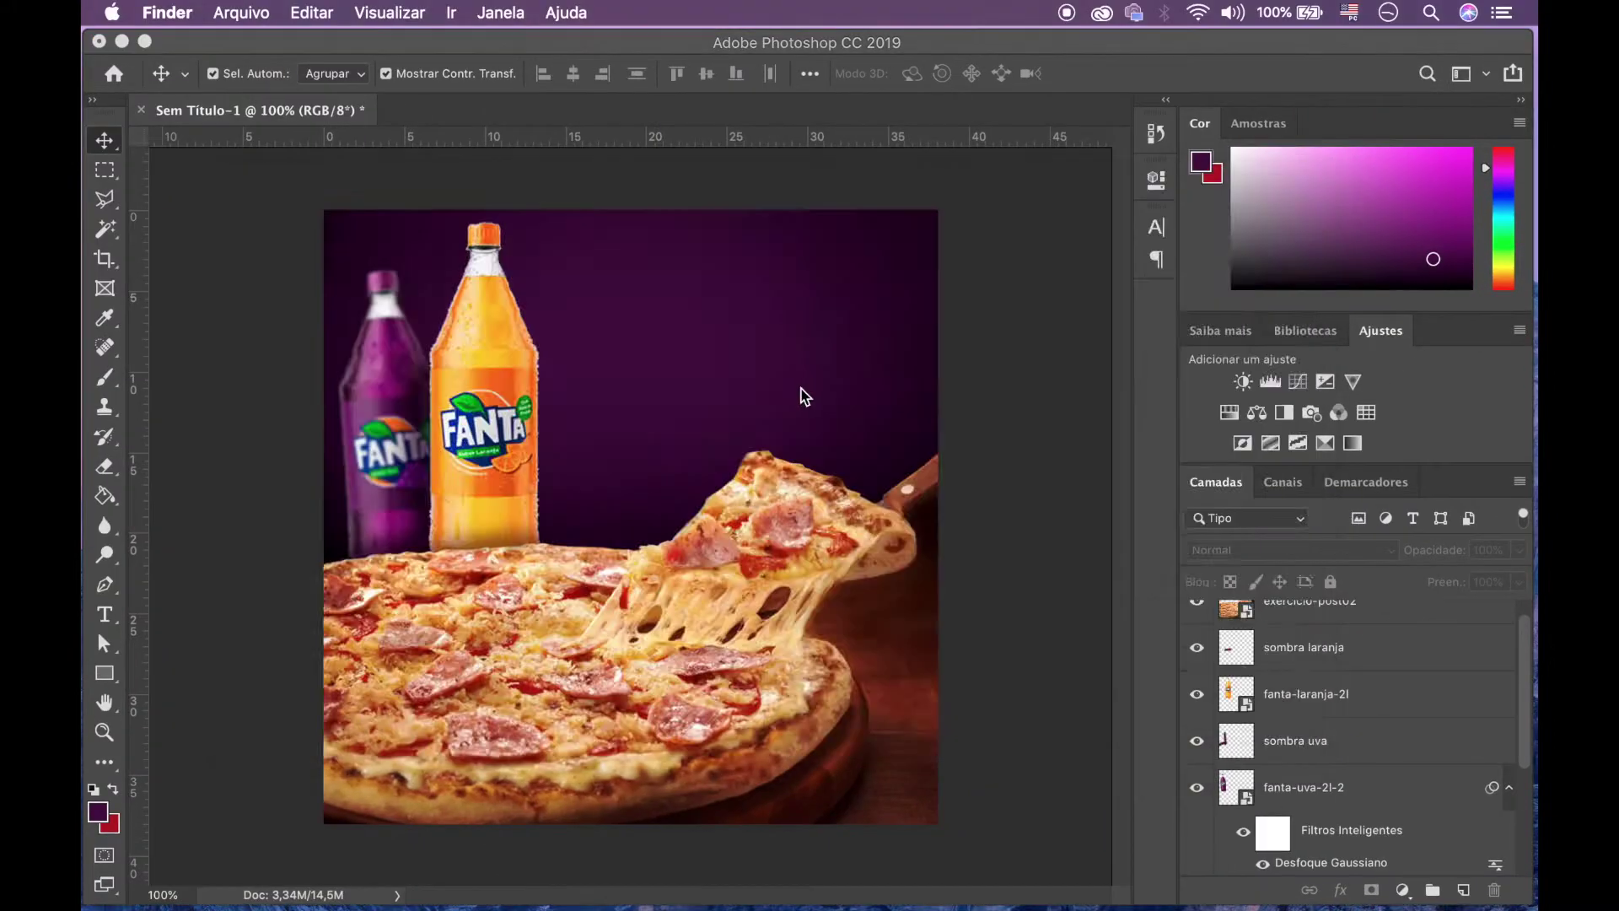
{"action": "key", "text": "space"}
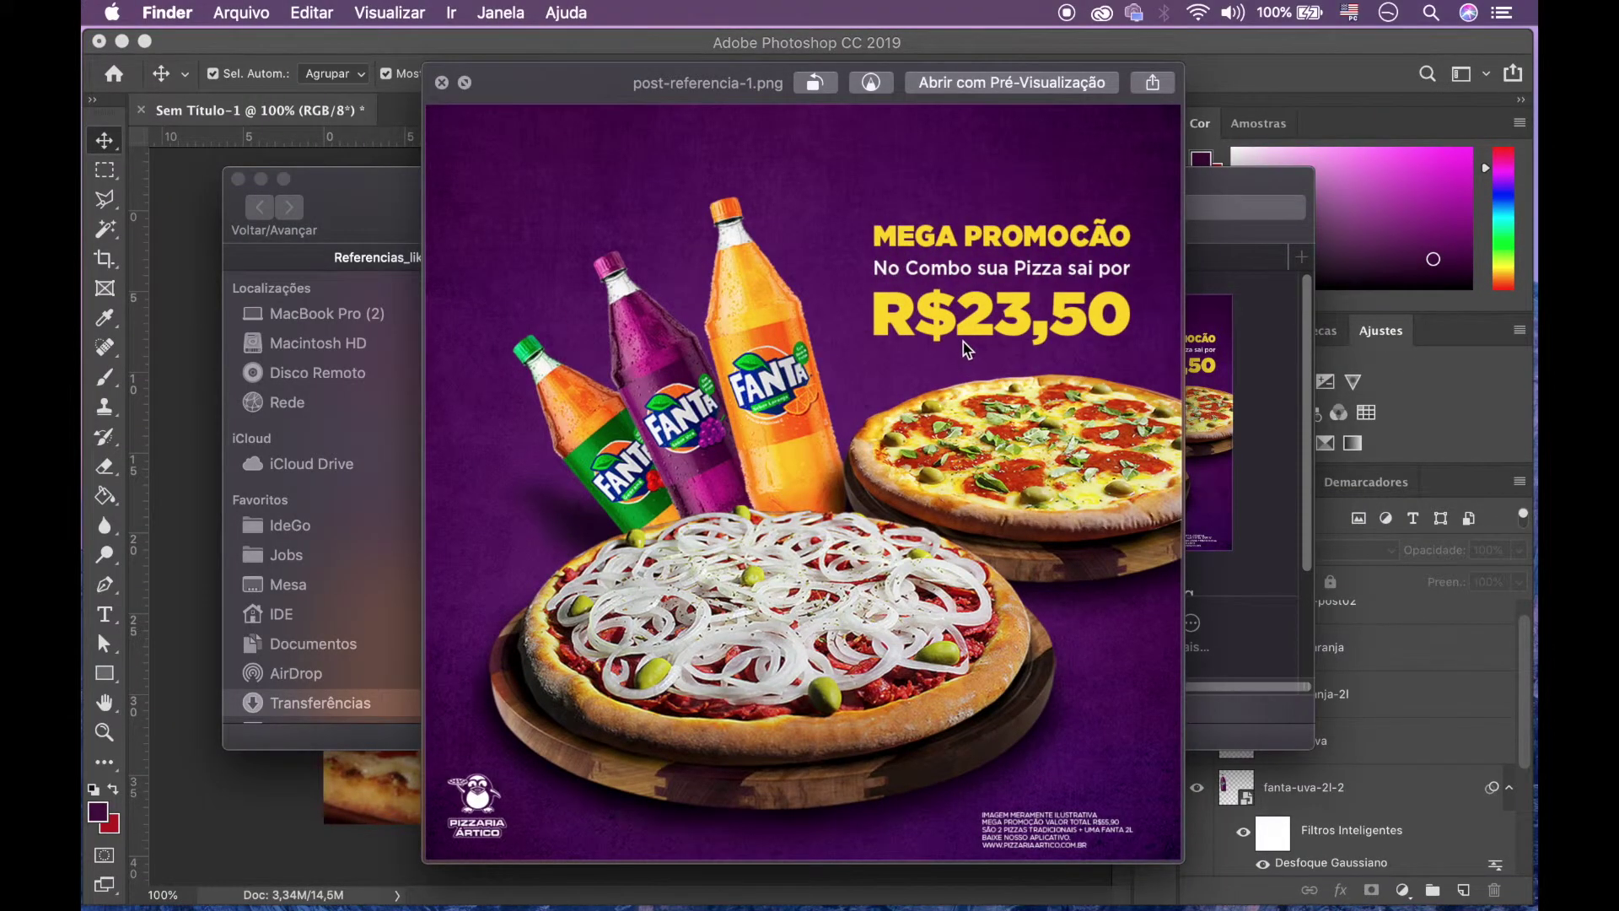
{"action": "key", "text": "space"}
{"action": "key", "text": "ctrl+Up"}
{"action": "left_click", "coordinate": [887, 363]}
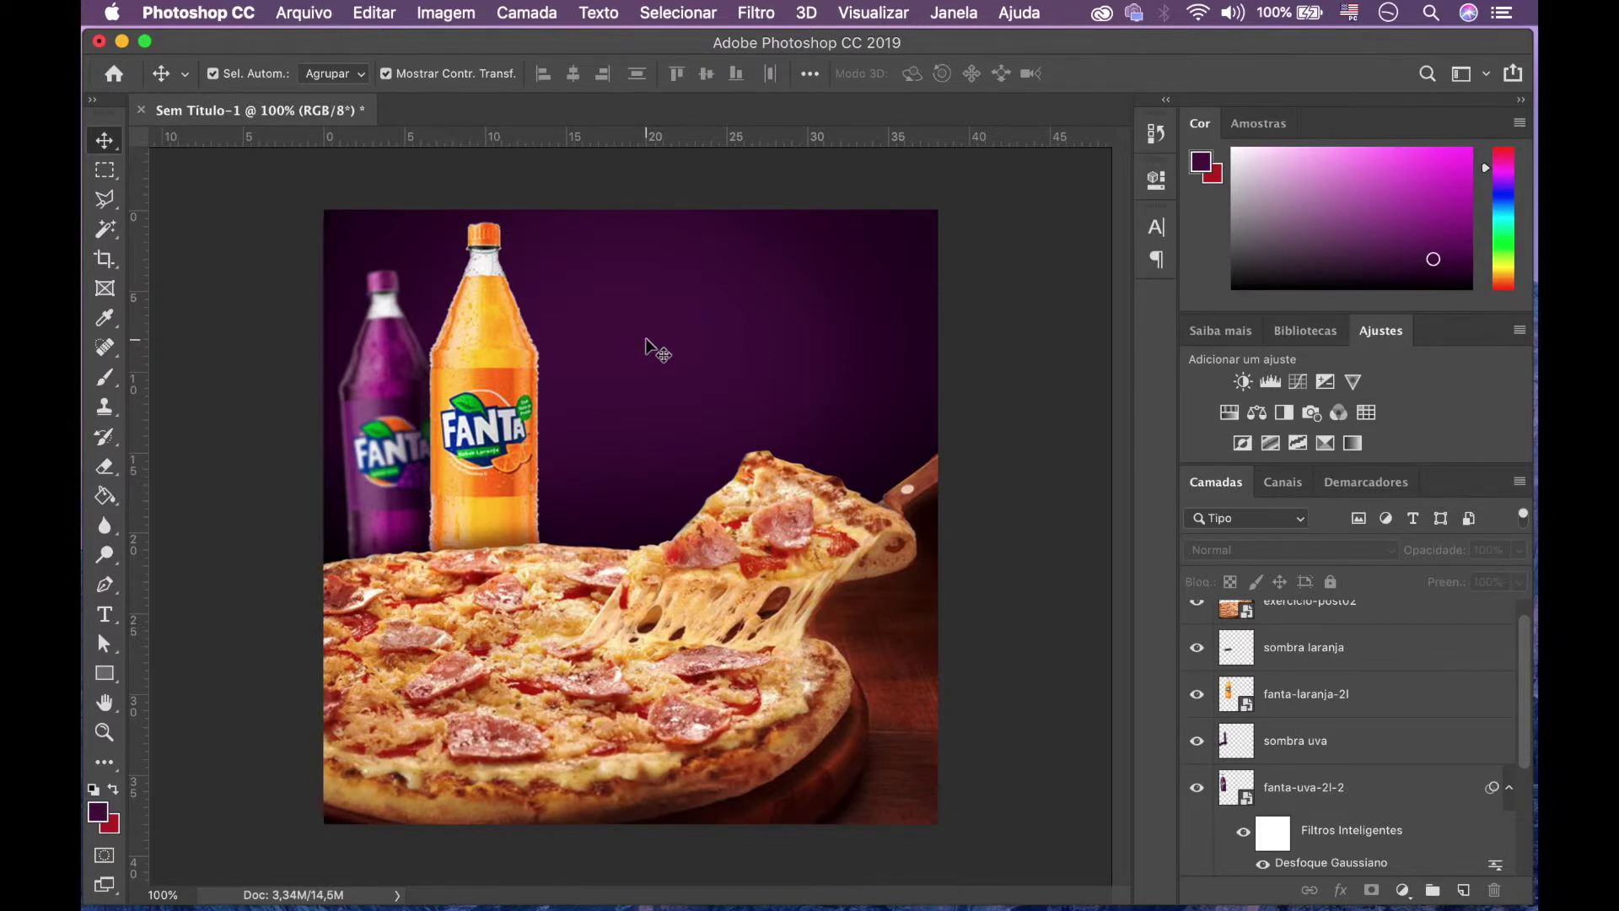
Step: Add a text layer reading "mega promoção" in the purple area beside the orange bottle's cap
{"action": "key", "text": "t"}
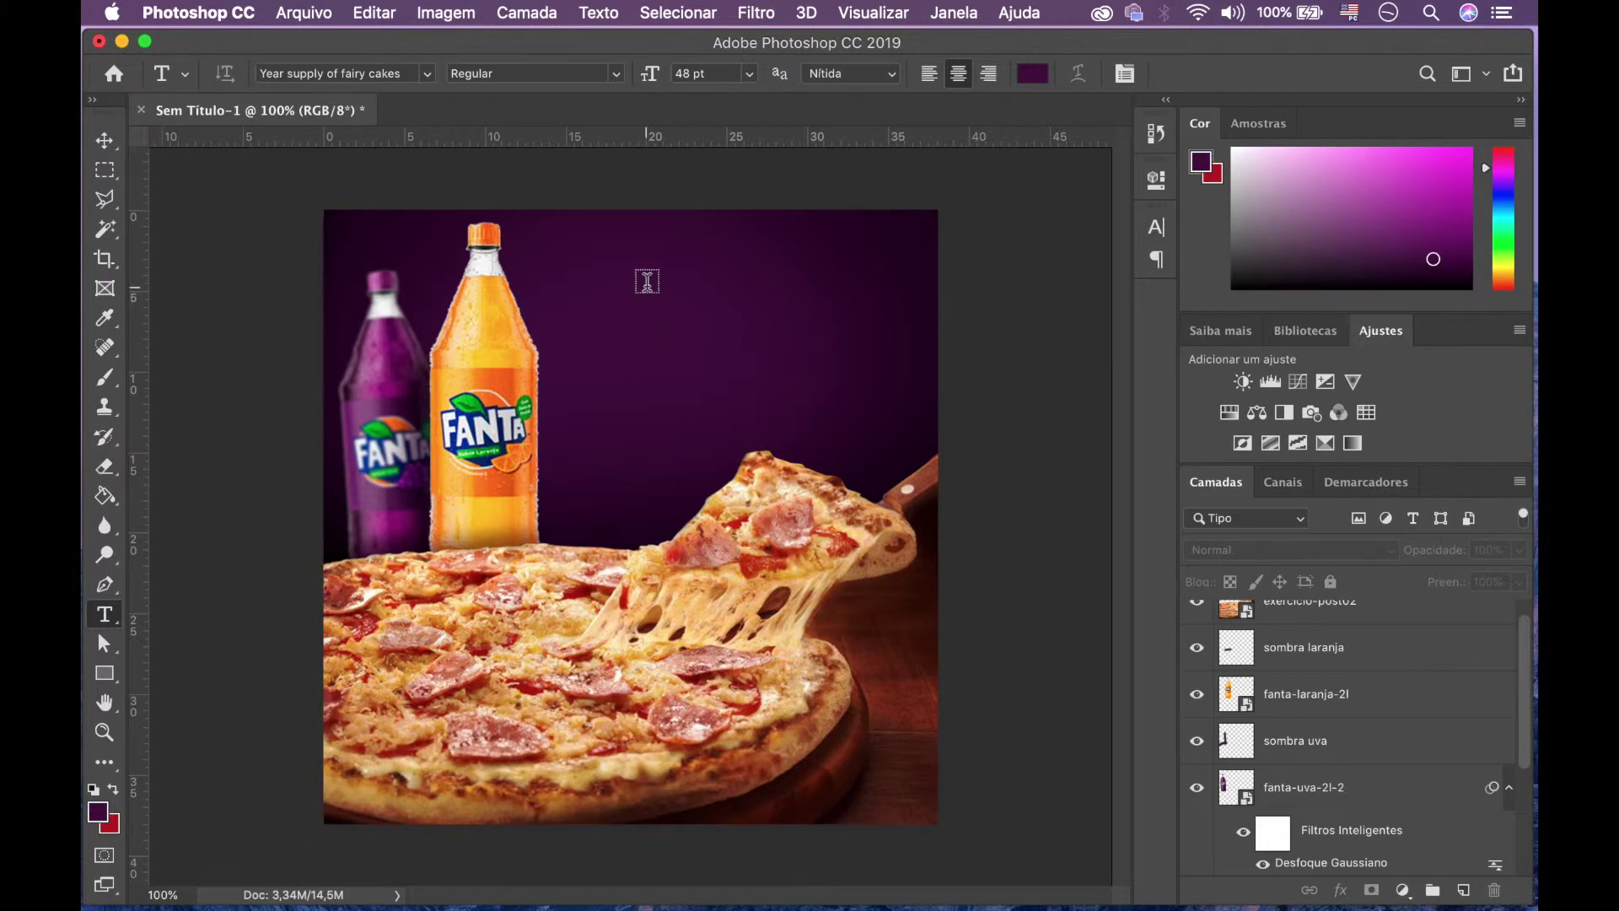
{"action": "left_click", "coordinate": [665, 362]}
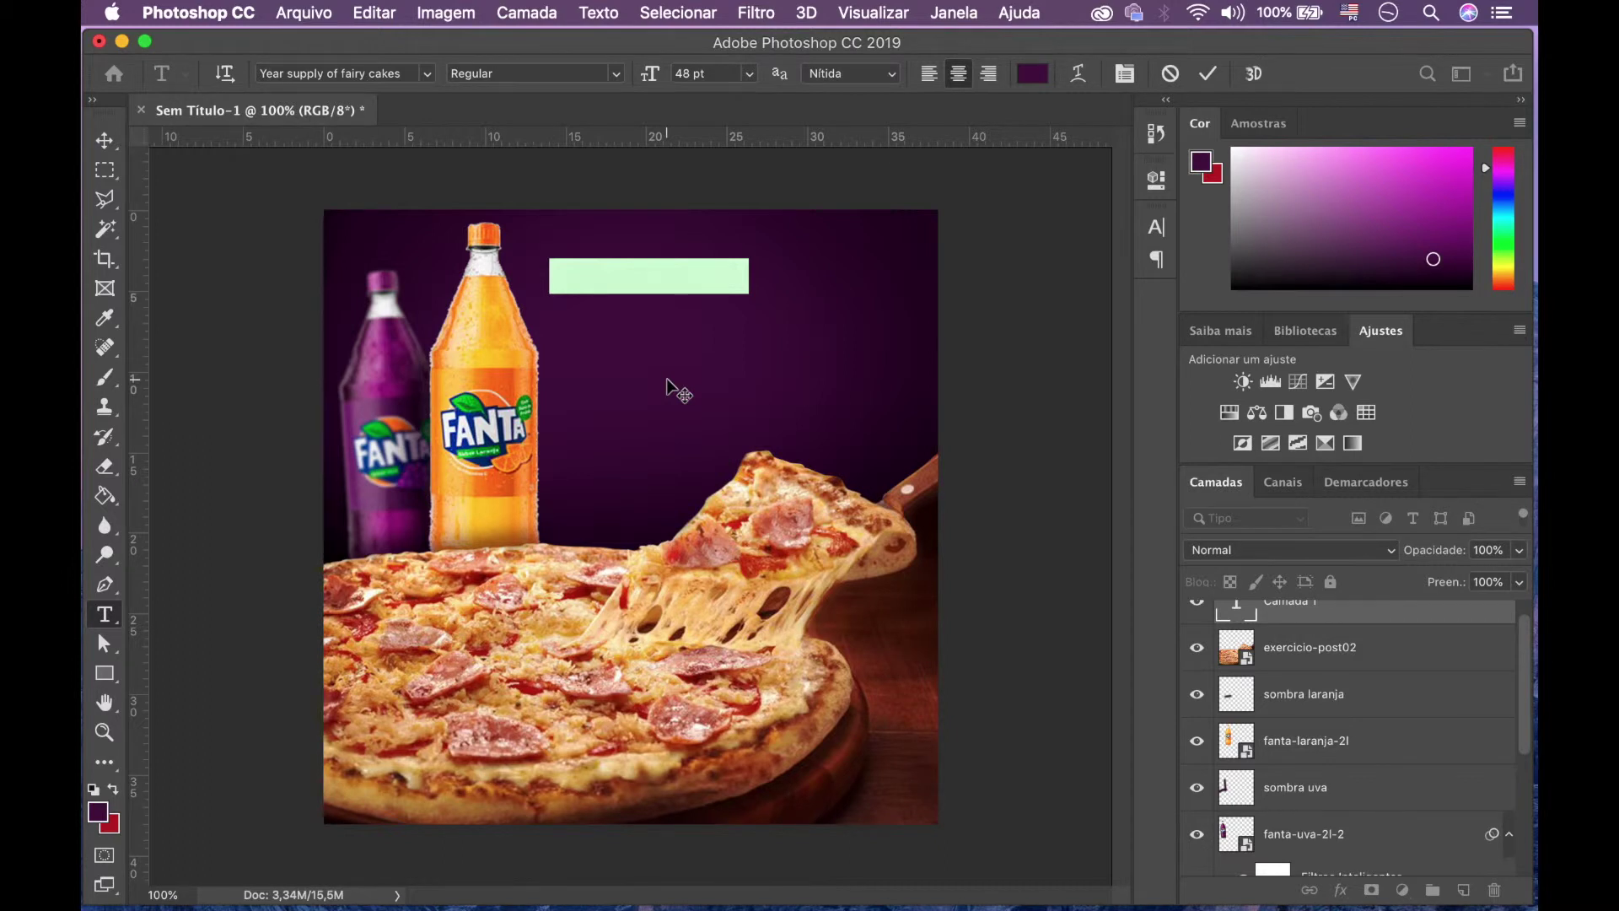
{"action": "key", "text": "BackSpace"}
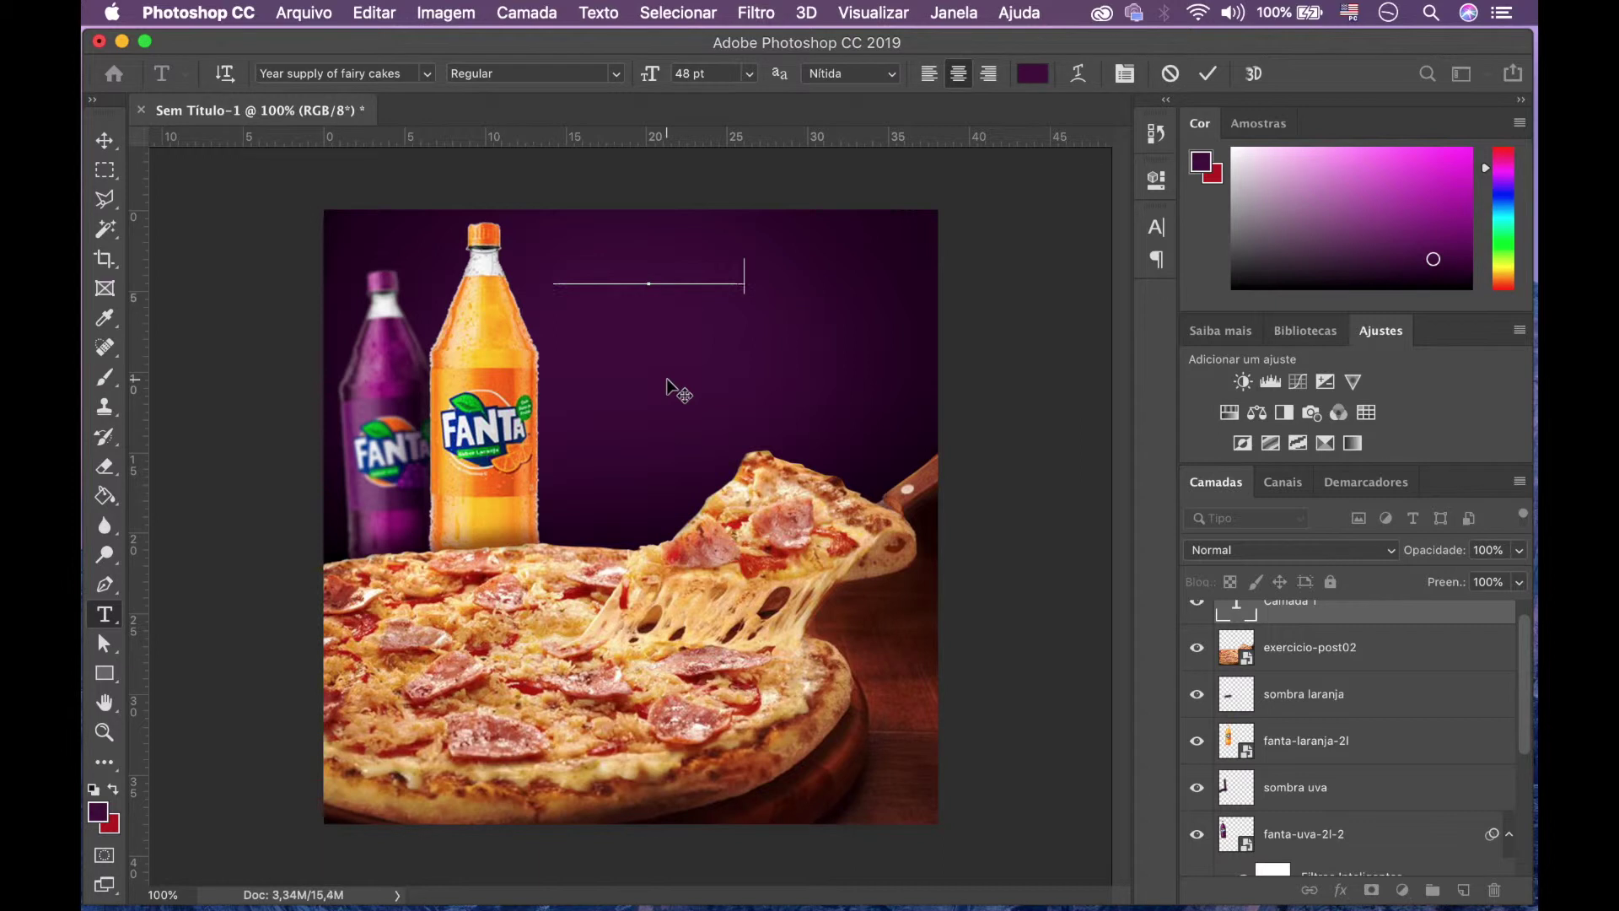
{"action": "type", "text": "ão"}
Step: Colour the whole "mega promoção" text yellow with CMYK values C 0, M 20, Y 100 and K 0
{"action": "left_click_drag", "start_coordinate": [762, 274], "coordinate": [430, 289]}
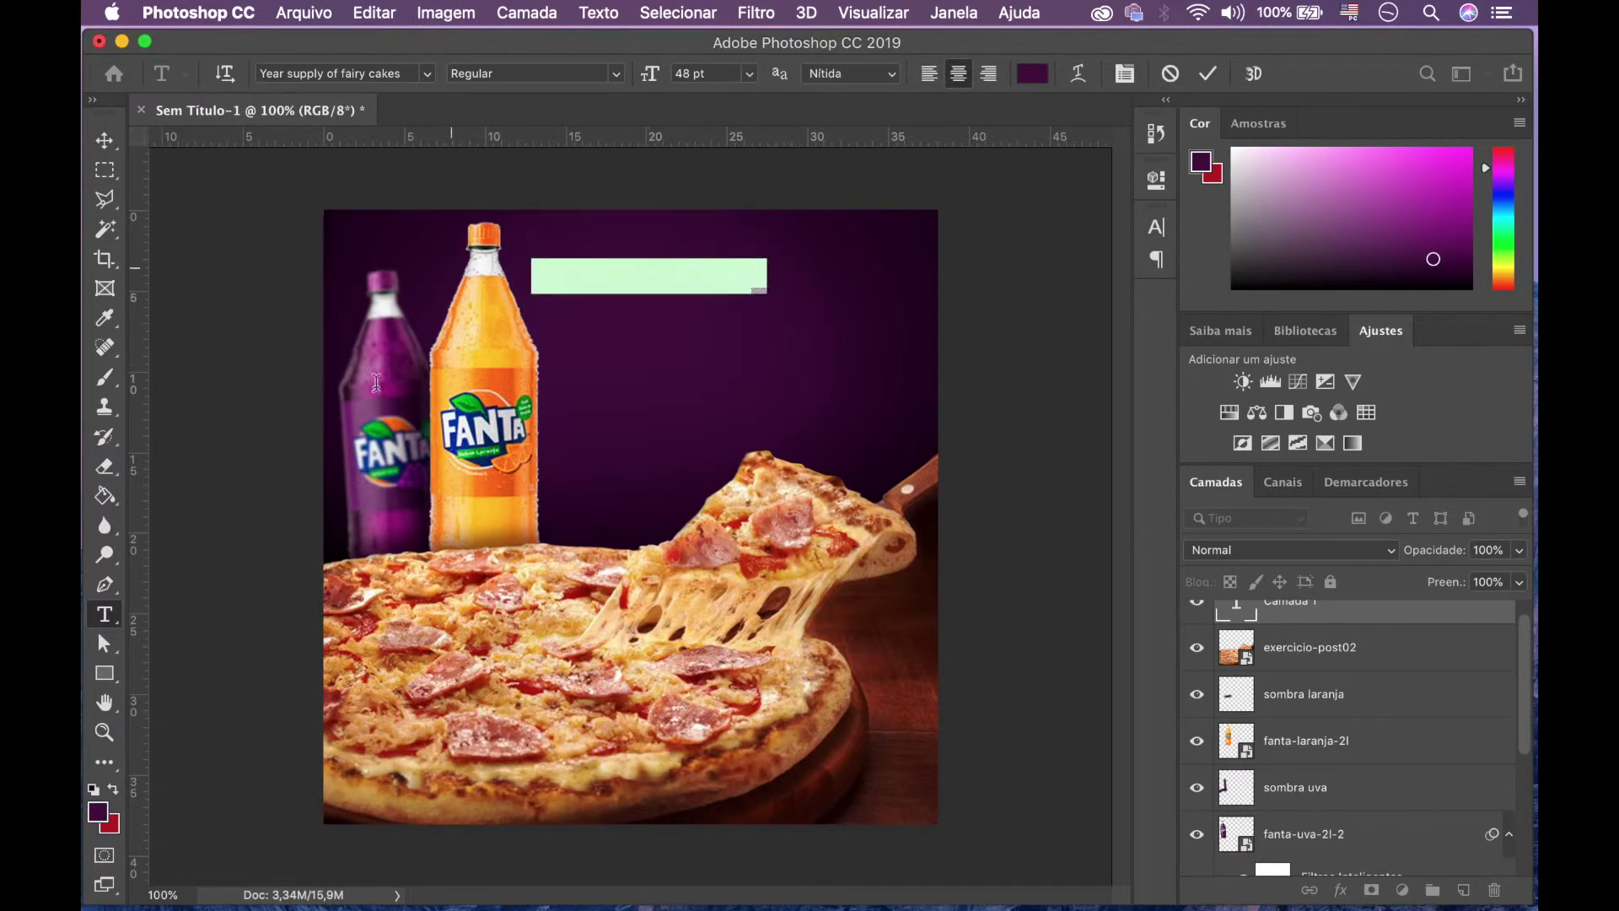
{"action": "left_click", "coordinate": [99, 814]}
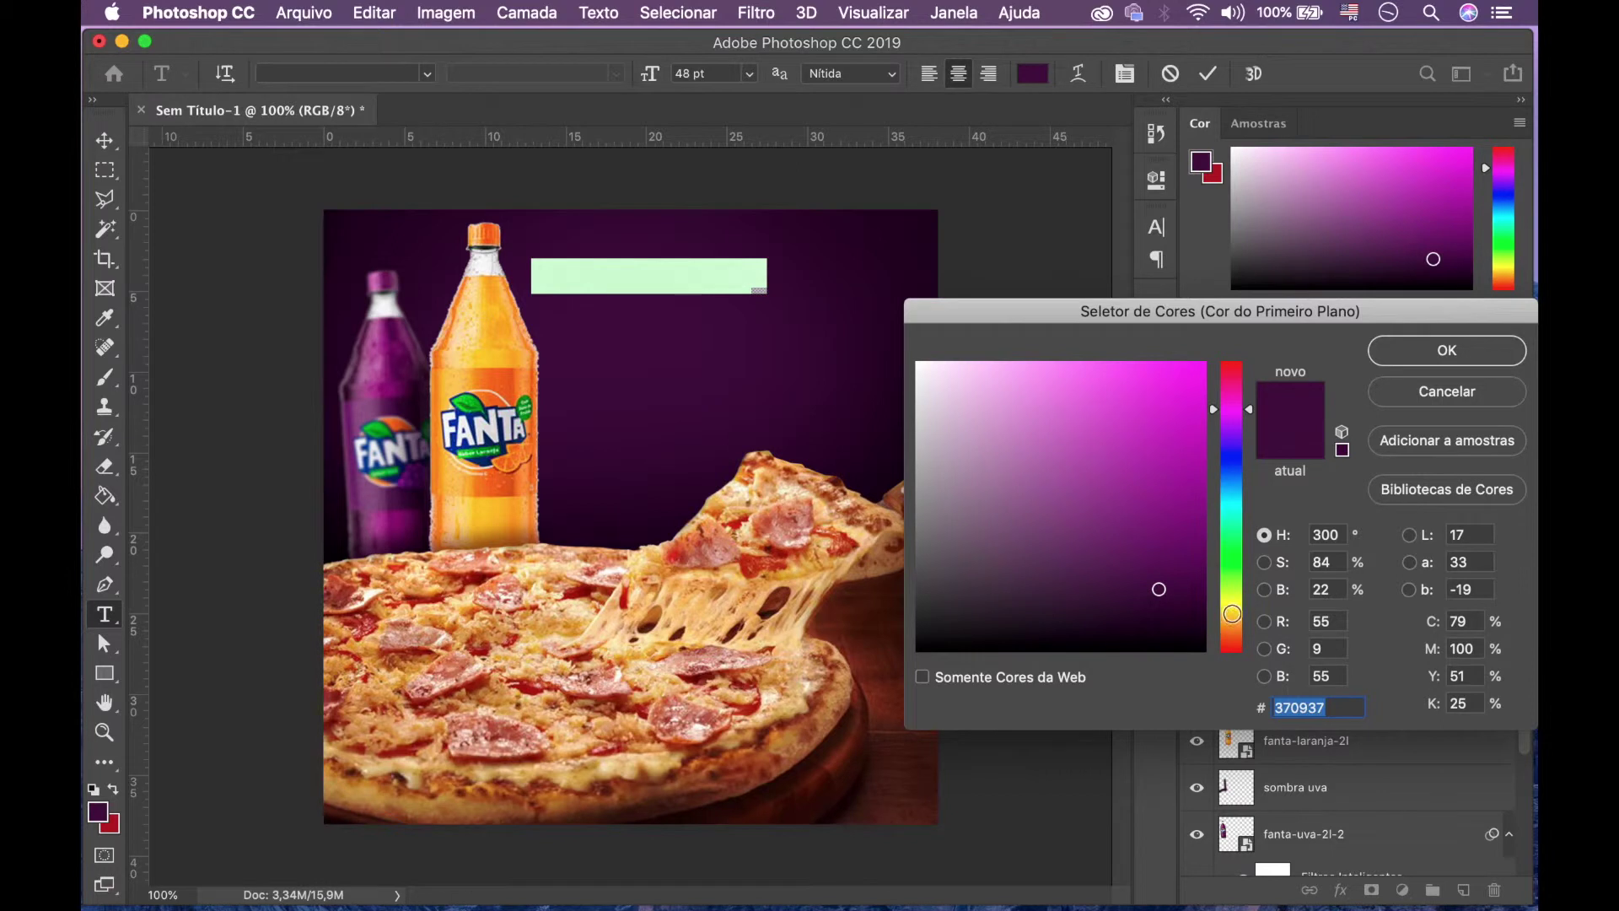
{"action": "left_click", "coordinate": [1231, 612]}
{"action": "left_click_drag", "start_coordinate": [1184, 473], "coordinate": [1203, 337]}
{"action": "left_click", "coordinate": [1478, 677]}
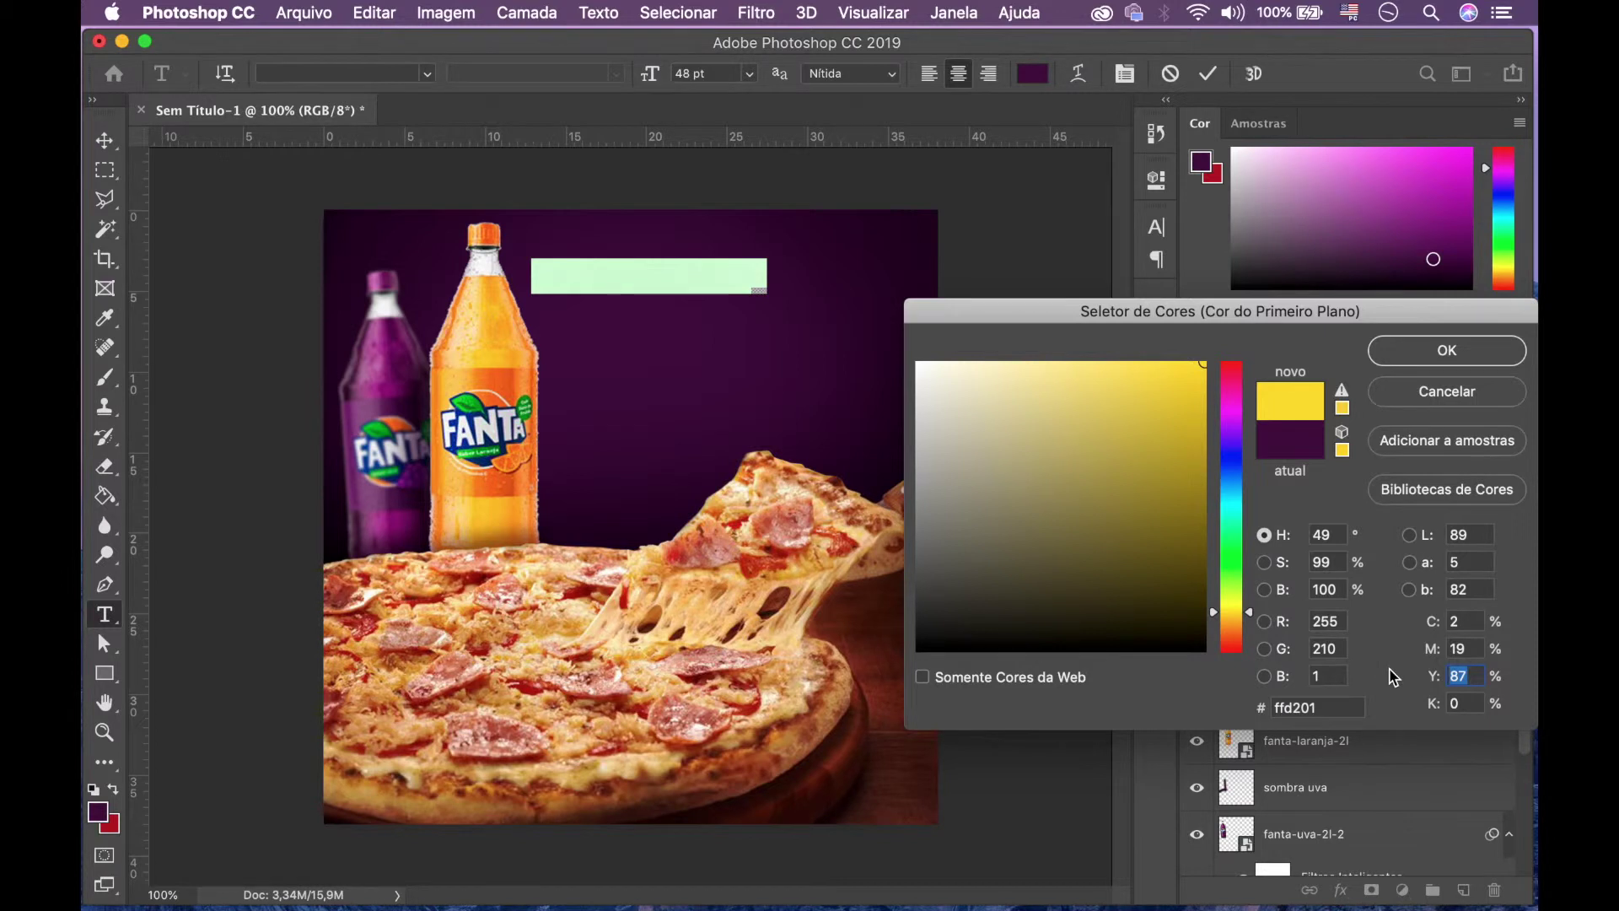
{"action": "type", "text": "100"}
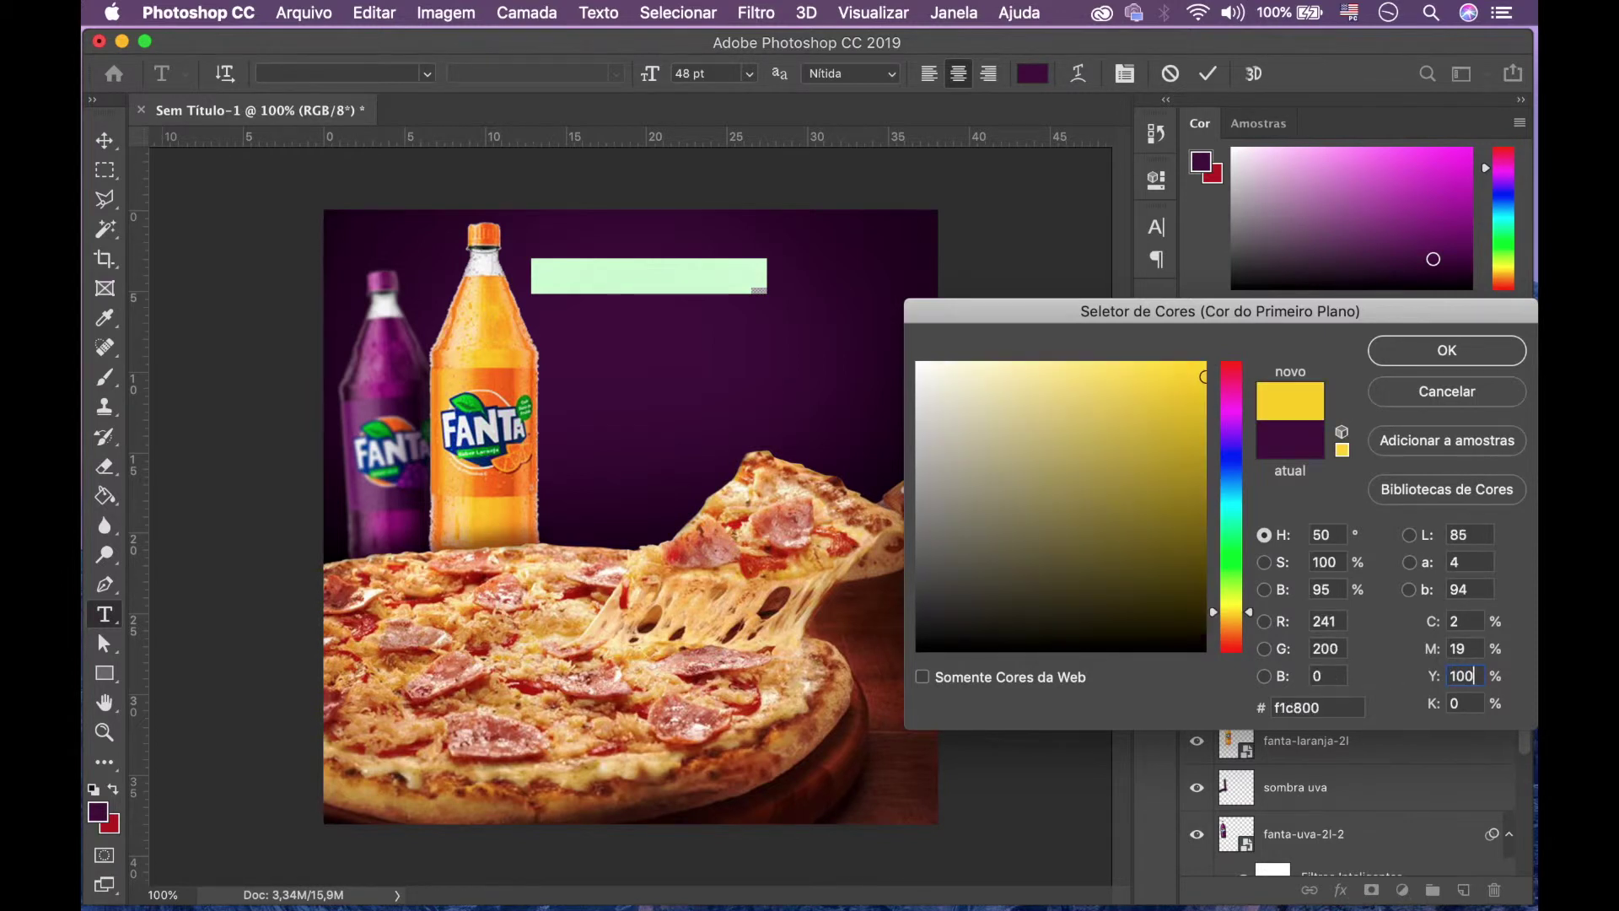
{"action": "left_click", "coordinate": [1465, 649]}
{"action": "type", "text": "20"}
{"action": "left_click", "coordinate": [1467, 622]}
{"action": "type", "text": "0"}
{"action": "key", "text": "Return"}
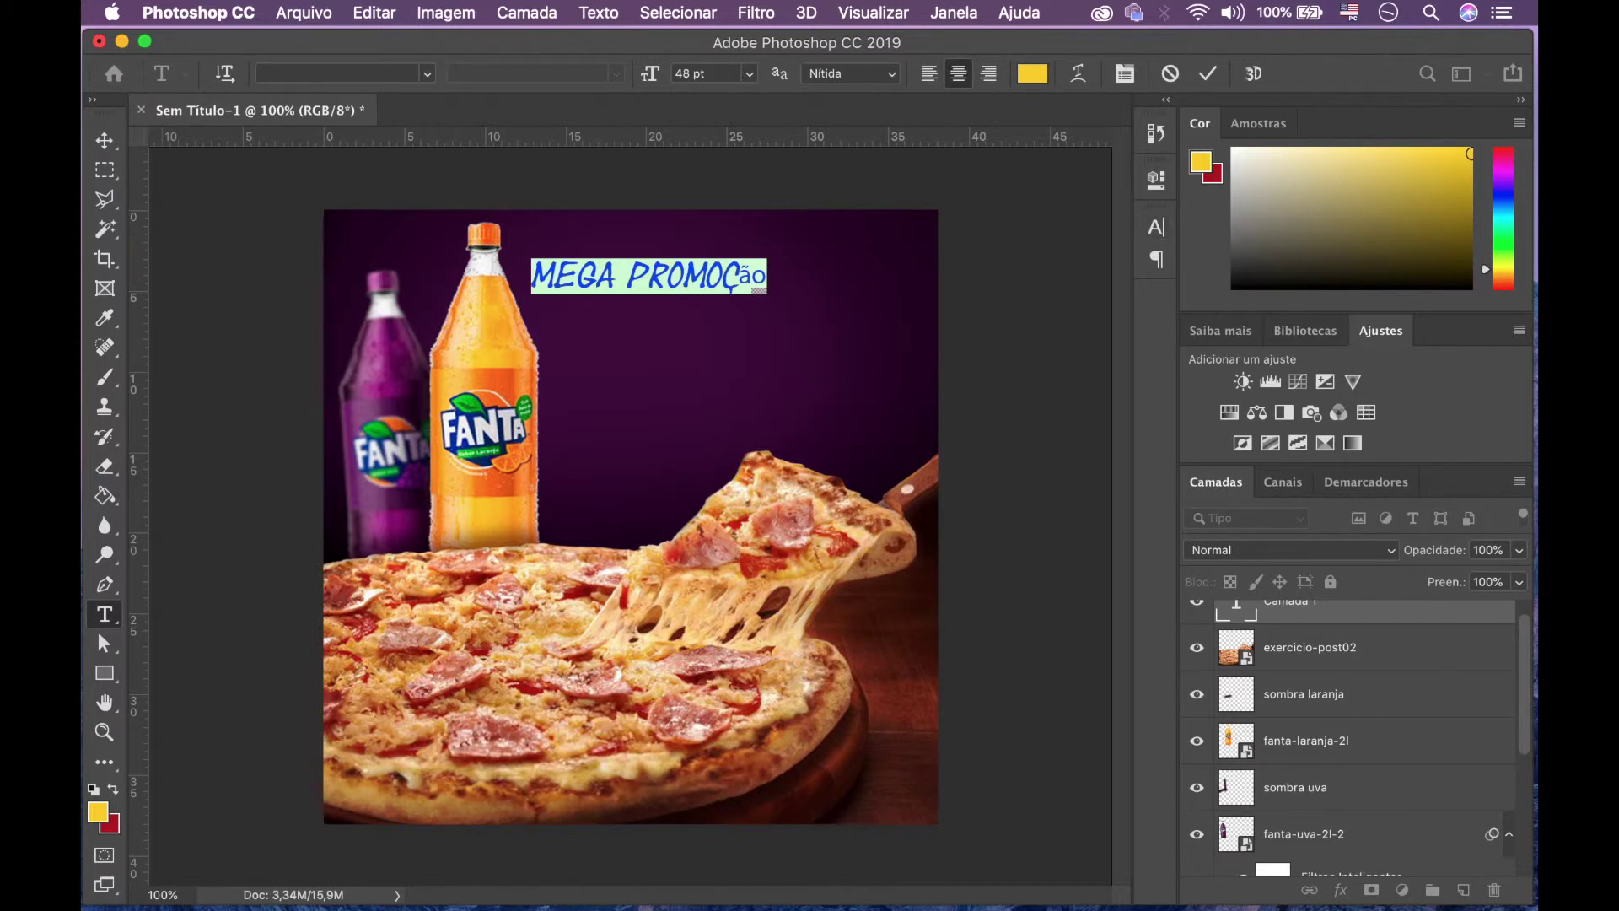
Step: Set the "mega promoção" headline in Franklin Gothic Heavy with all caps
{"action": "left_click", "coordinate": [957, 14]}
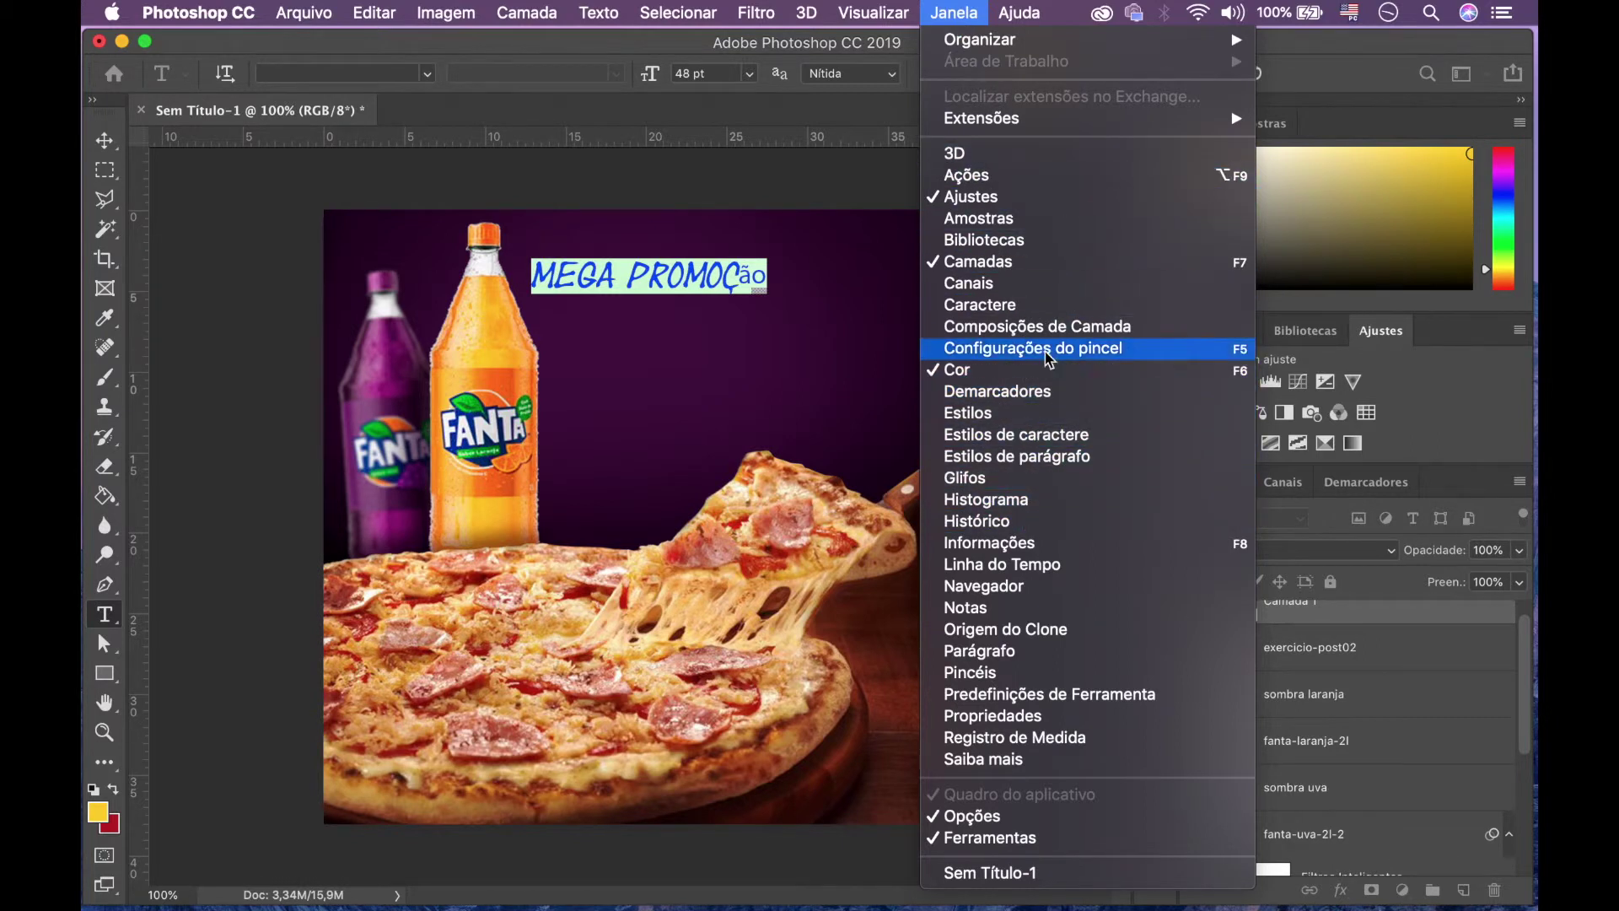
{"action": "left_click", "coordinate": [1039, 309]}
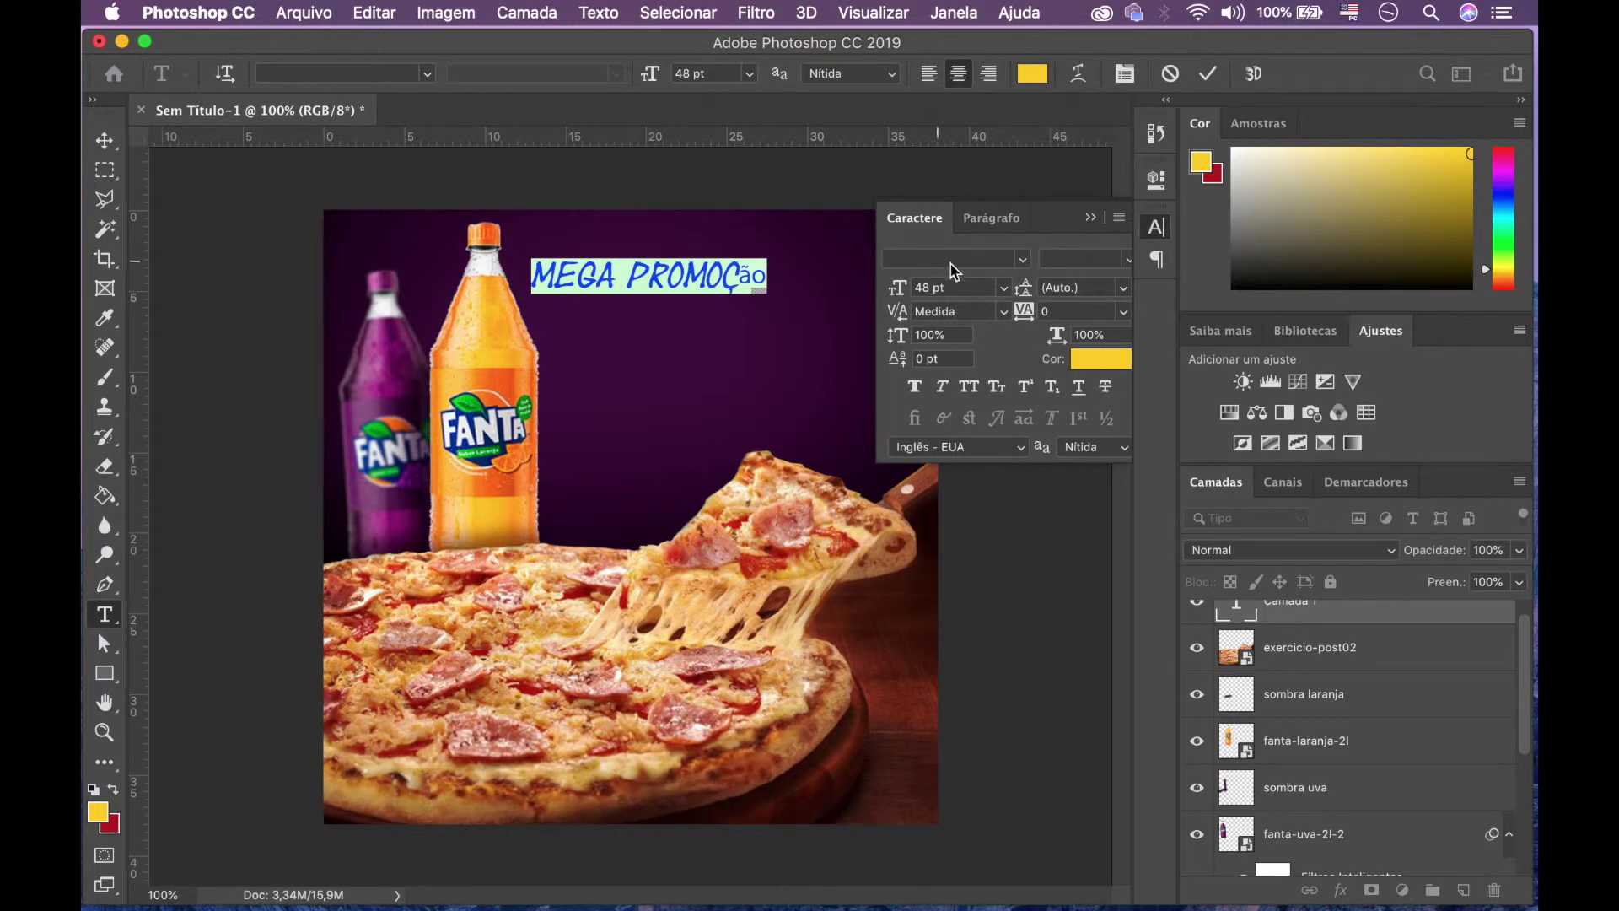
{"action": "left_click", "coordinate": [1023, 262]}
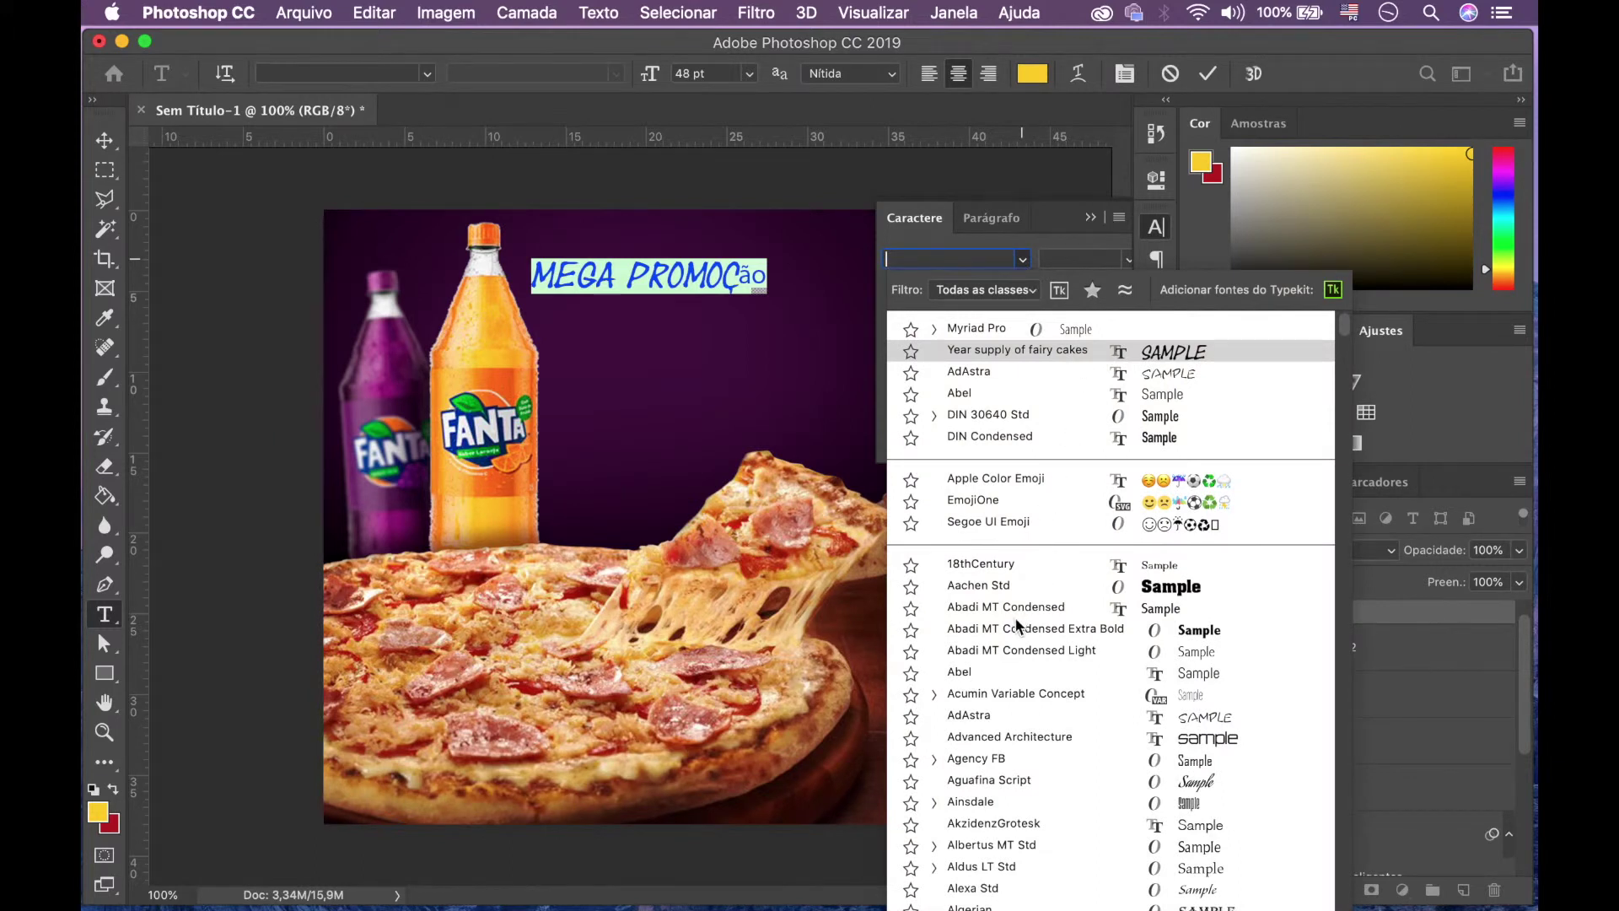
{"action": "left_click_drag", "start_coordinate": [1342, 325], "coordinate": [1341, 533]}
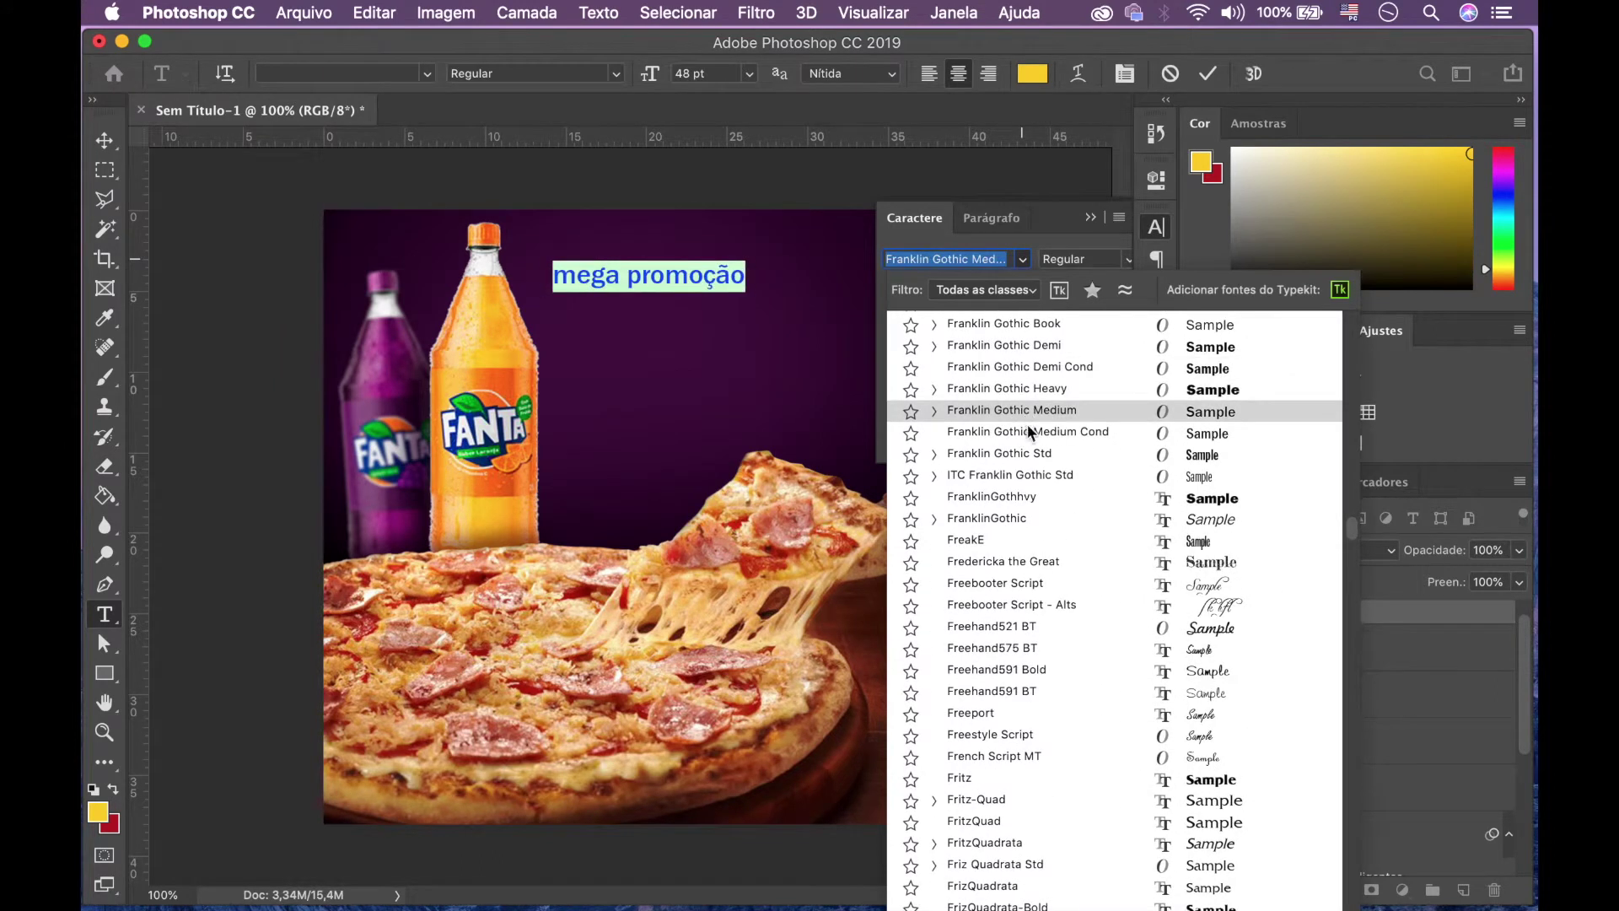
{"action": "left_click", "coordinate": [1022, 388]}
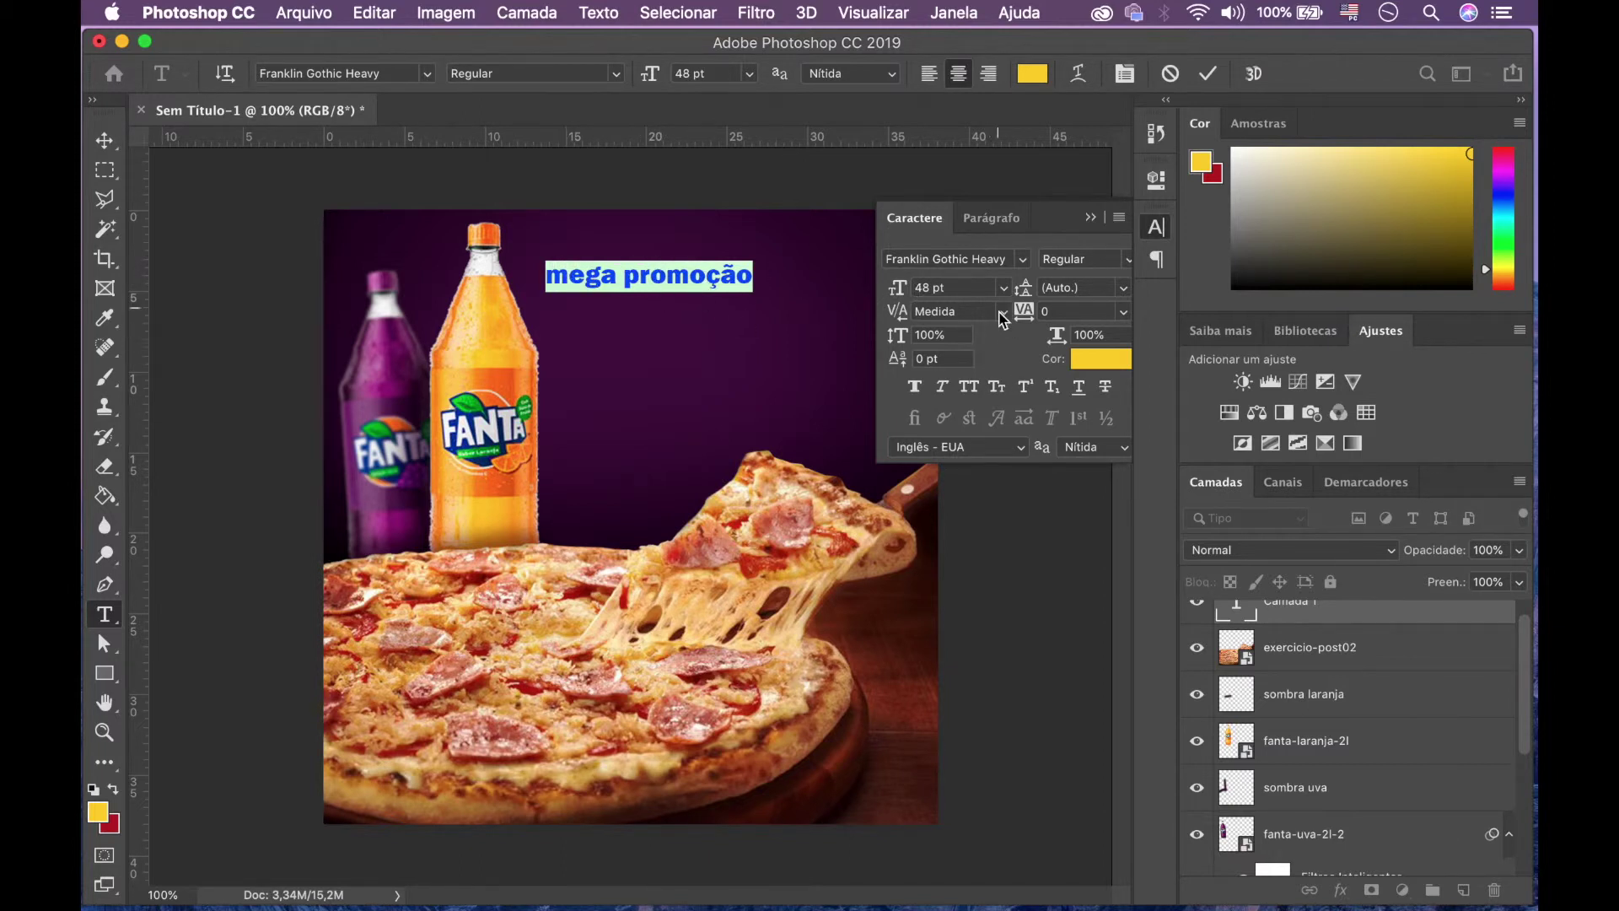
{"action": "left_click", "coordinate": [970, 394]}
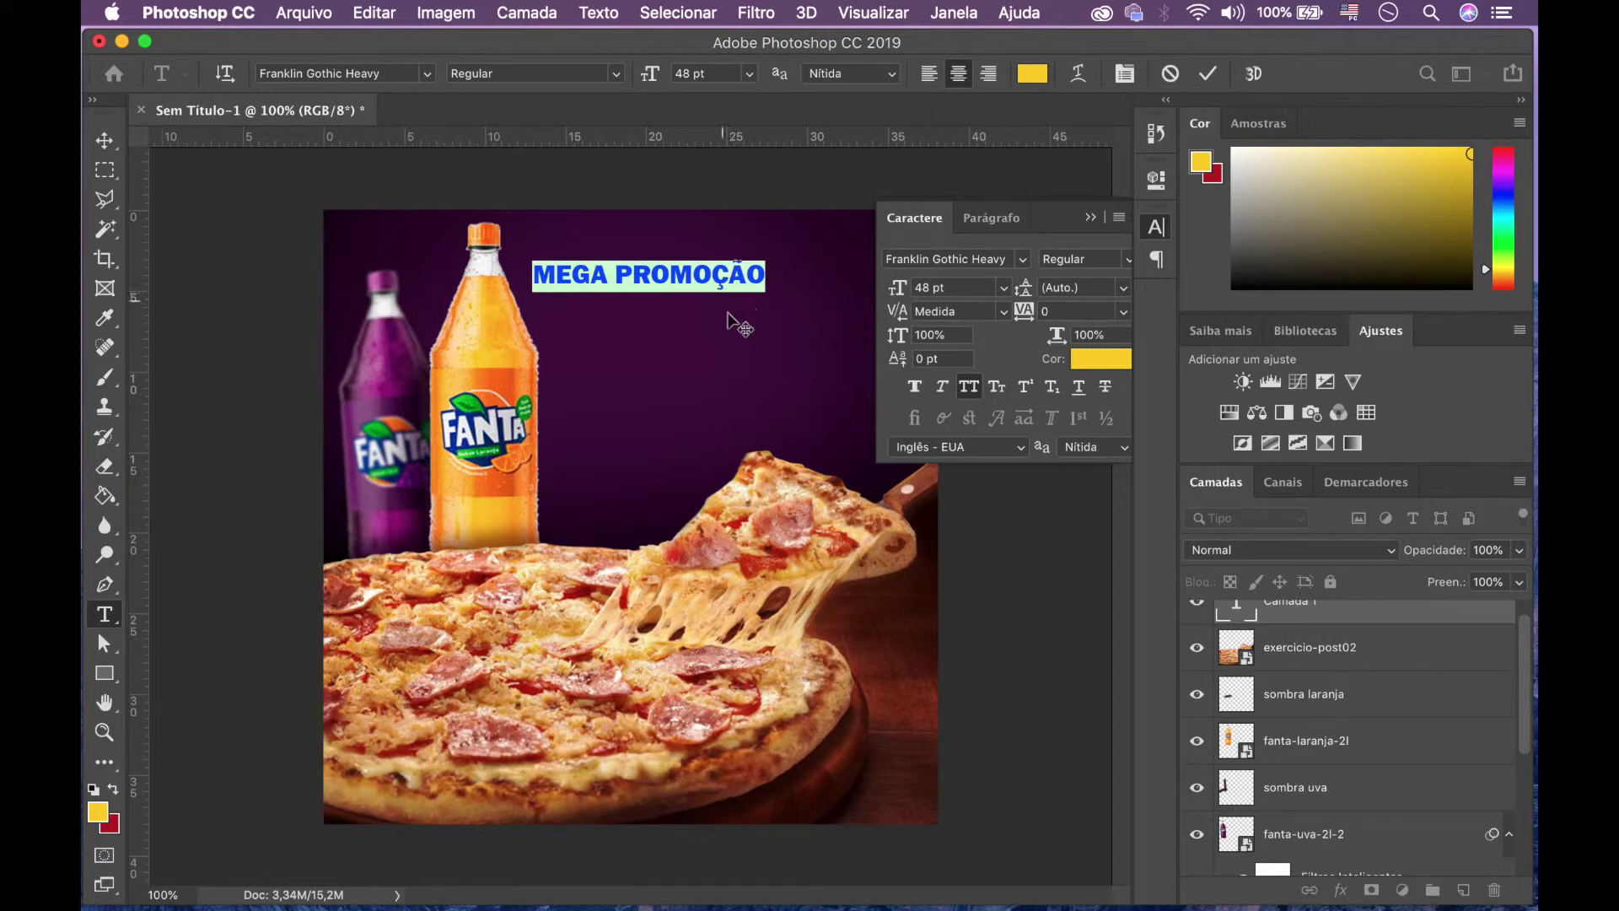
{"action": "left_click", "coordinate": [1158, 230]}
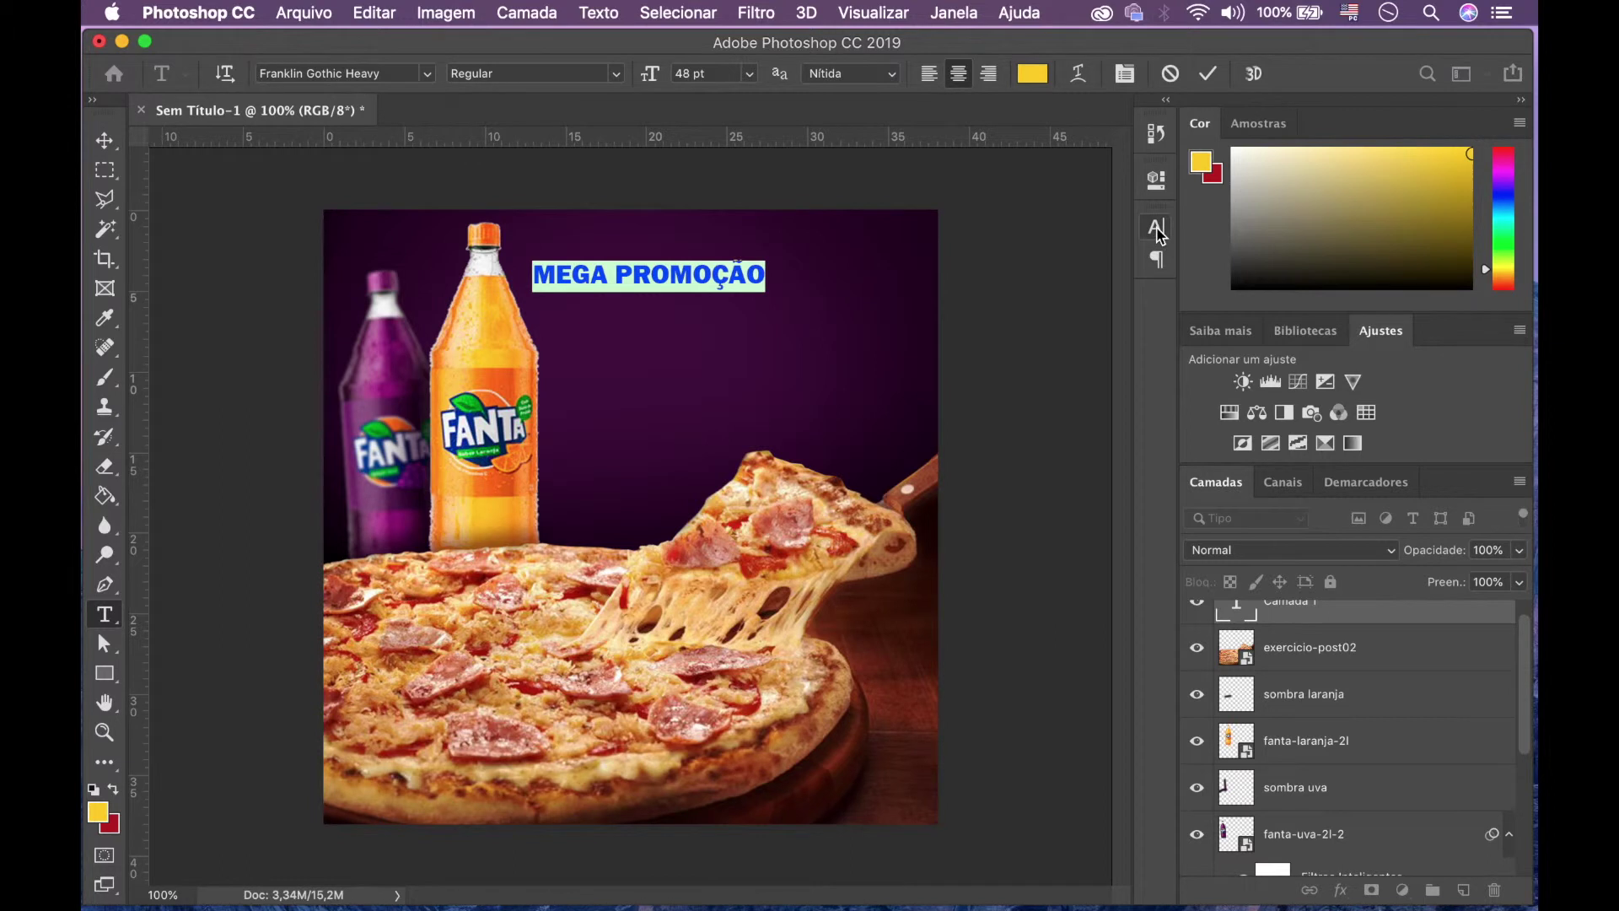
Step: Move the headline about 6 cm to the right and about 0,4 cm up, and deselect its layer
{"action": "left_click", "coordinate": [106, 144]}
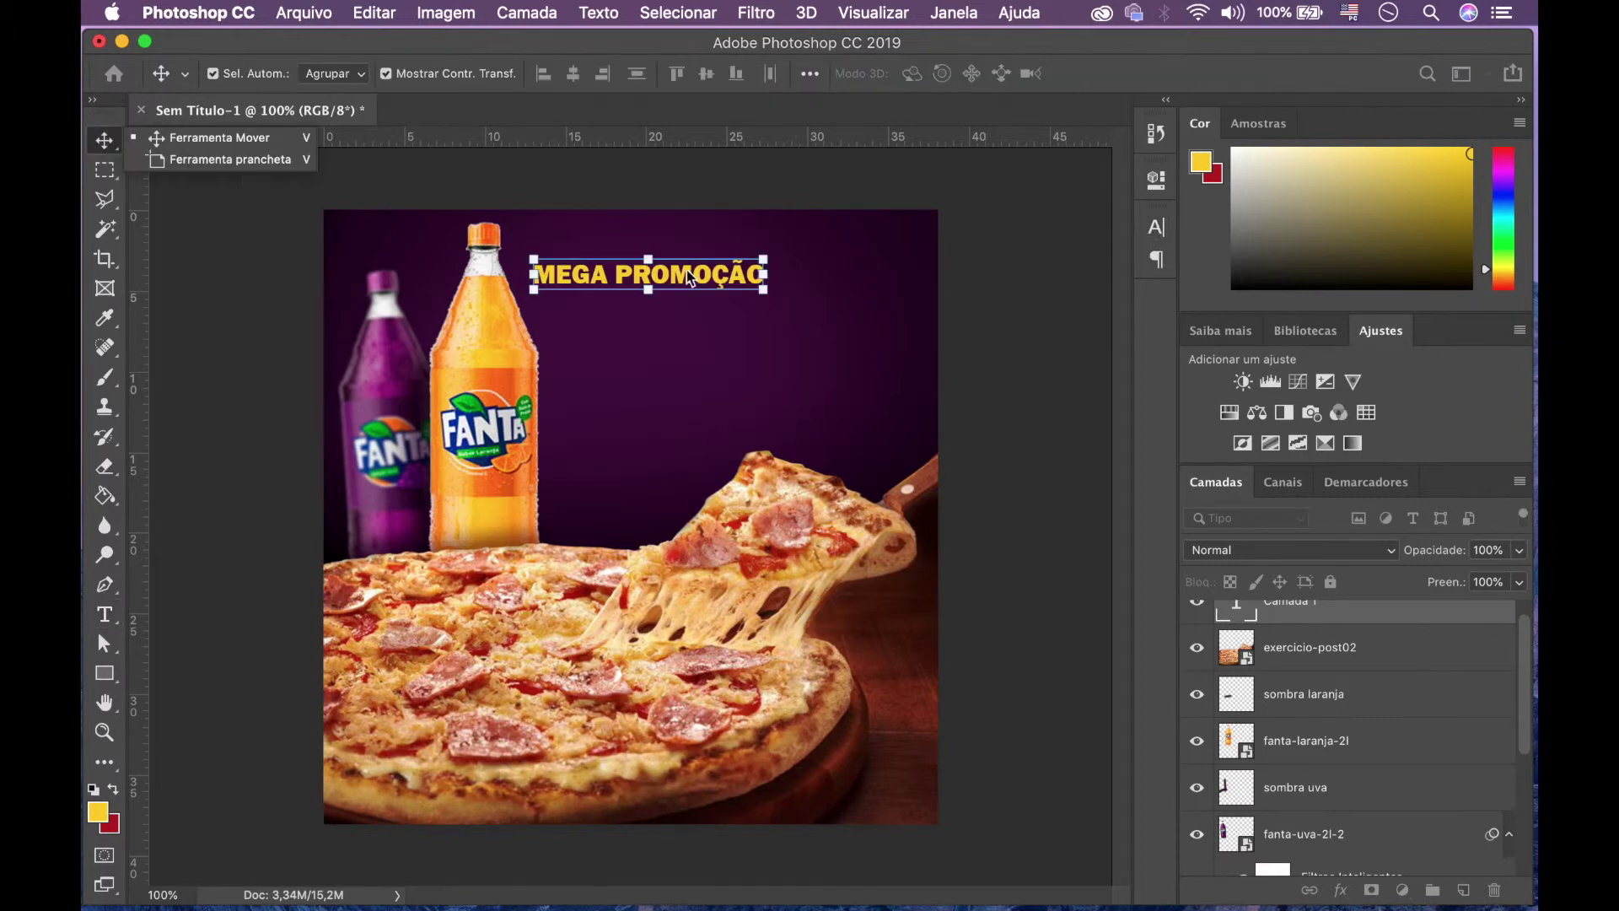
{"action": "left_click_drag", "start_coordinate": [686, 271], "coordinate": [789, 271]}
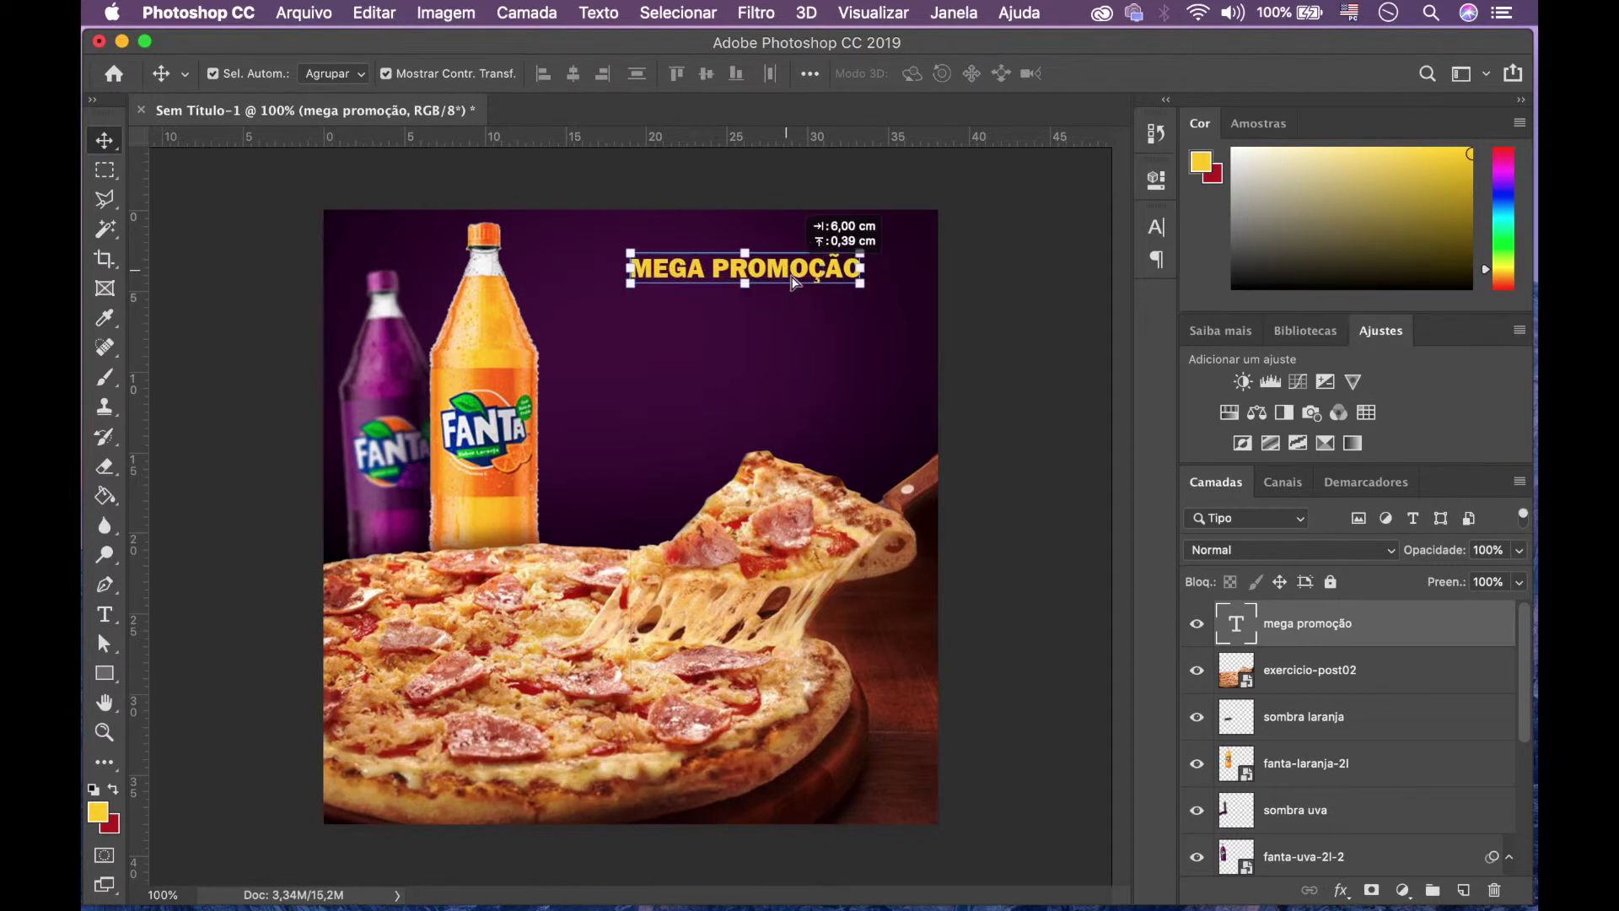
{"action": "left_click", "coordinate": [1010, 266]}
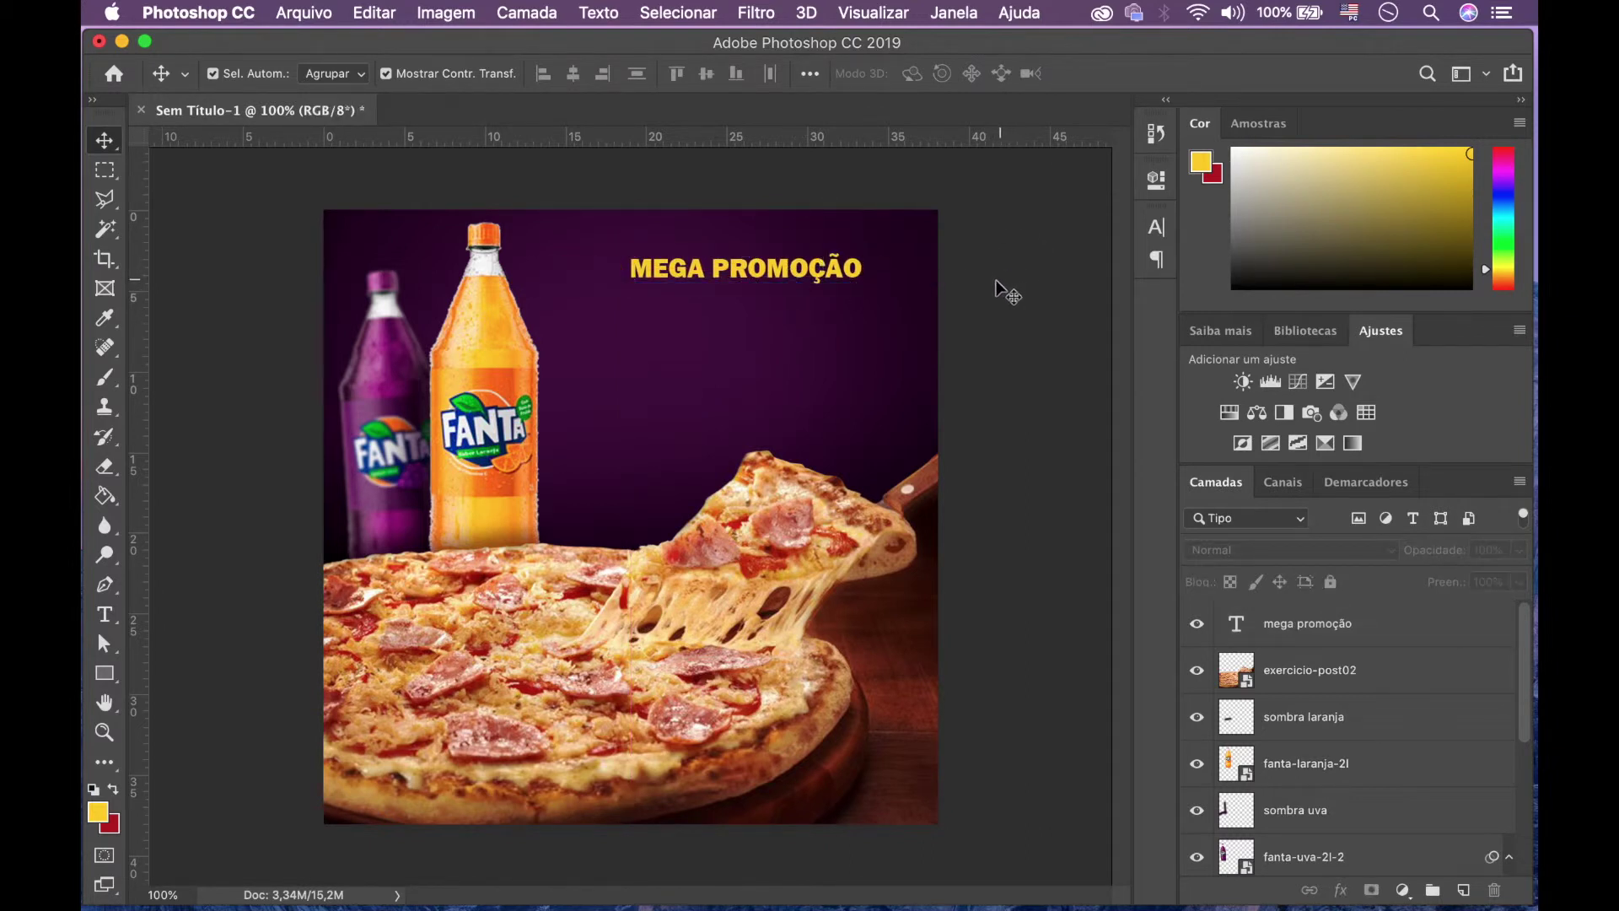
Step: Switch to Finder, preview post-referencia-1.png to read the line below its headline, and return to Photoshop
{"action": "key", "text": "ctrl+Up"}
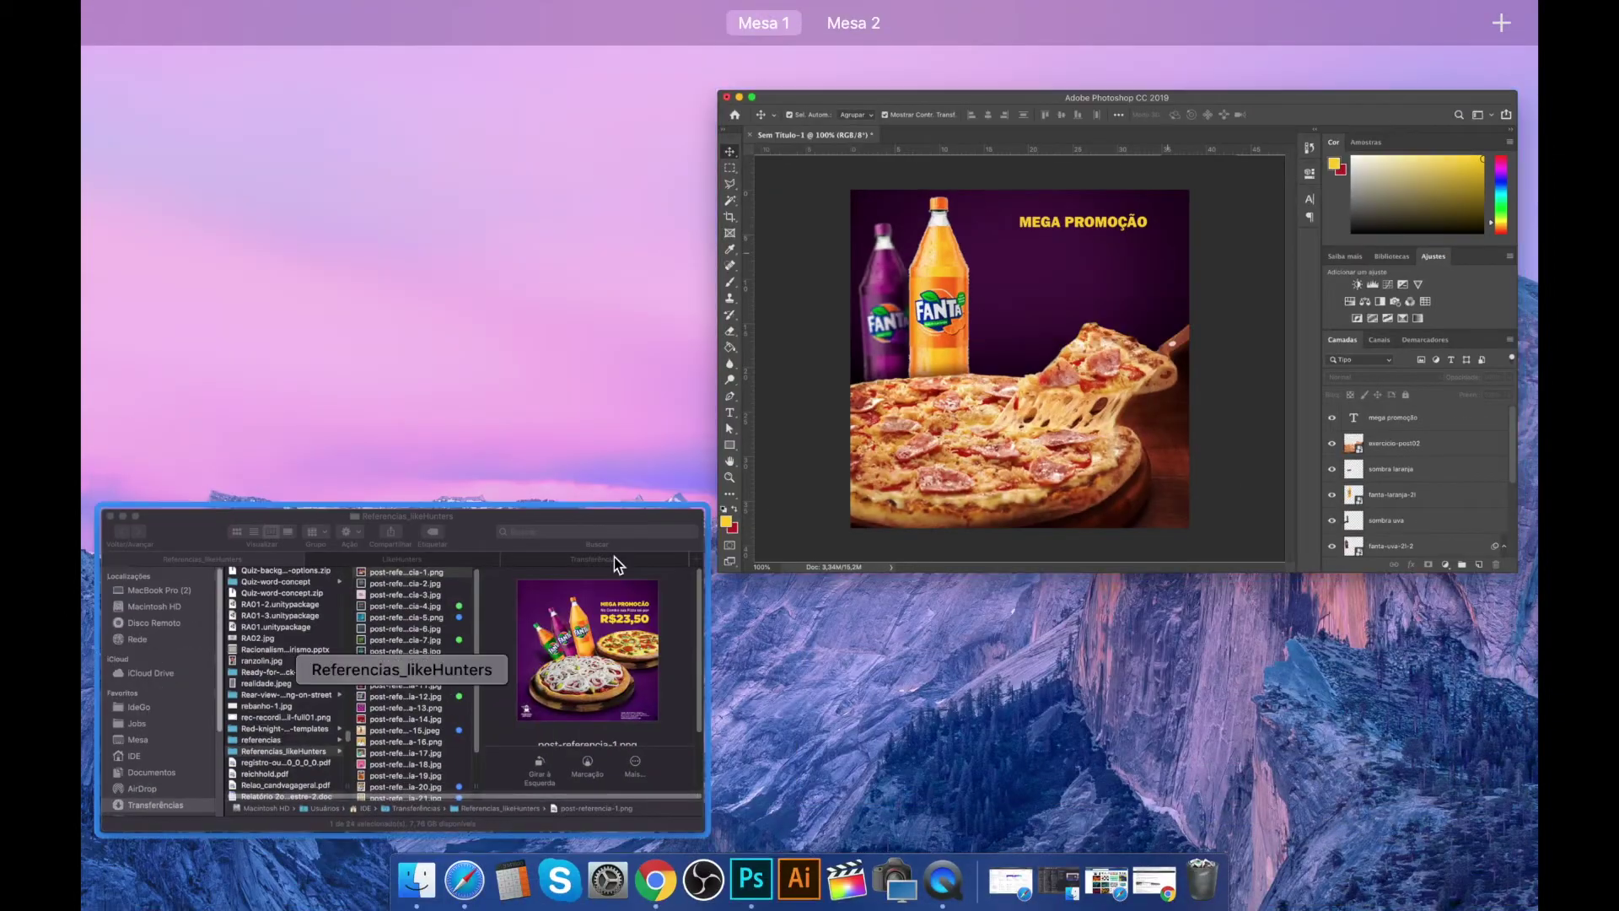
{"action": "left_click", "coordinate": [604, 591]}
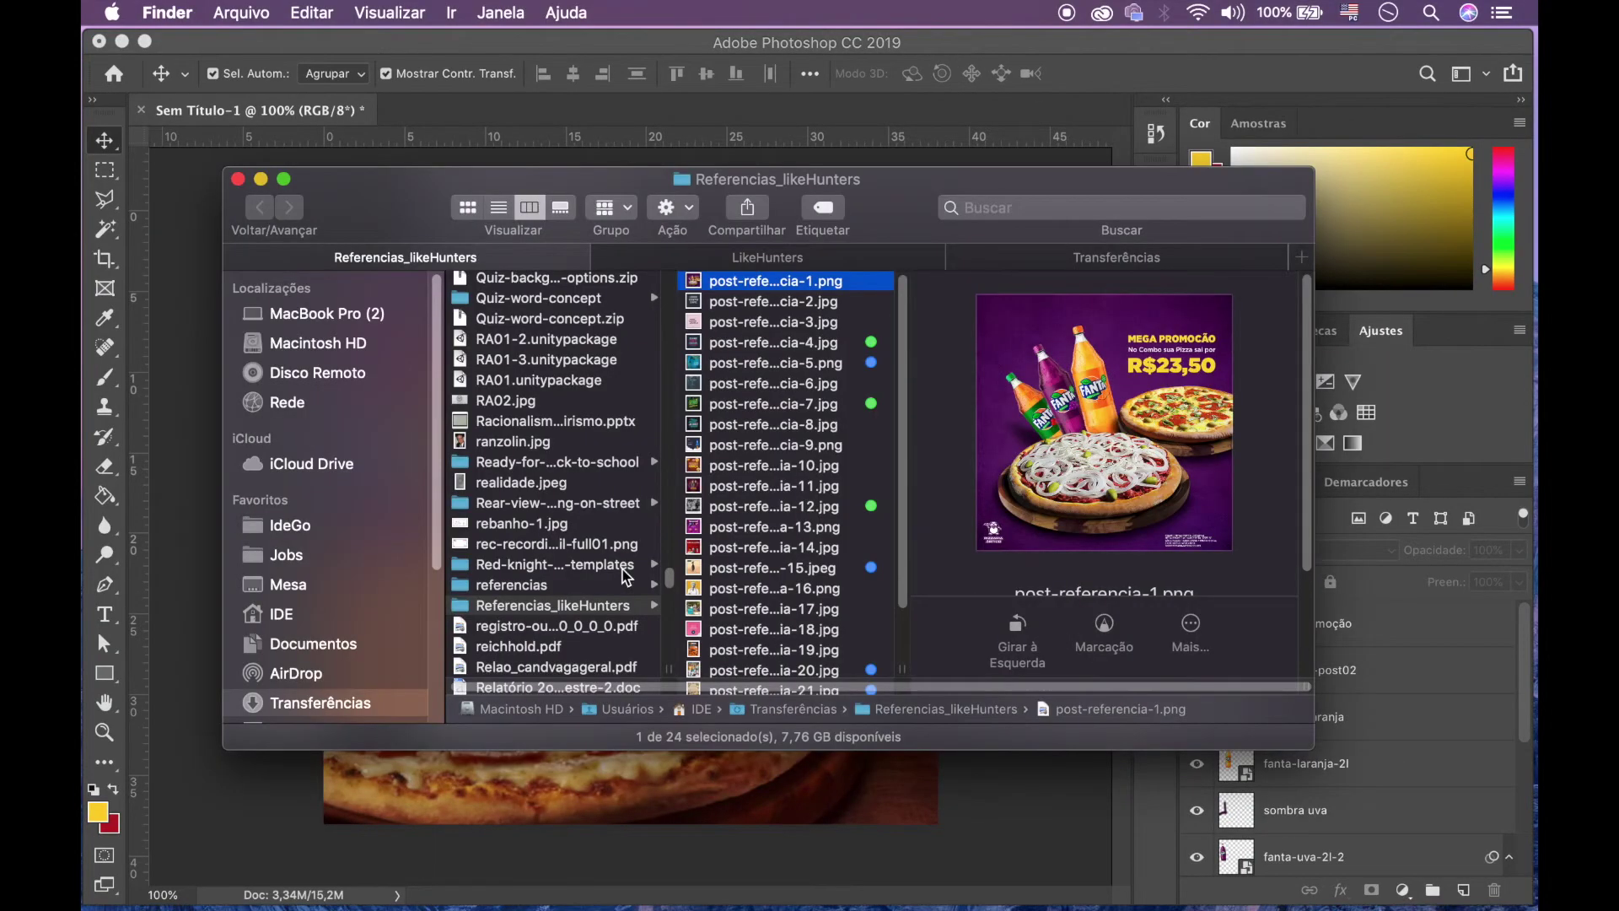
{"action": "key", "text": "space"}
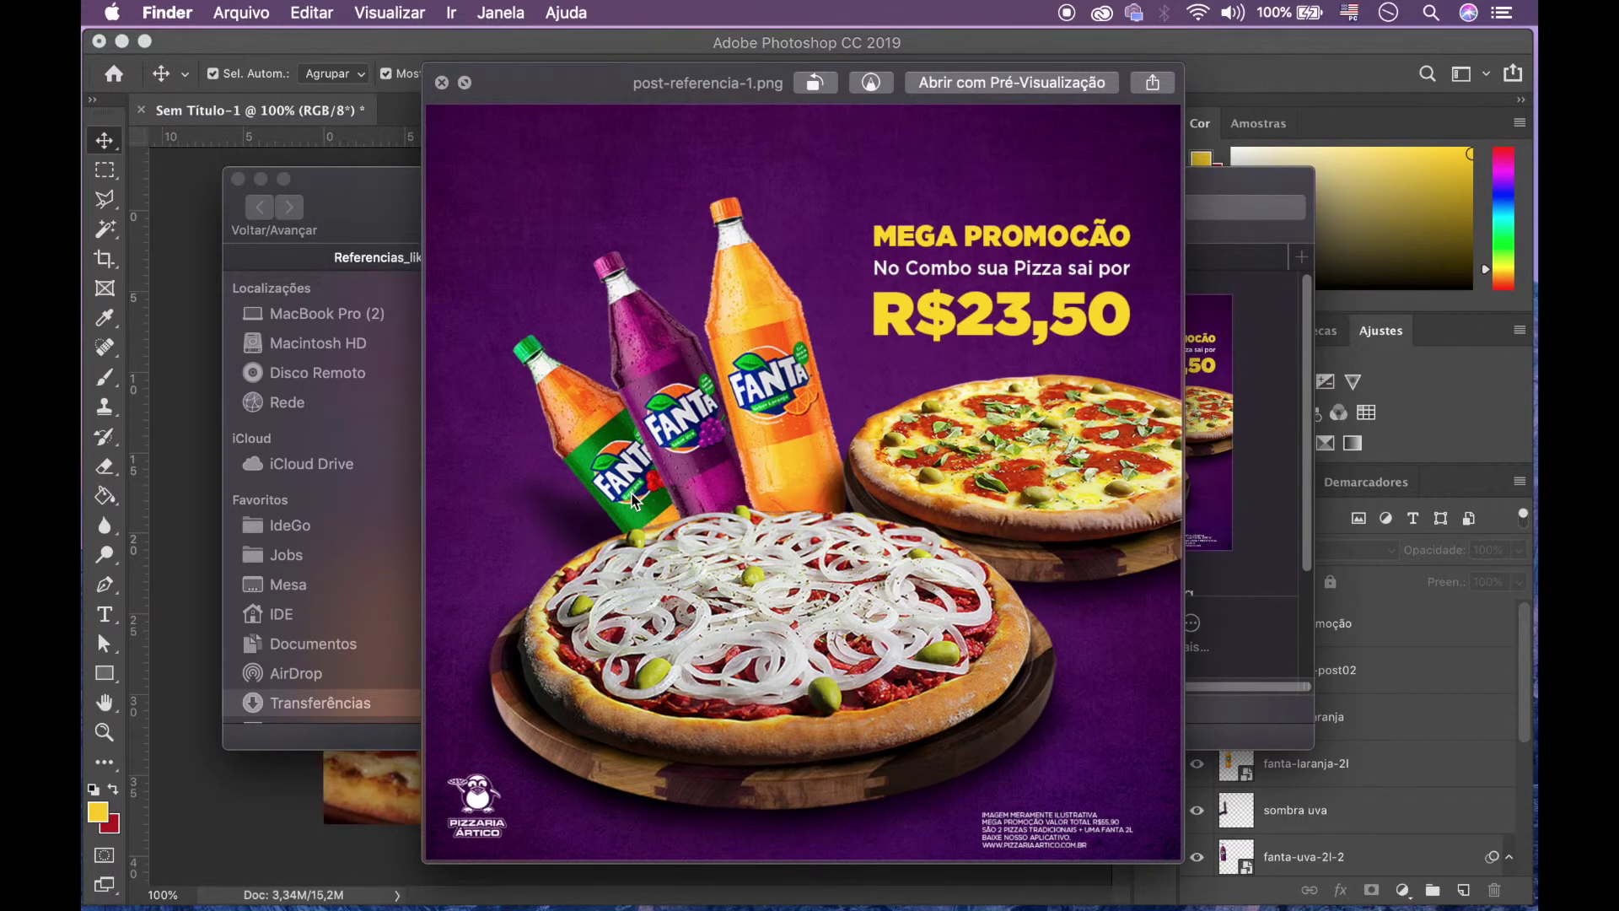
{"action": "key", "text": "space"}
{"action": "key", "text": "ctrl+Up"}
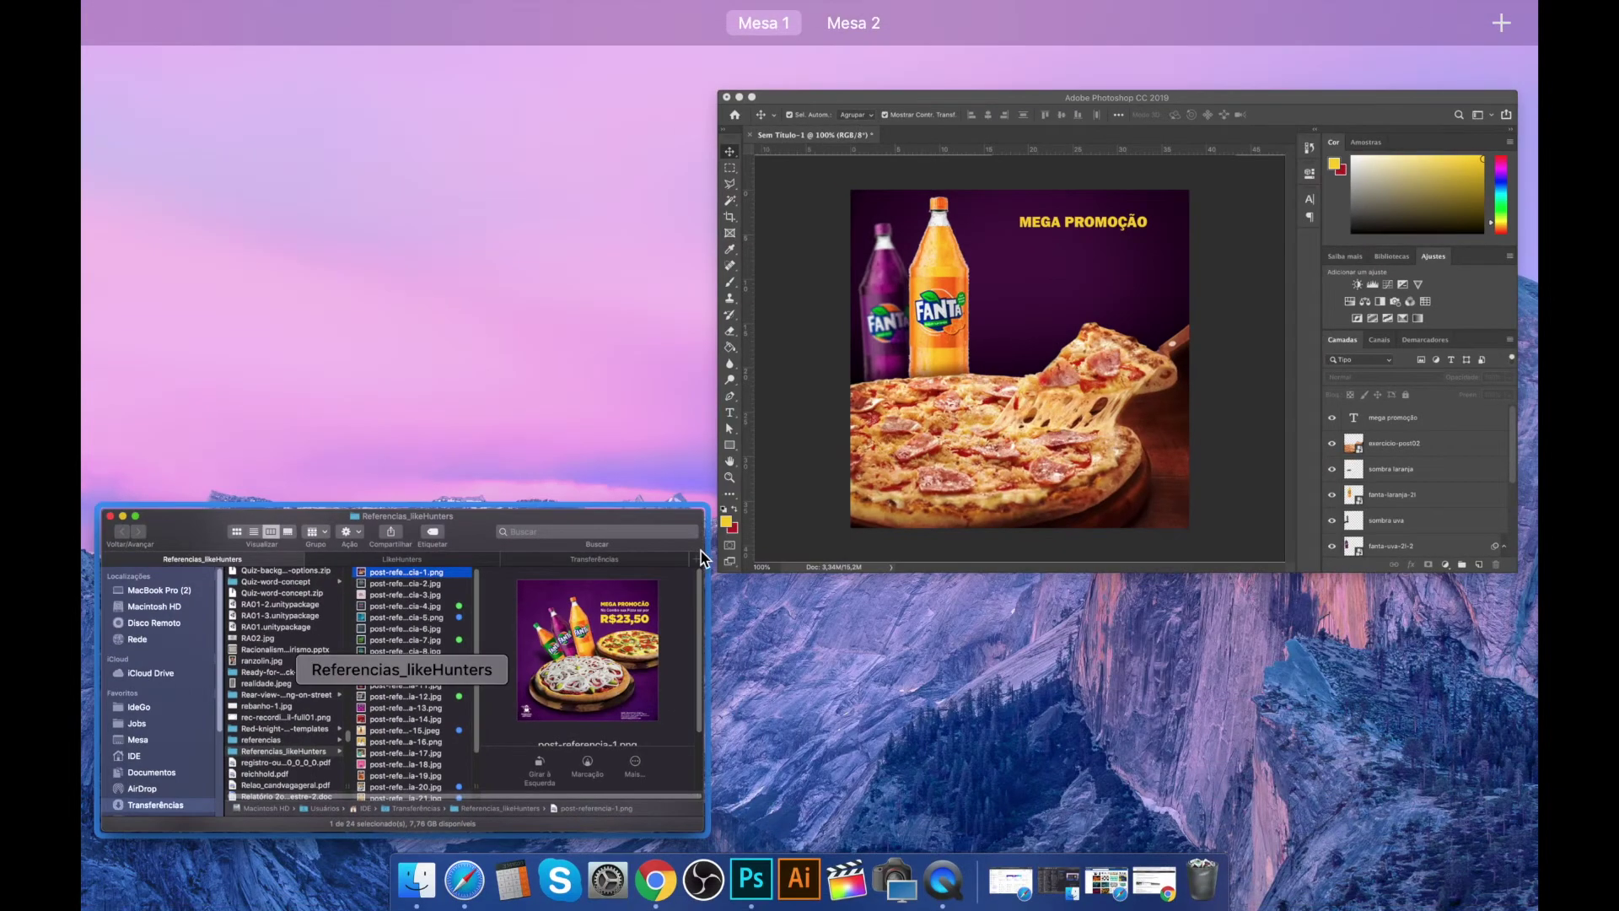
{"action": "left_click", "coordinate": [933, 369]}
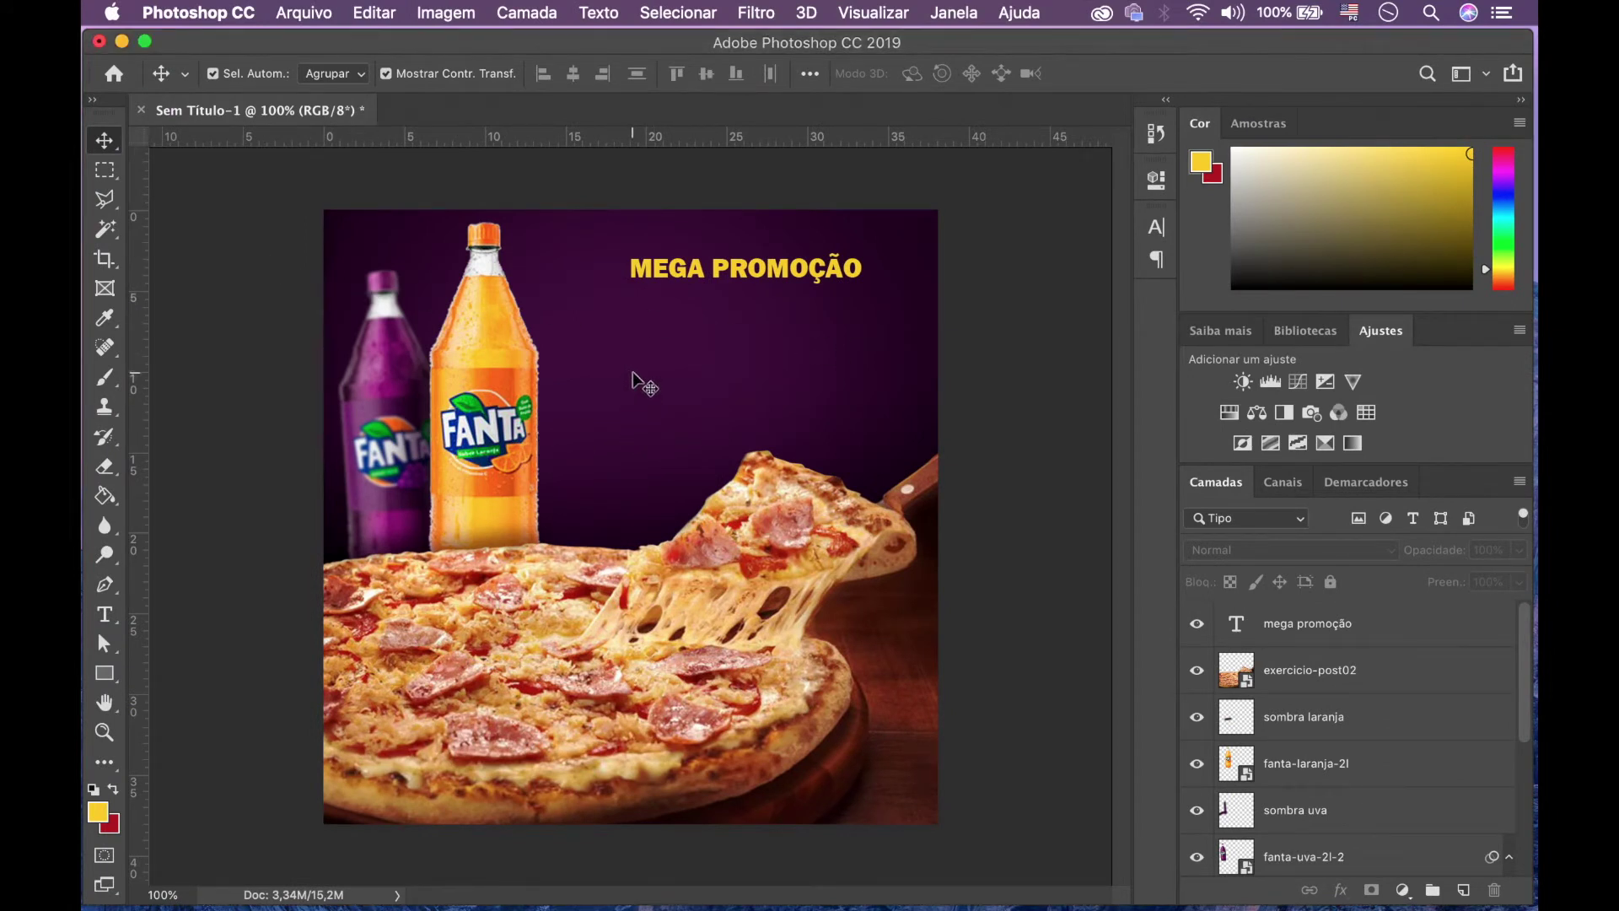
Step: Add a second text layer below the headline reading "No Combo sua pizza sai por"
{"action": "key", "text": "t"}
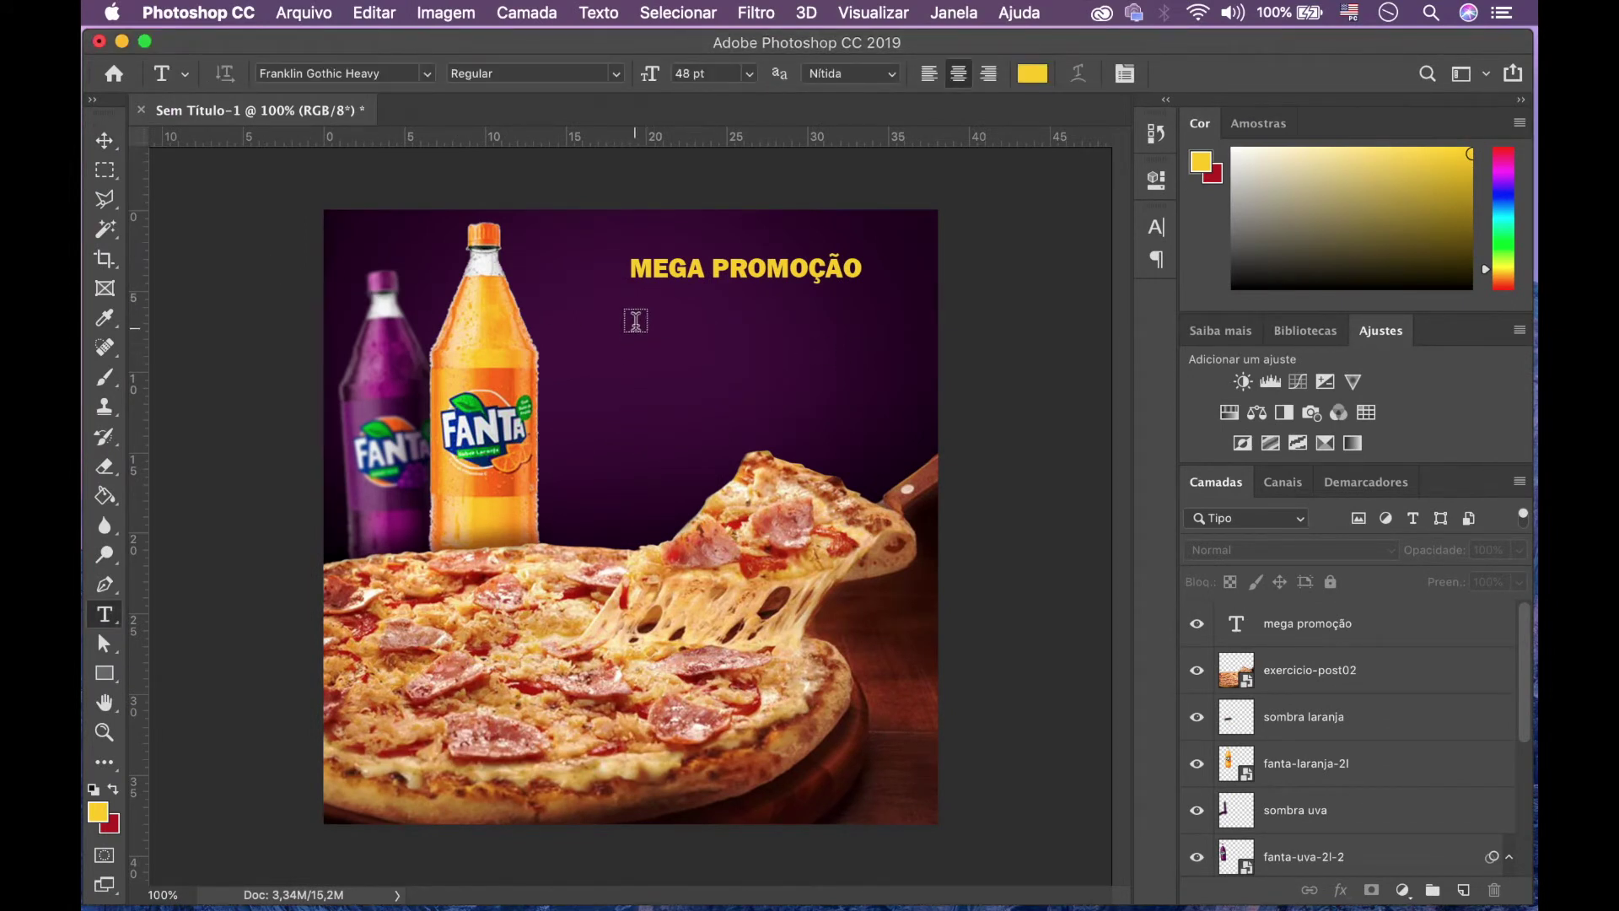
{"action": "left_click", "coordinate": [633, 328]}
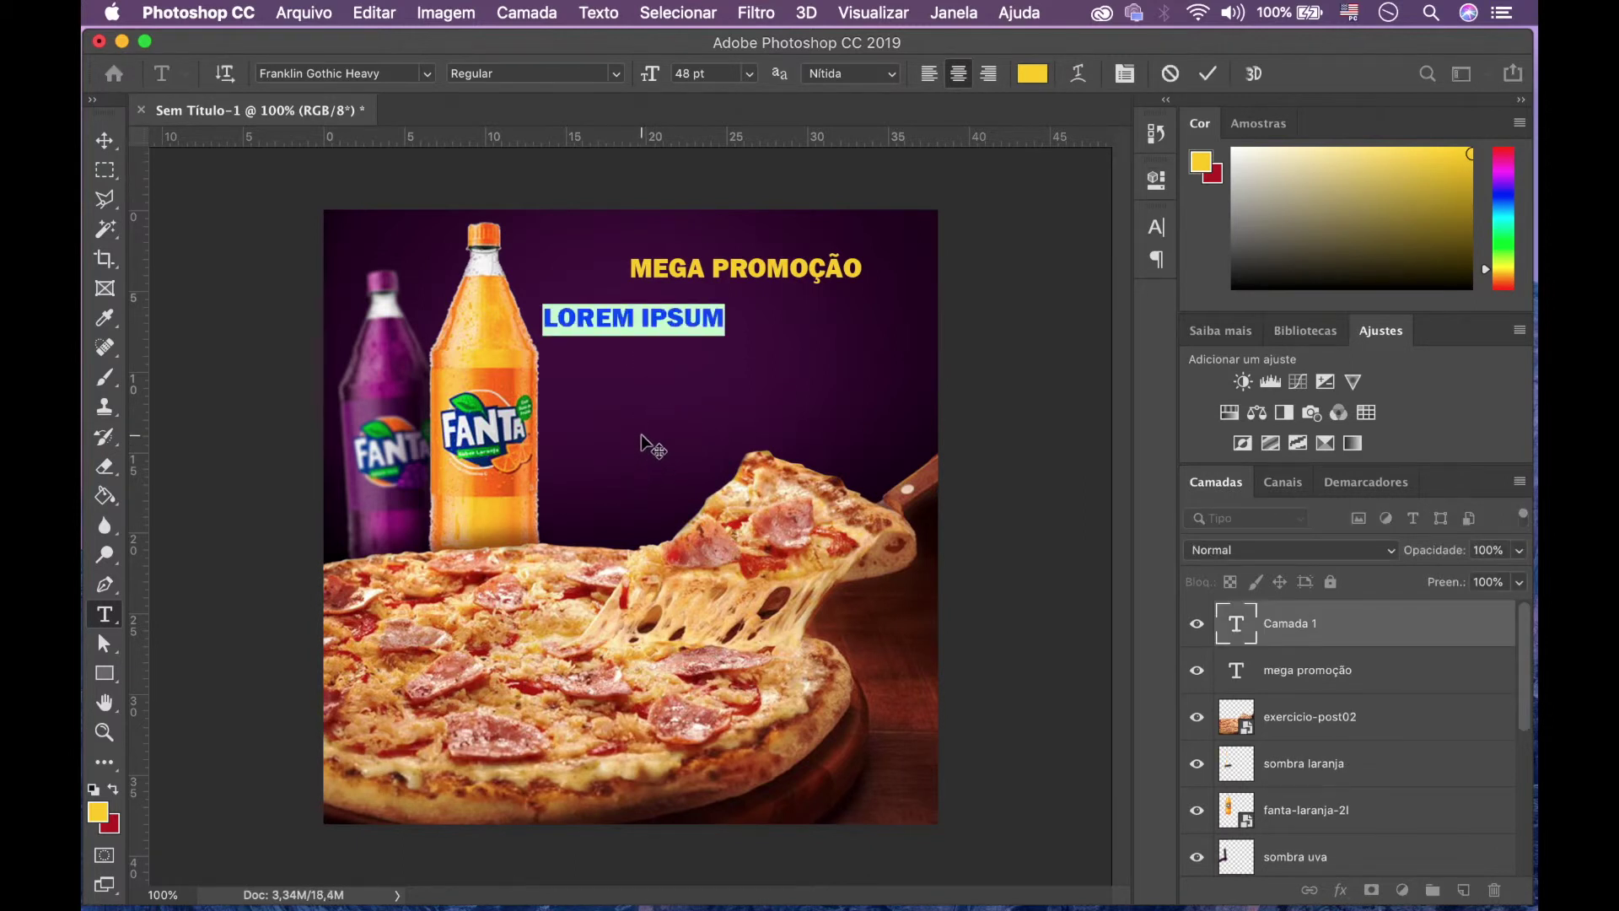
{"action": "type", "text": "NO"}
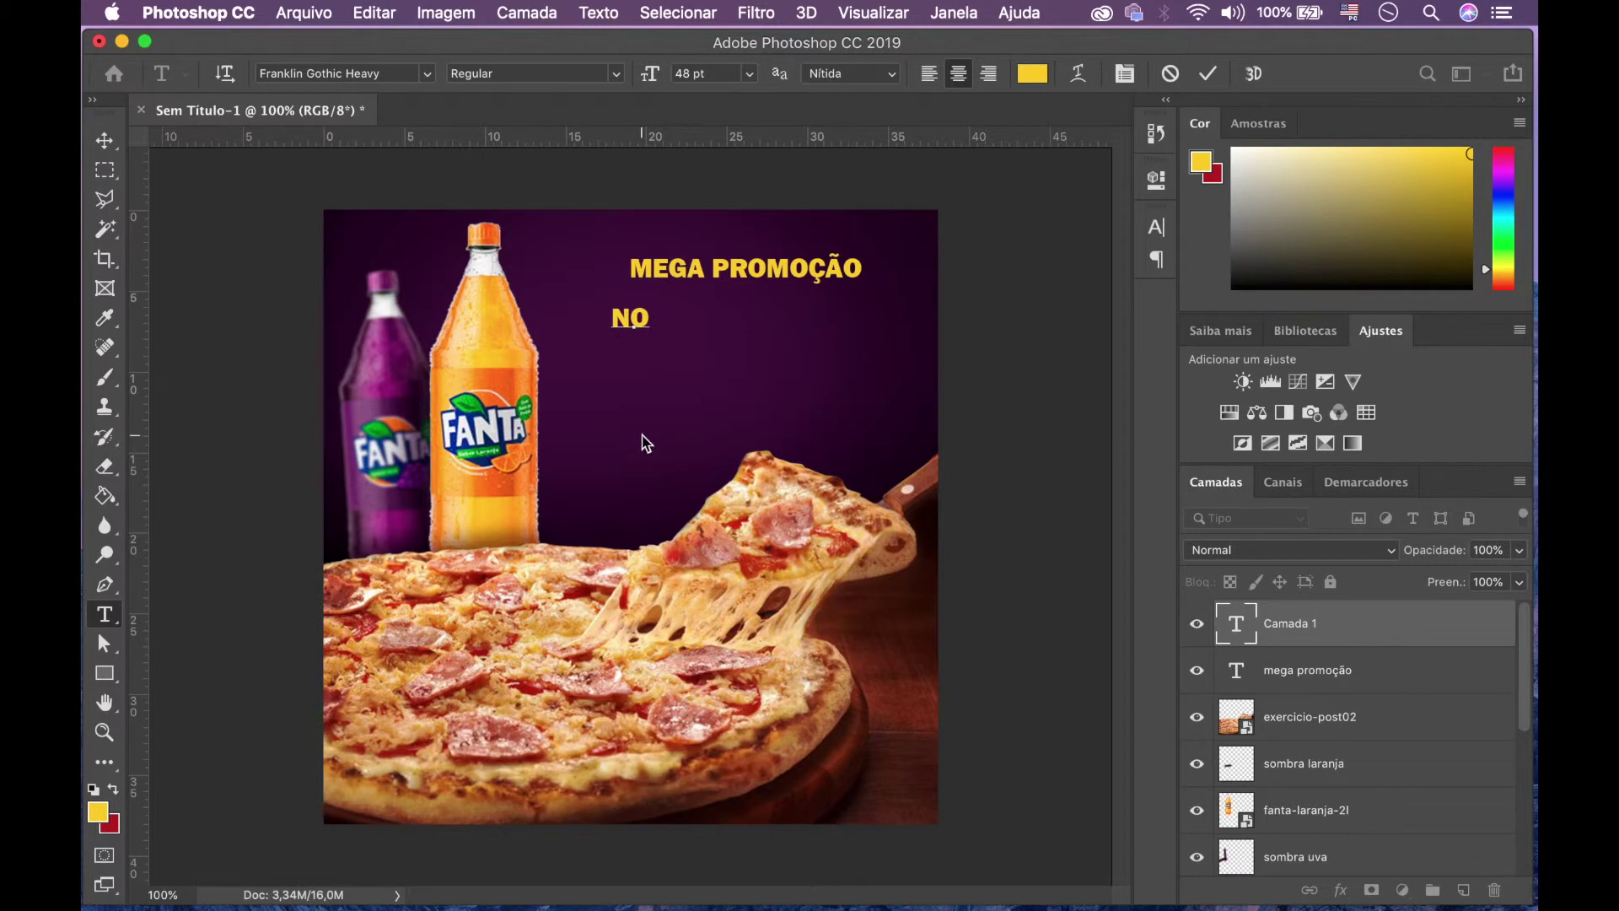
{"action": "type", "text": " COMBO "}
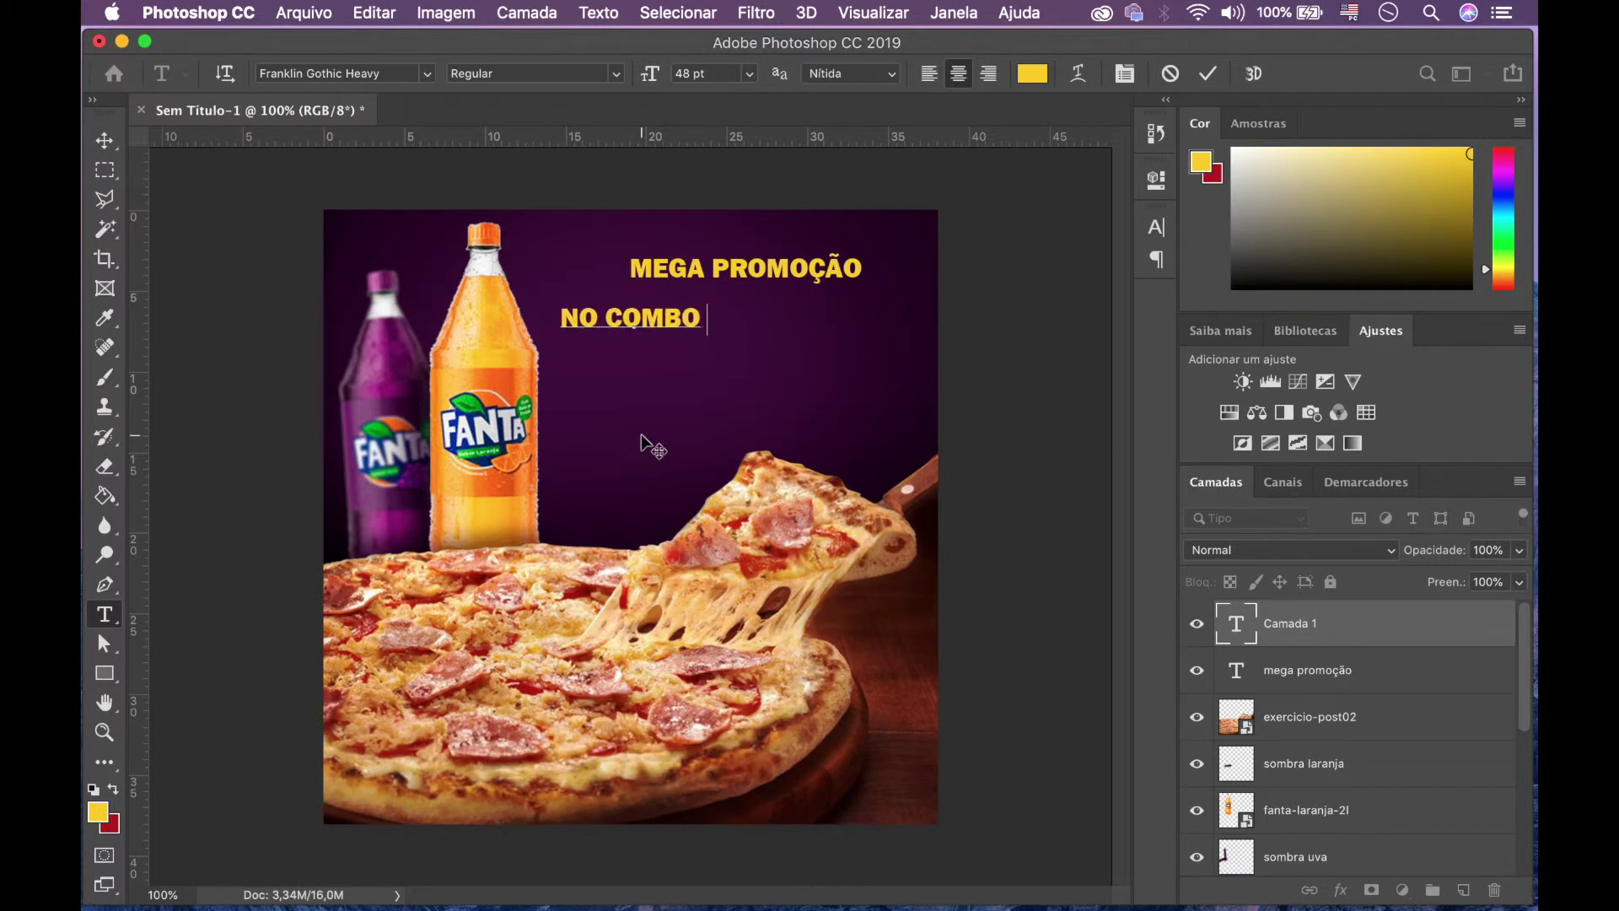
{"action": "type", "text": "S UA P"}
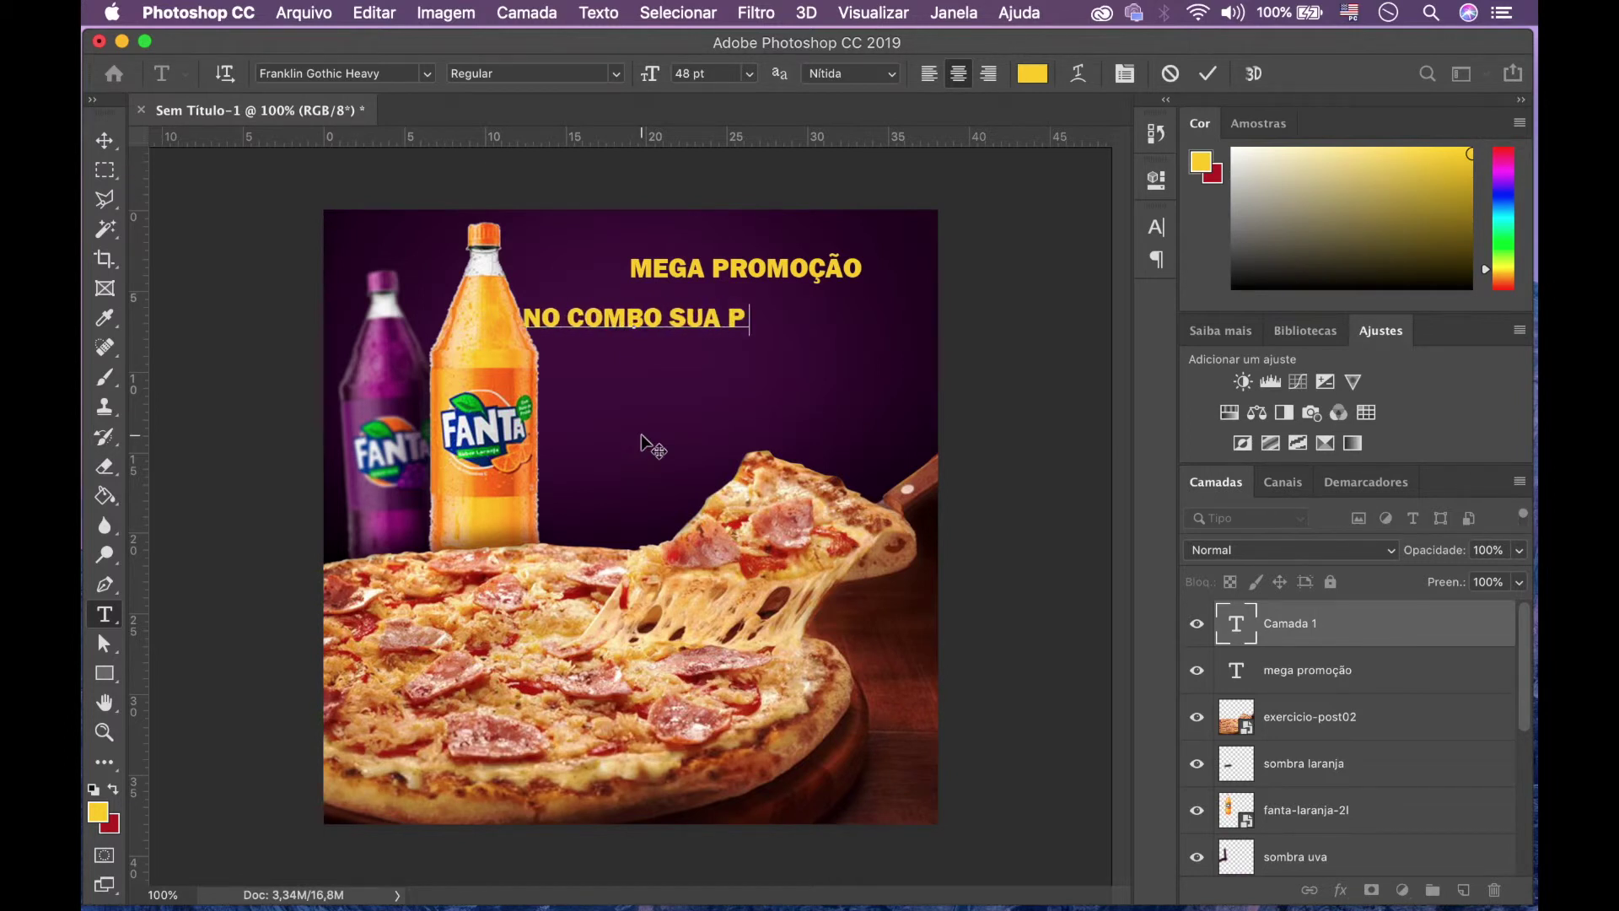
{"action": "type", "text": "IZZA"}
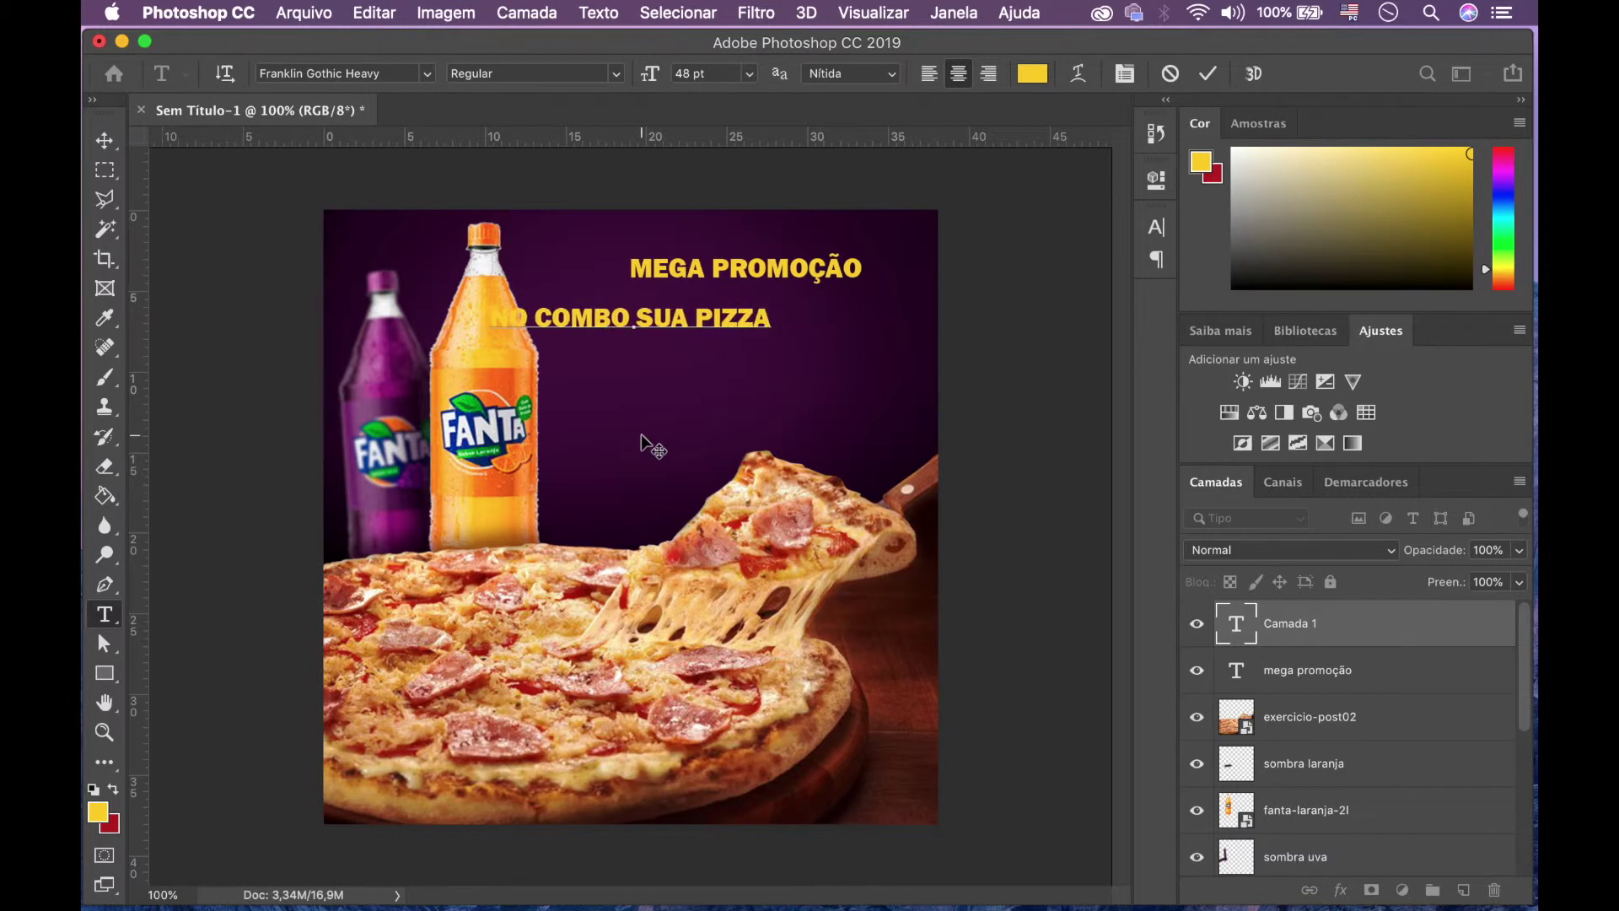
{"action": "type", "text": " SAI POR"}
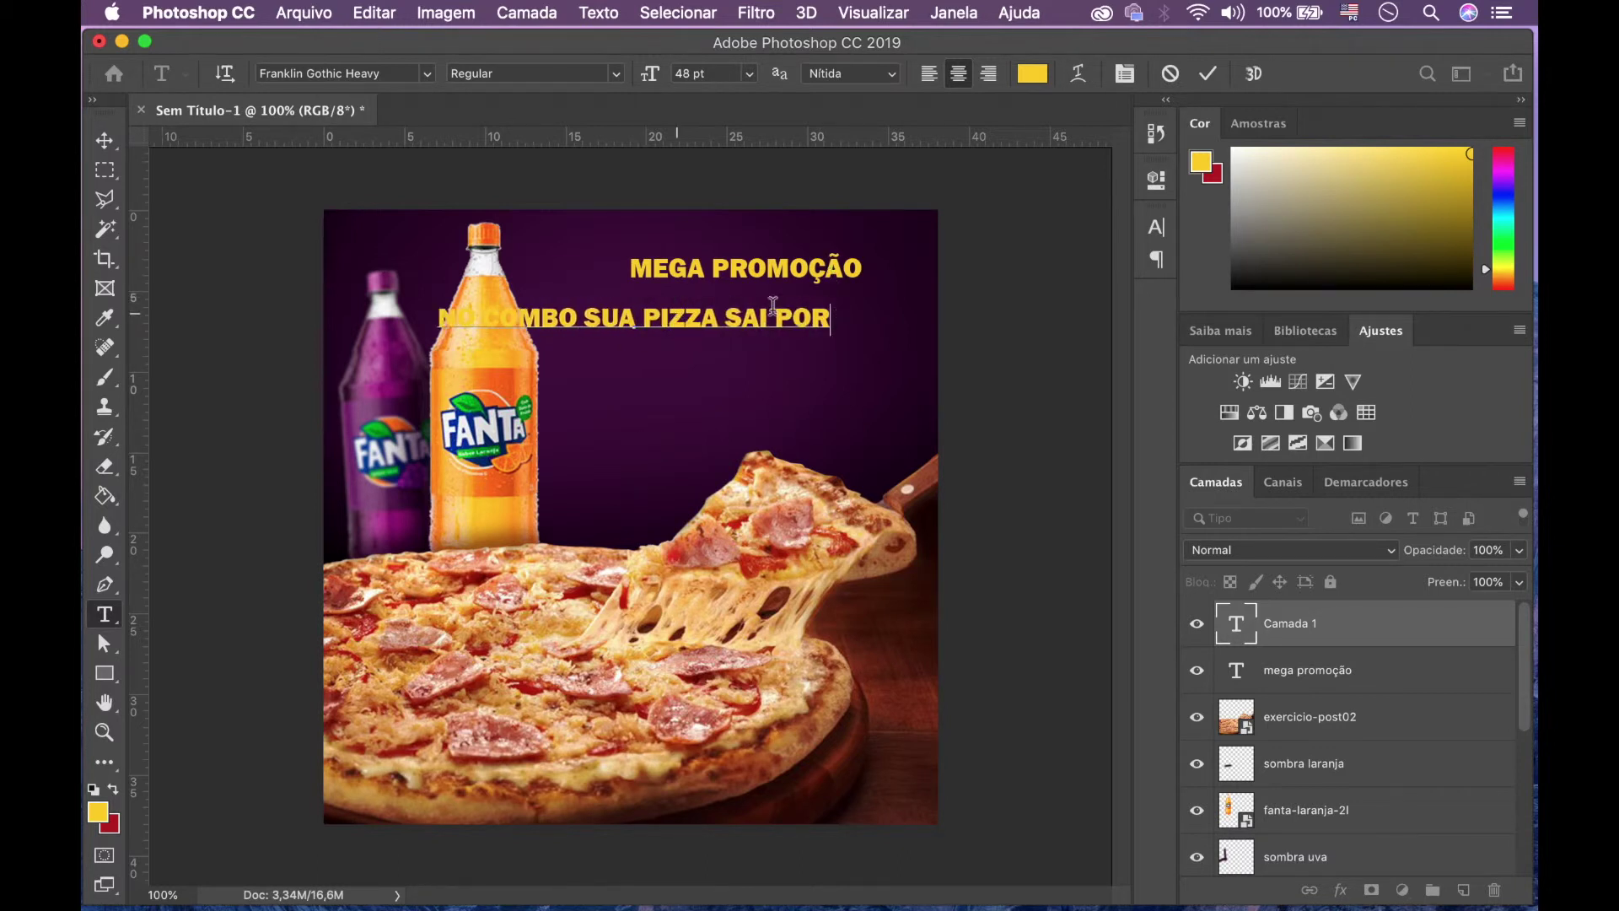
Step: Colour the entire "No Combo sua pizza sai por" line white
{"action": "left_click_drag", "start_coordinate": [826, 318], "coordinate": [369, 295]}
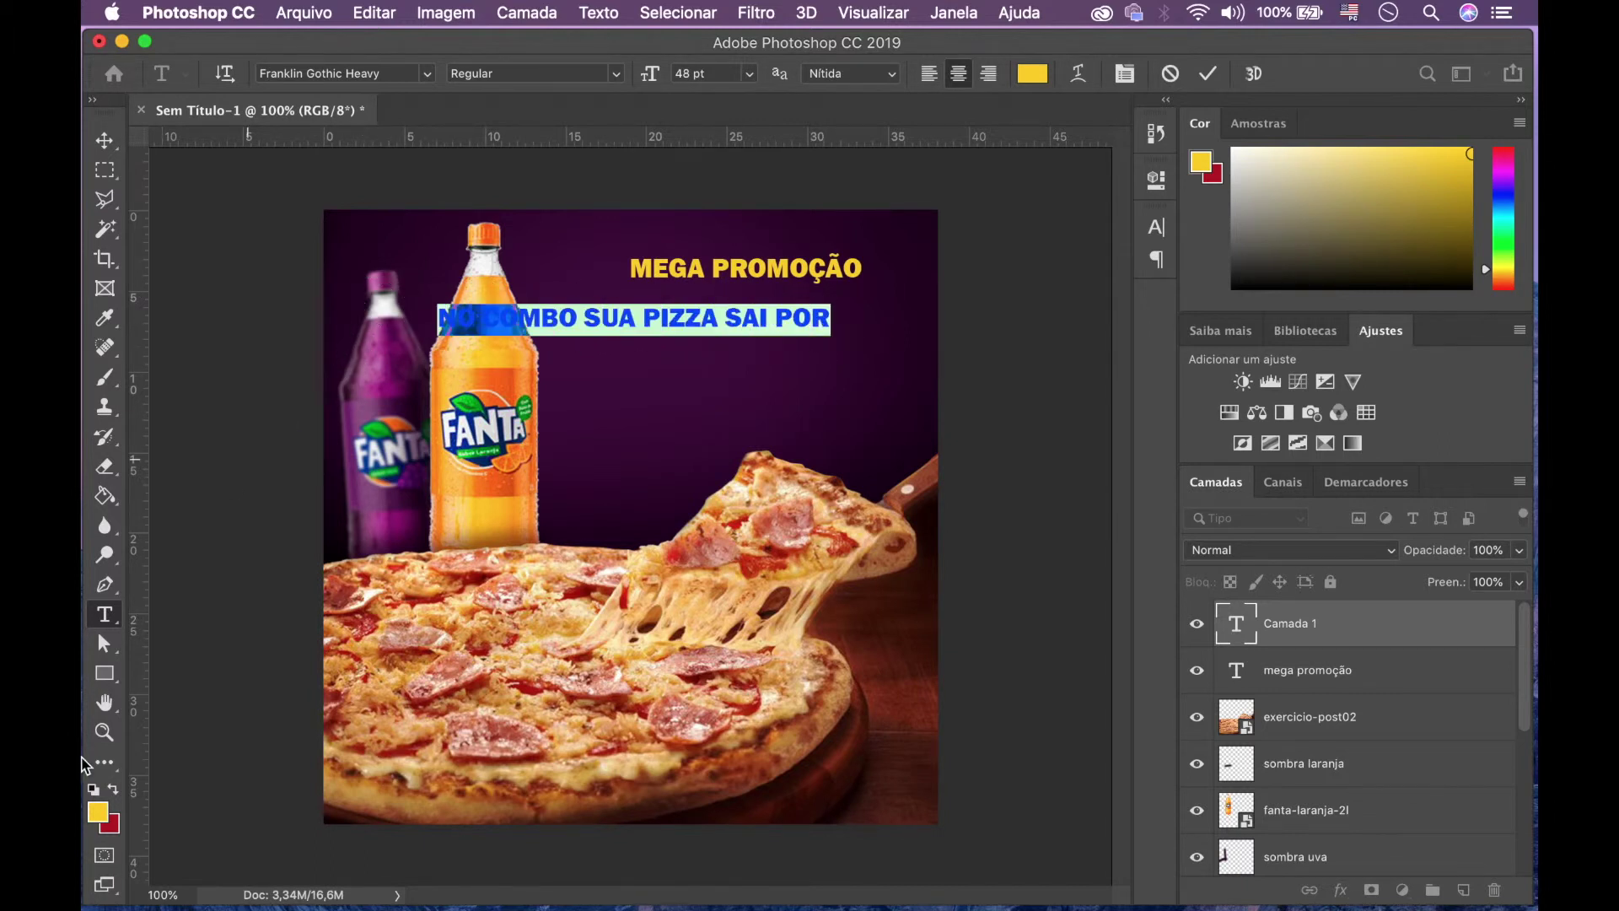
{"action": "left_click", "coordinate": [99, 814]}
{"action": "left_click", "coordinate": [928, 367]}
{"action": "left_click_drag", "start_coordinate": [928, 367], "coordinate": [903, 343]}
{"action": "left_click", "coordinate": [1415, 361]}
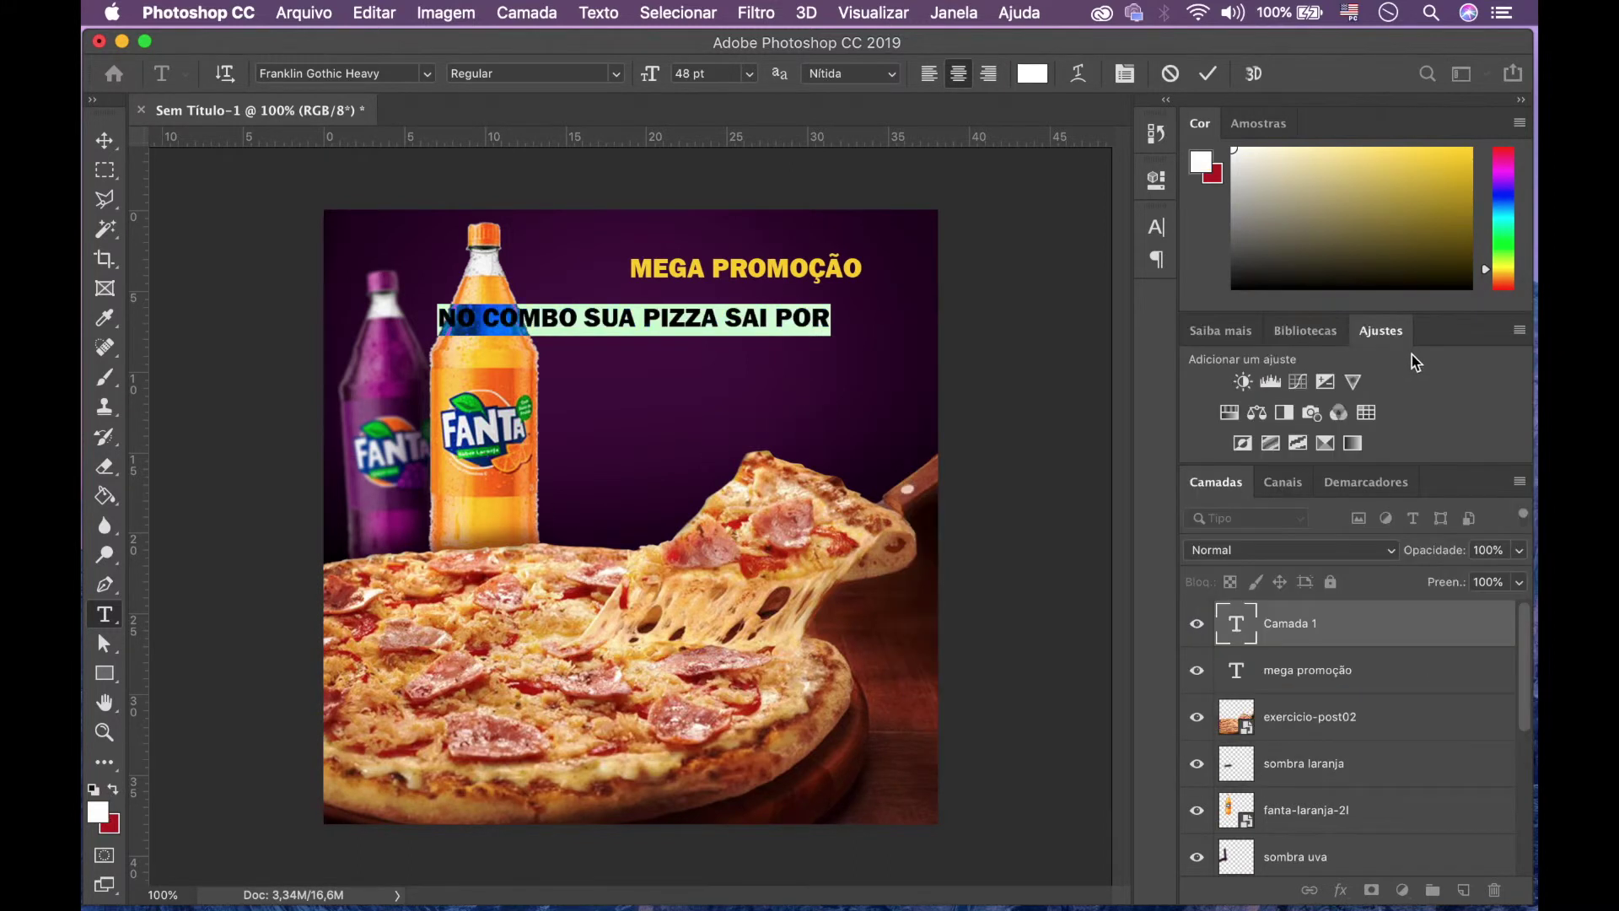
Step: Turn off All Caps for the "No Combo sua pizza sai por" line and set its font to Franklin Gothic Book
{"action": "left_click", "coordinate": [1158, 229]}
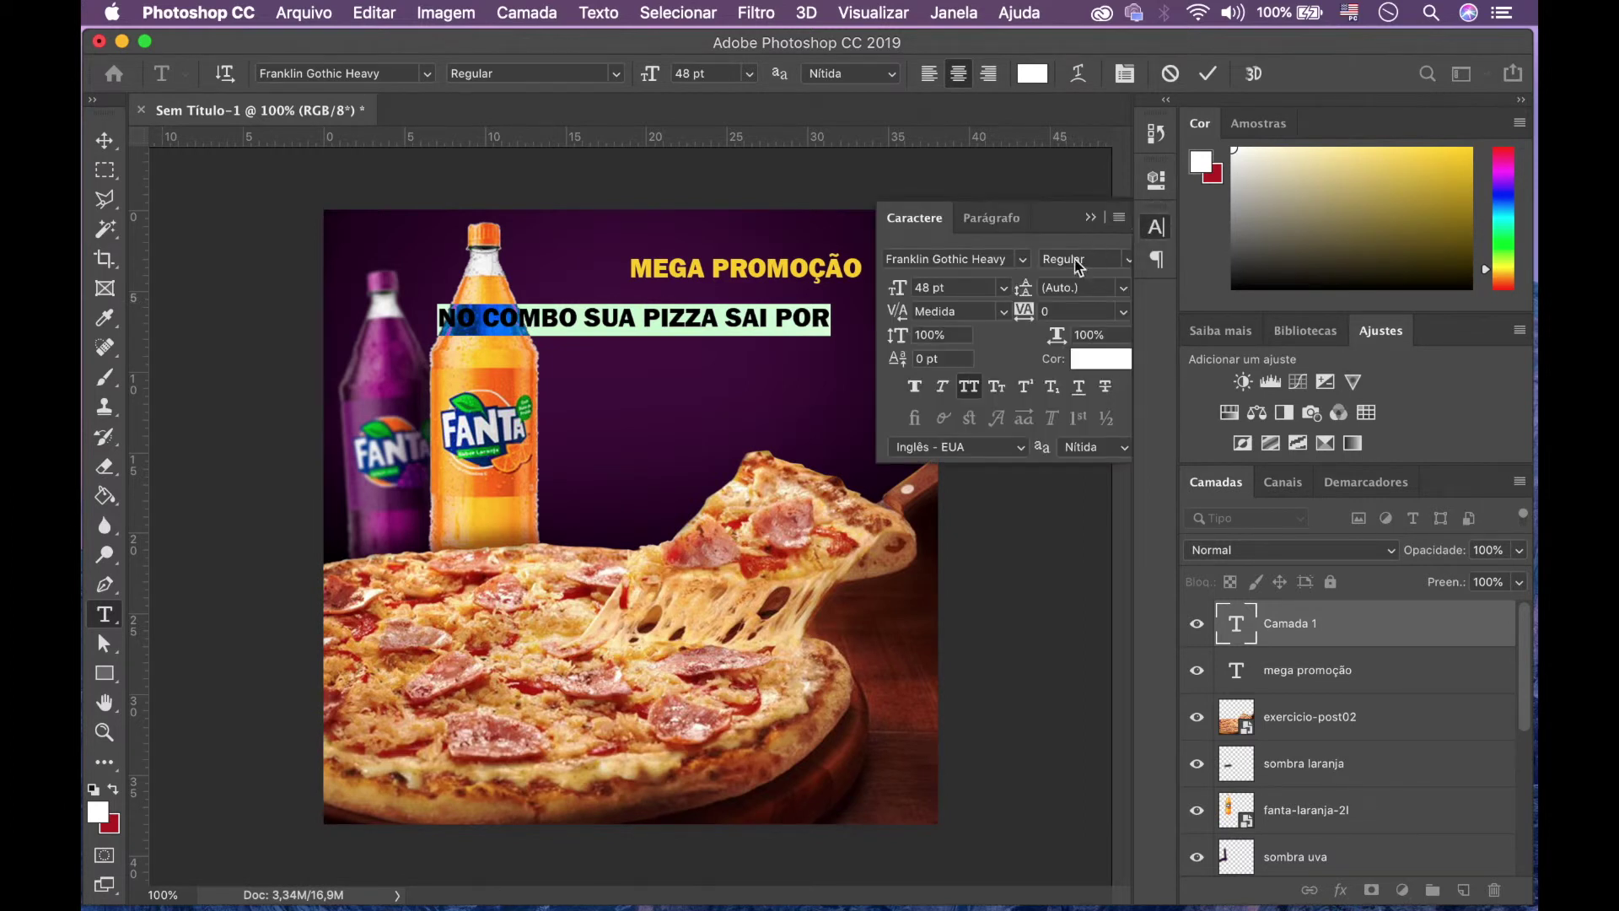
{"action": "left_click", "coordinate": [970, 389]}
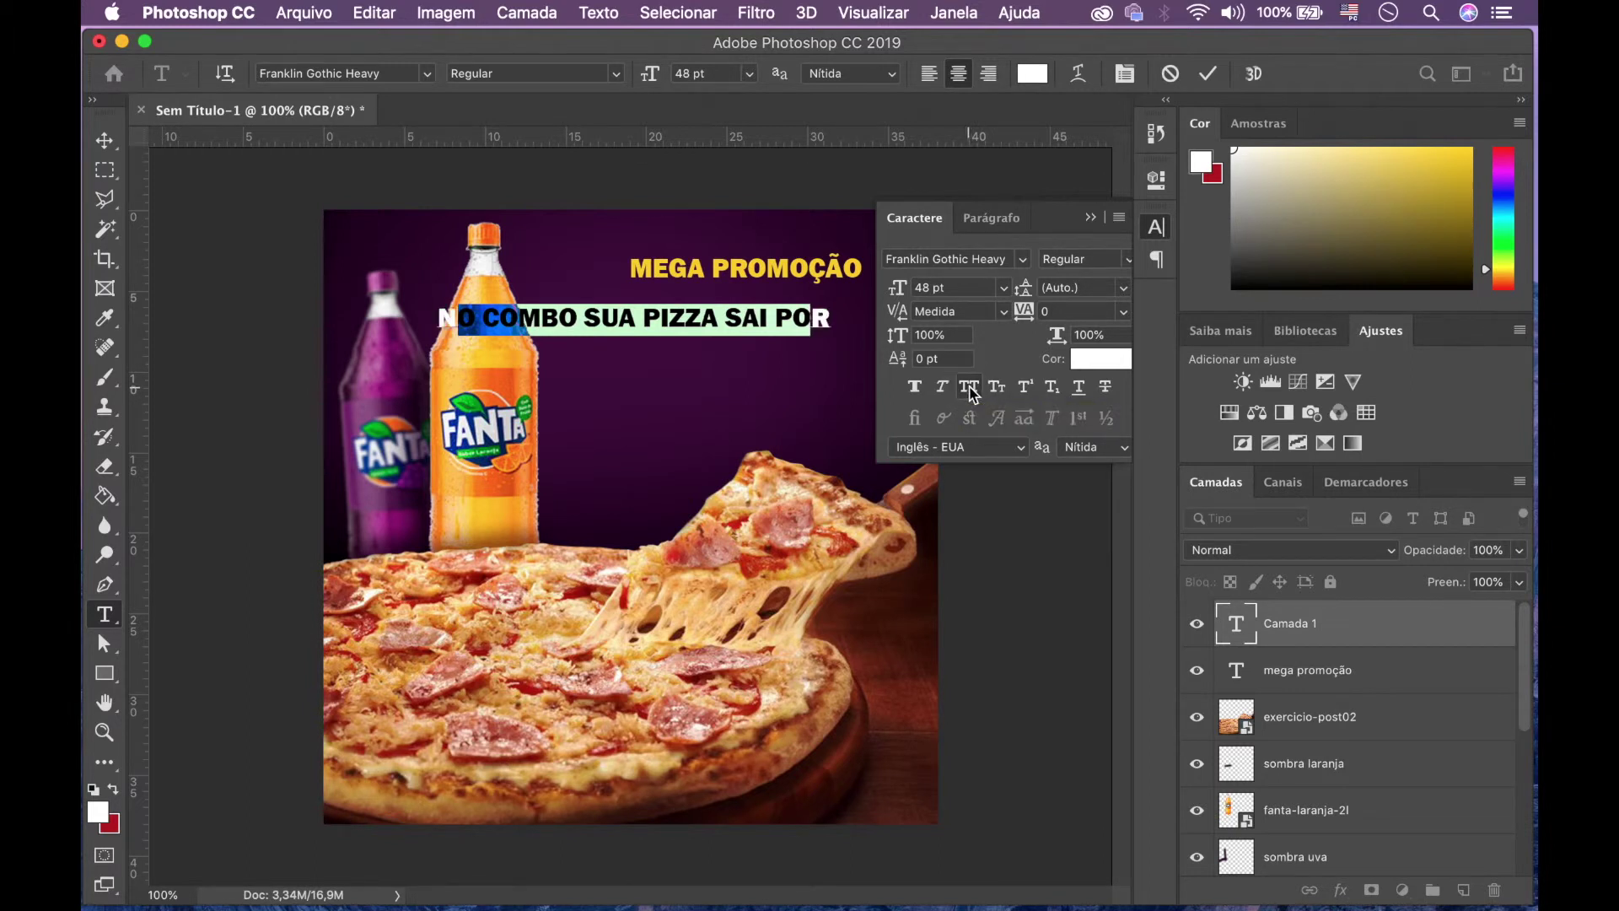
{"action": "left_click", "coordinate": [1023, 261]}
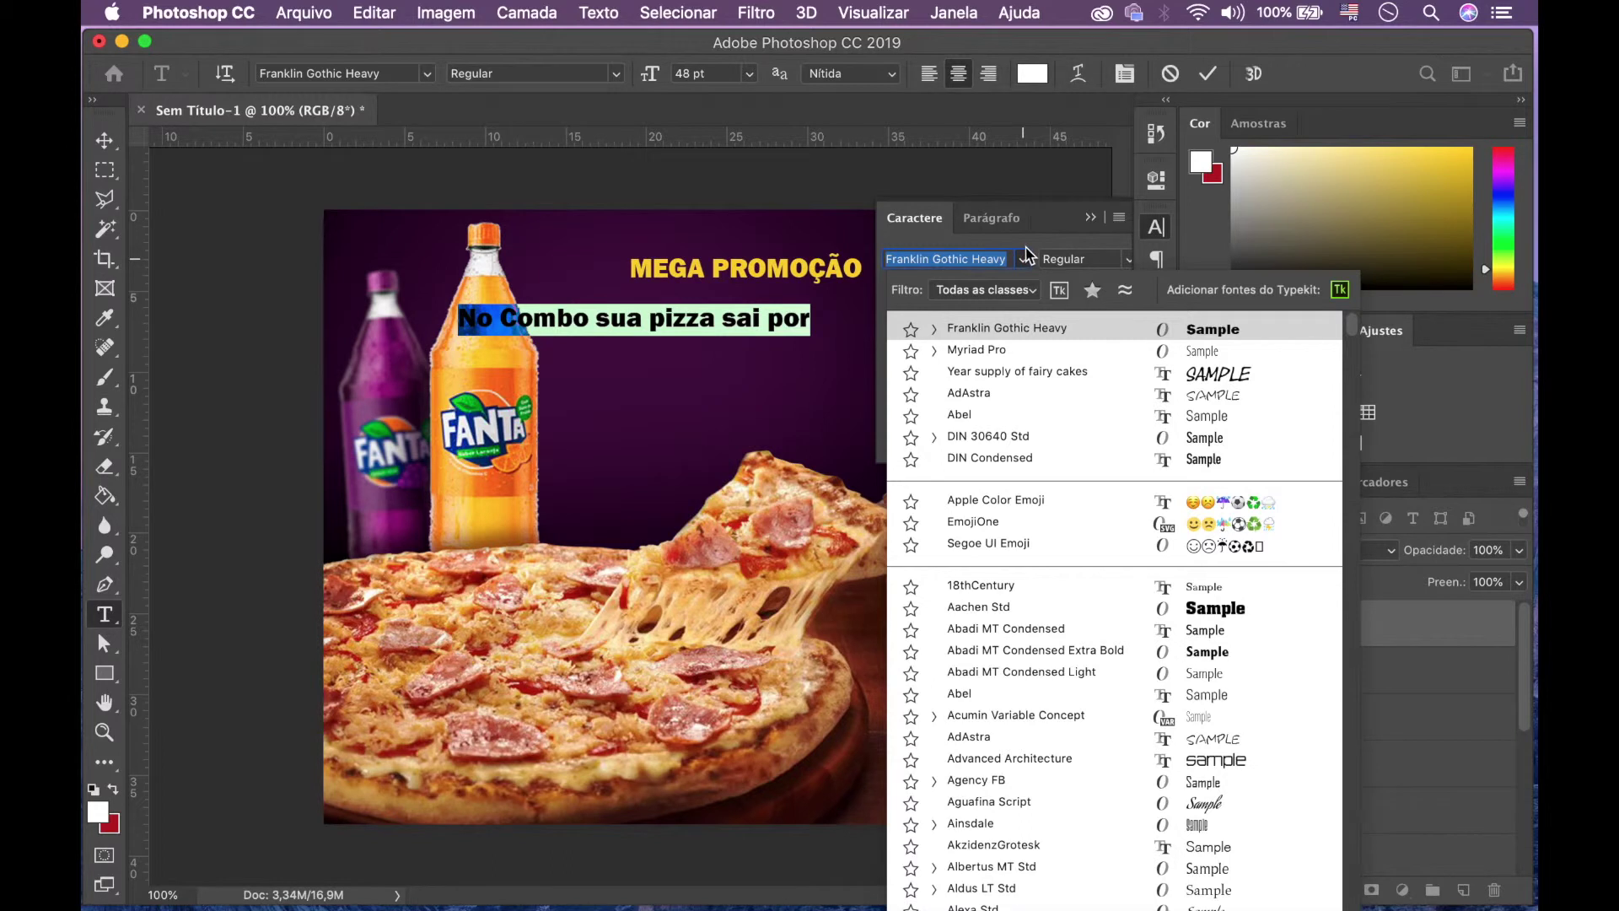
{"action": "scroll", "coordinate": [1007, 558], "scroll_direction": "down", "scroll_amount": 15}
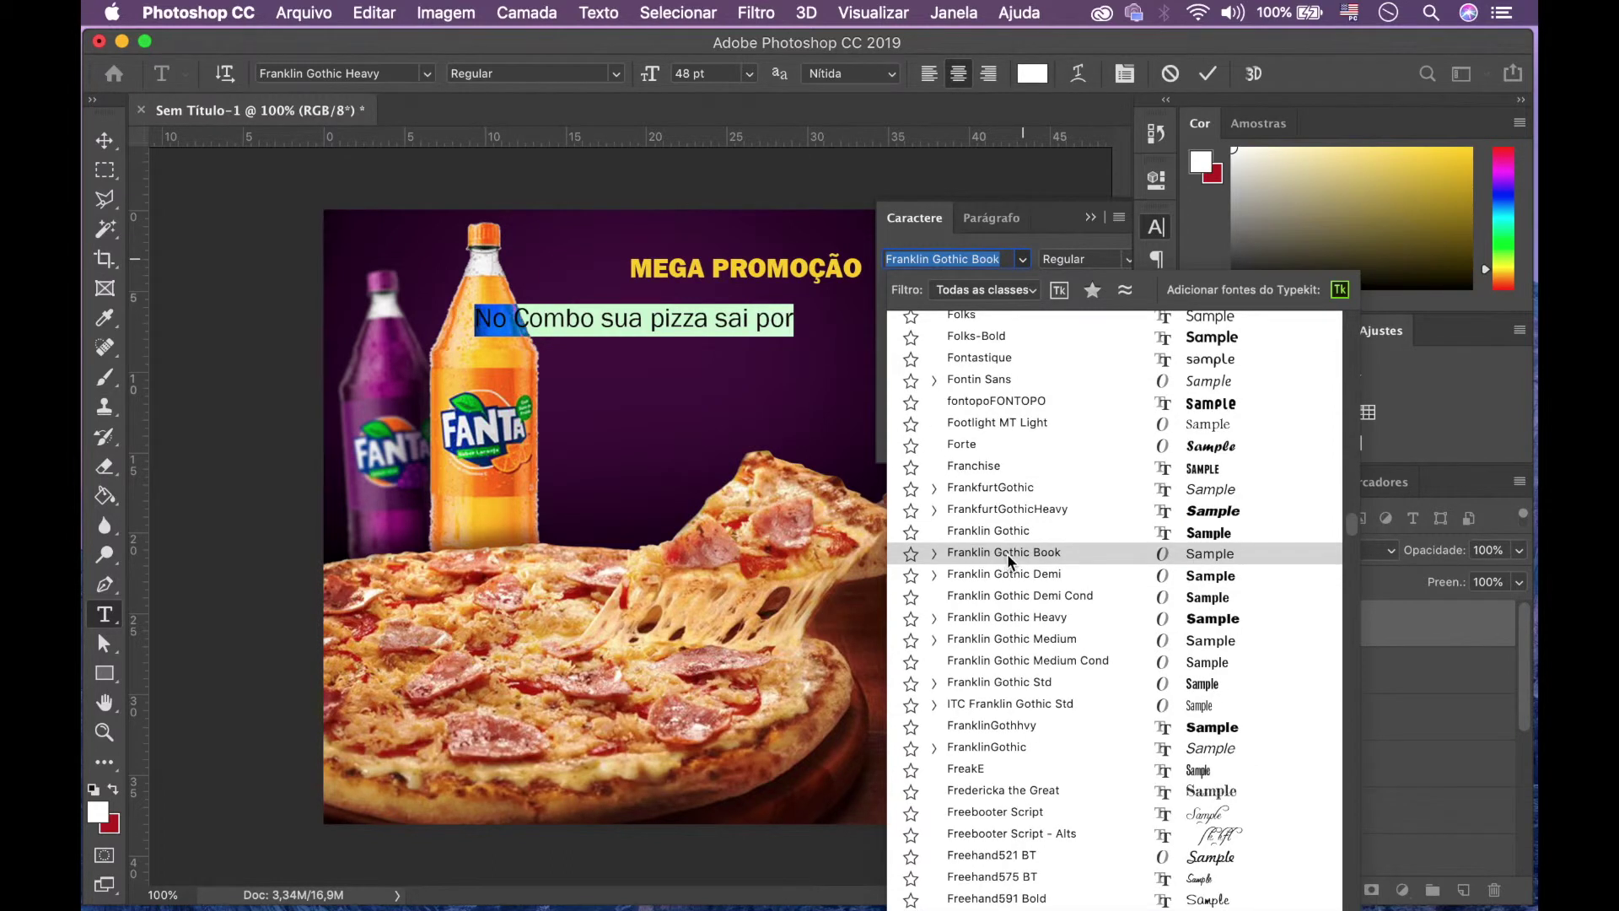
{"action": "left_click", "coordinate": [1007, 560]}
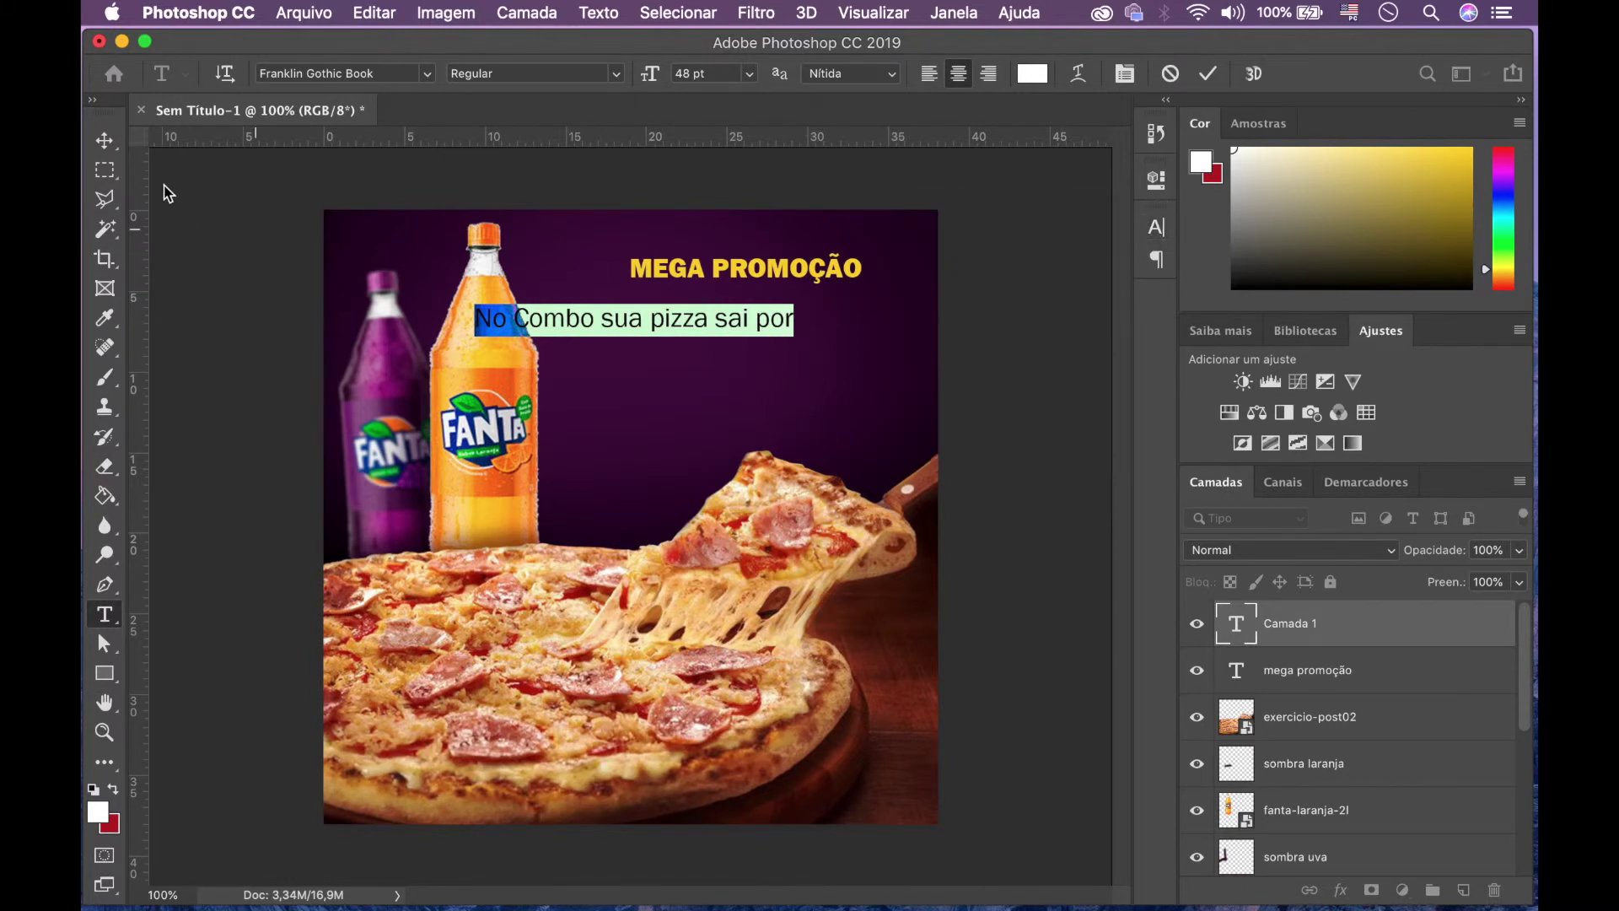
Step: Move the offer line about 9 cm right to align with the headline's left edge, and scale it to about 74% to match the headline's width
{"action": "left_click", "coordinate": [105, 139]}
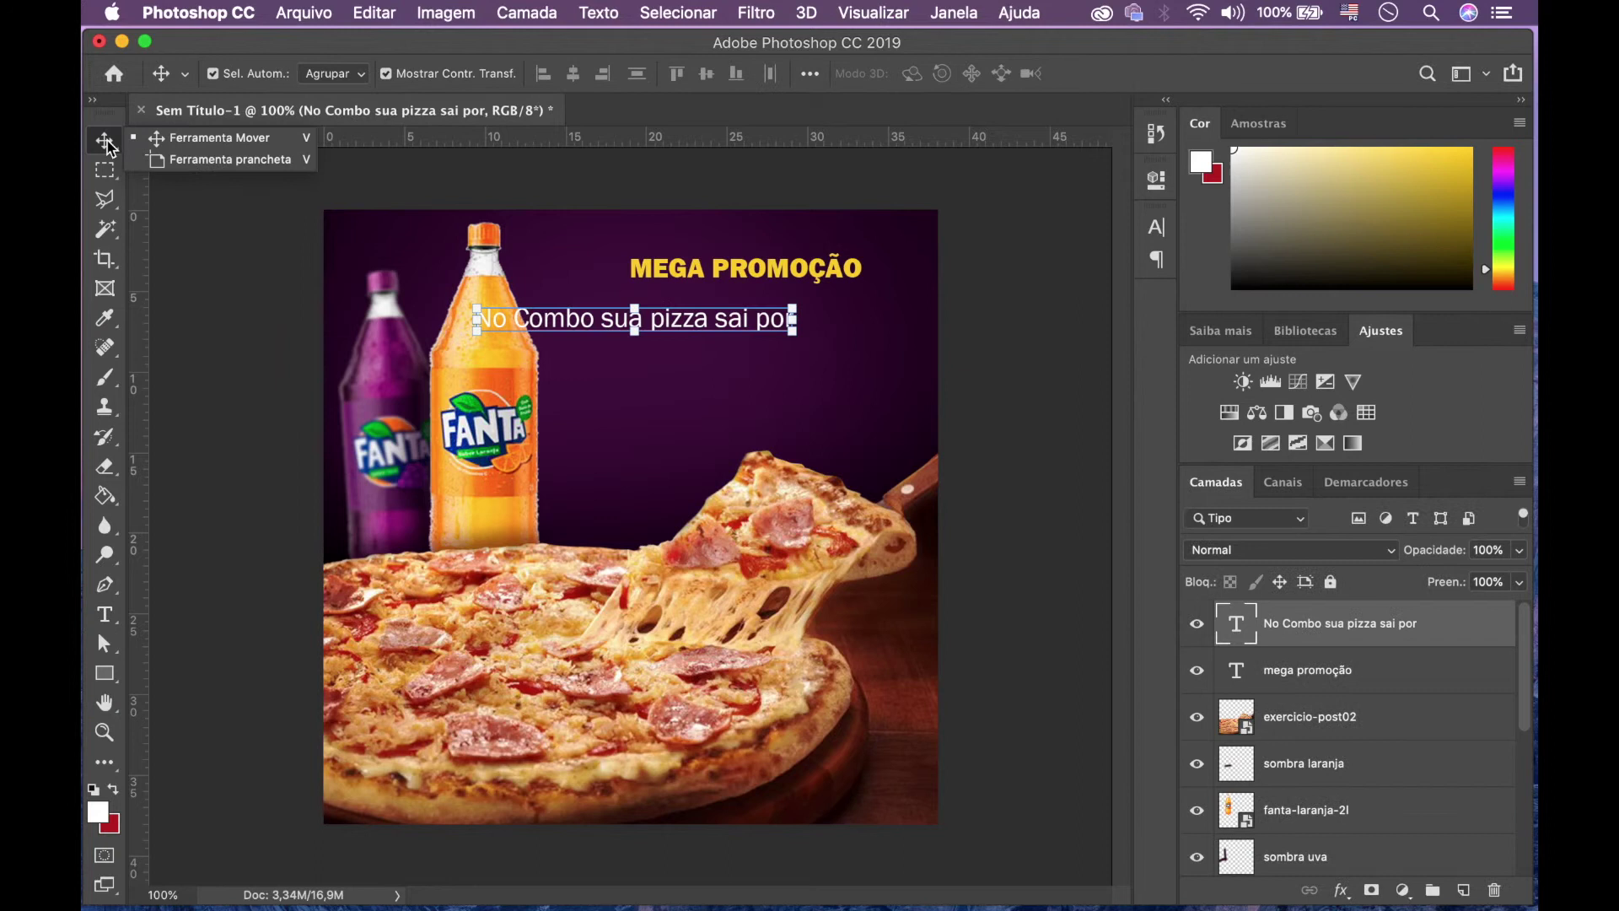
{"action": "left_click", "coordinate": [573, 323]}
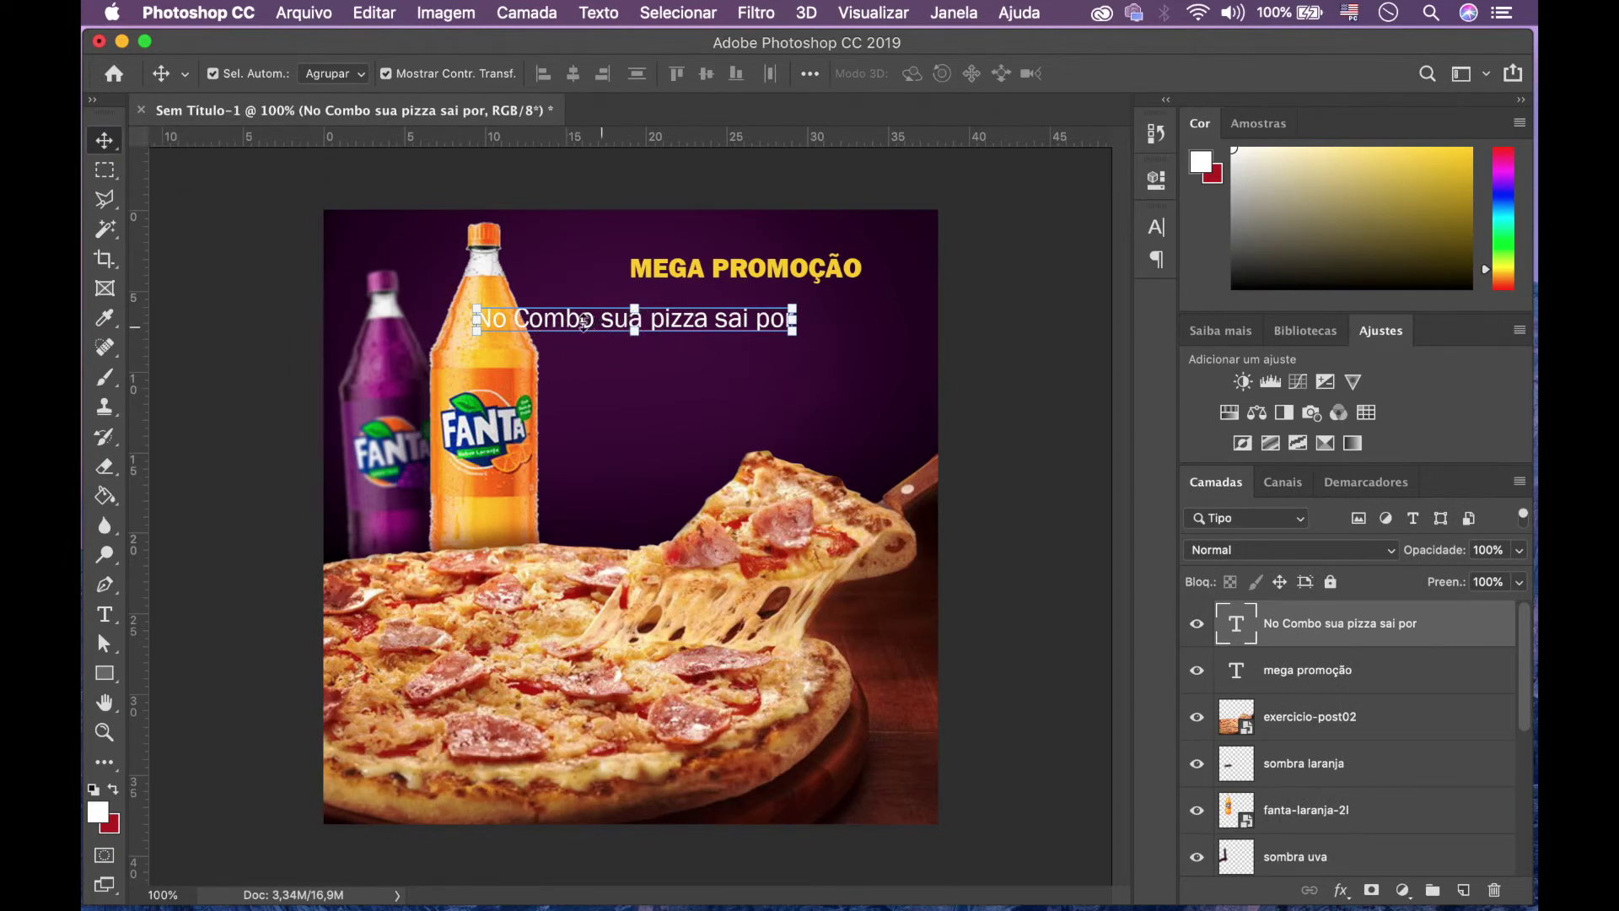
{"action": "left_click_drag", "start_coordinate": [574, 323], "coordinate": [725, 315]}
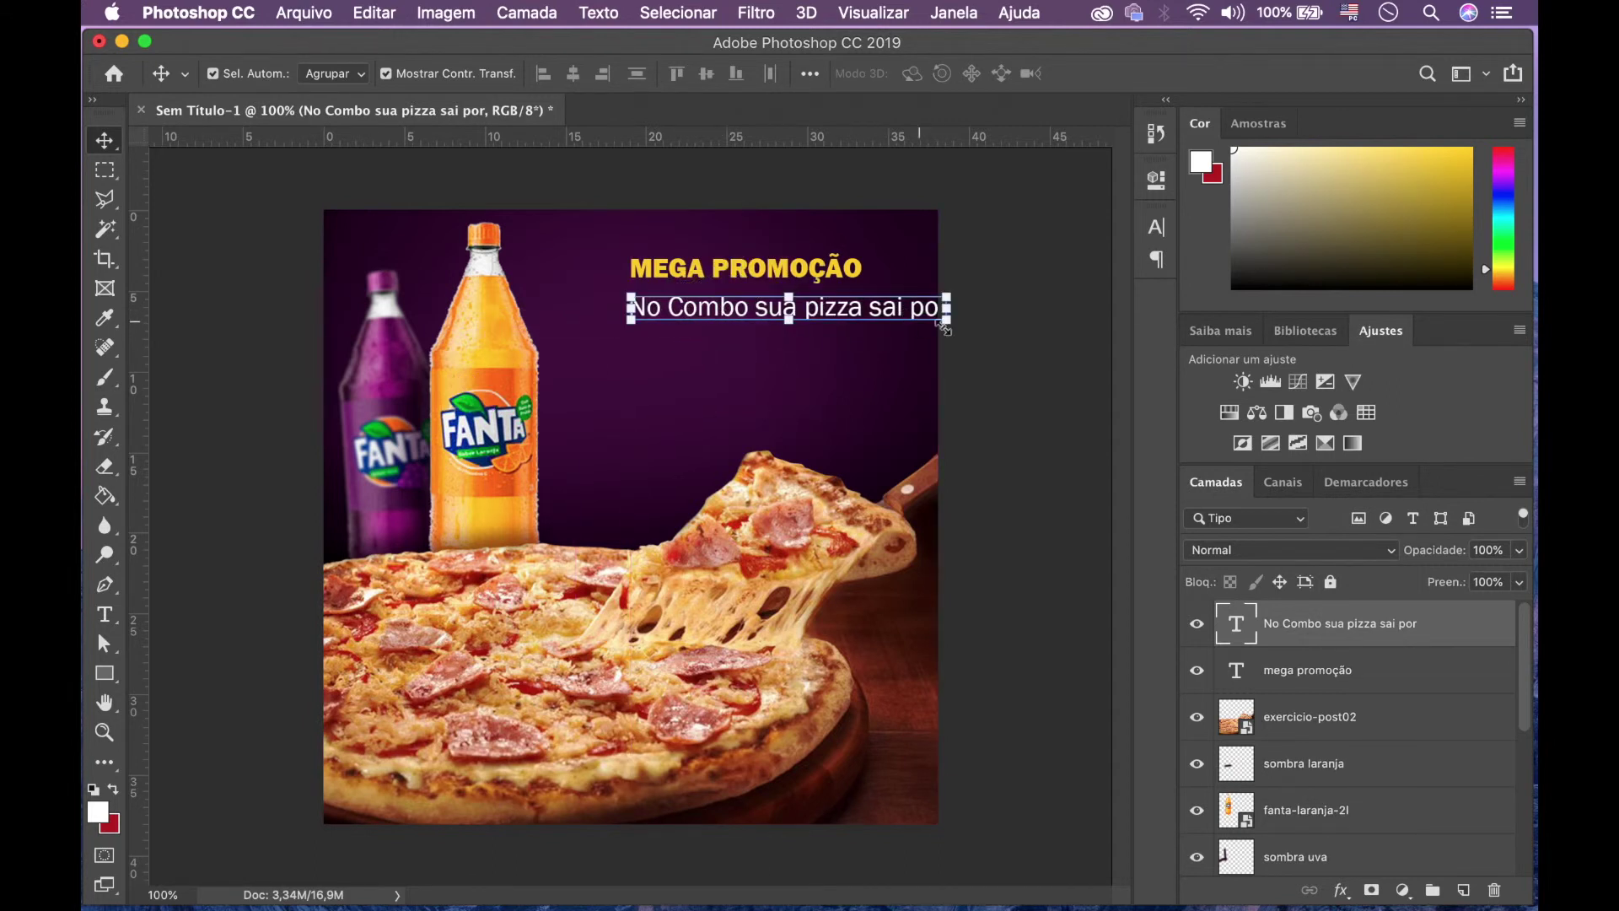
{"action": "left_click_drag", "start_coordinate": [946, 319], "coordinate": [864, 338]}
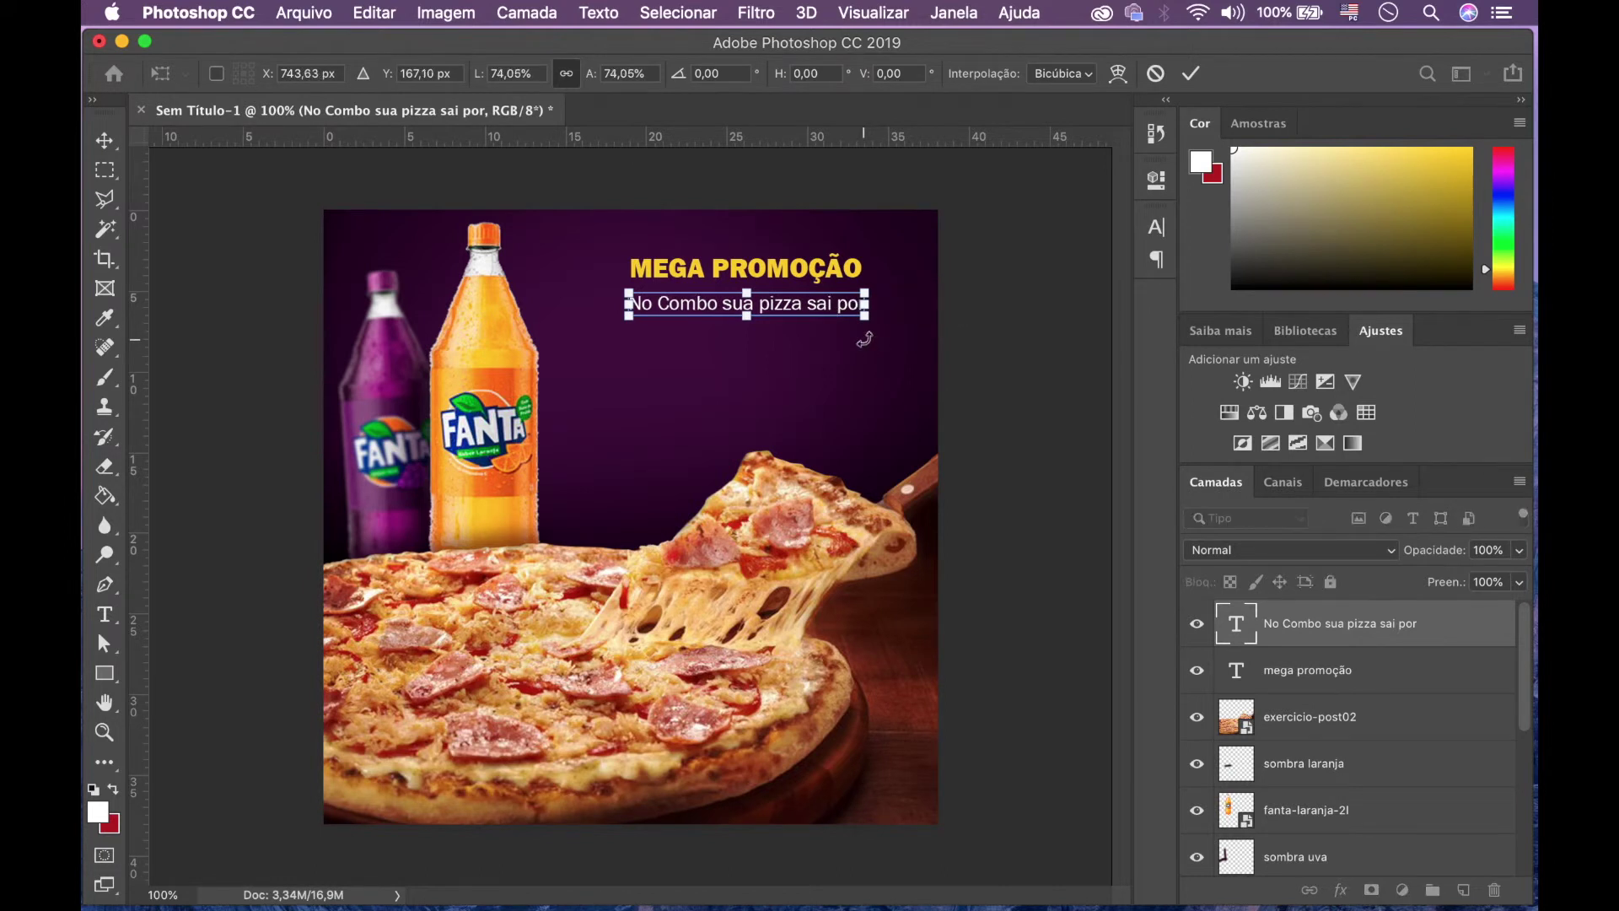
{"action": "key", "text": "Return"}
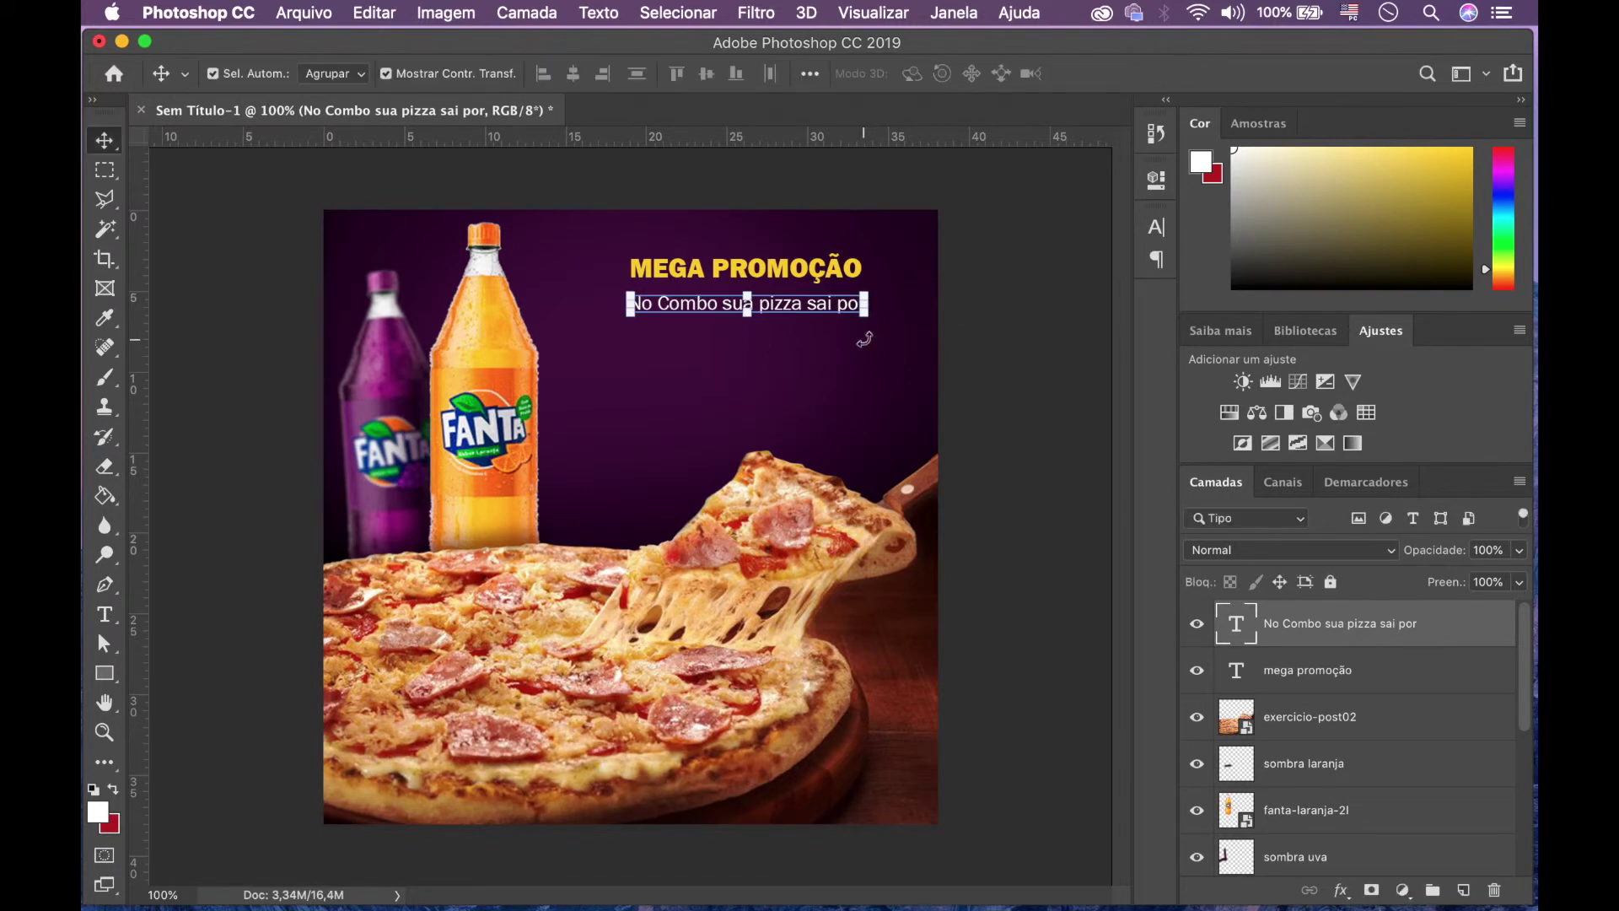
Step: Nudge the offer line up about 0,4 cm, closer to the headline, and deselect its layer
{"action": "key", "text": "Up"}
{"action": "key", "text": "Up"}
{"action": "key", "text": "Up"}
{"action": "key", "text": "Up"}
{"action": "key", "text": "Up"}
{"action": "key", "text": "Up"}
{"action": "key", "text": "Up"}
{"action": "key", "text": "Up"}
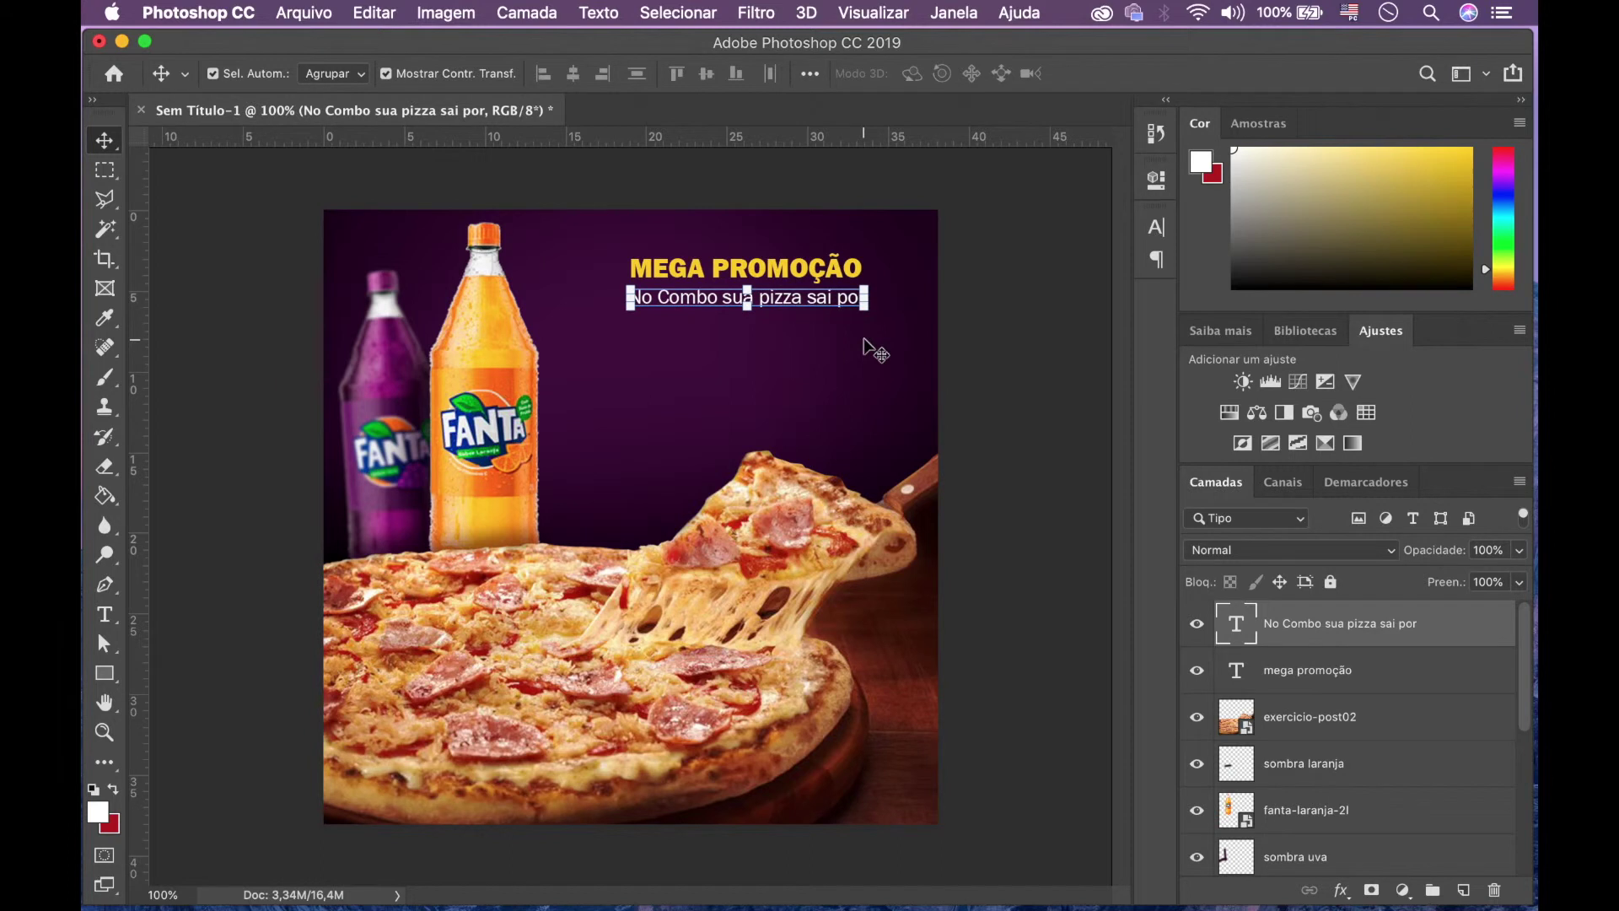
{"action": "key", "text": "Up"}
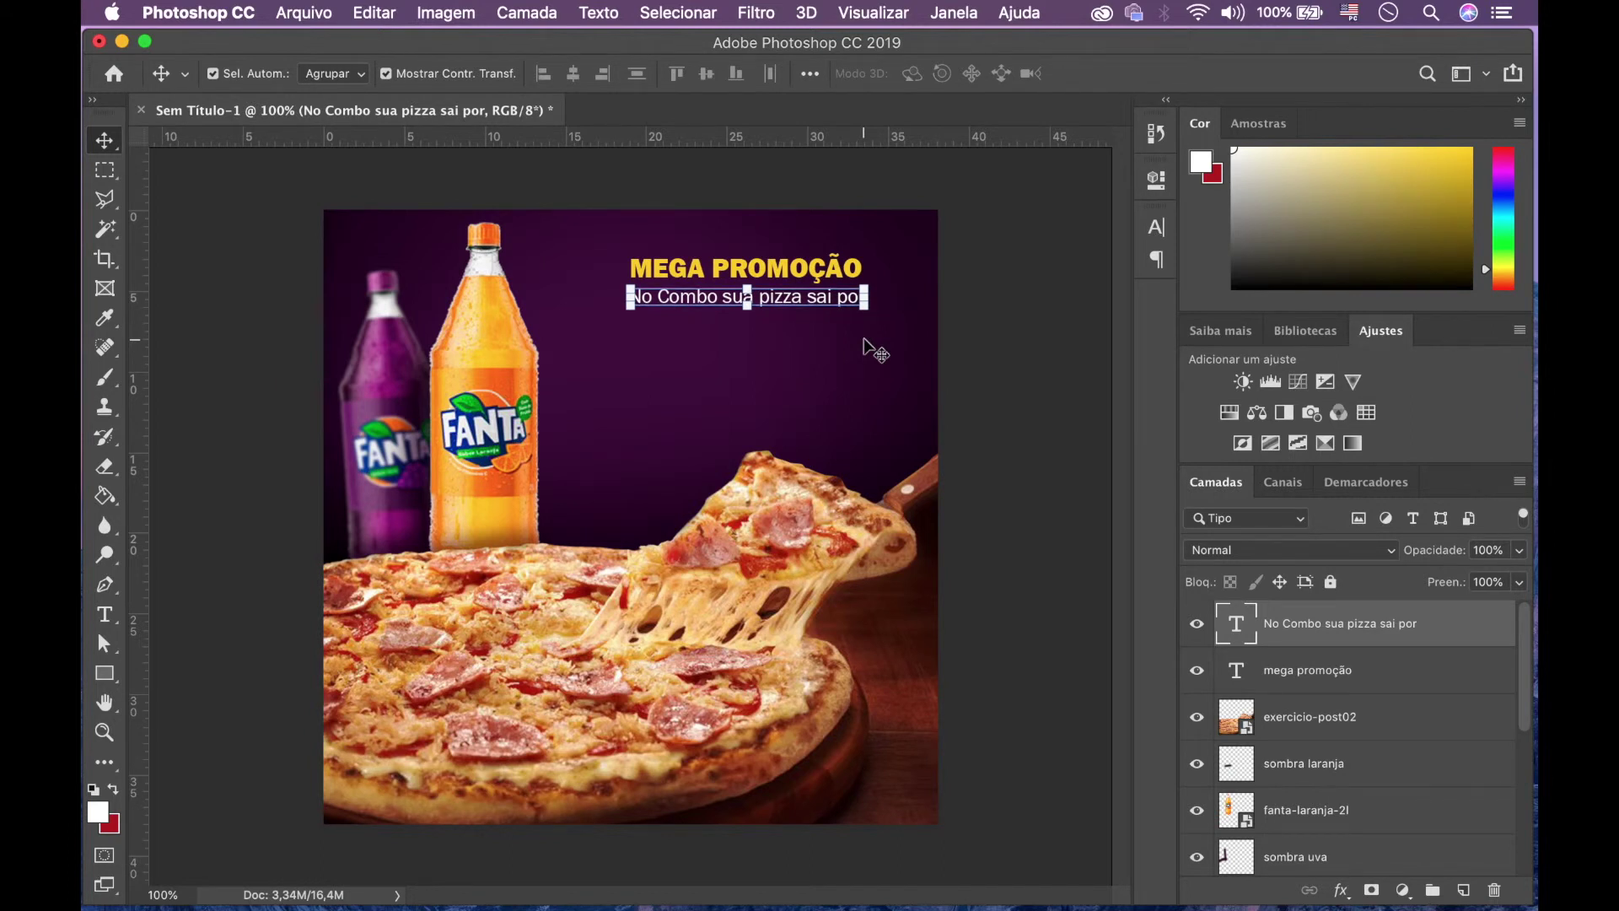
{"action": "left_click", "coordinate": [875, 352]}
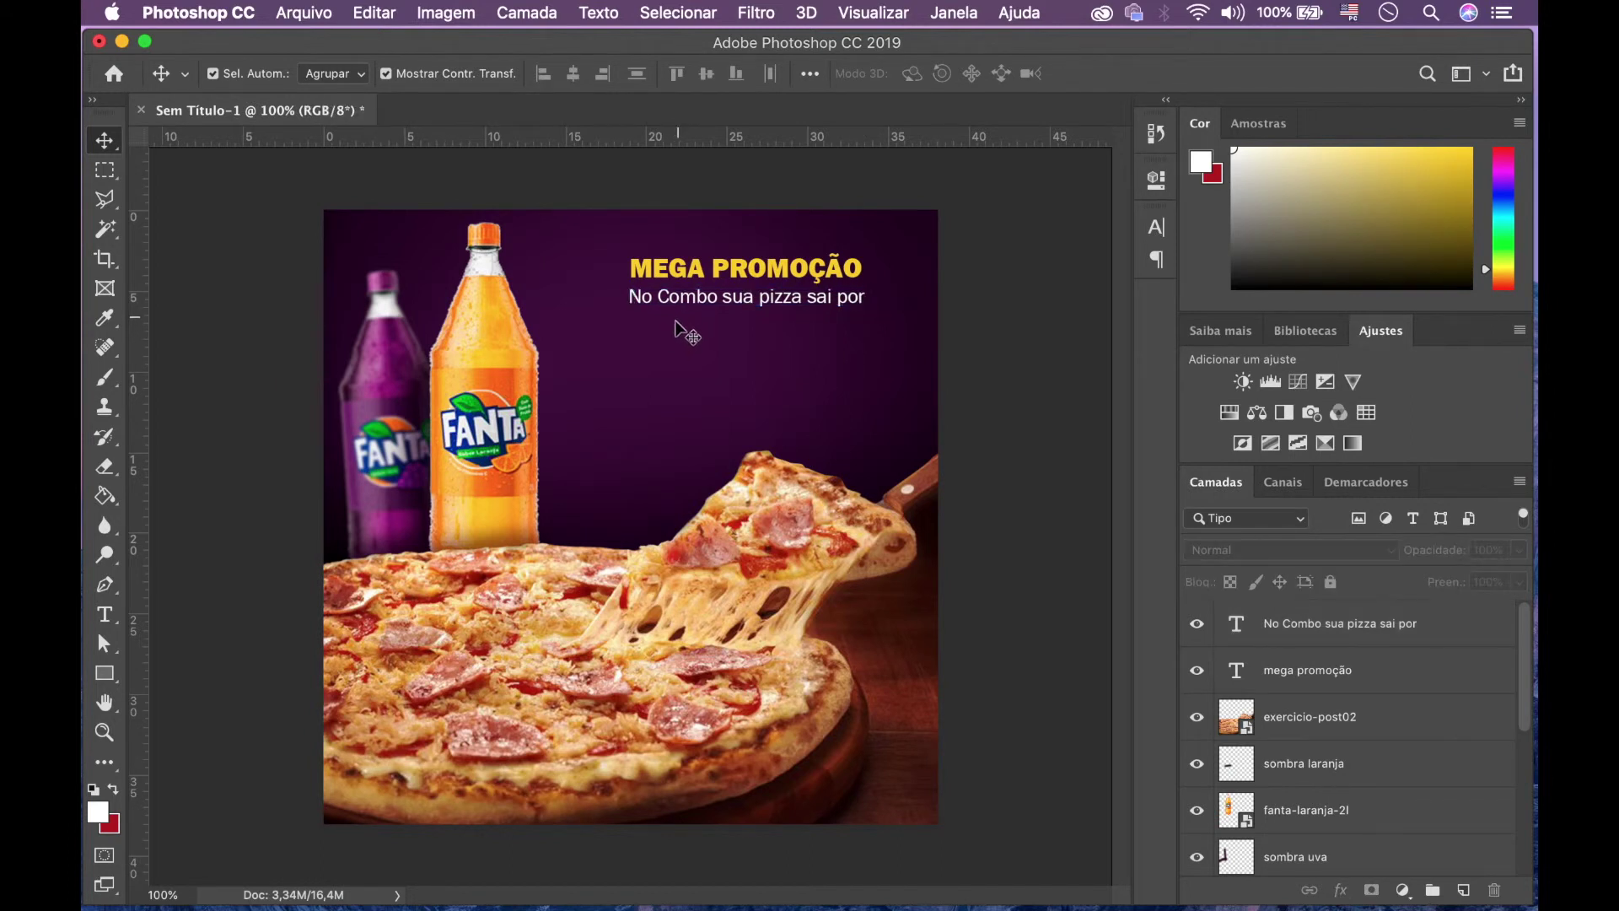
Step: Duplicate the "mega promoção" layer and place the copy about 5 cm below the original, under the offer line
{"action": "left_click", "coordinate": [674, 271]}
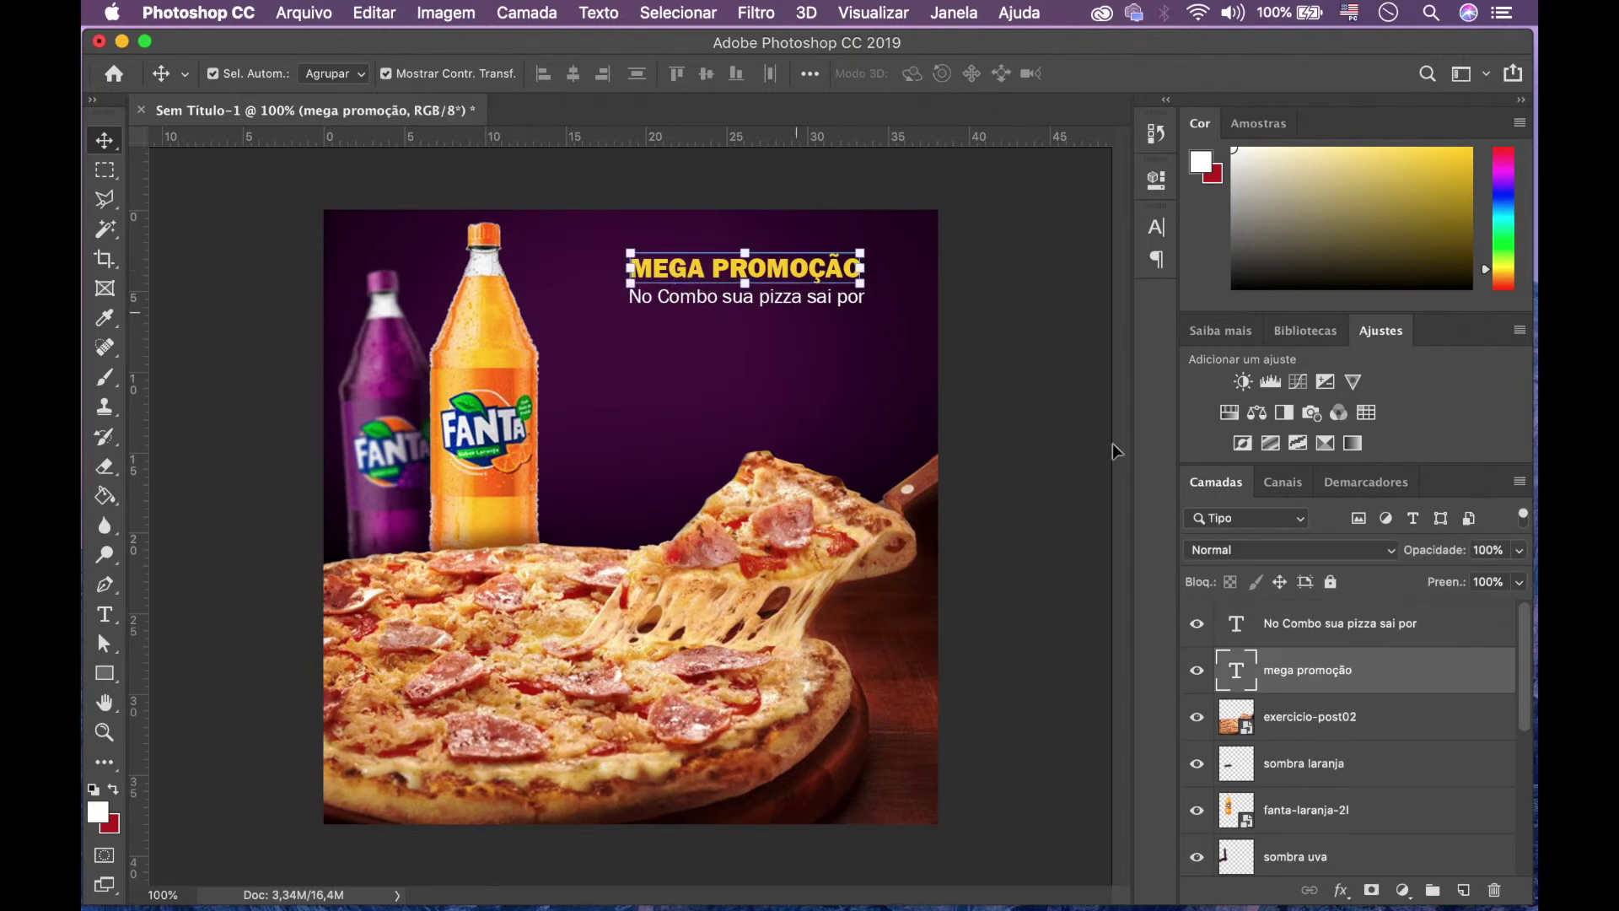
{"action": "right_click", "coordinate": [1393, 678]}
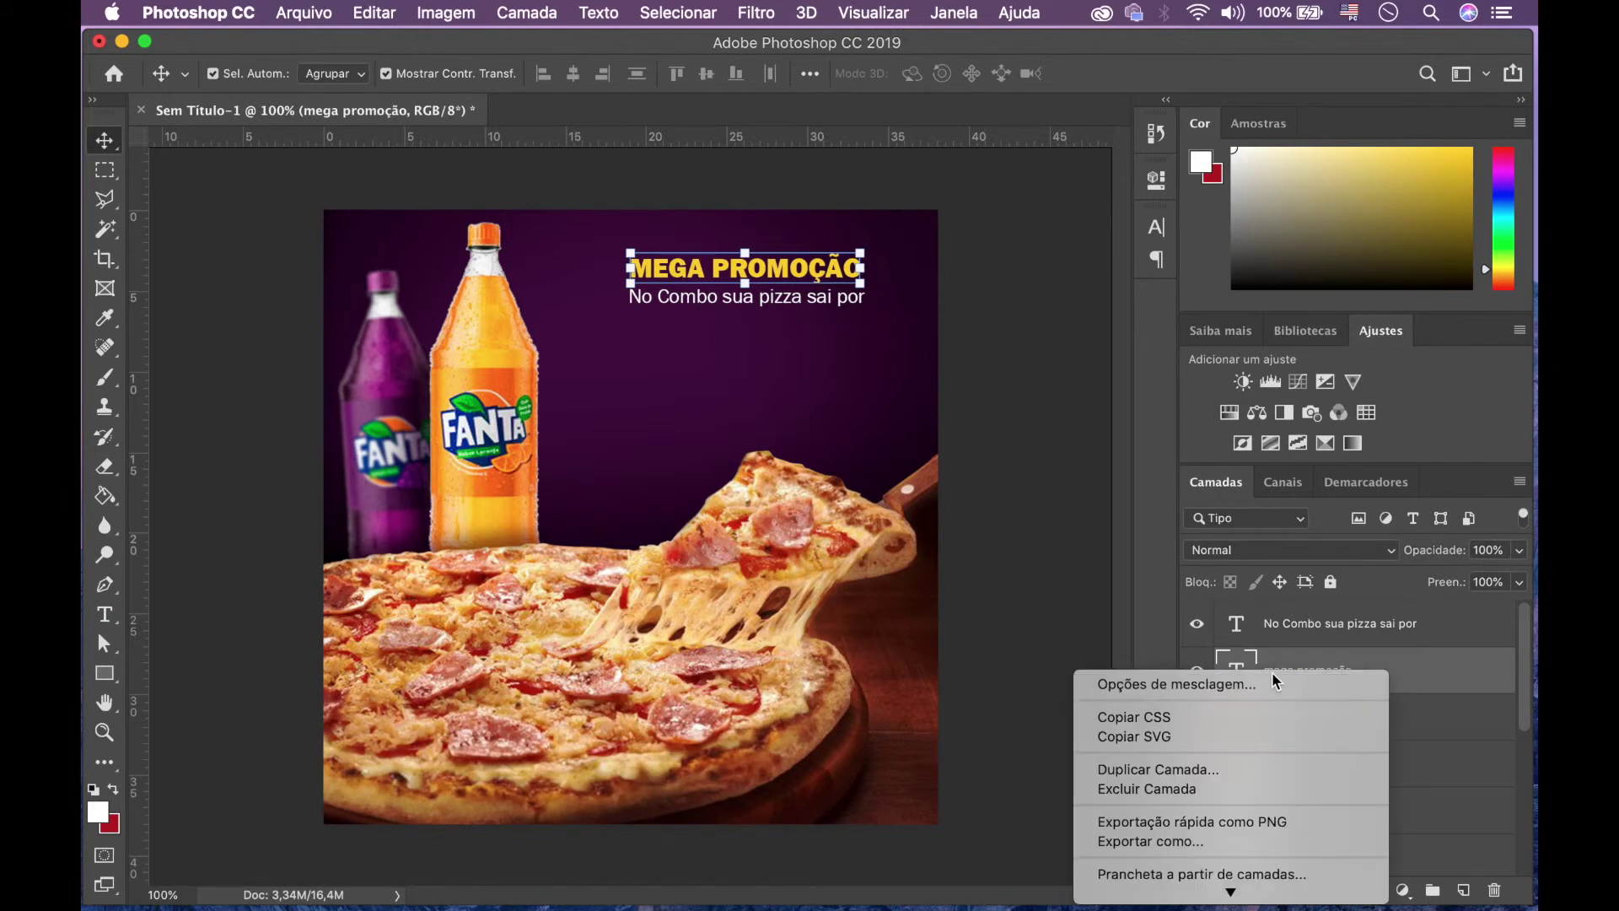
{"action": "left_click", "coordinate": [1224, 774]}
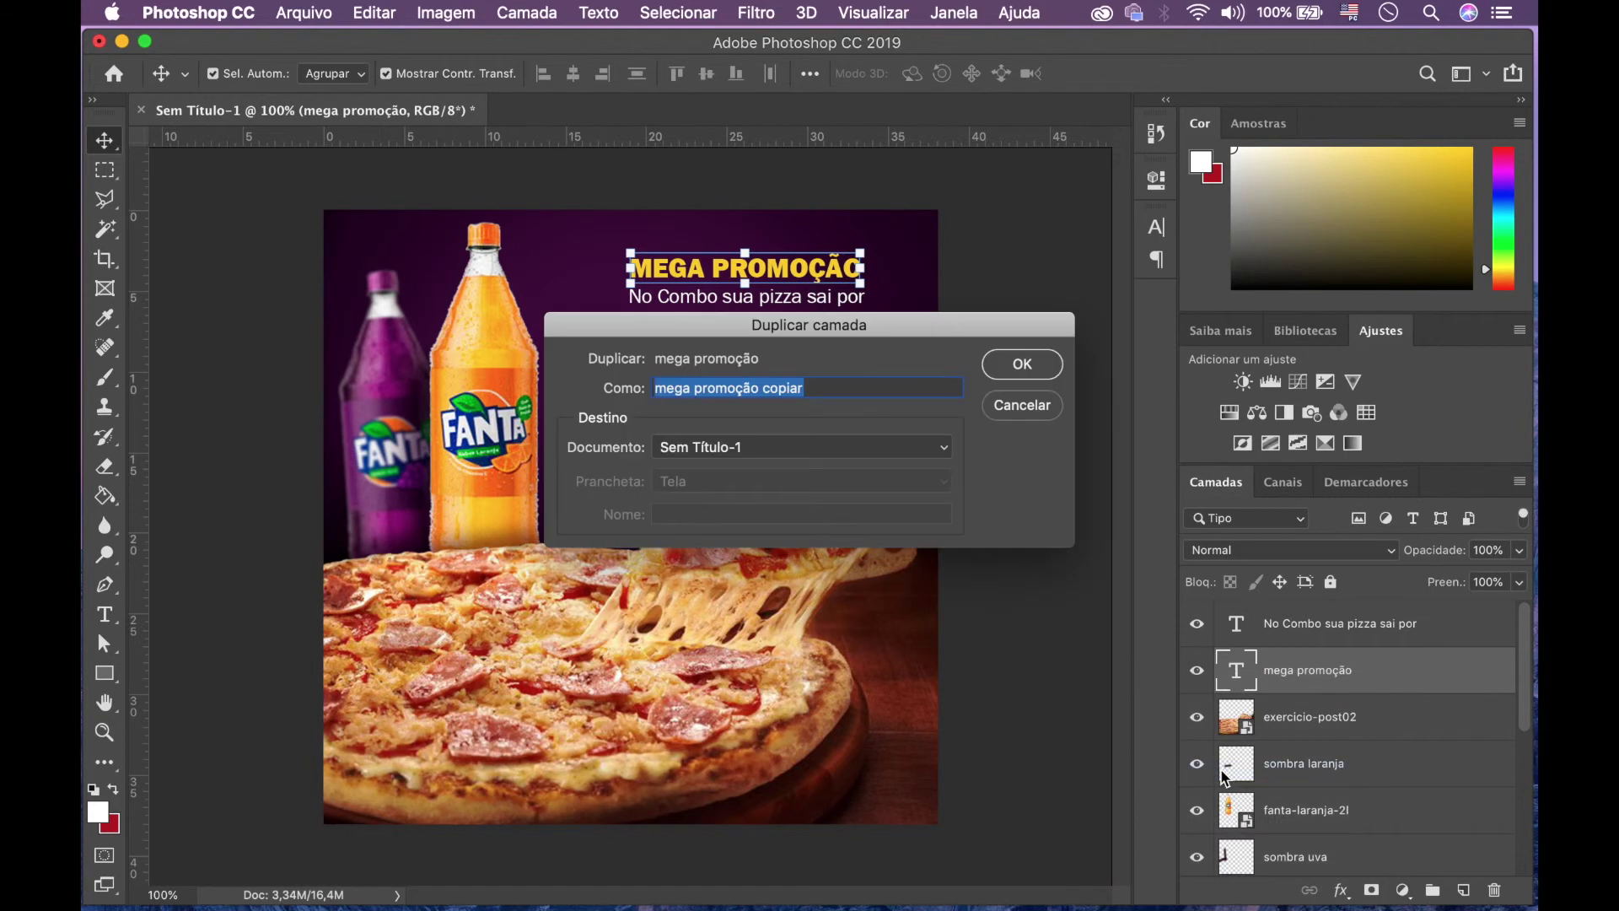
{"action": "left_click", "coordinate": [1019, 364]}
{"action": "left_click_drag", "start_coordinate": [772, 270], "coordinate": [769, 358]}
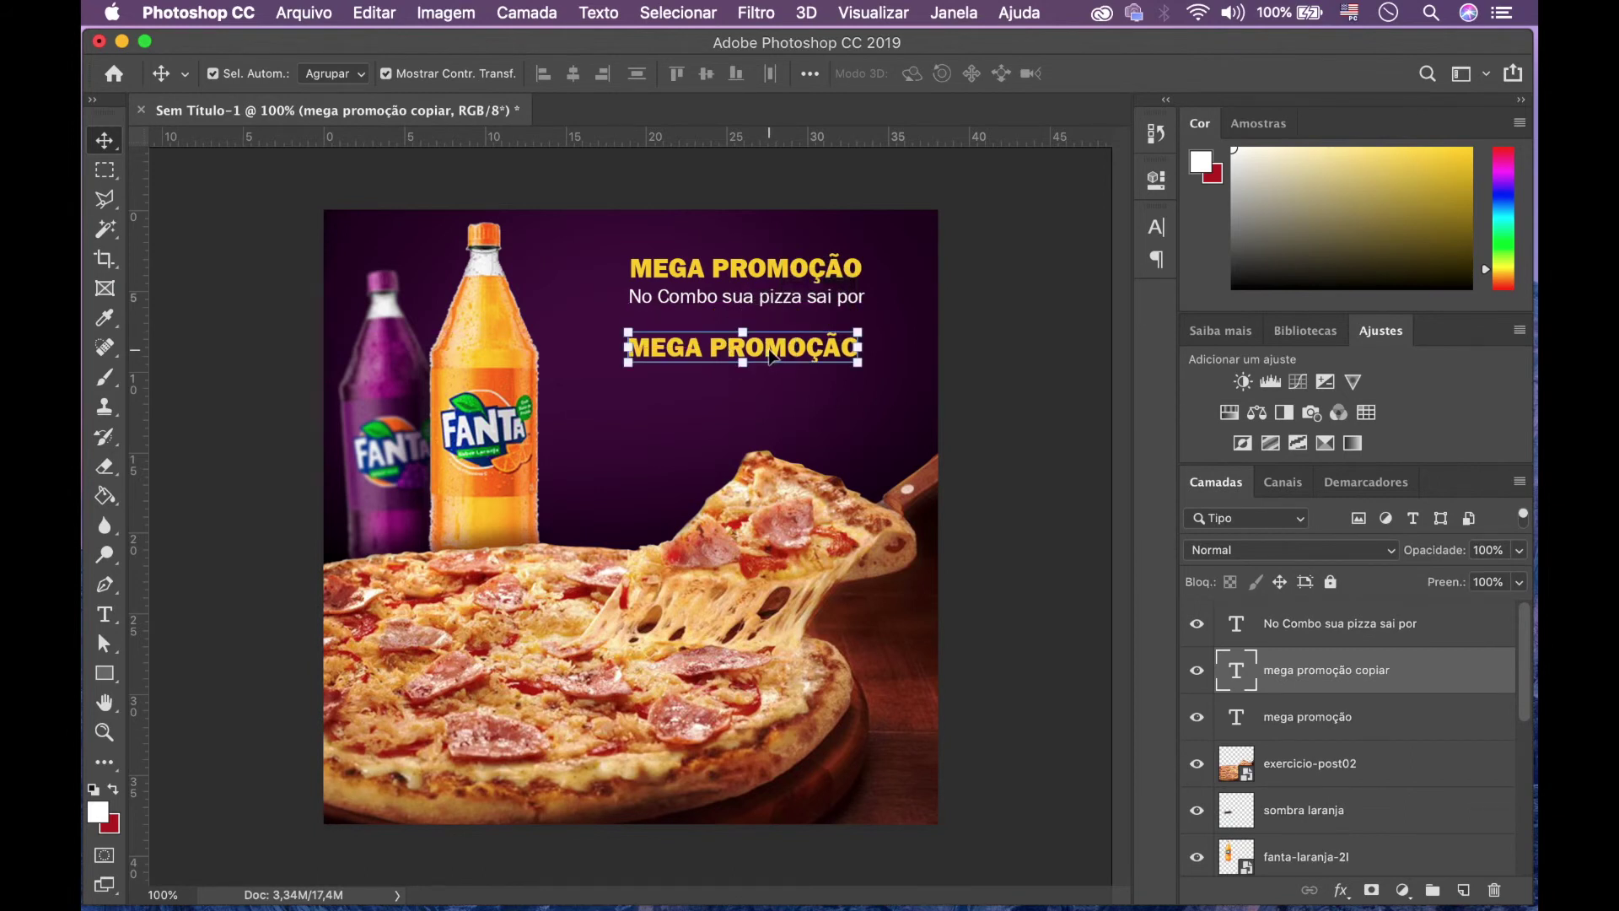
Step: Replace the duplicated headline's text with the price "R$19.99"
{"action": "key", "text": "t"}
{"action": "left_click", "coordinate": [628, 349]}
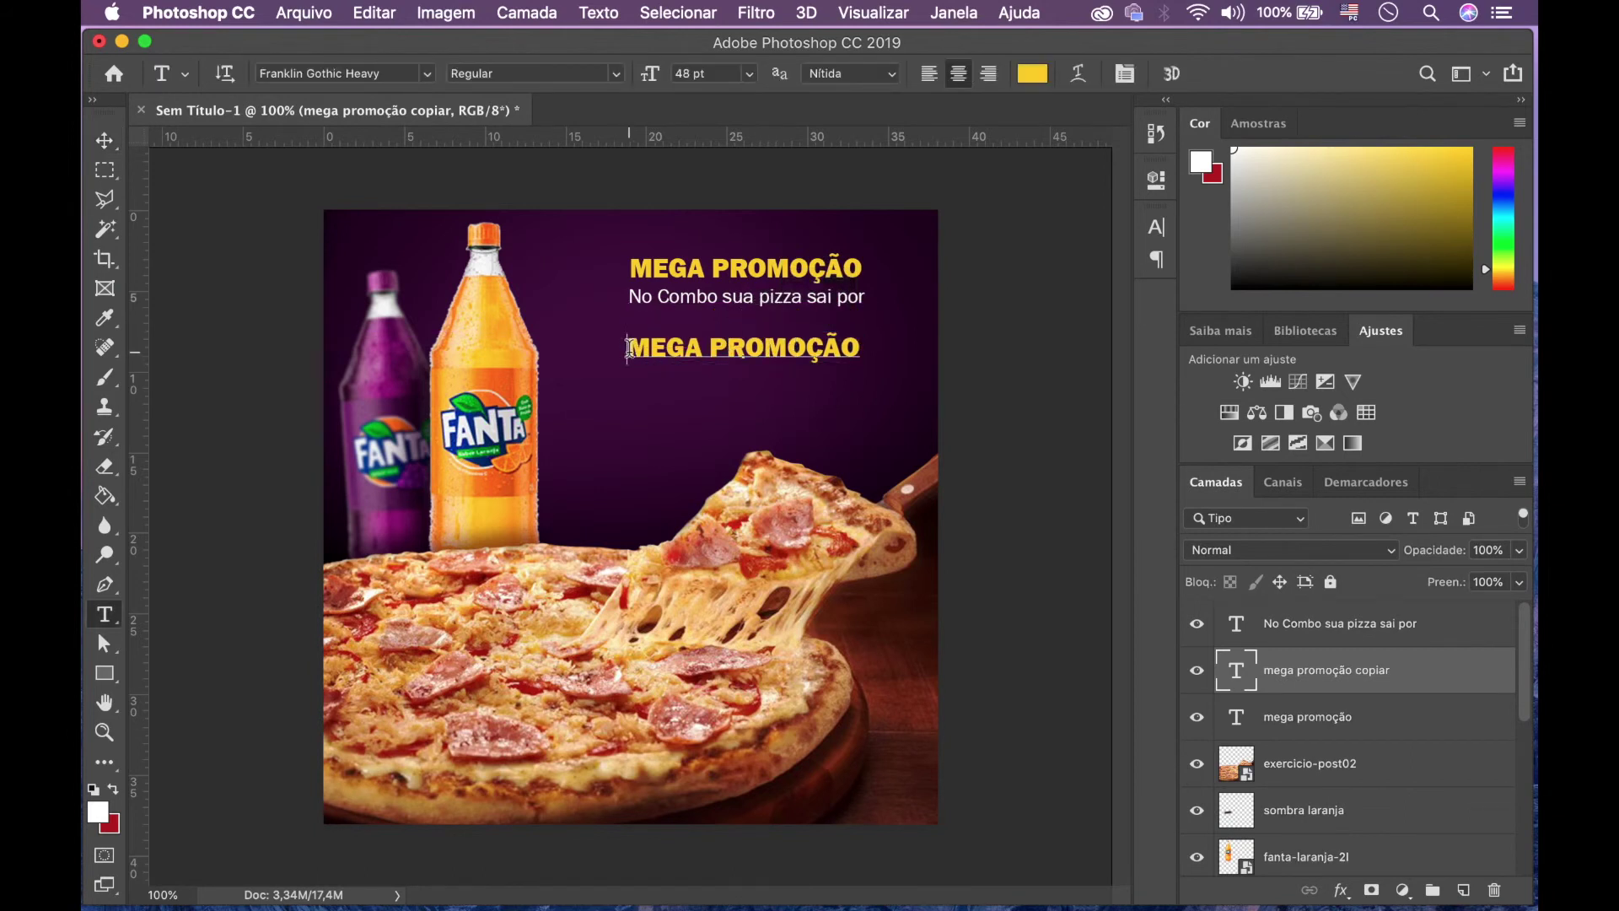
{"action": "left_click_drag", "start_coordinate": [628, 349], "coordinate": [878, 356]}
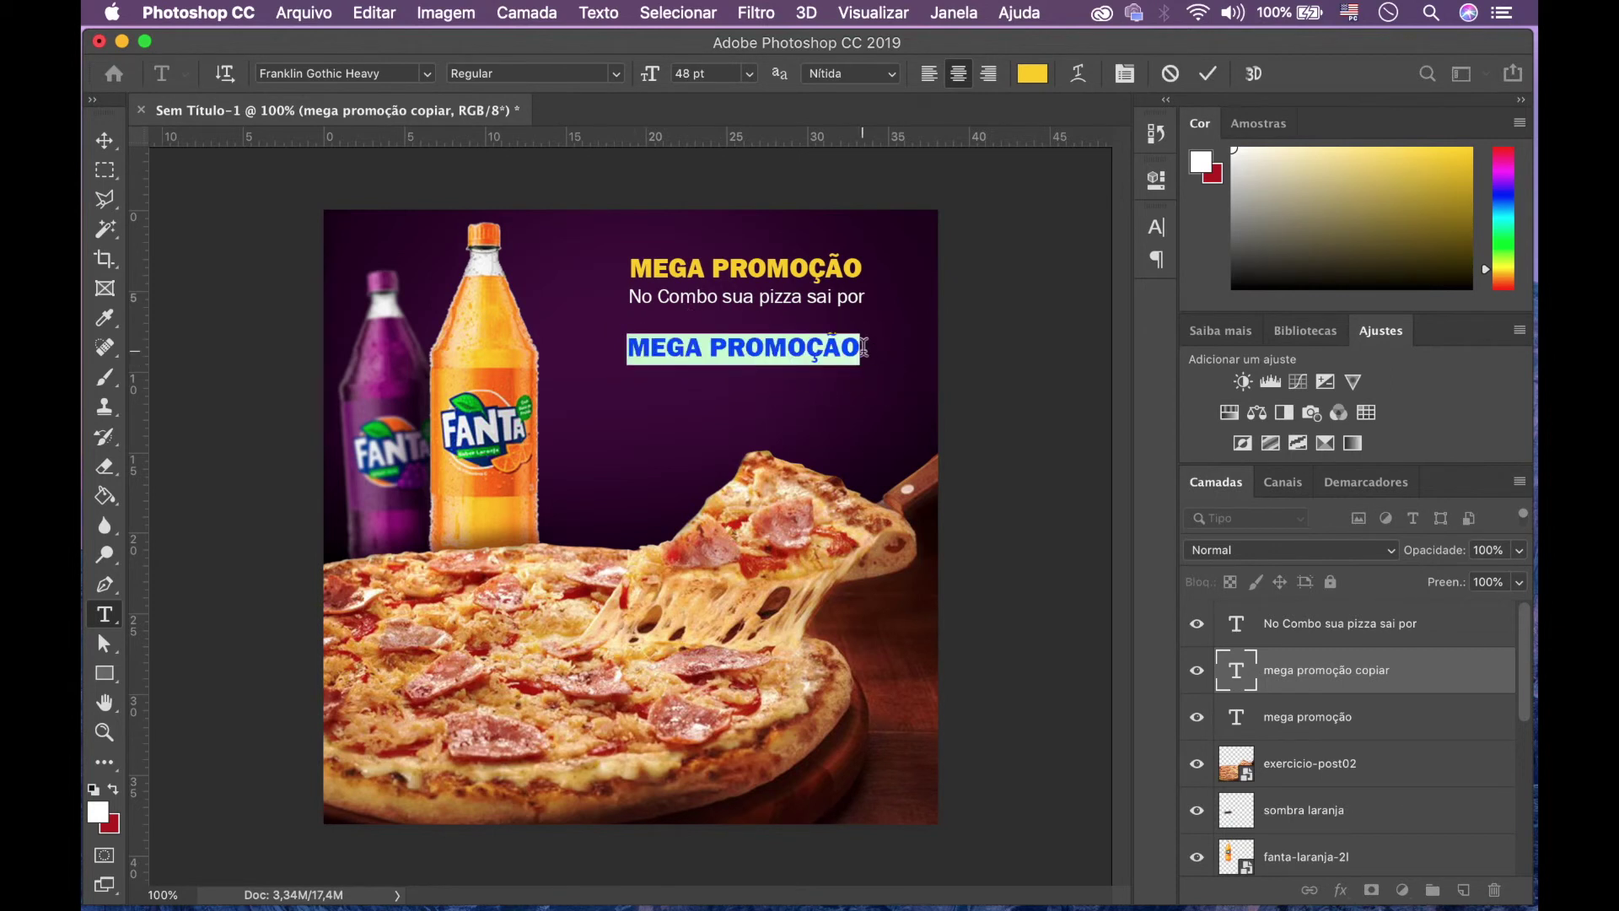
{"action": "type", "text": "R#"}
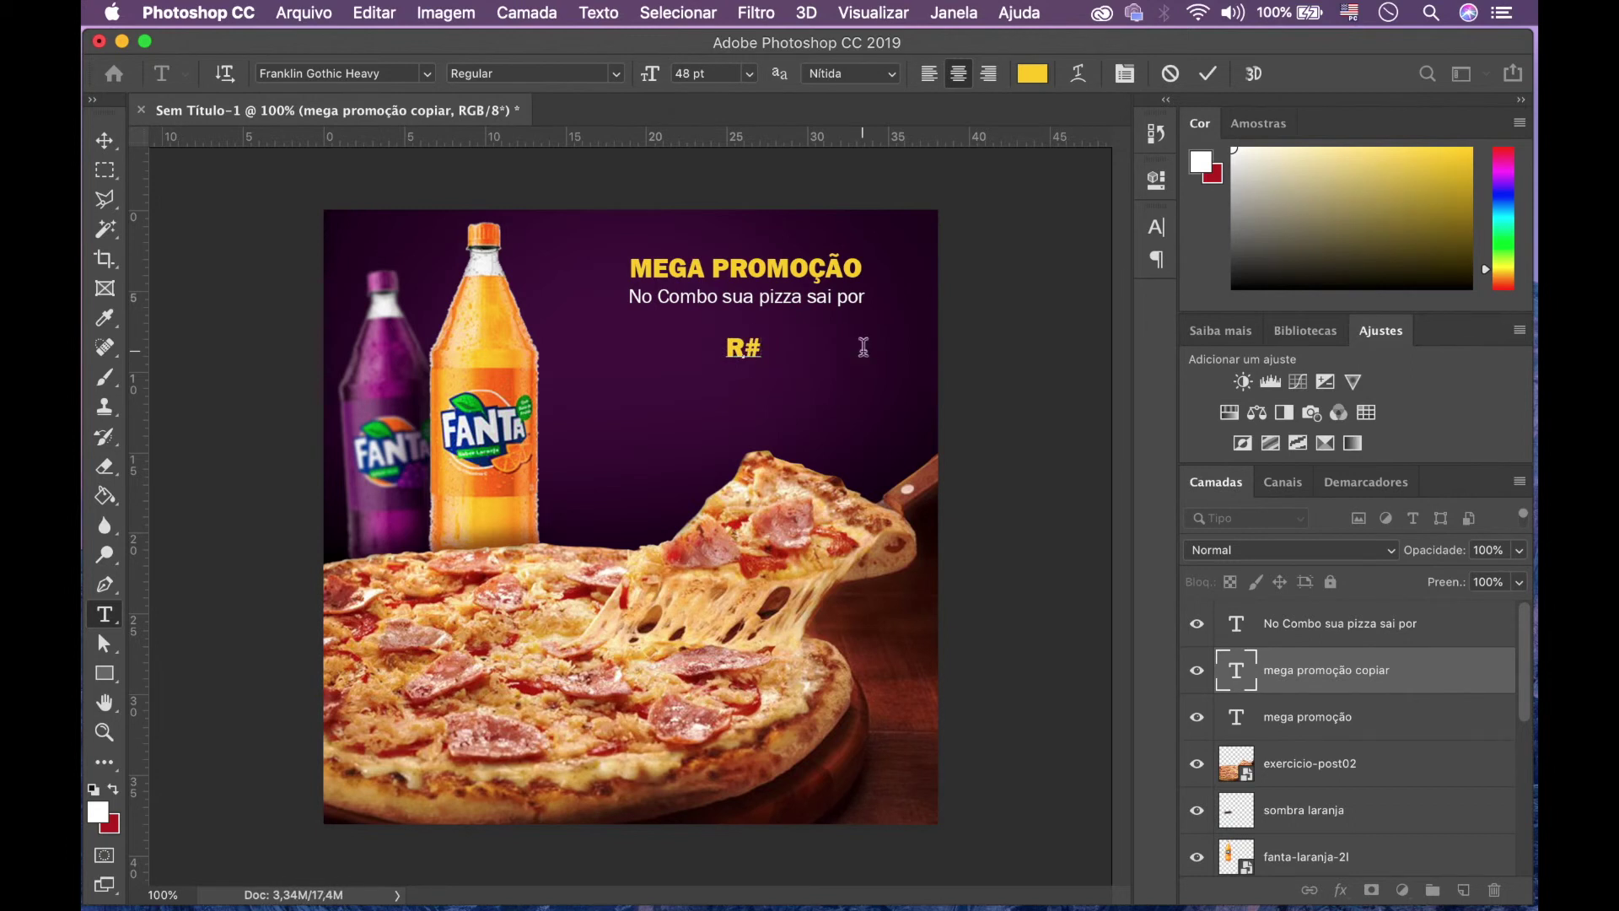
{"action": "key", "text": "BackSpace"}
{"action": "type", "text": "$19.99"}
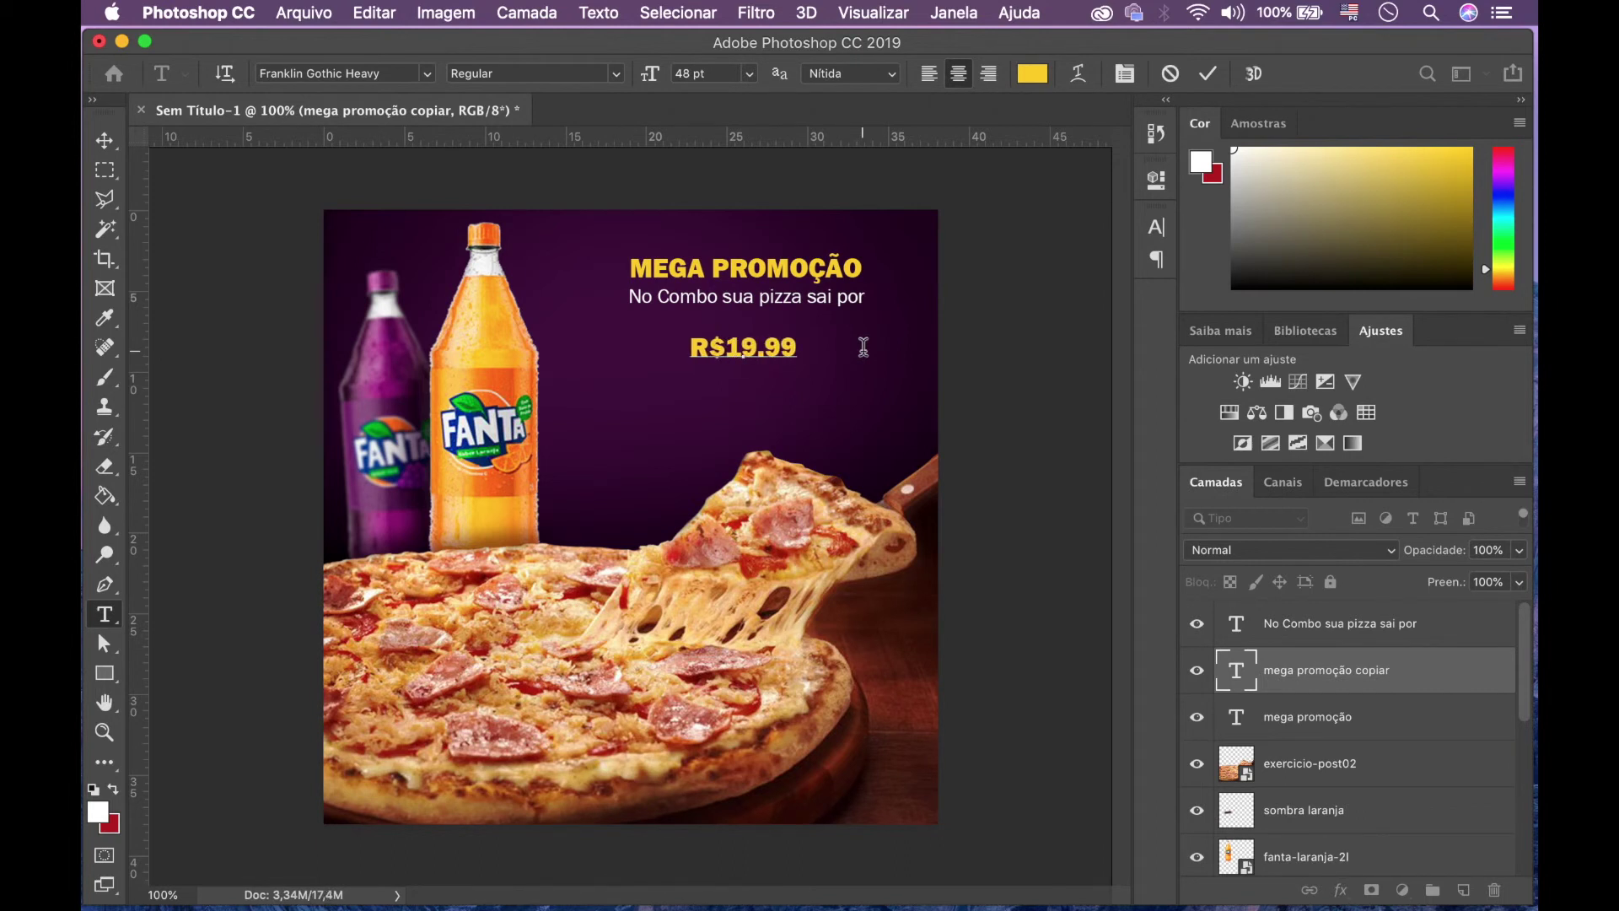
Step: Enlarge the "R$19.99" price until it spans nearly the full width of the headline
{"action": "left_click", "coordinate": [106, 142]}
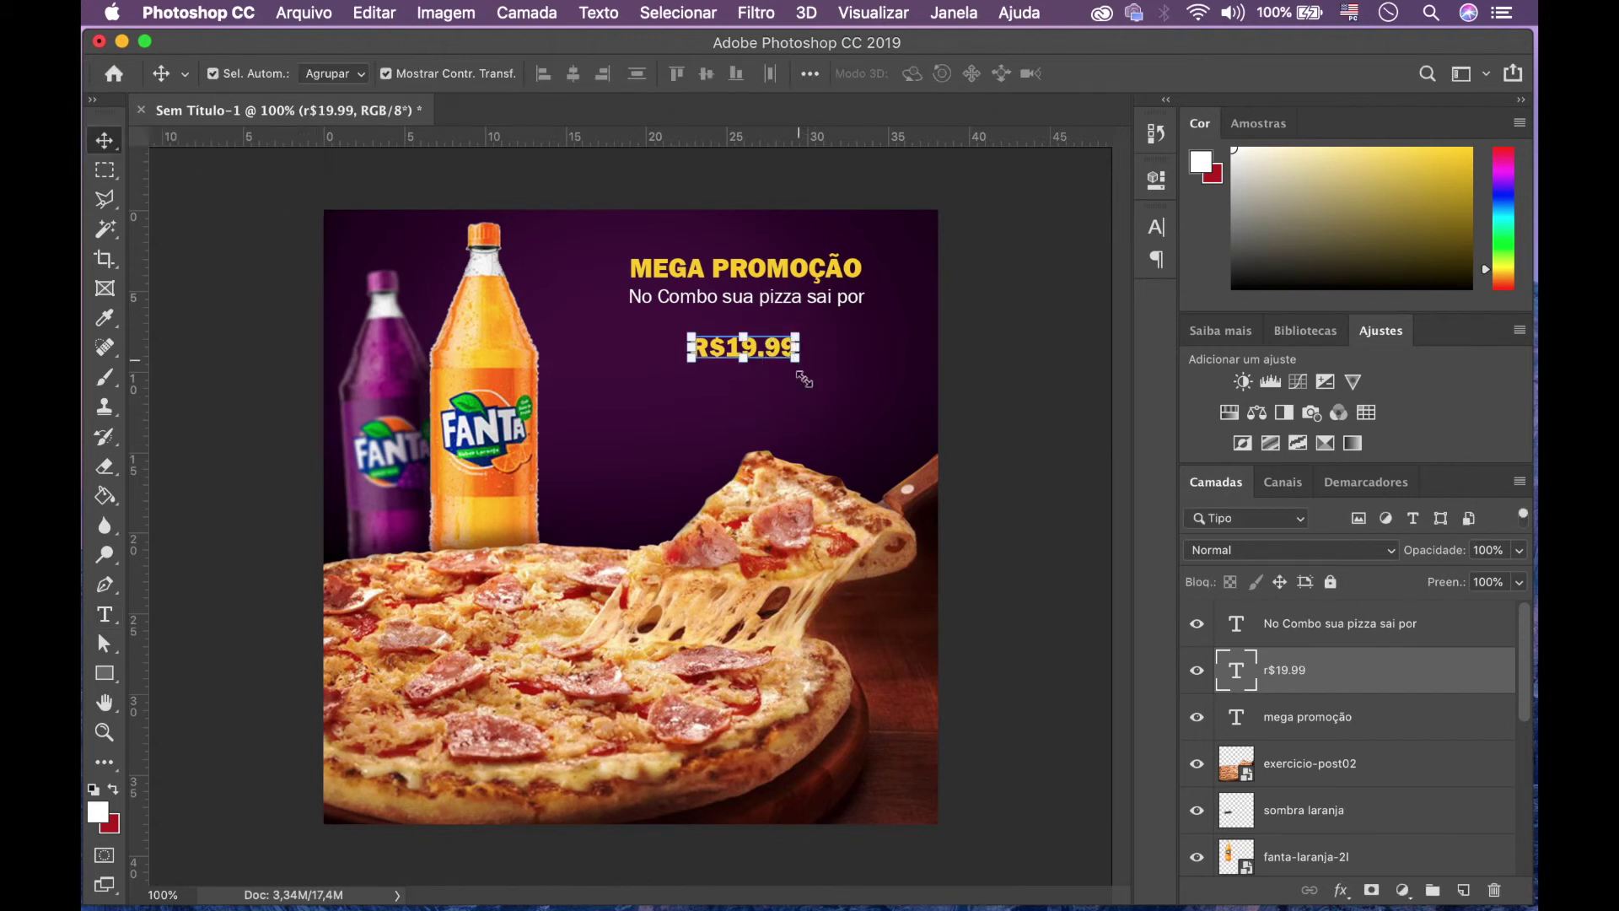
{"action": "left_click_drag", "start_coordinate": [796, 354], "coordinate": [855, 413]}
{"action": "left_click_drag", "start_coordinate": [689, 334], "coordinate": [631, 309]}
{"action": "key", "text": "Return"}
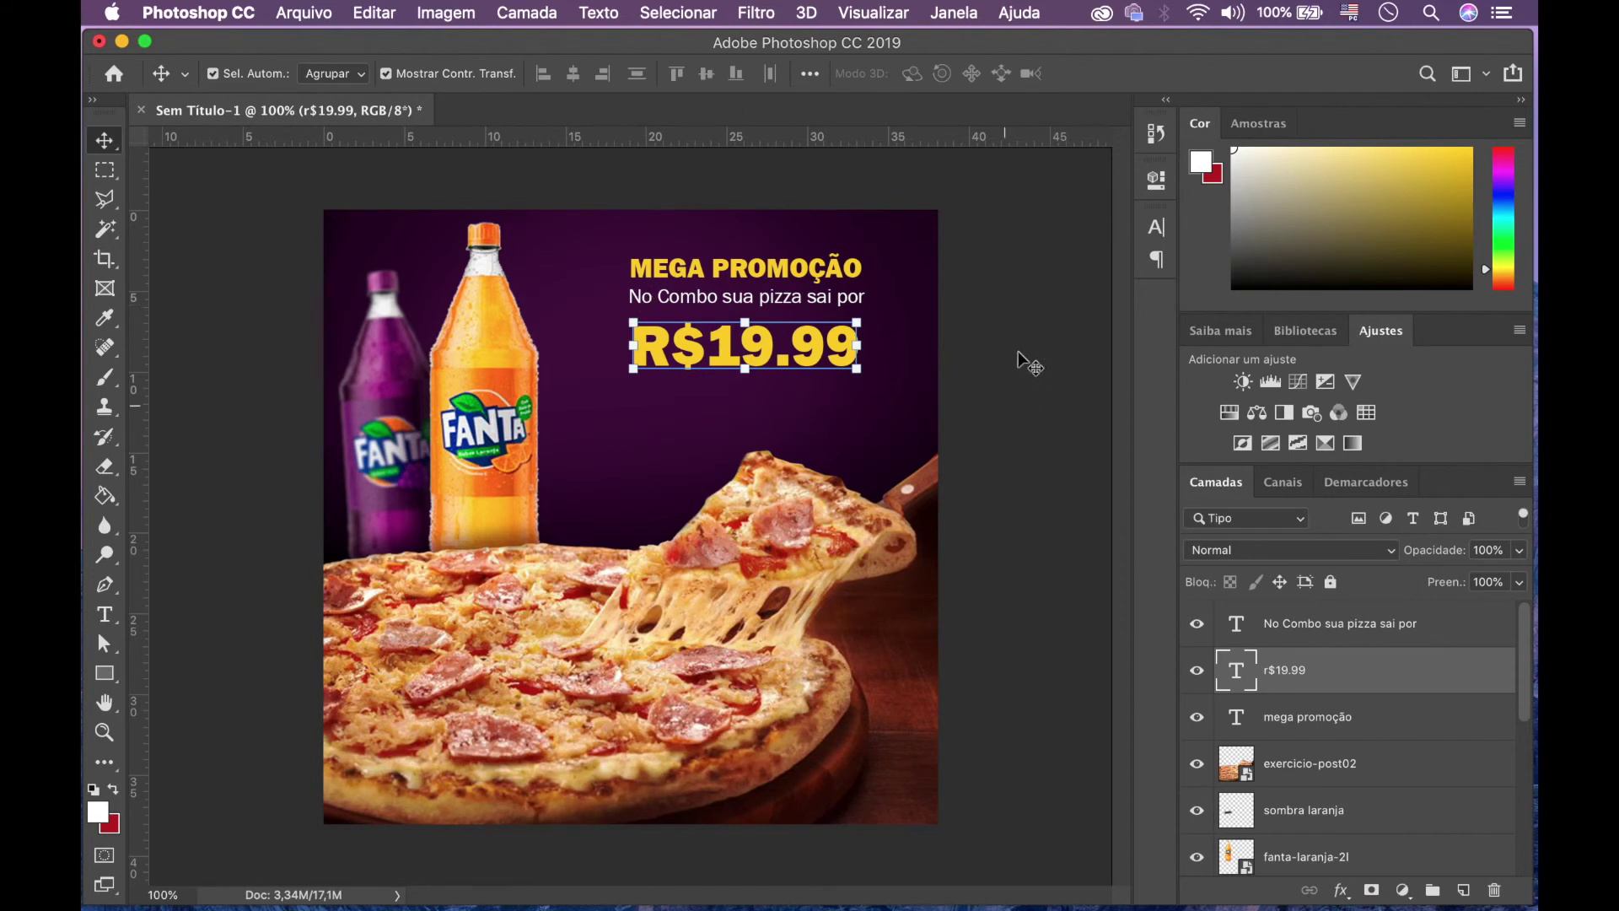
Step: Nudge the price up about 0,8 cm so it sits directly beneath the offer line
{"action": "key", "text": "Up"}
{"action": "key", "text": "Up"}
{"action": "key", "text": "Up"}
{"action": "key", "text": "Up"}
{"action": "key", "text": "Up"}
{"action": "key", "text": "Up"}
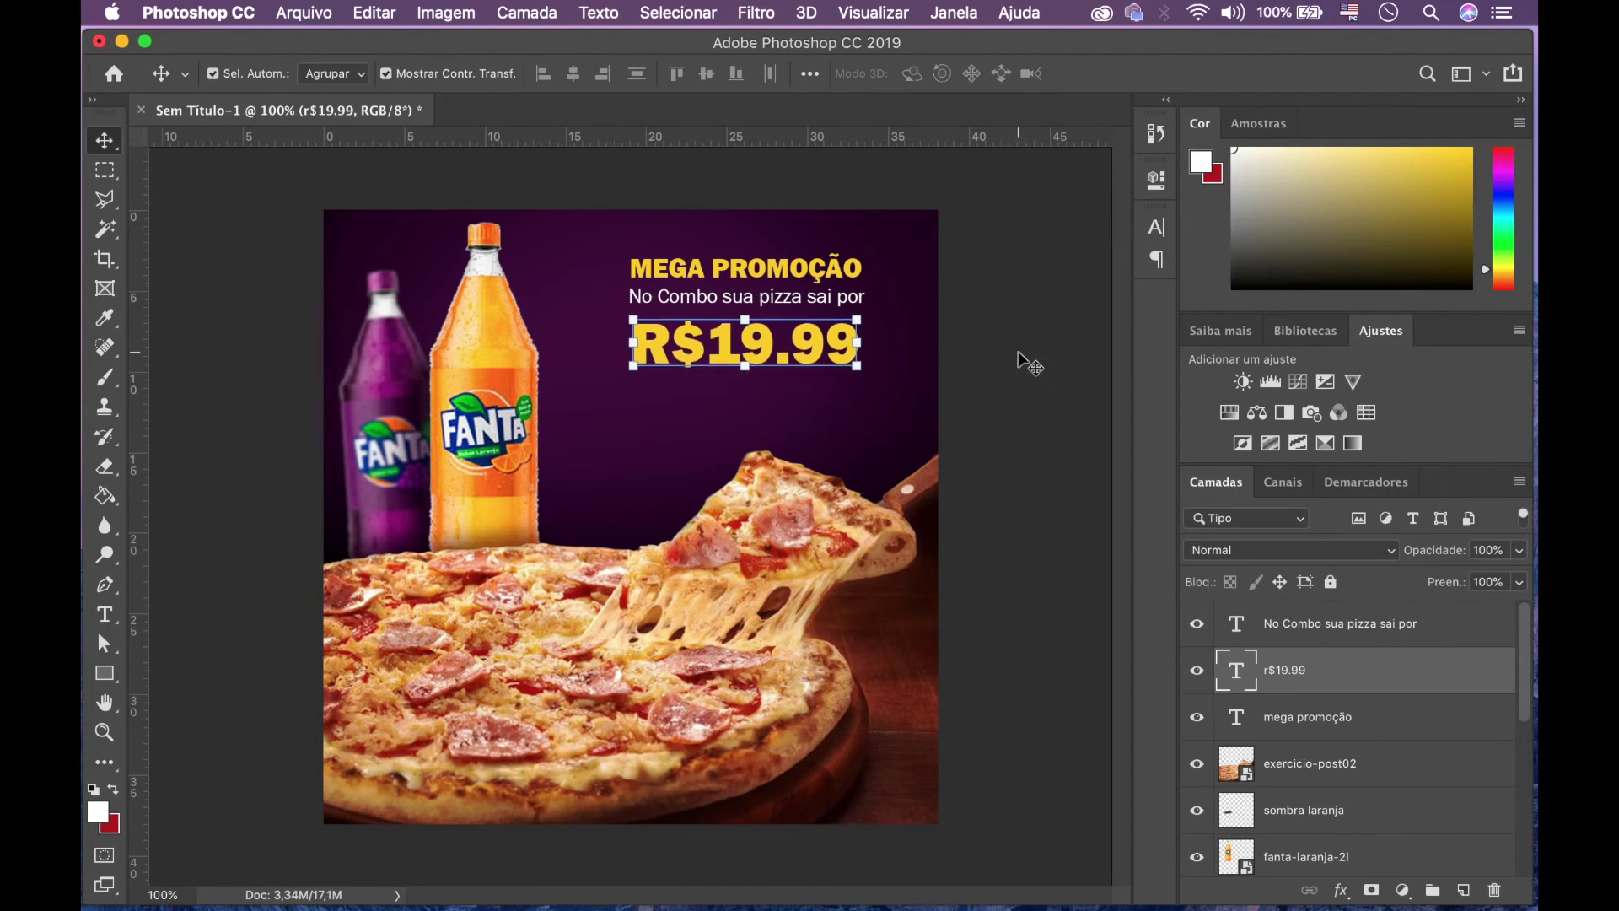
{"action": "key", "text": "Up"}
{"action": "key", "text": "Up"}
{"action": "key", "text": "Up"}
{"action": "key", "text": "Up"}
{"action": "key", "text": "Up"}
{"action": "key", "text": "Up"}
{"action": "key", "text": "Up"}
{"action": "key", "text": "Up"}
{"action": "key", "text": "Up"}
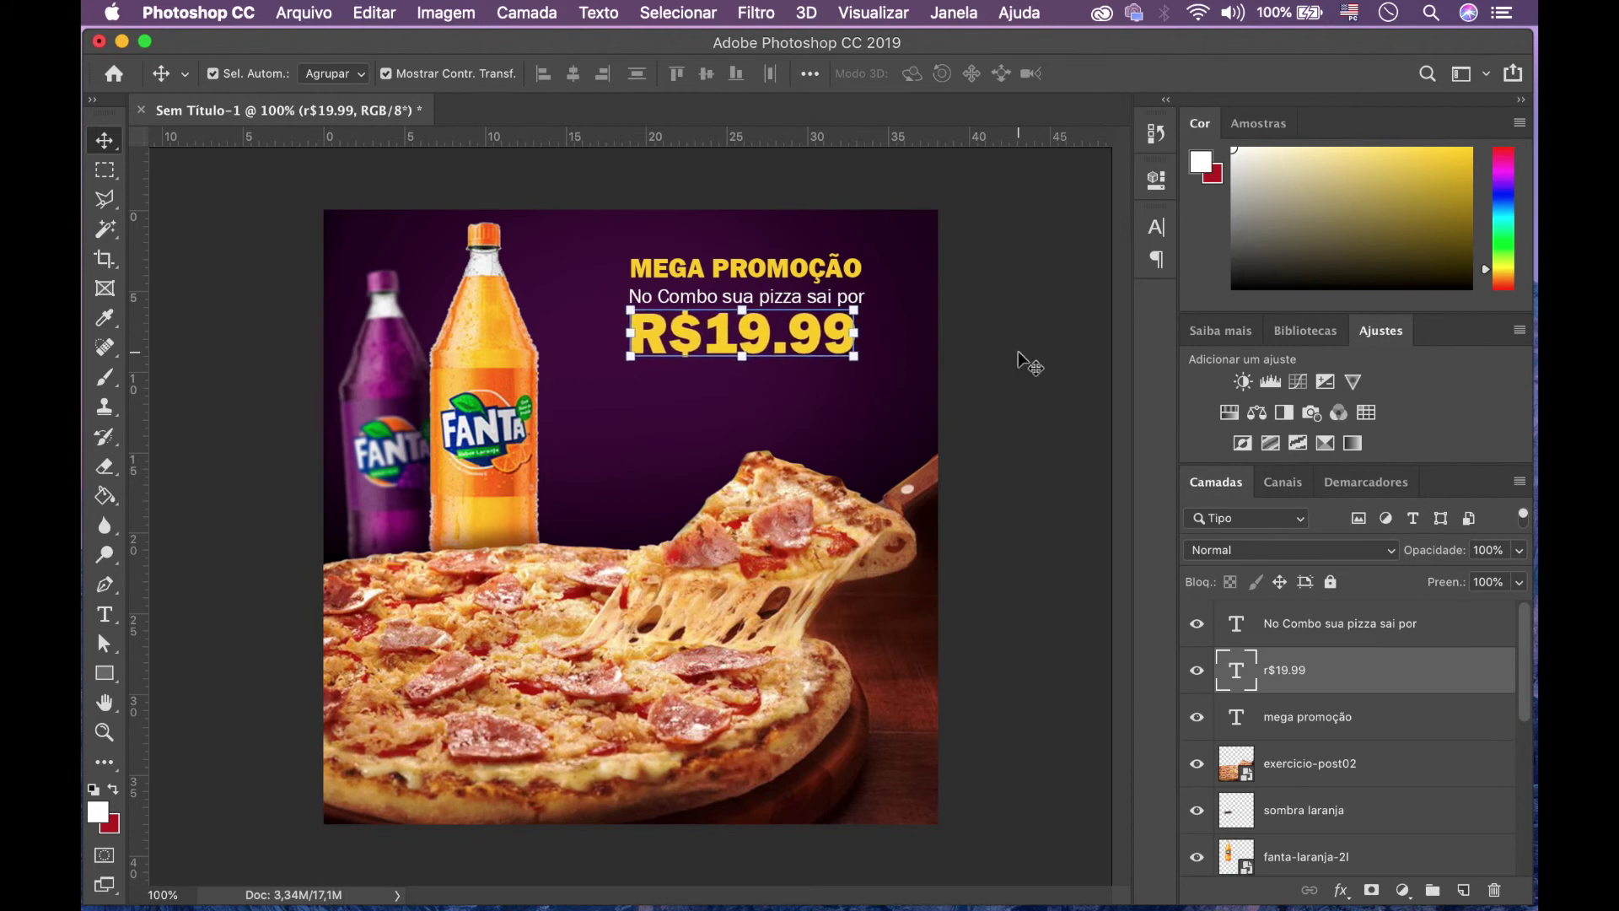
Step: Scale the price to about 103% so its right edge aligns with the offer line, and deselect its layer
{"action": "left_click", "coordinate": [856, 356]}
{"action": "left_click_drag", "start_coordinate": [857, 371], "coordinate": [865, 372]}
{"action": "key", "text": "Return"}
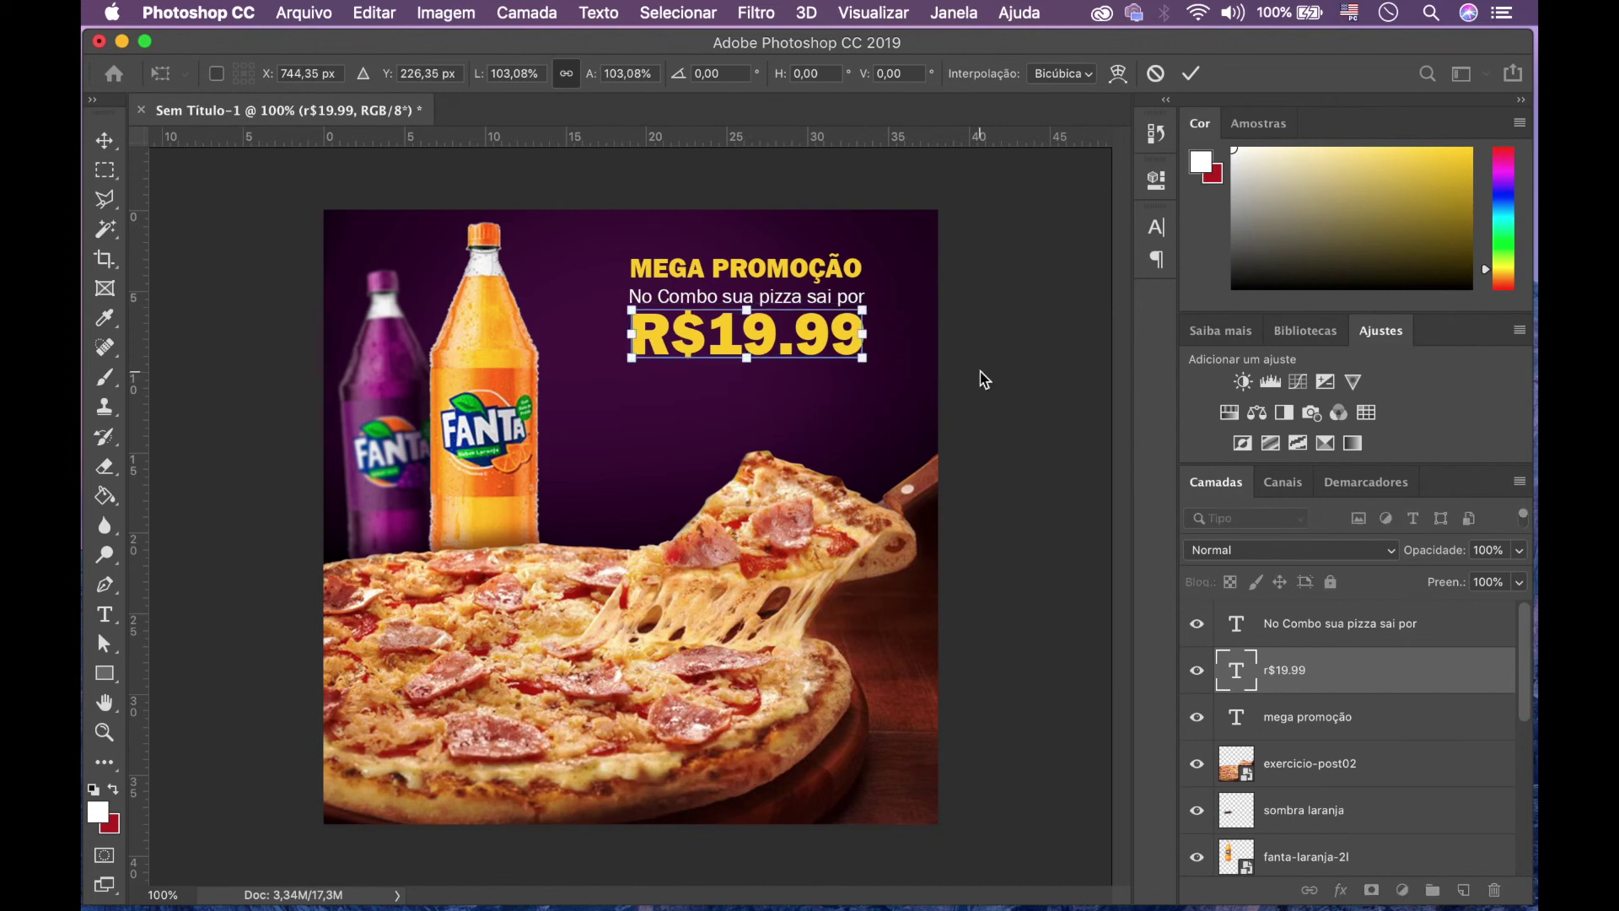
{"action": "left_click", "coordinate": [1035, 383]}
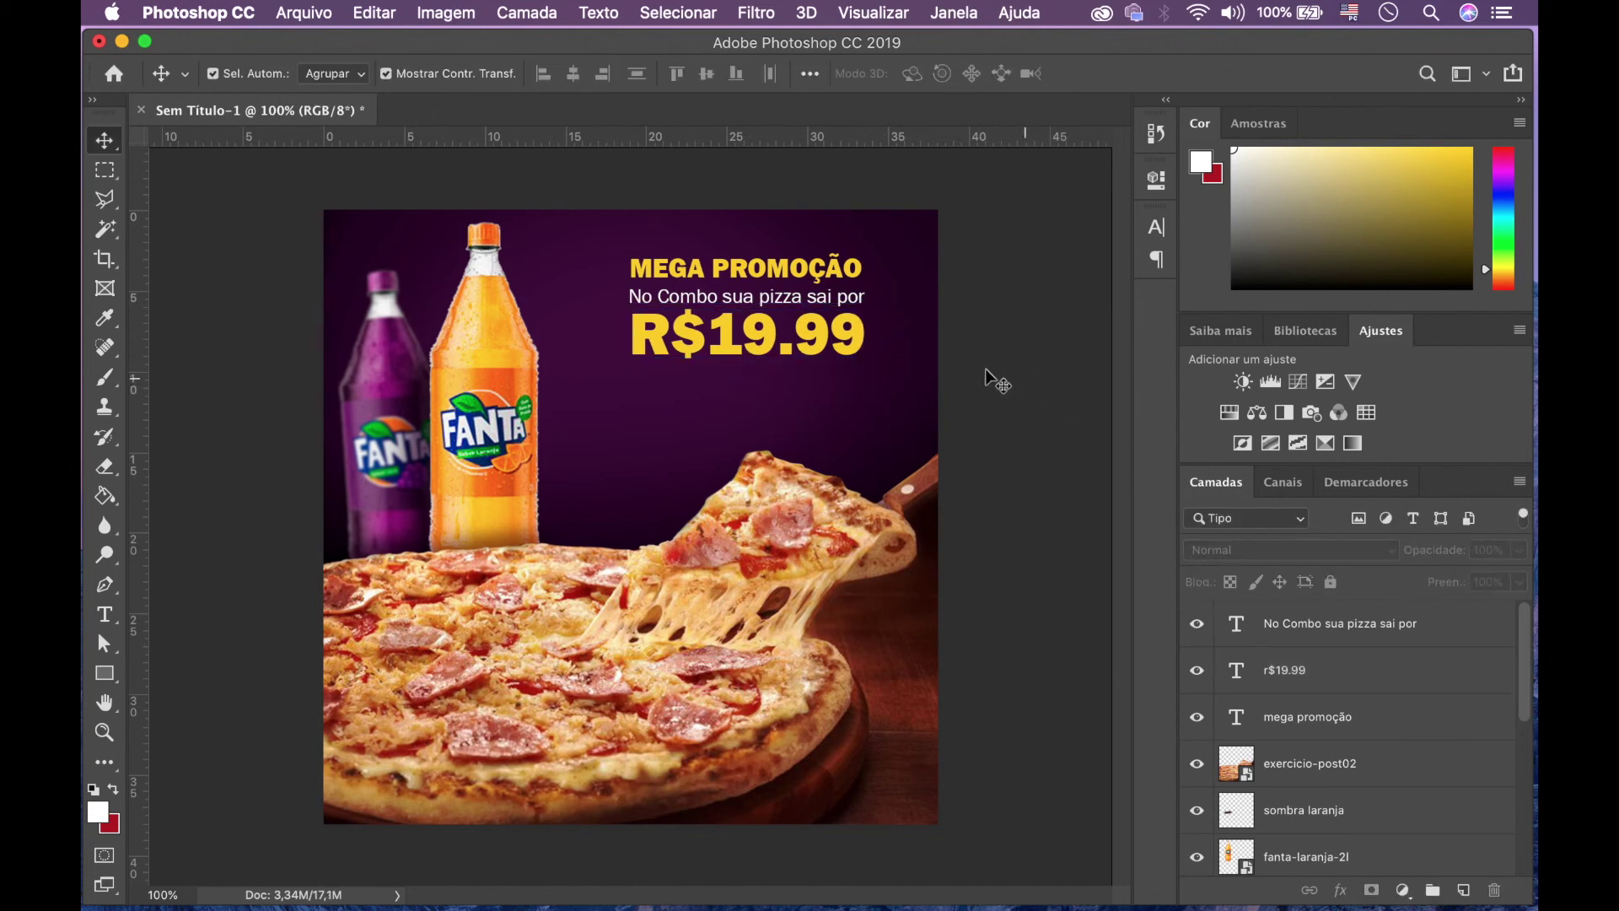
Step: Move the price down about 1,5 cm and the offer line down about 0,9 cm to open up the line spacing
{"action": "left_click", "coordinate": [769, 331]}
{"action": "left_click_drag", "start_coordinate": [769, 331], "coordinate": [771, 360]}
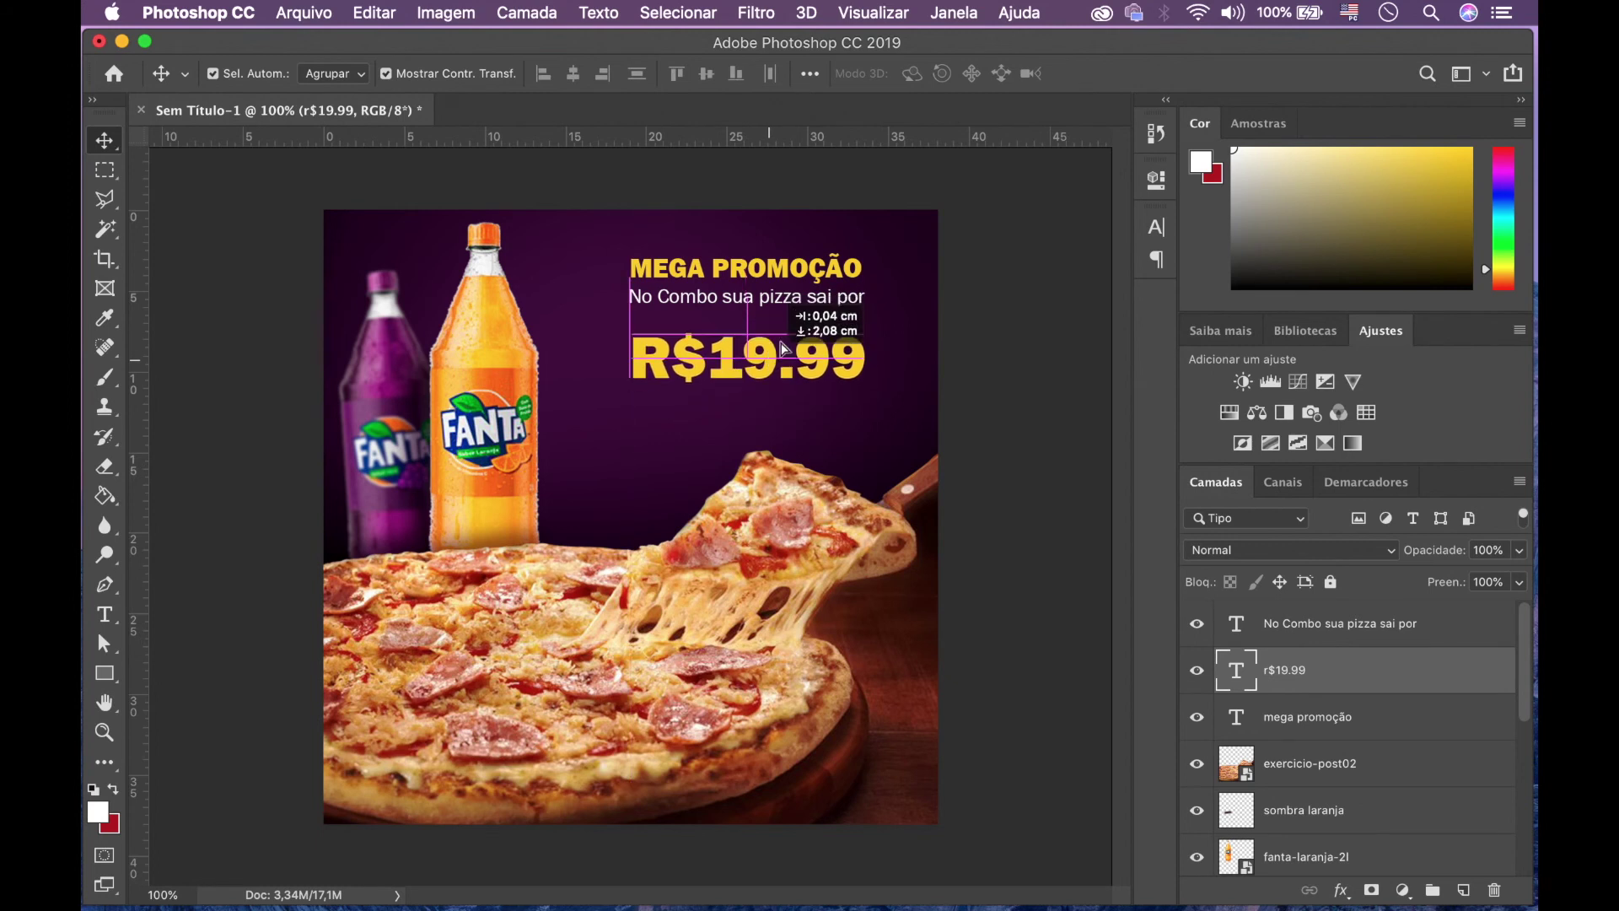
{"action": "left_click", "coordinate": [793, 309]}
{"action": "left_click_drag", "start_coordinate": [790, 304], "coordinate": [795, 318]}
Step: Nudge the "MEGA PROMOÇÃO" headline down about 0,6 cm, closer to the offer line
{"action": "left_click", "coordinate": [797, 271]}
{"action": "key", "text": "Down"}
{"action": "key", "text": "Down"}
{"action": "key", "text": "Down"}
{"action": "key", "text": "Down"}
{"action": "key", "text": "Down"}
{"action": "key", "text": "Down"}
{"action": "key", "text": "Down"}
{"action": "key", "text": "Down"}
{"action": "key", "text": "Down"}
{"action": "key", "text": "Down"}
{"action": "key", "text": "Down"}
{"action": "key", "text": "Down"}
{"action": "key", "text": "Down"}
{"action": "key", "text": "Up"}
{"action": "key", "text": "Up"}
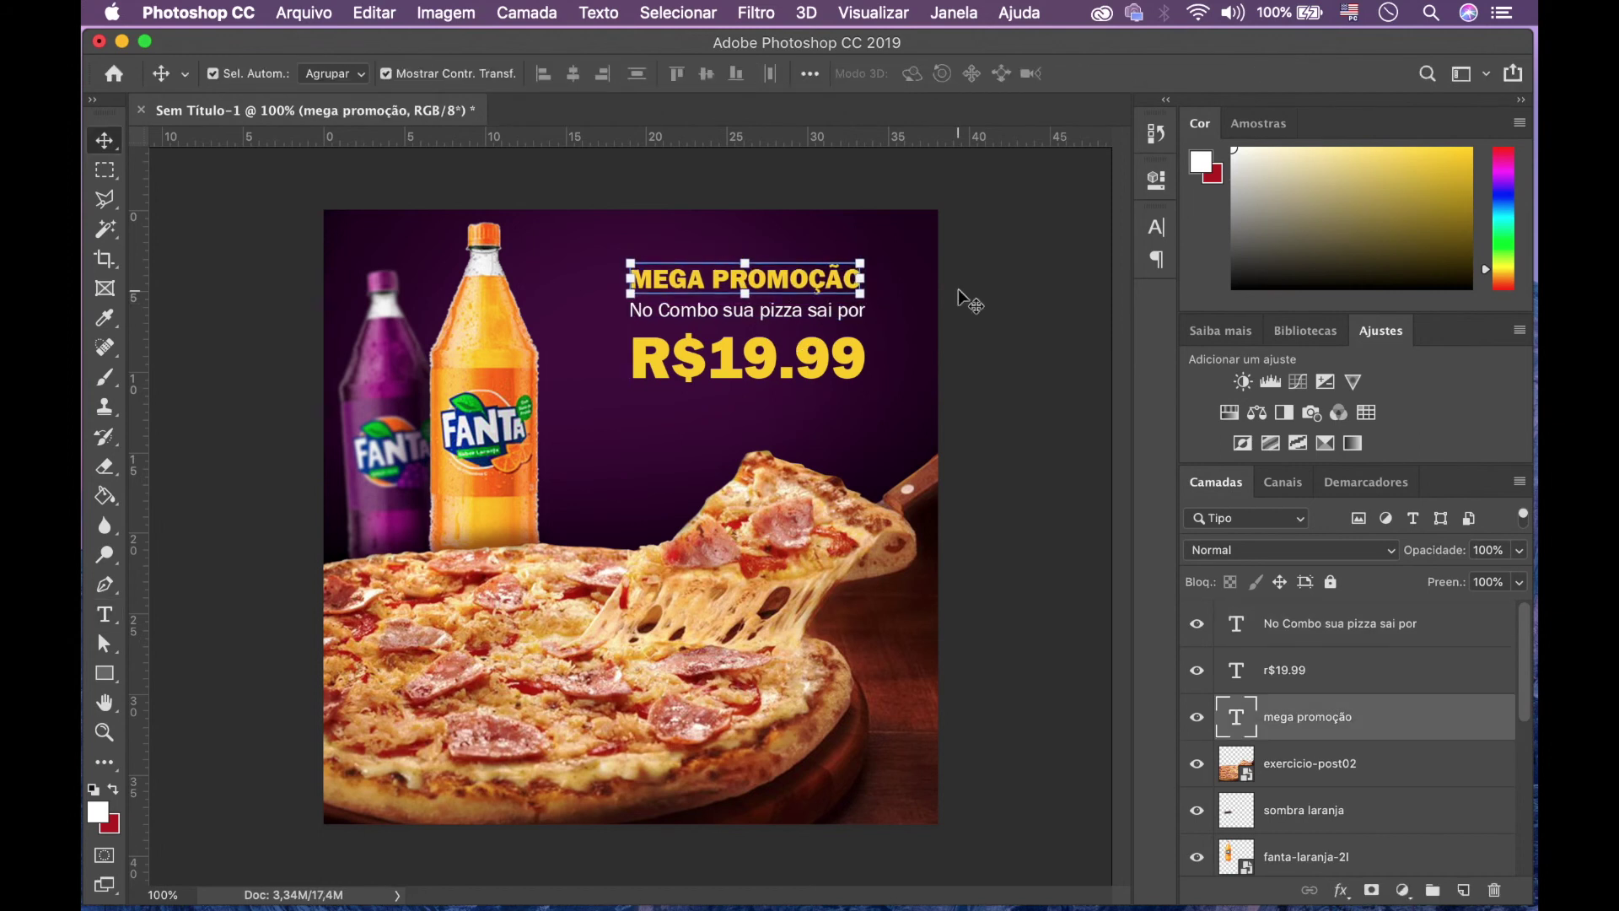
Step: Nudge the price up about 0,4 cm, widen the headline slightly to match the lines below, and deselect the layers
{"action": "left_click", "coordinate": [769, 371]}
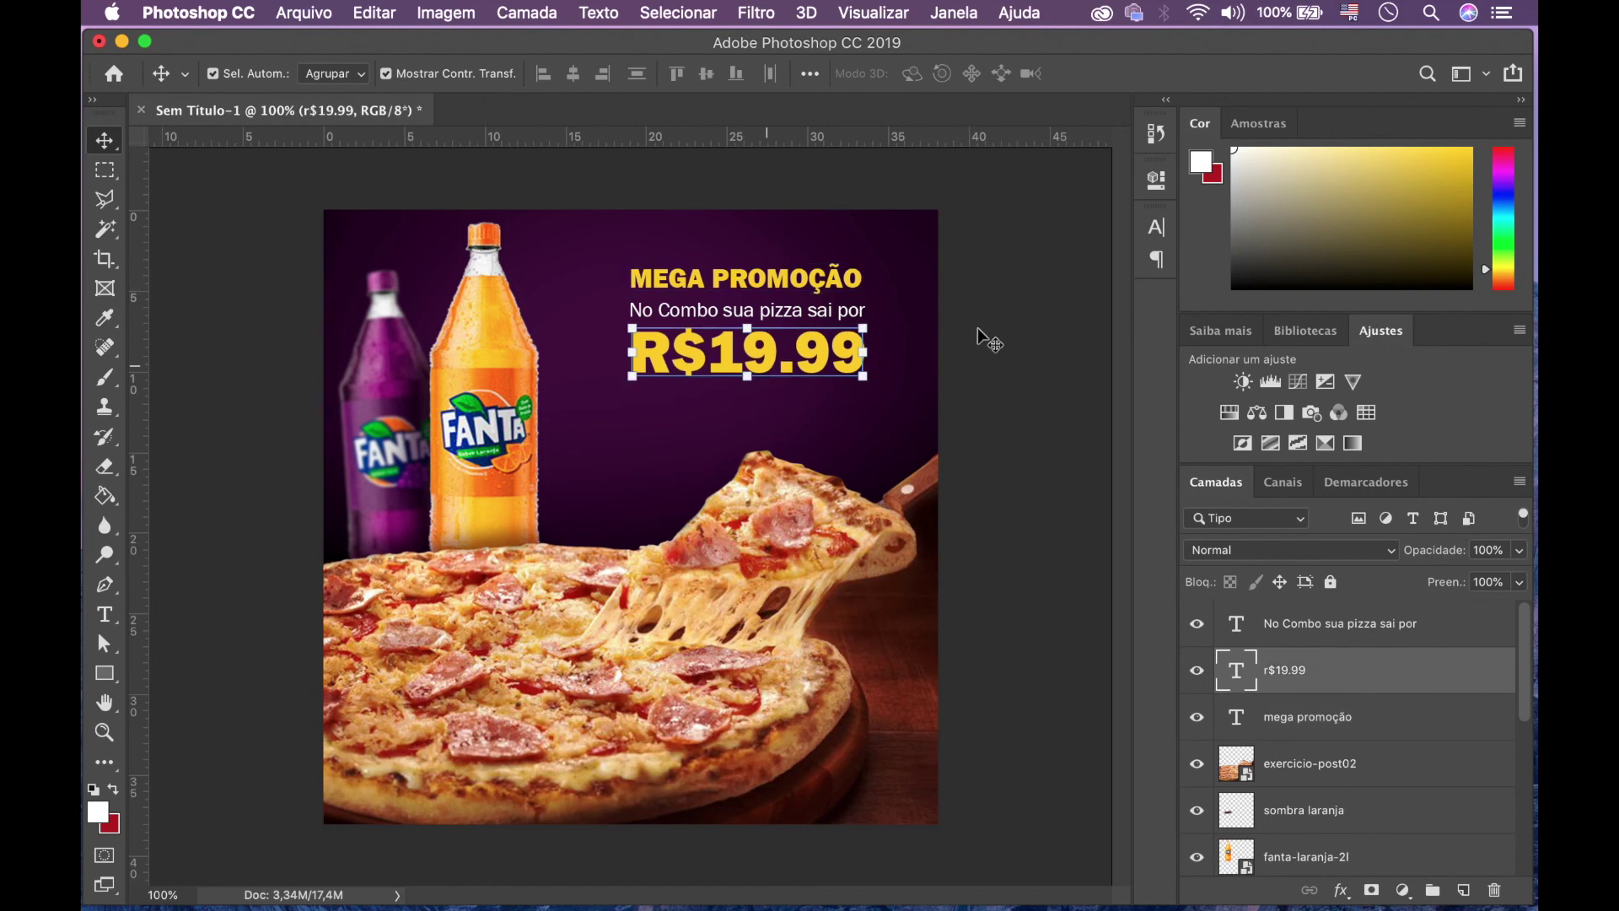
{"action": "left_click", "coordinate": [1029, 321]}
{"action": "left_click", "coordinate": [860, 283]}
{"action": "left_click", "coordinate": [993, 403]}
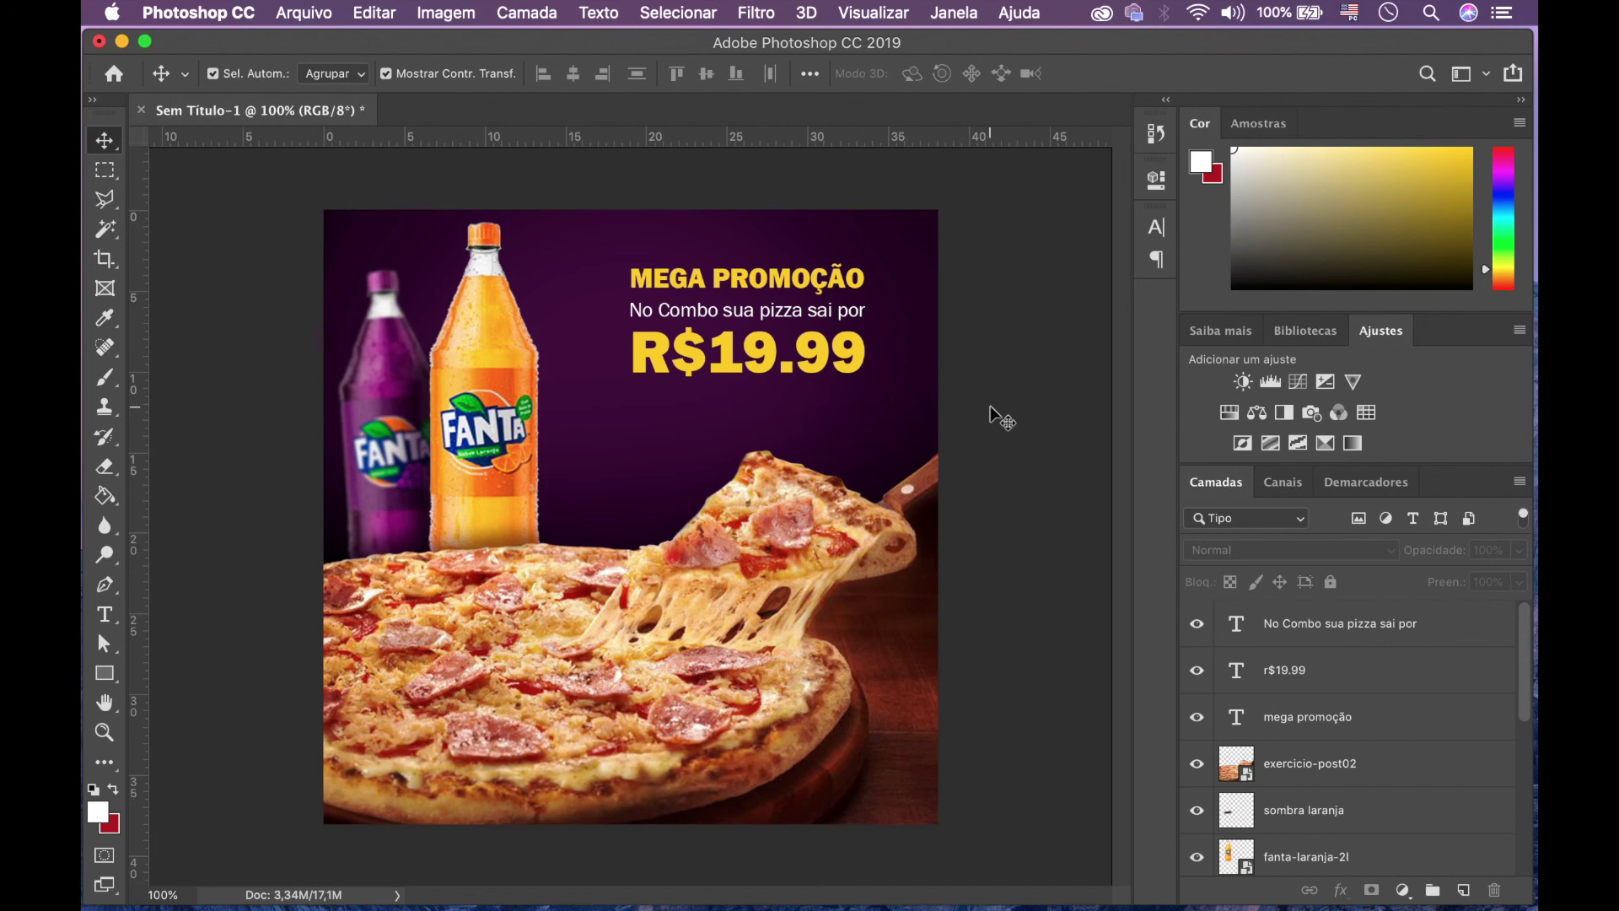